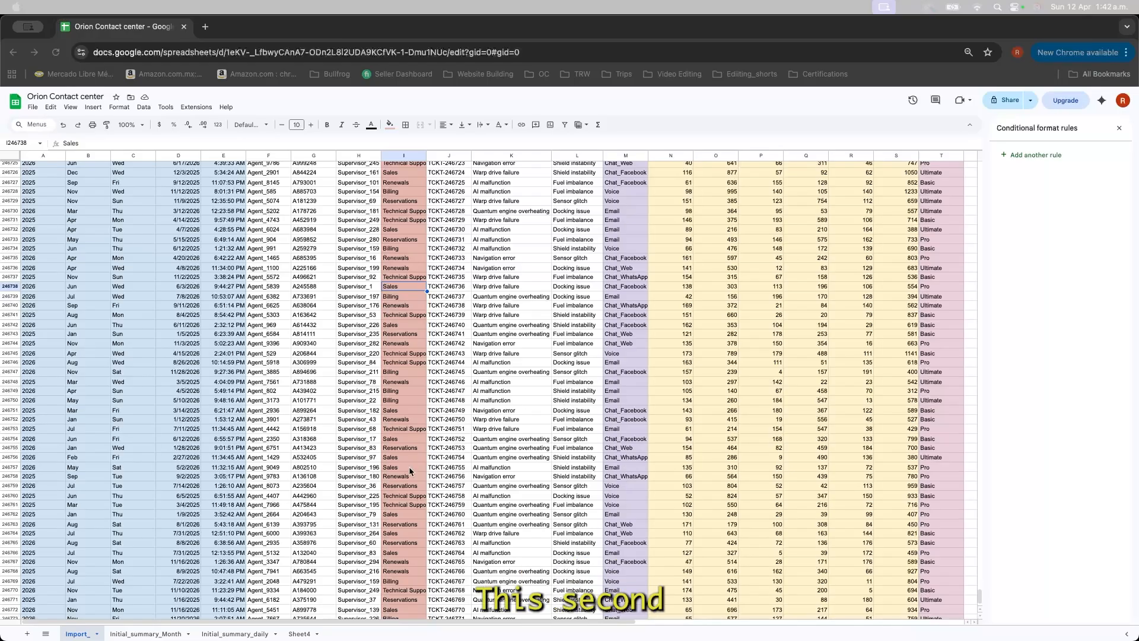
Step: Rename the Sheet4 sheet as "Interval level_"
click(299, 634)
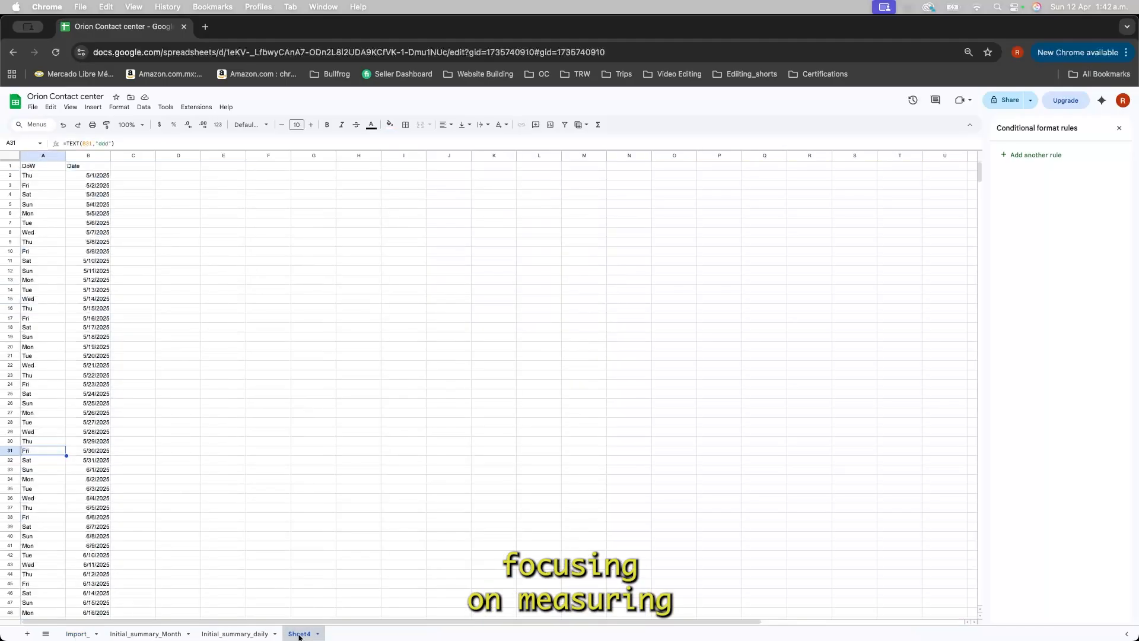
double_click(300, 634)
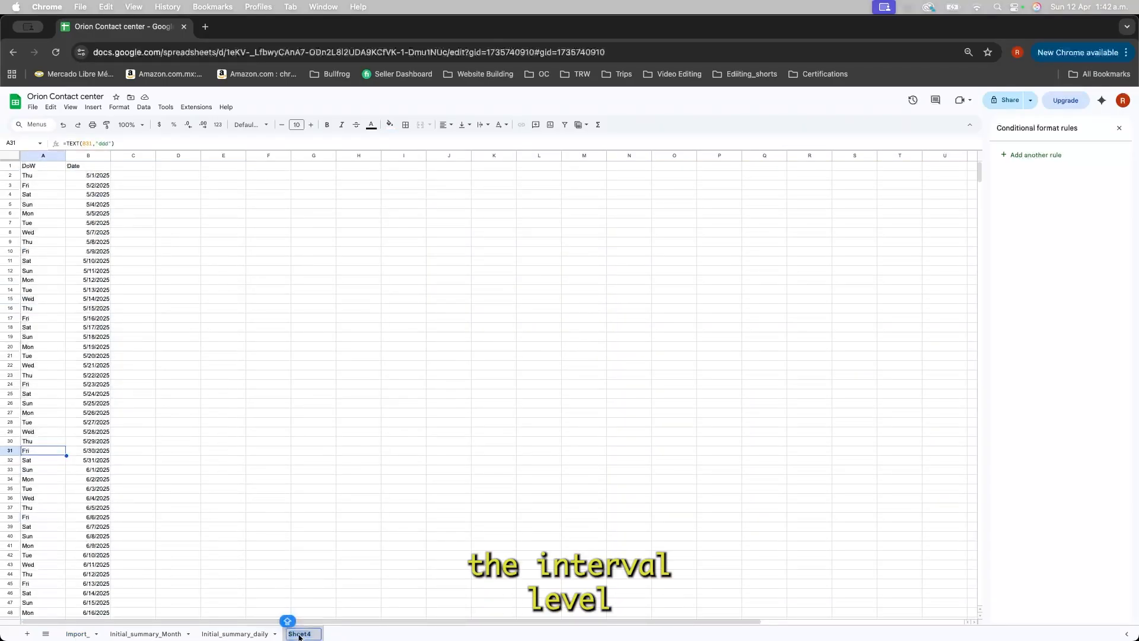
text(Interval level)
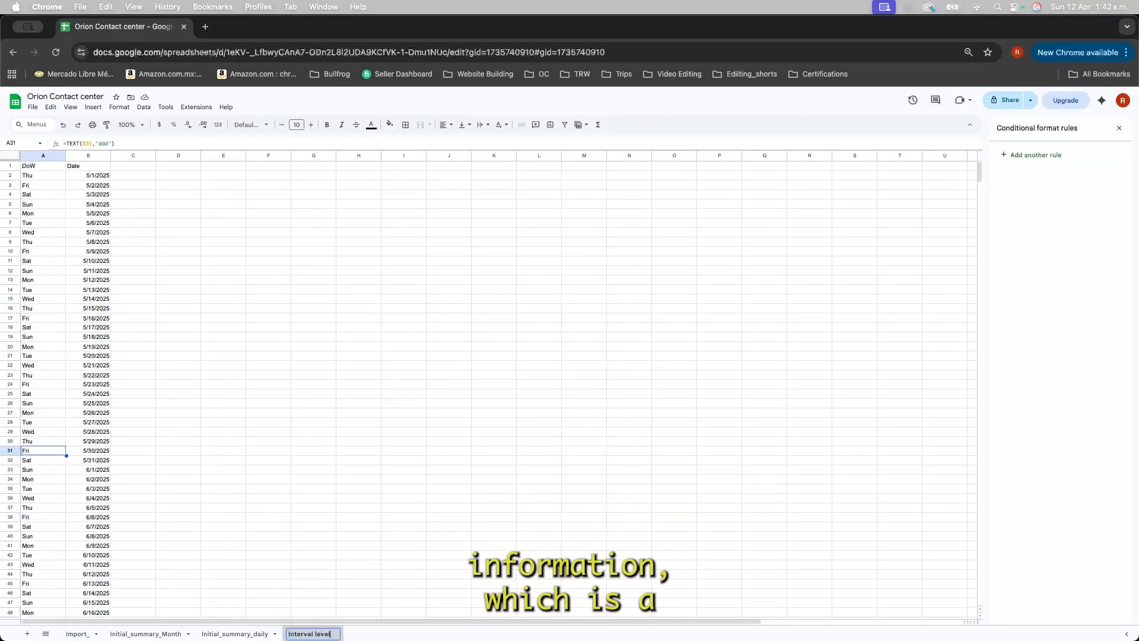
key(Return)
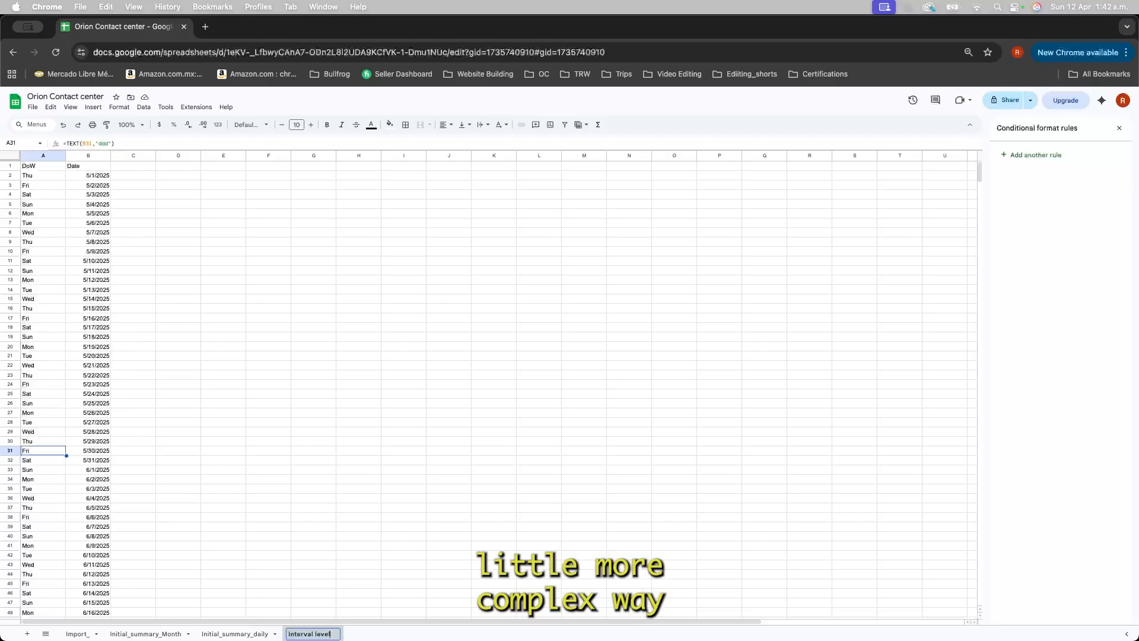
text(_)
click(329, 613)
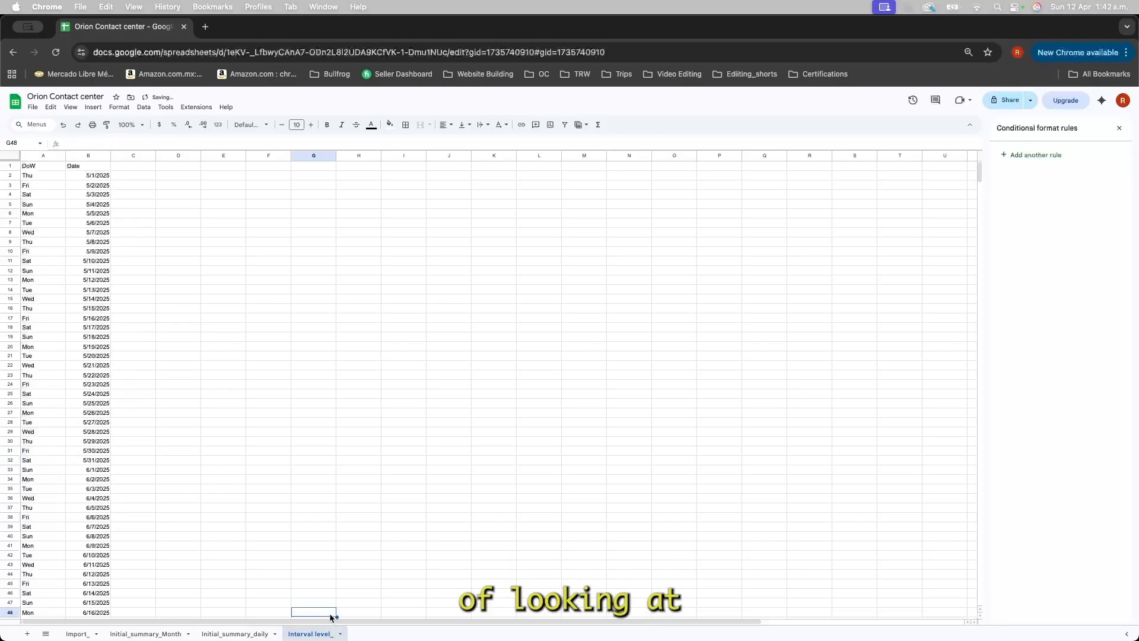
key(super+Left)
key(super+Up)
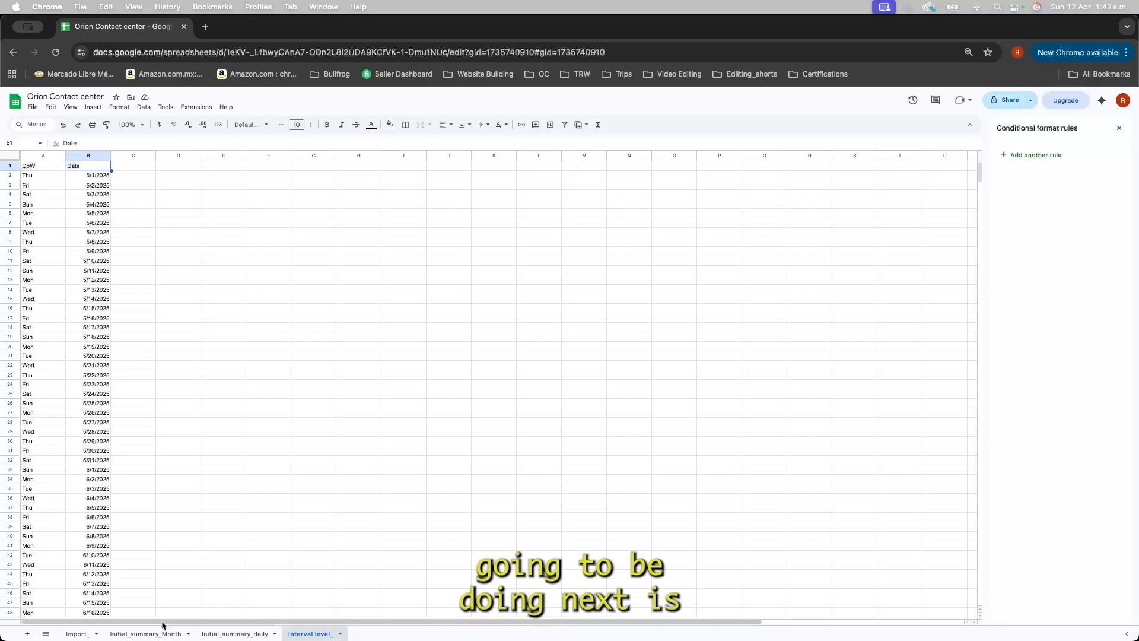
click(142, 550)
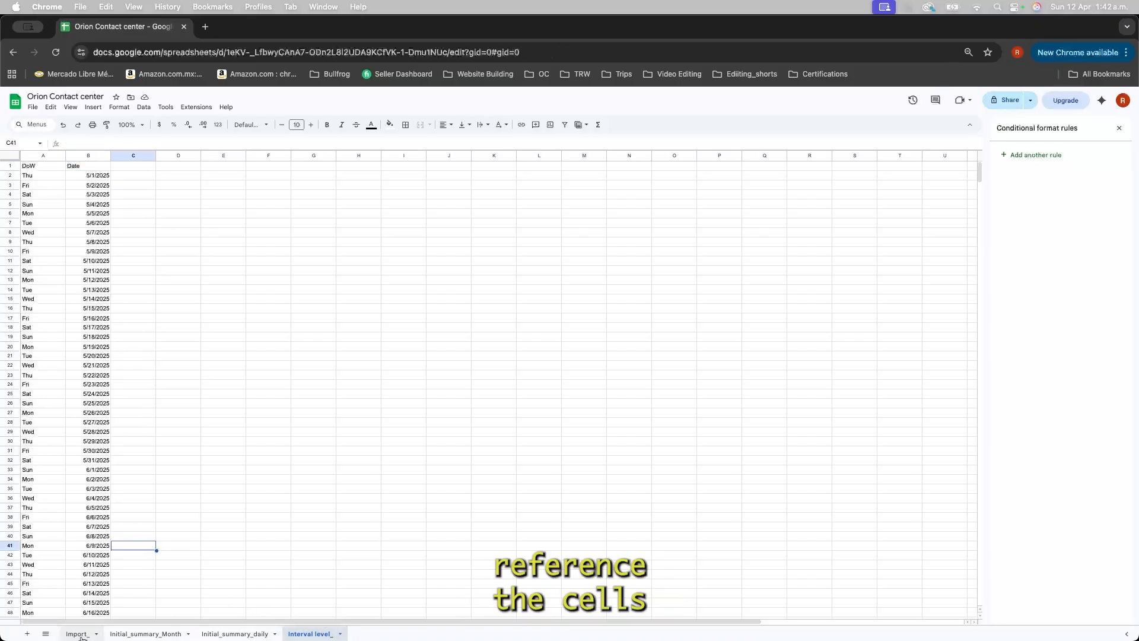
Step: Browse the ticket records on the Import_ sheet, including the last row's far columns, and return to the header row
click(77, 634)
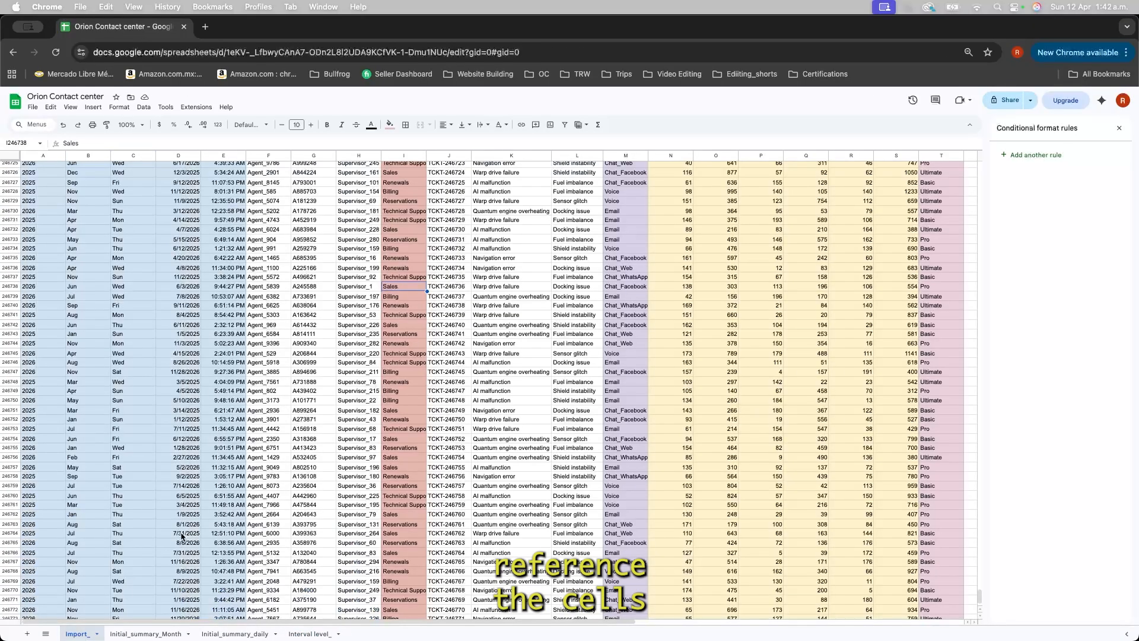
click(221, 533)
click(223, 524)
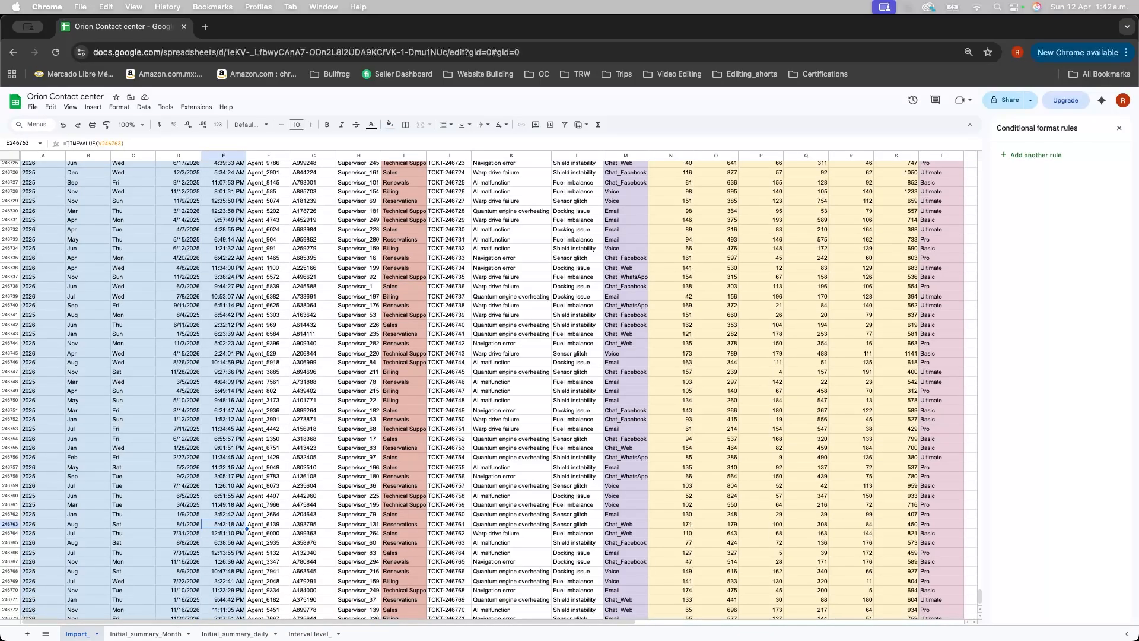
scroll(342, 426, up, 20)
scroll(342, 426, right, 1)
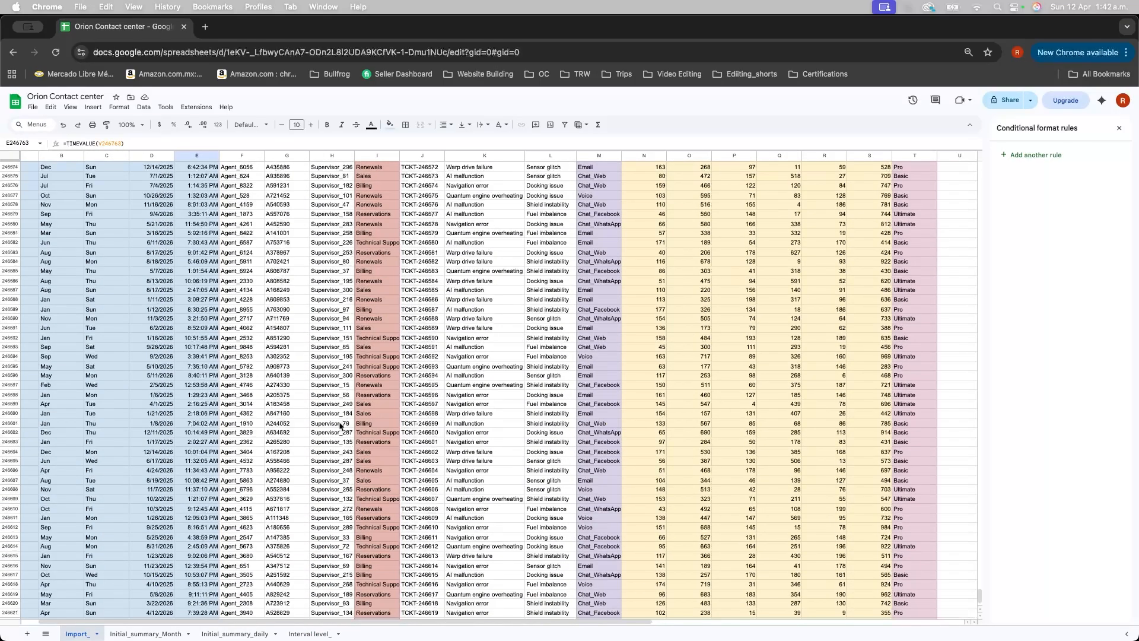
click(341, 425)
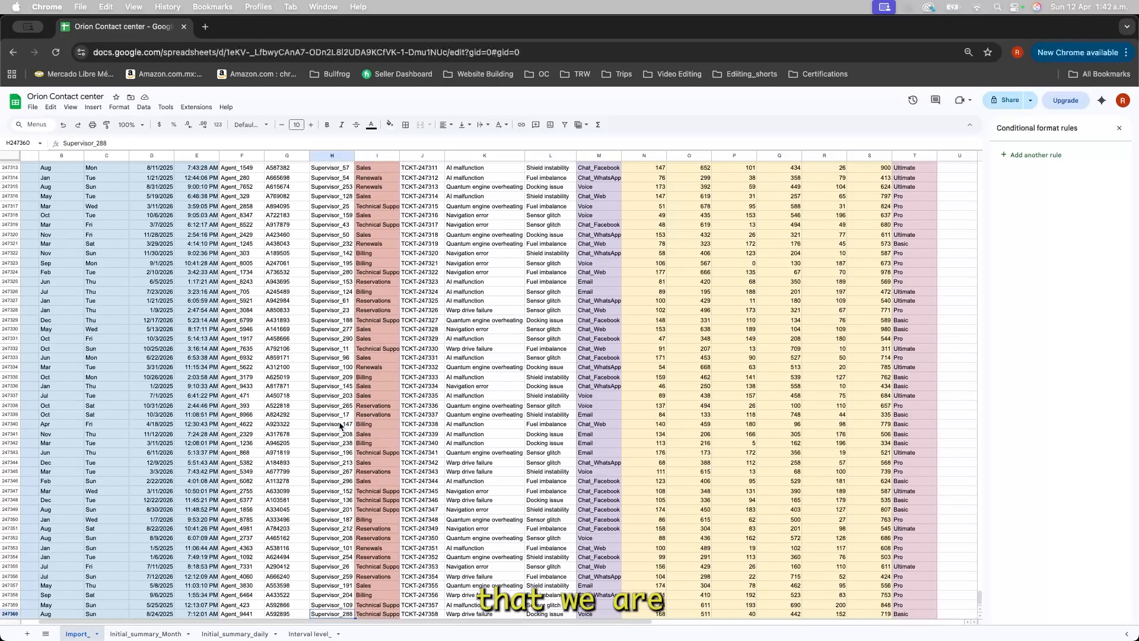
key(super+End)
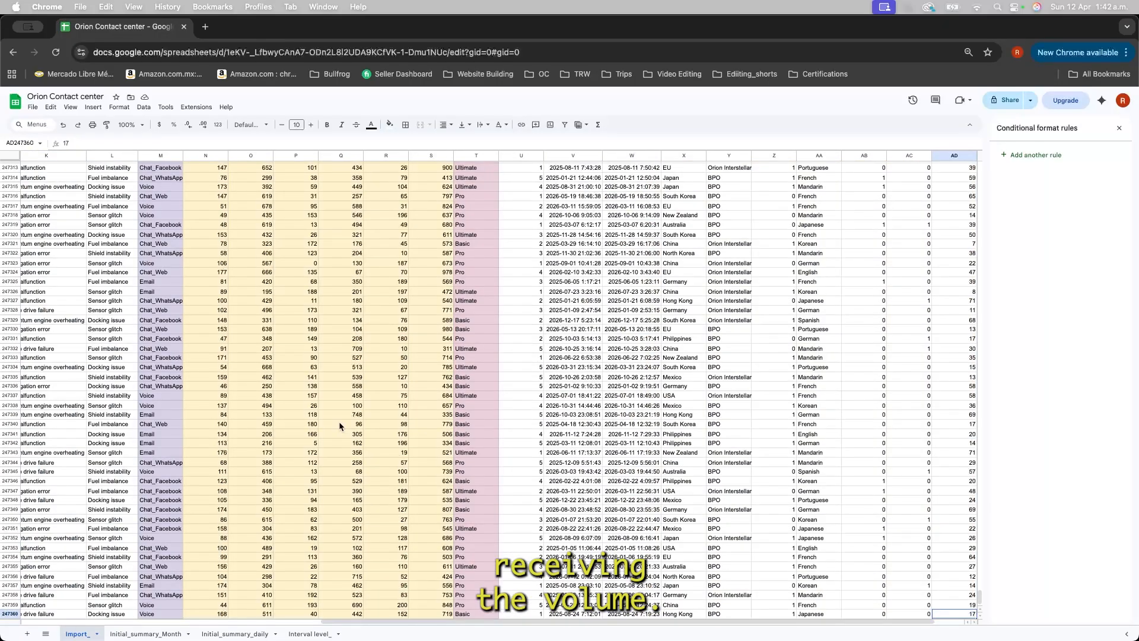
key(super+Left)
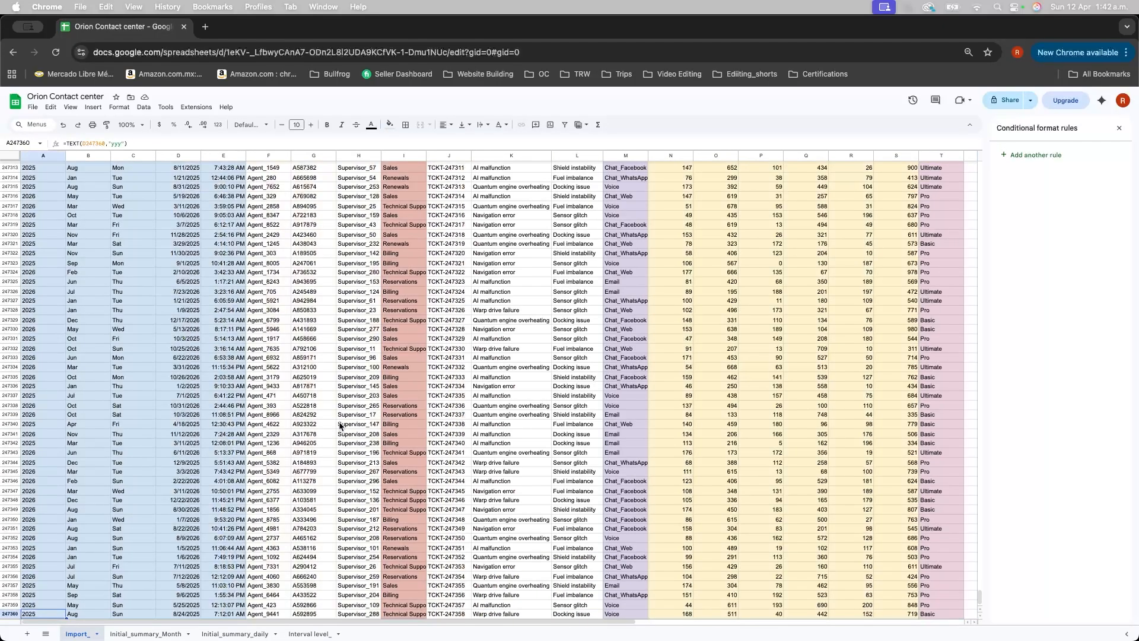
scroll(311, 537, up, 20)
click(311, 537)
scroll(296, 409, up, 20)
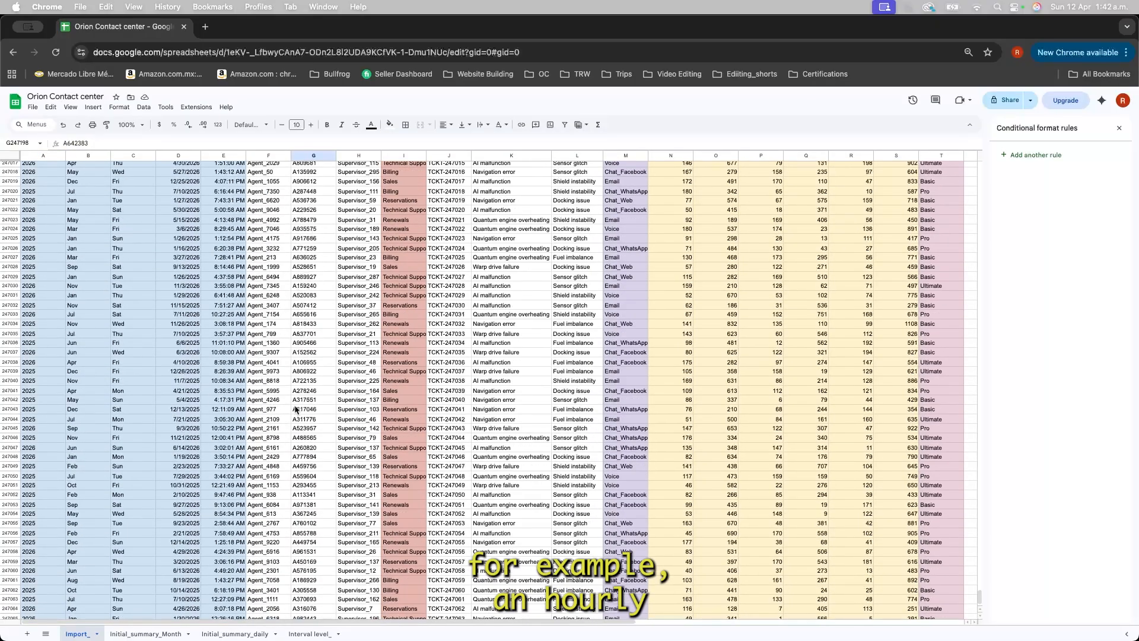
scroll(646, 258, up, 8)
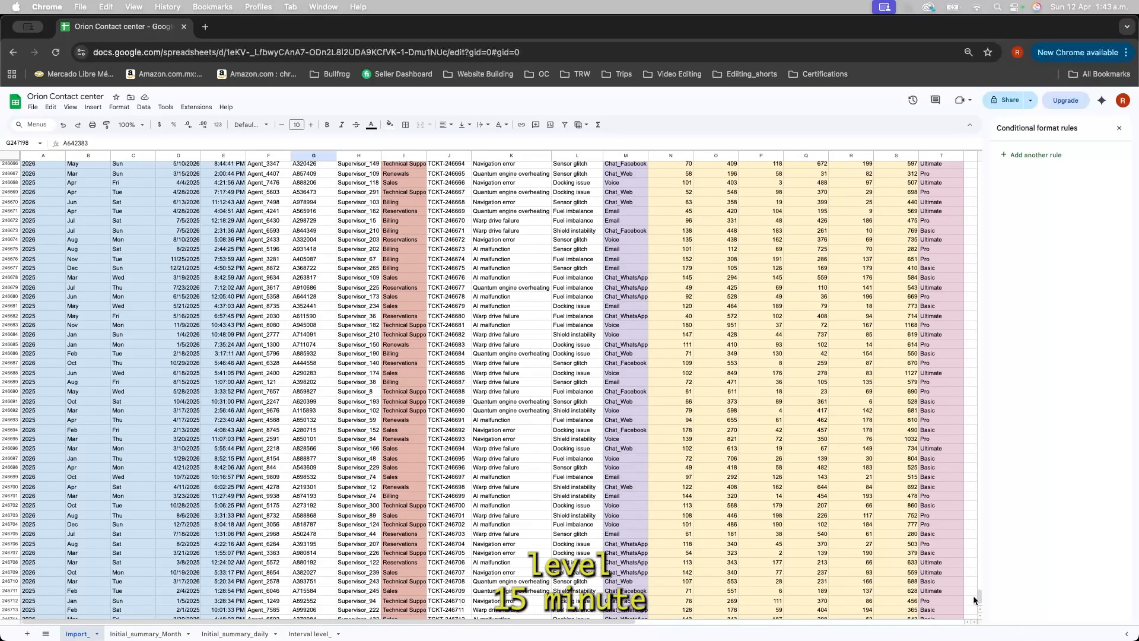
drag(987, 508, 980, 194)
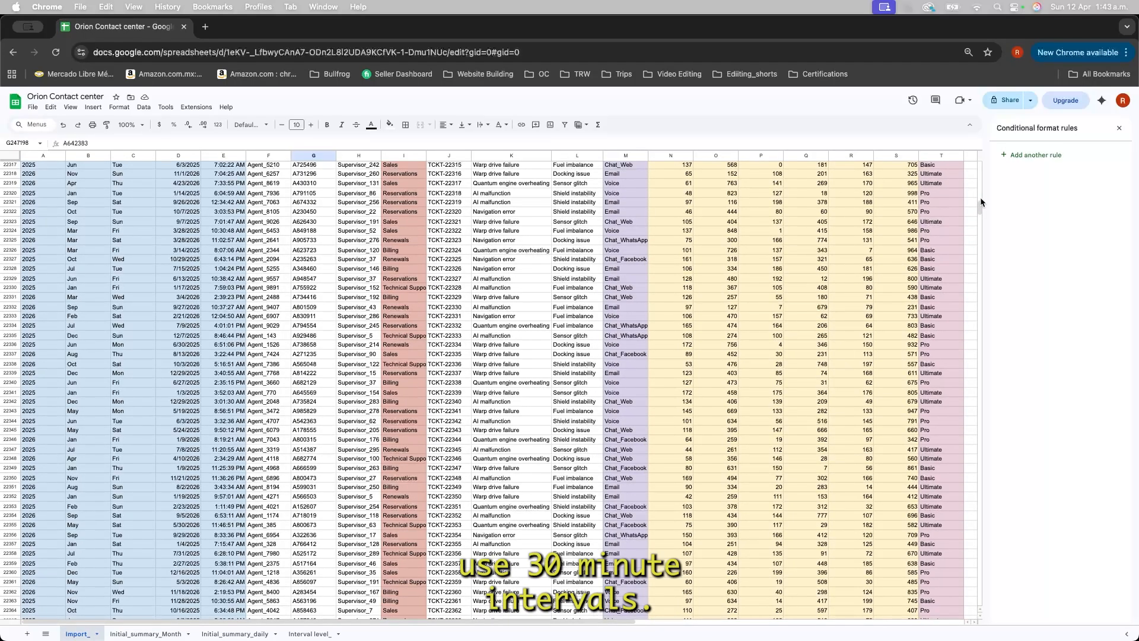
drag(975, 210, 980, 153)
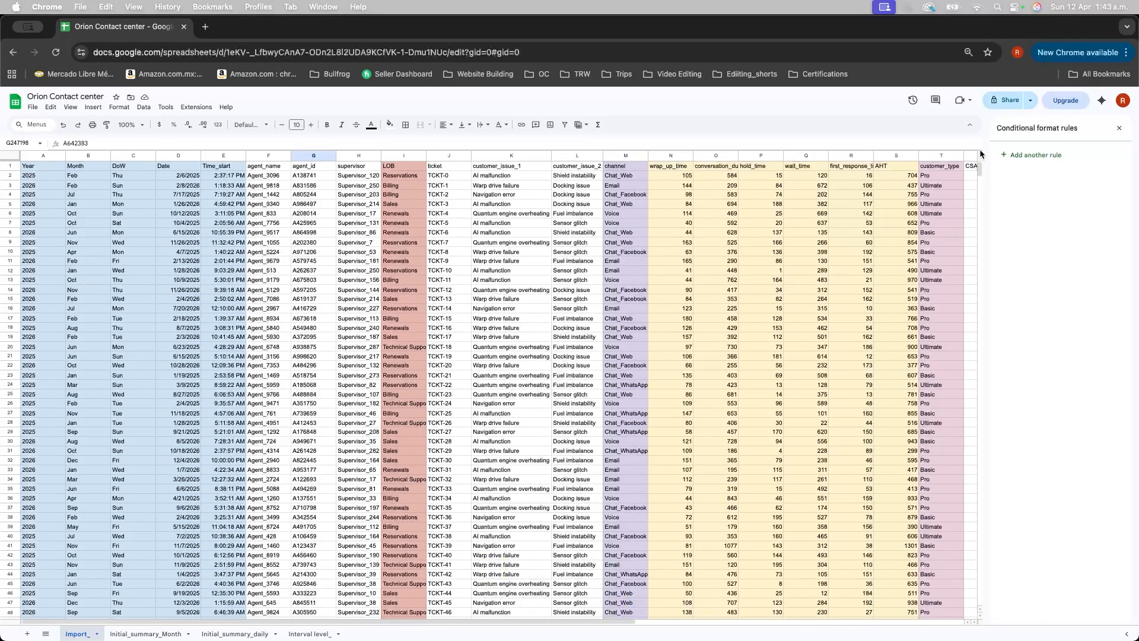
Step: Insert an empty column between Time_start and agent_name on the Import_ sheet
click(940, 177)
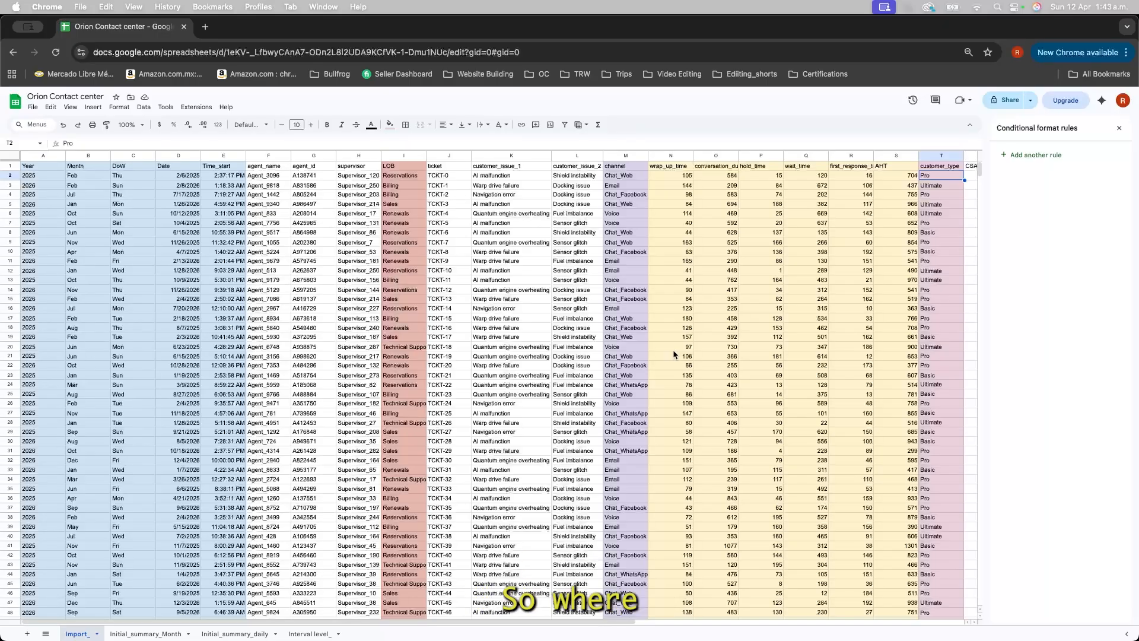
click(228, 177)
scroll(368, 255, right, 6)
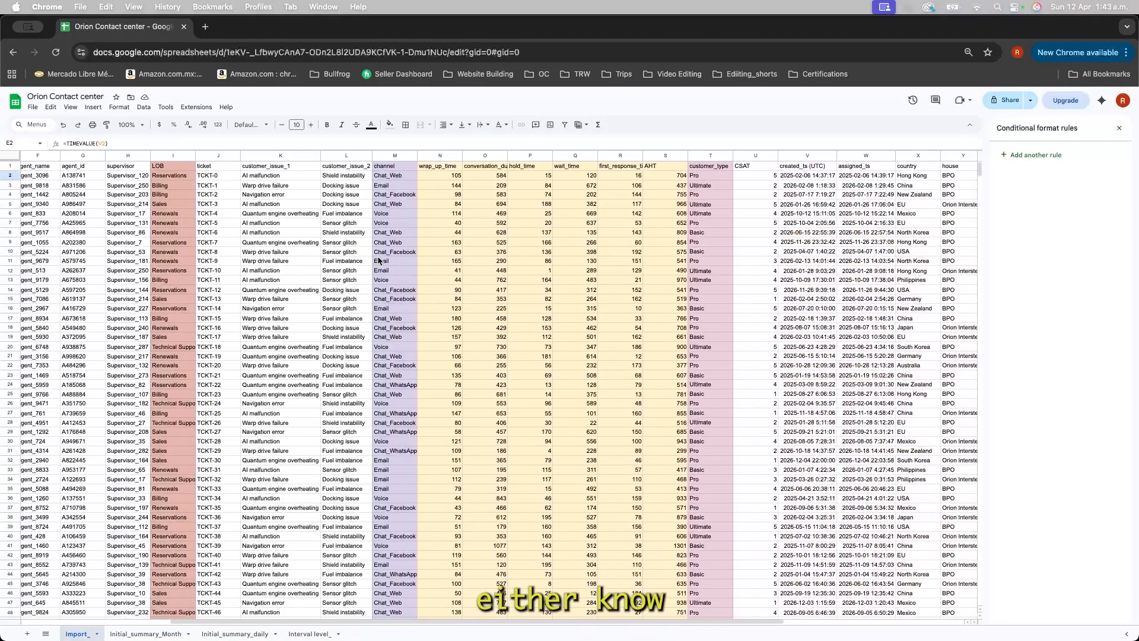
scroll(379, 261, left, 5)
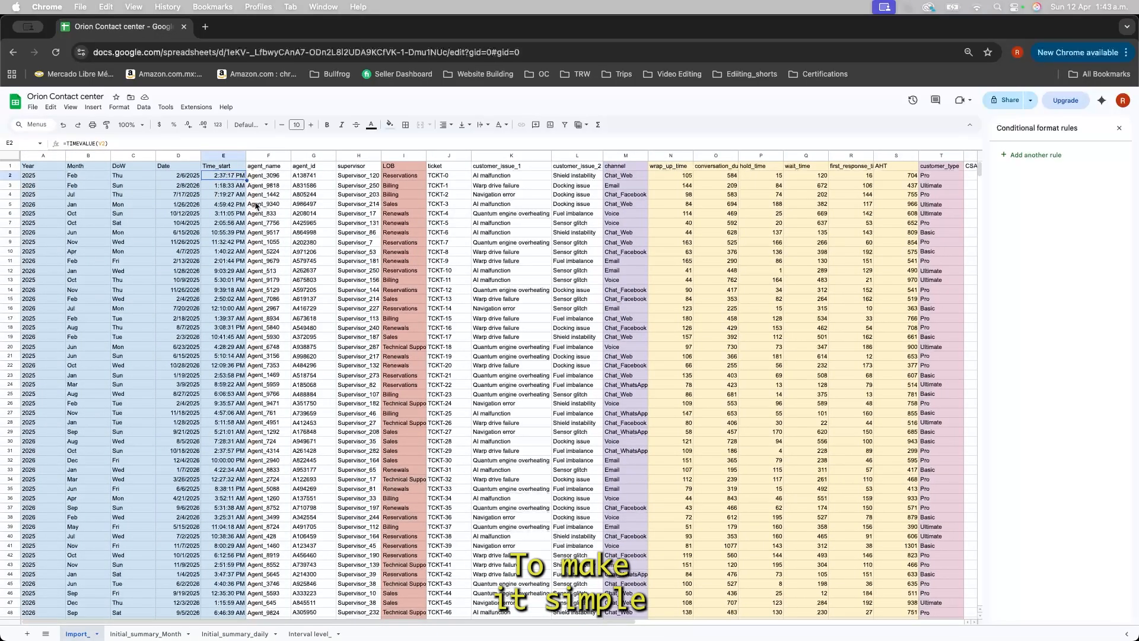
scroll(284, 219, right, 6)
scroll(284, 219, left, 6)
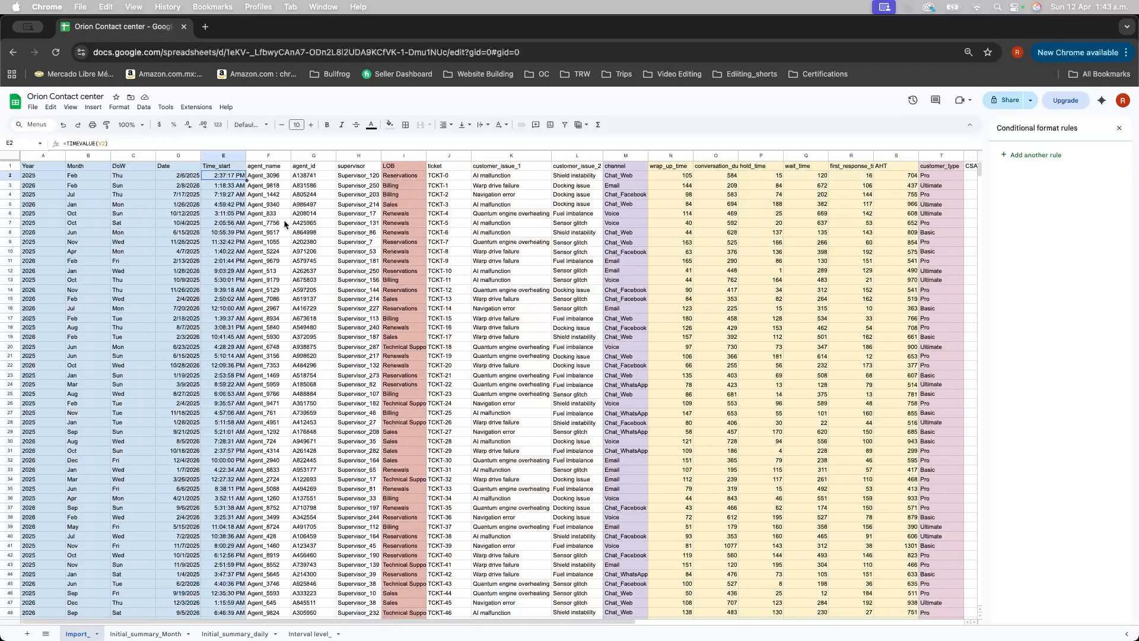
click(265, 159)
right_click(266, 159)
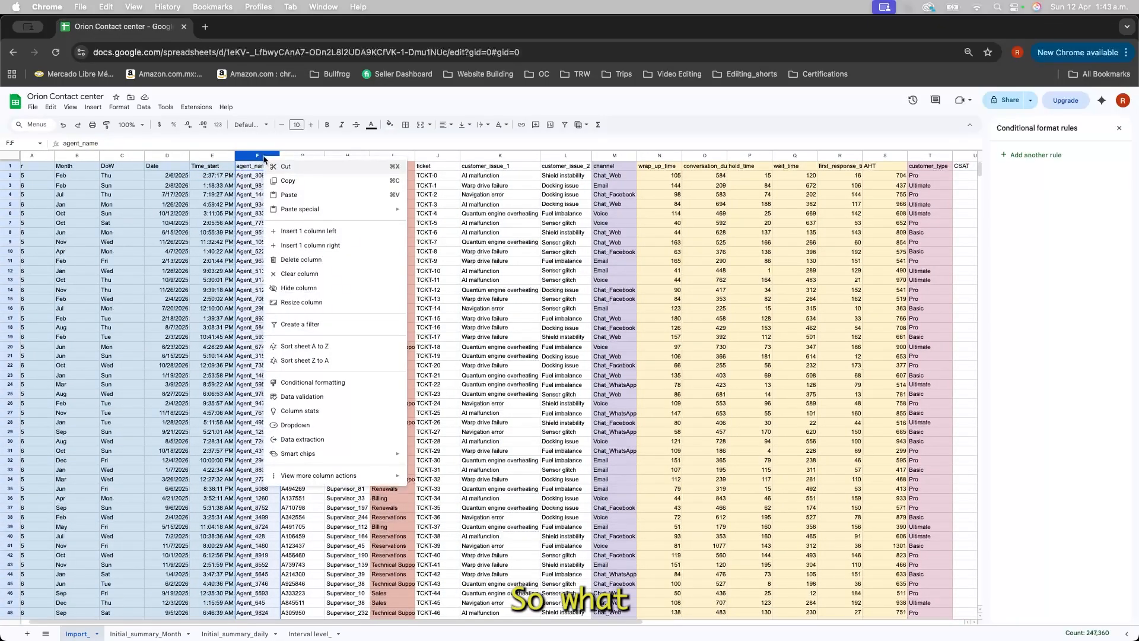
click(371, 231)
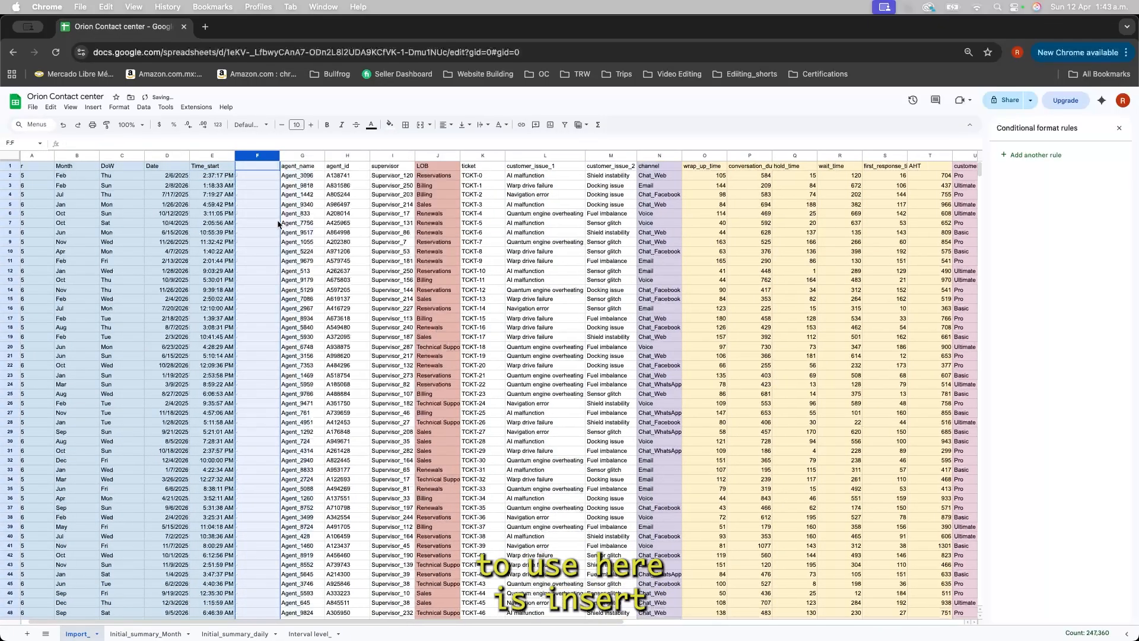
Step: Check the monthly figures on the Initial_summary_Month sheet and return to the Import_ sheet
click(255, 165)
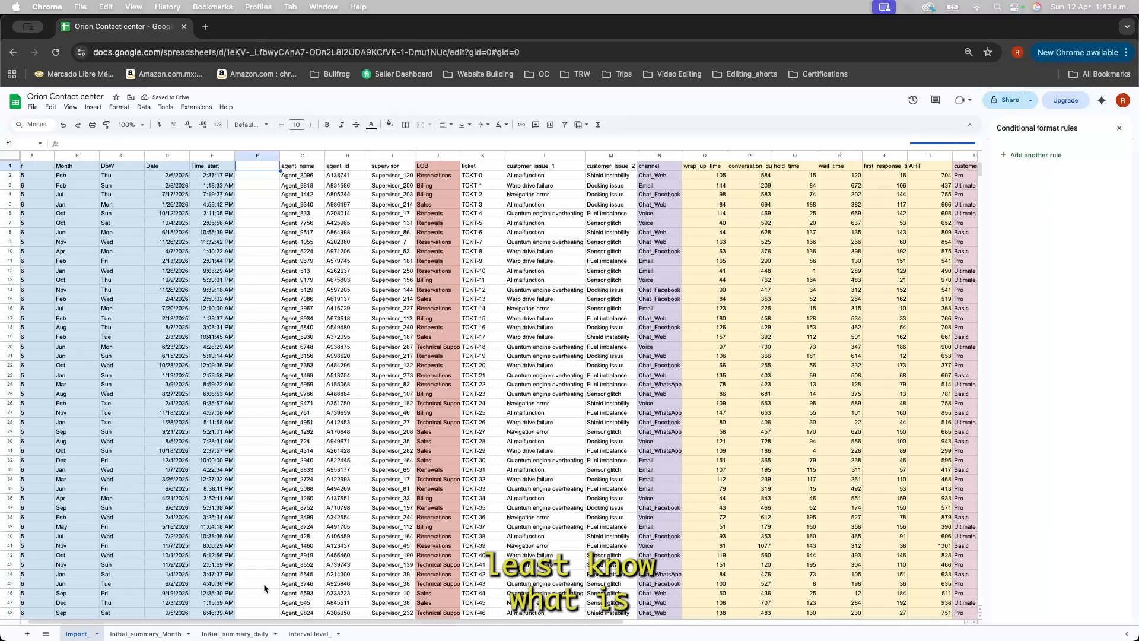
click(145, 634)
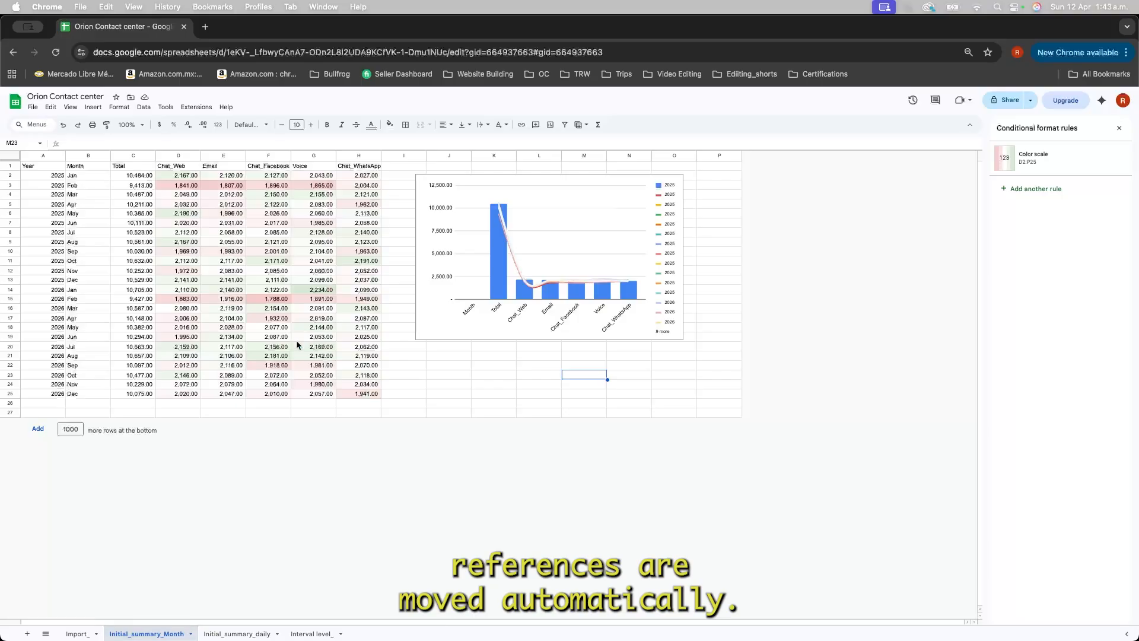
click(86, 635)
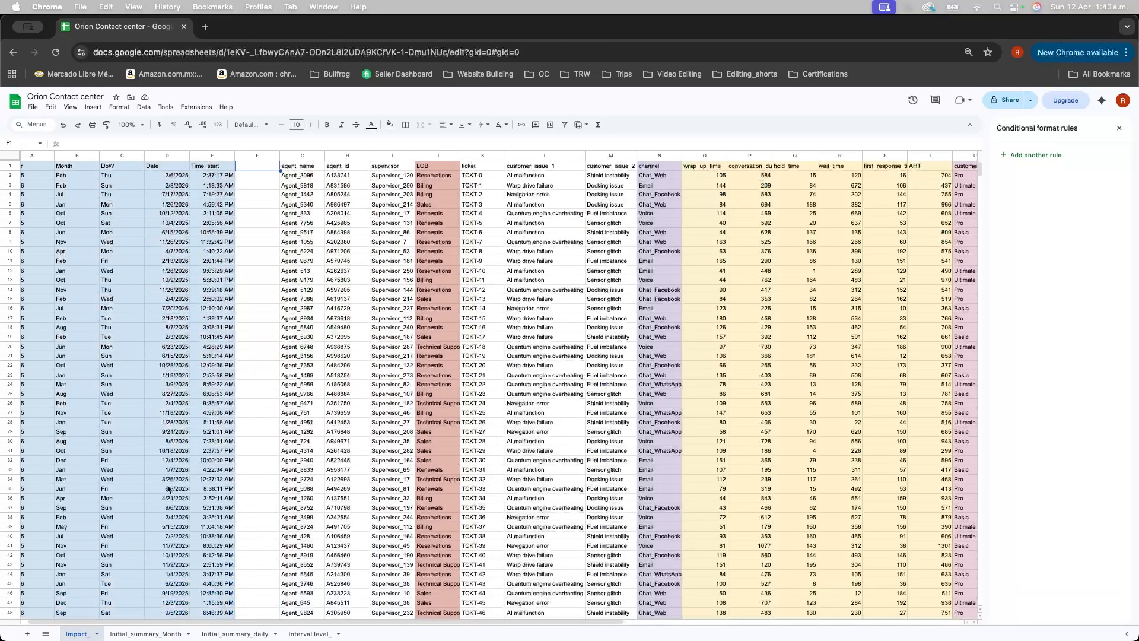
Step: Enter the header "Hour" in cell F1 of the new column beside Time_start
click(197, 434)
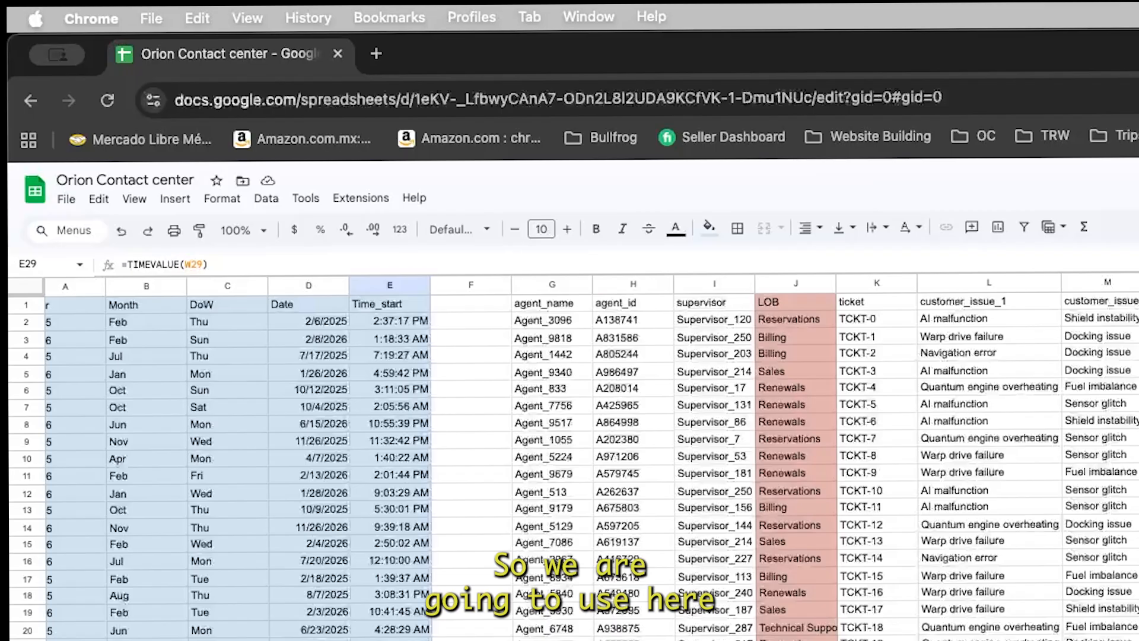
key(super+Up)
key(super+Right)
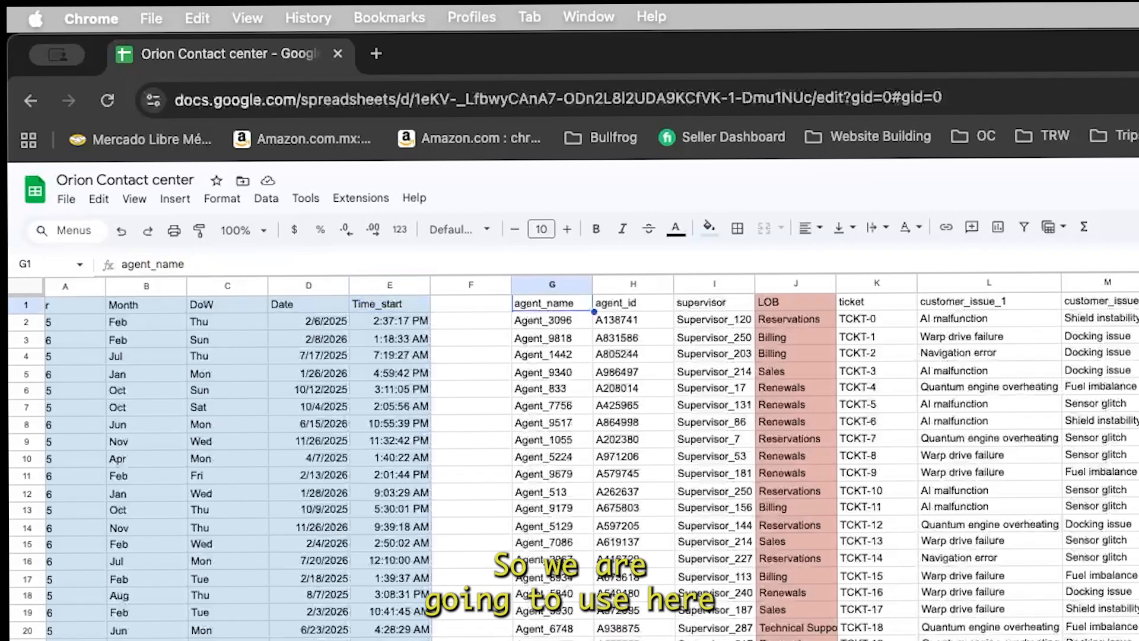
key(Left)
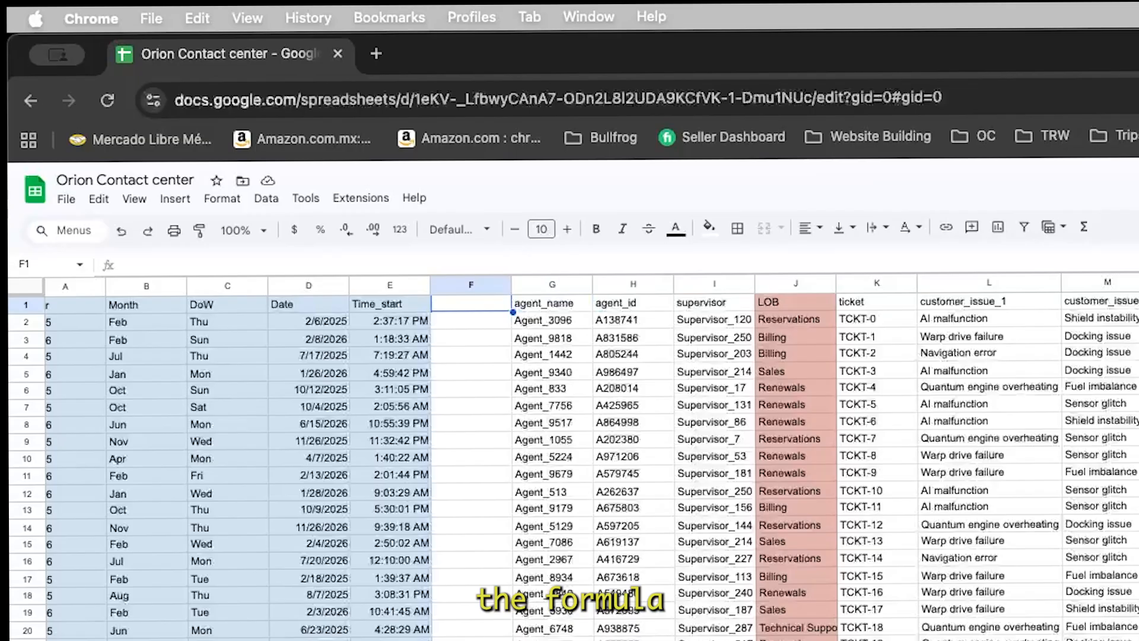
text(Hour)
key(Return)
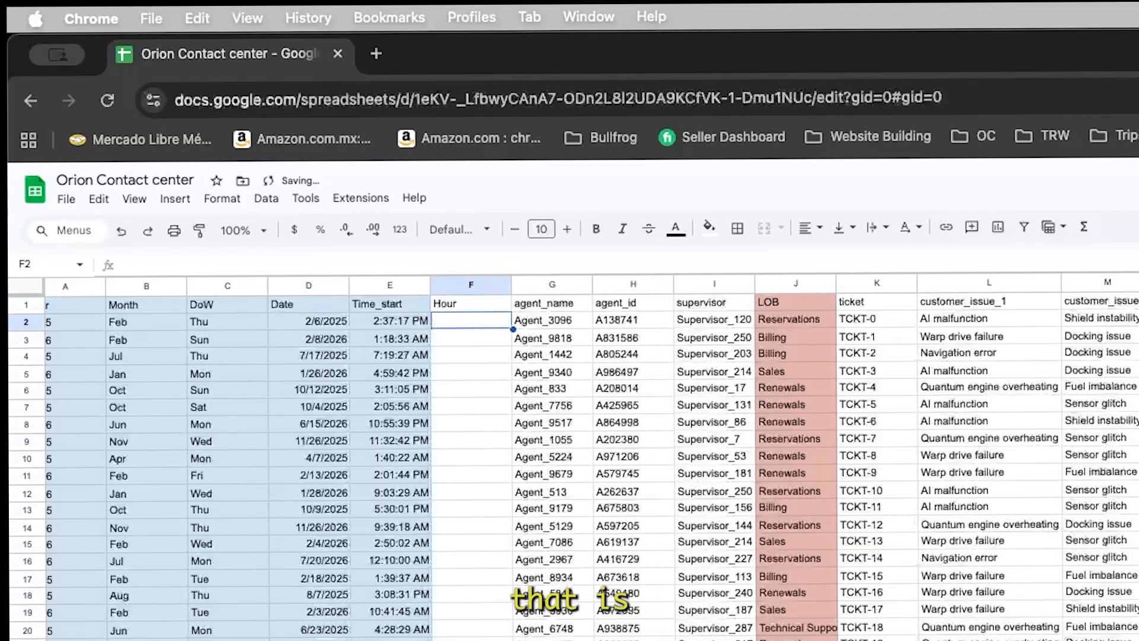
Step: Enter the formula =FLOOR(E2,"1:0:0") in cell F2 to round the start time down to the hour
text(=)
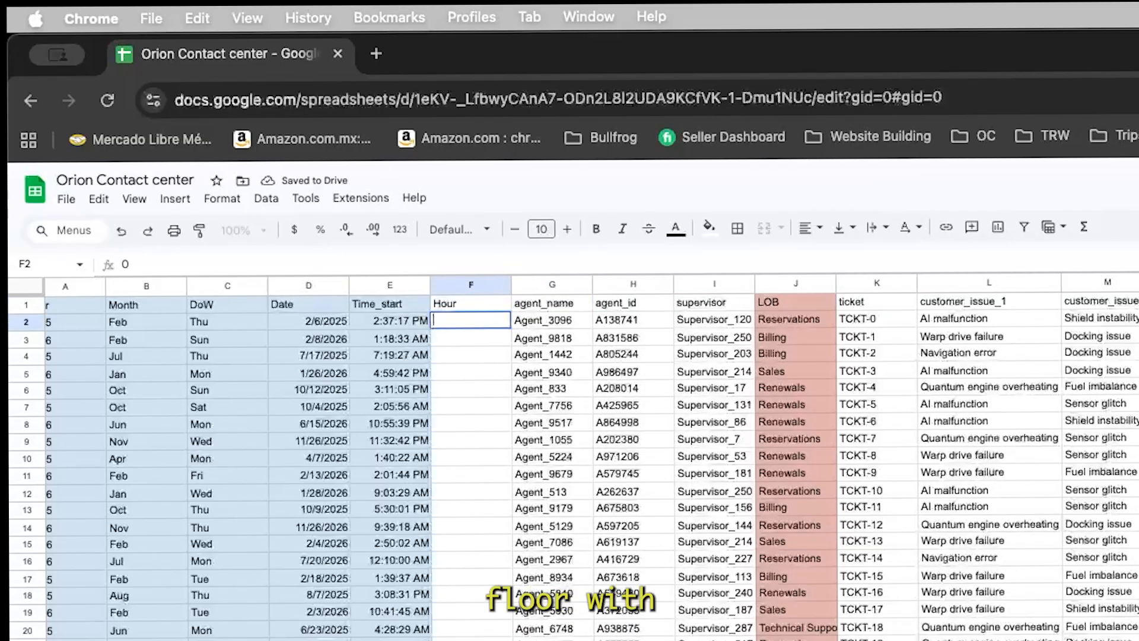
text(flo)
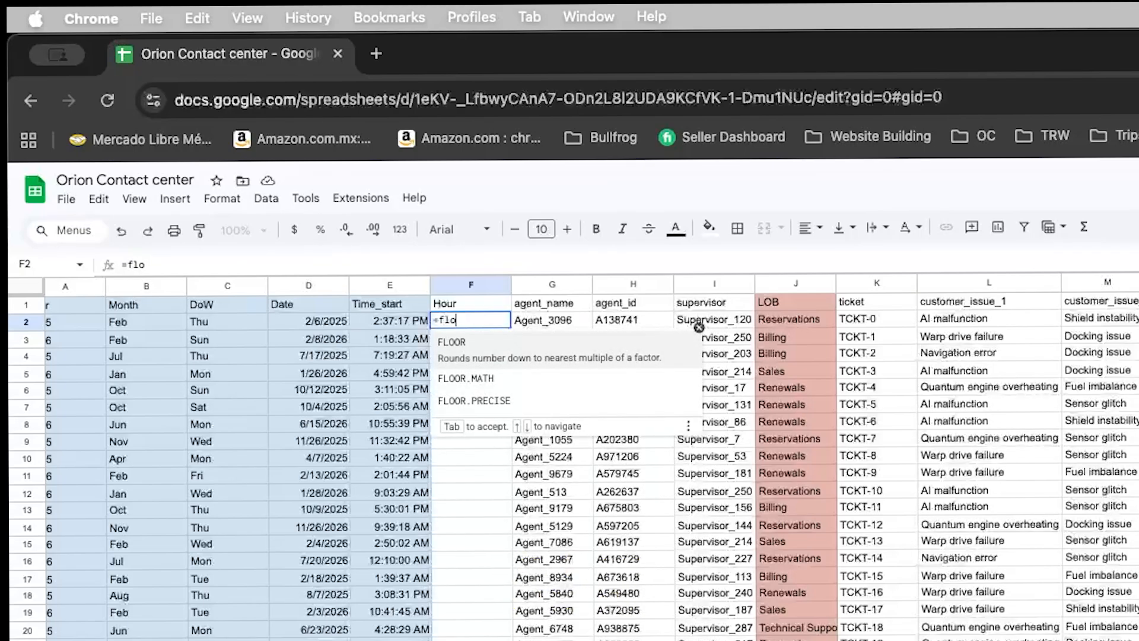
key(Tab)
click(419, 321)
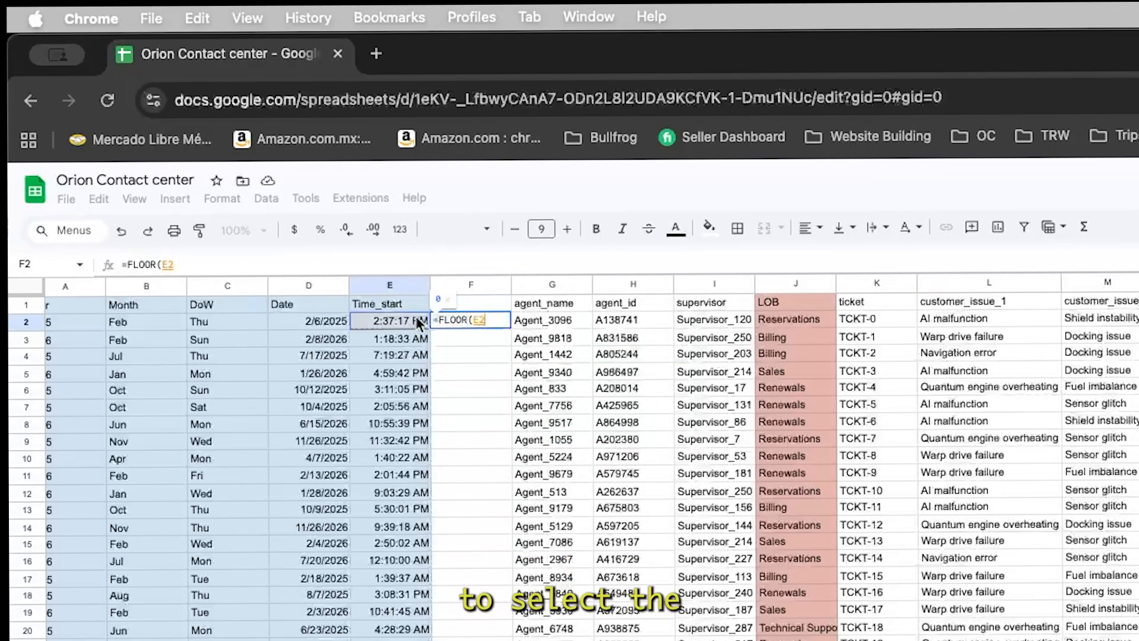
text(,)
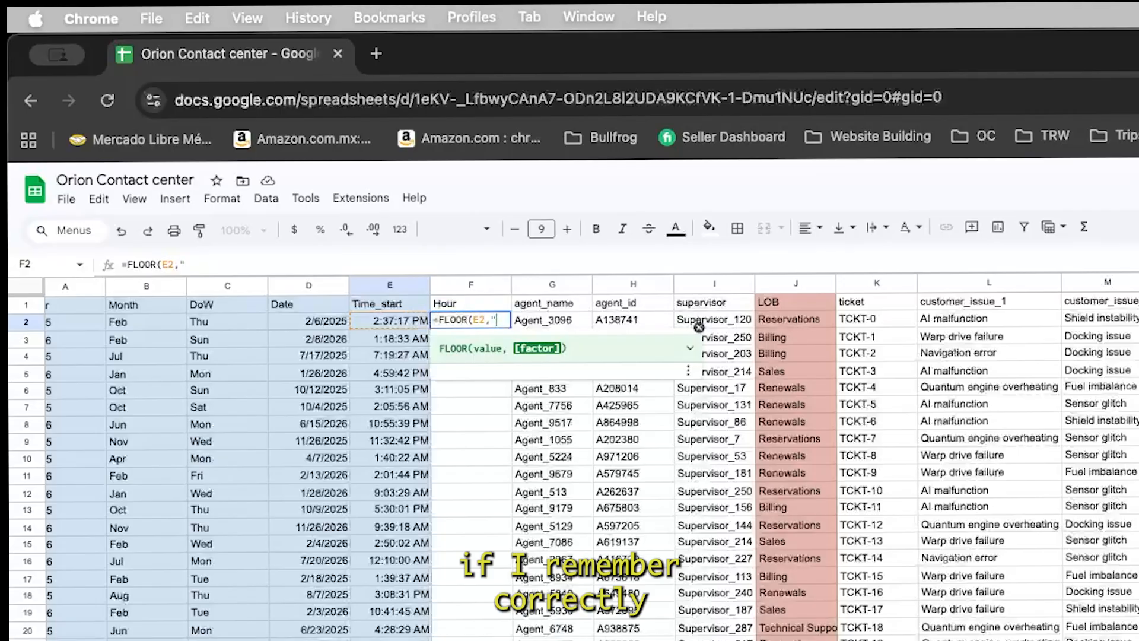
text(")
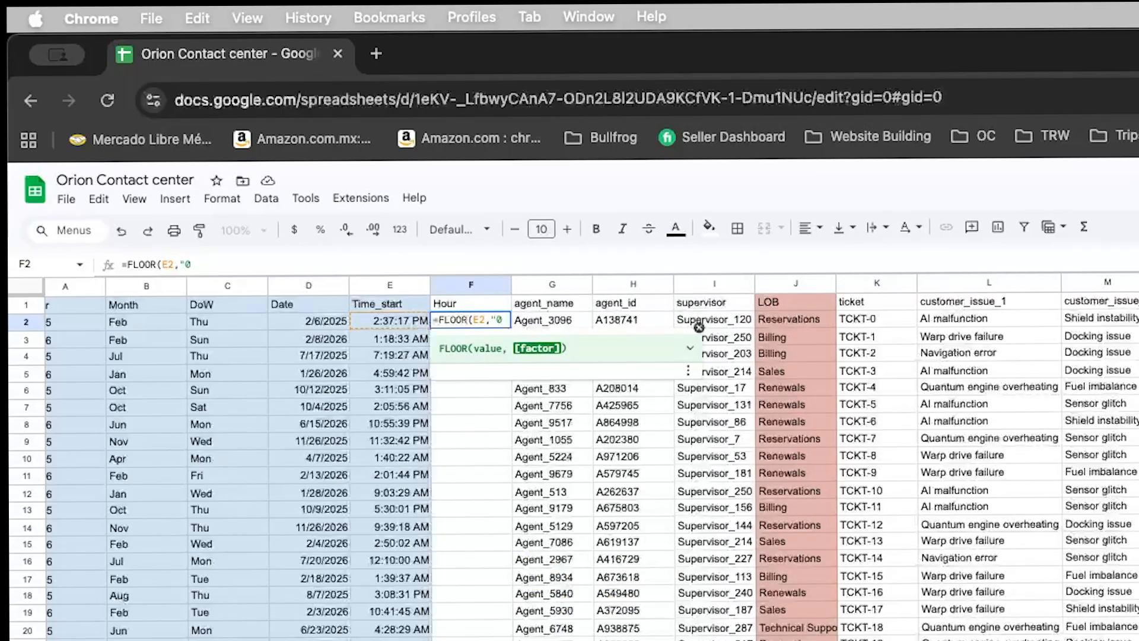
key(BackSpace)
text(1)
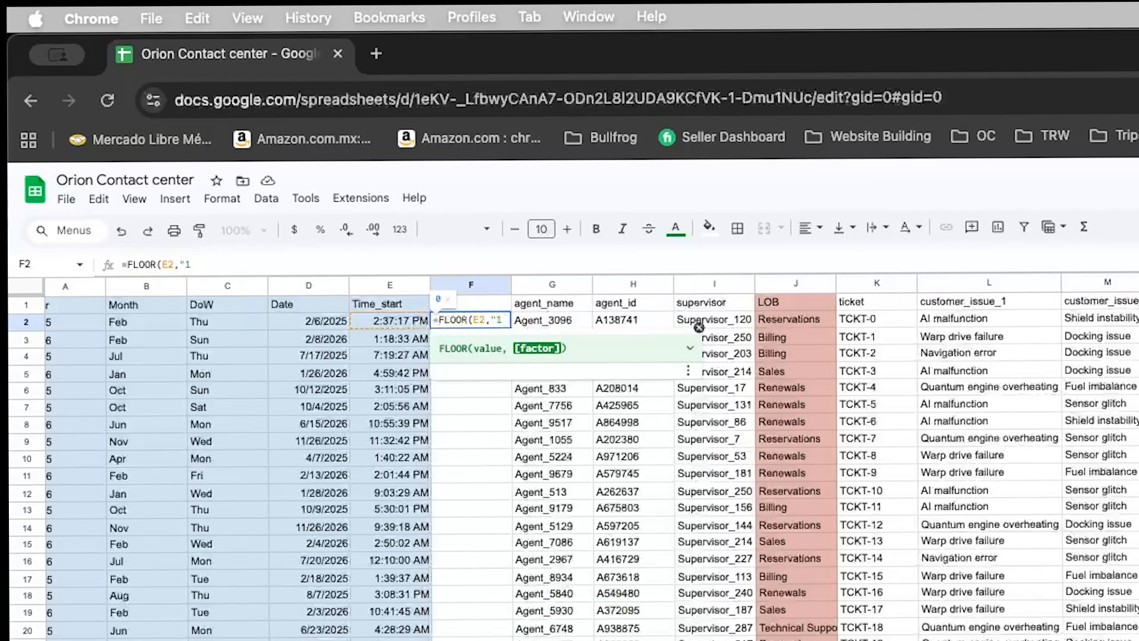
text(:0)
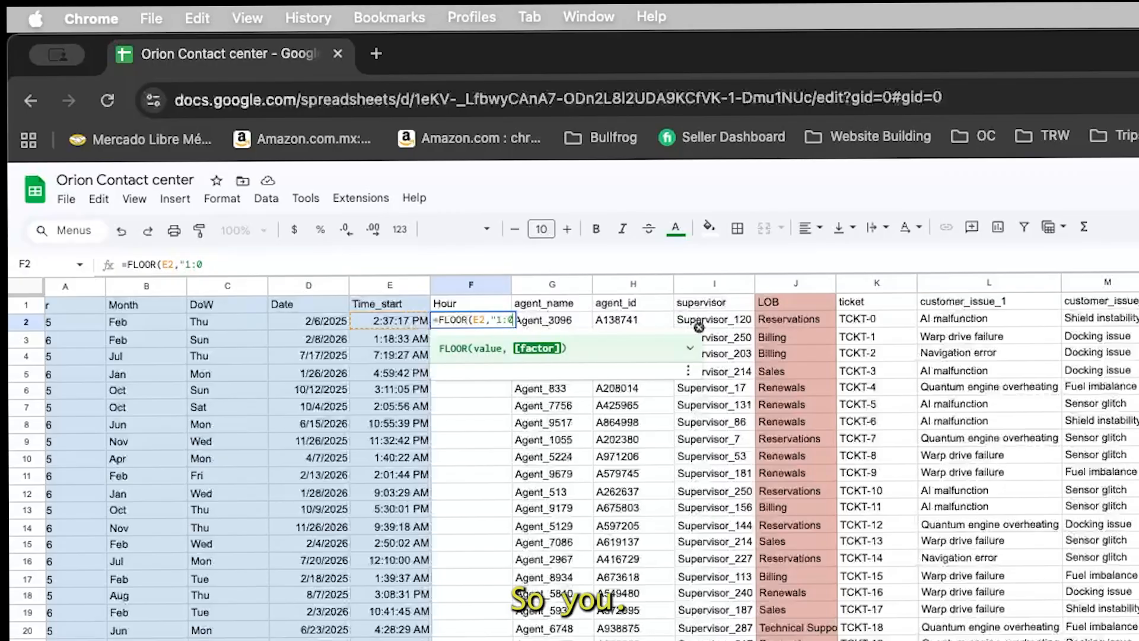
text(:0)
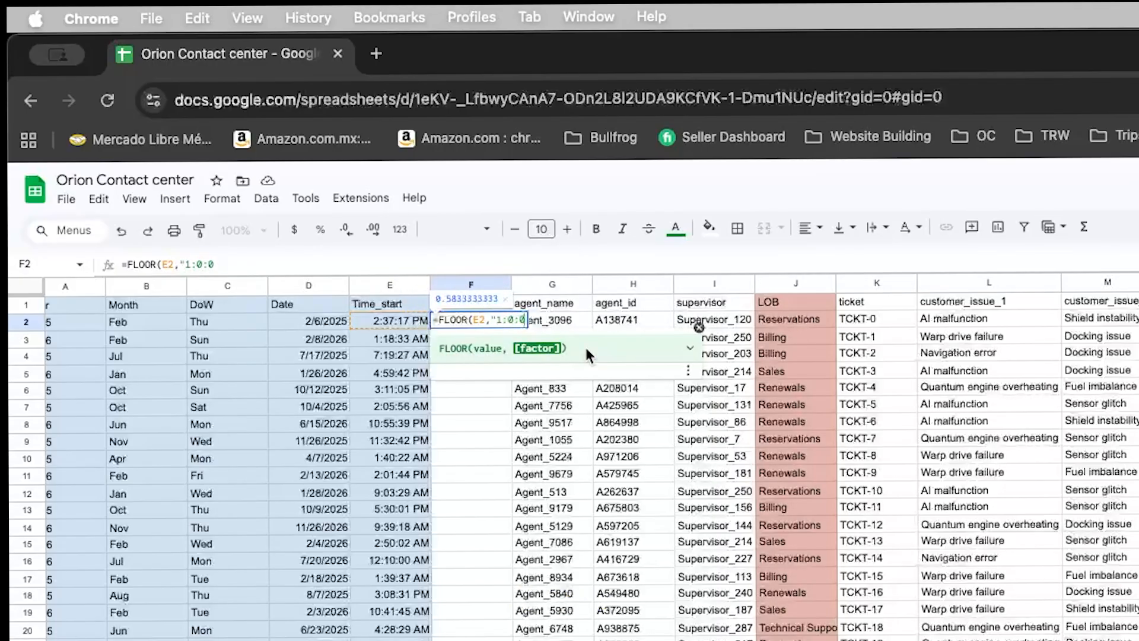
key(Return)
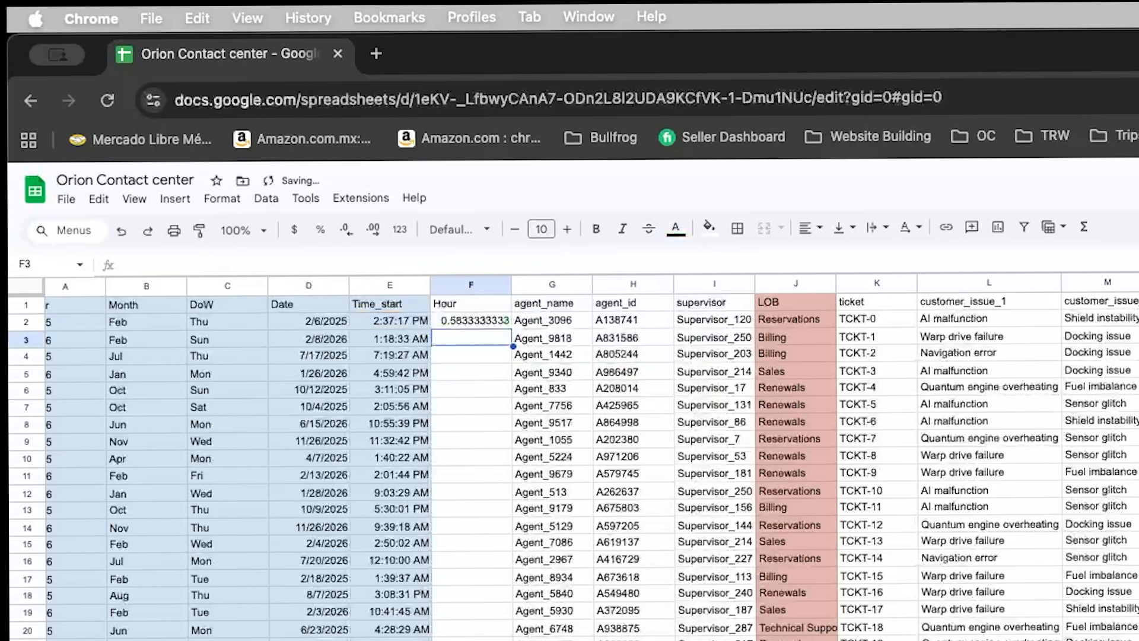
Step: Apply the Number format to cell F2 and replace it with the Time format
click(498, 322)
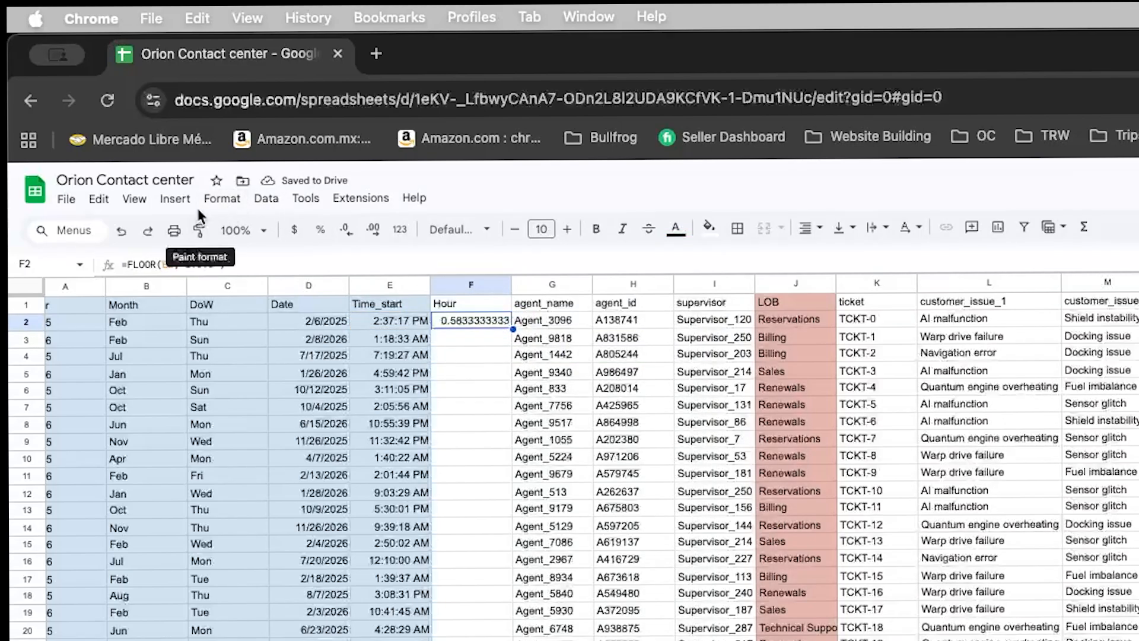
click(214, 200)
mouse_move(308, 266)
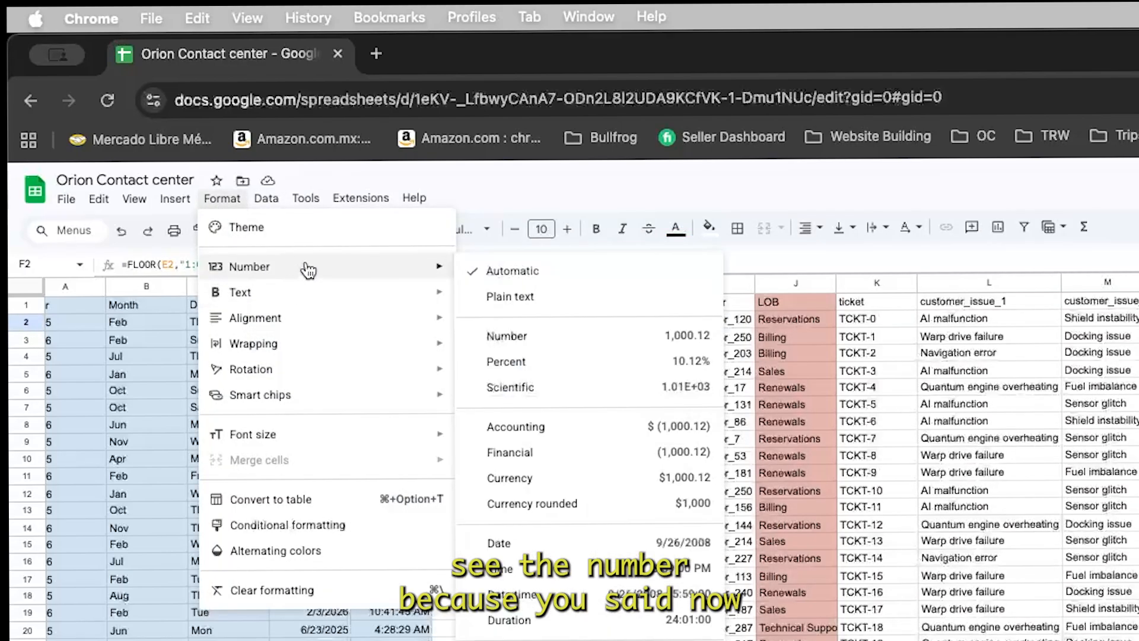
click(534, 336)
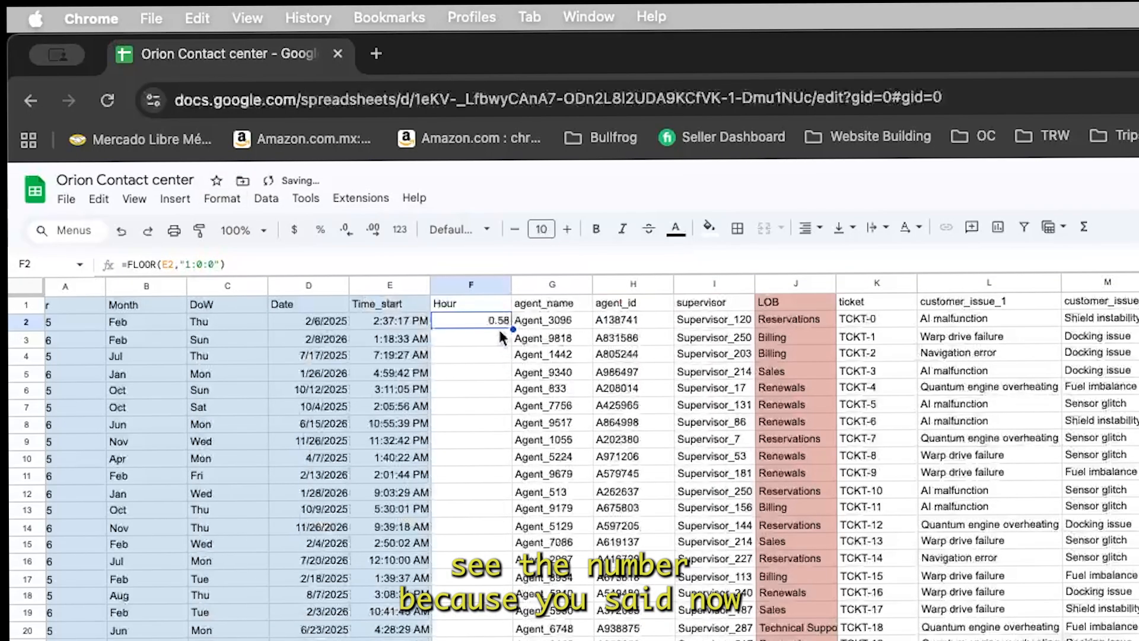
click(220, 198)
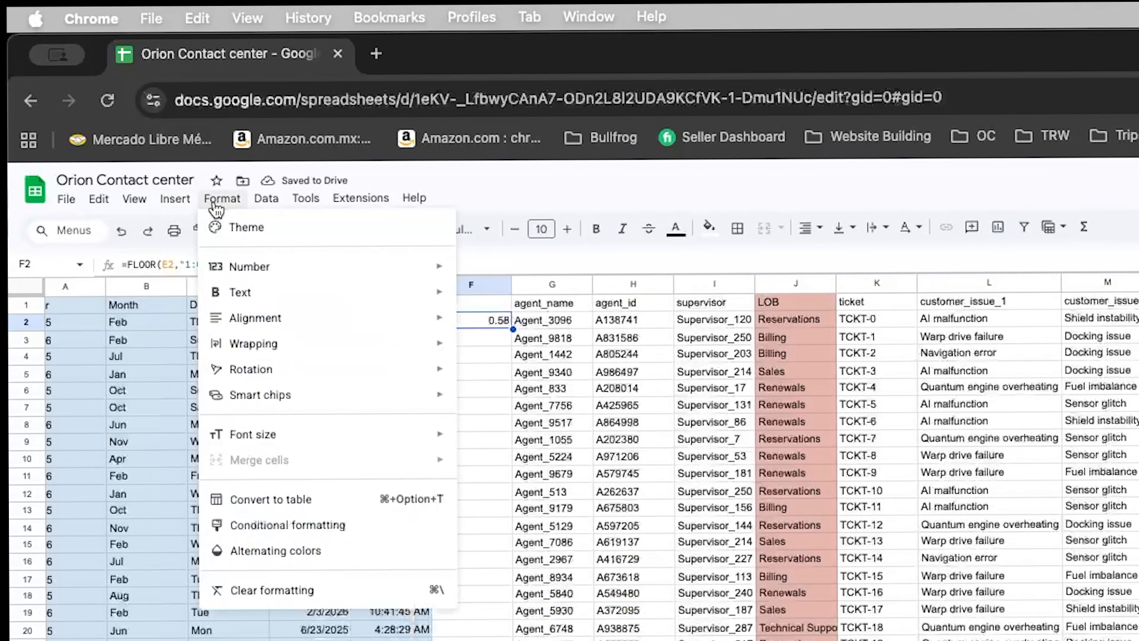
mouse_move(235, 278)
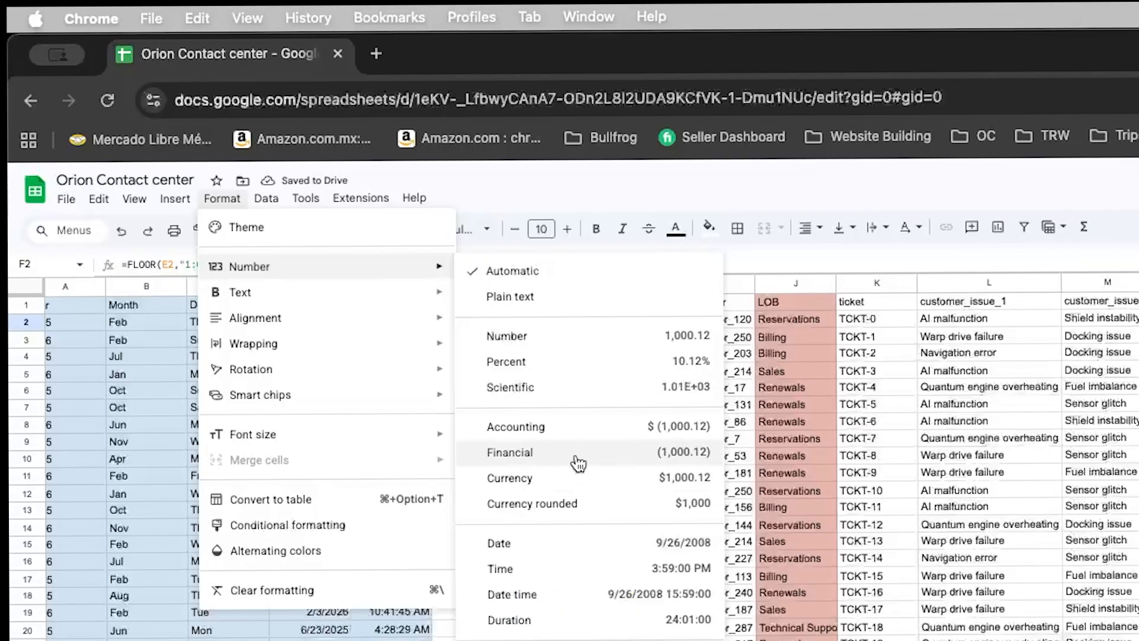
click(557, 571)
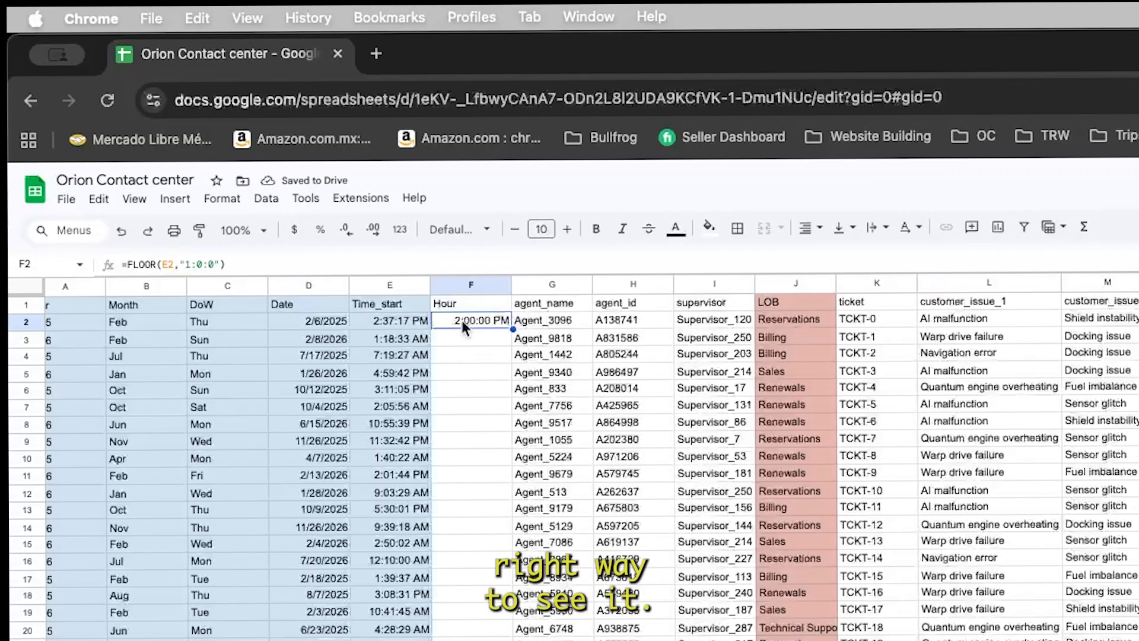
Step: Copy the F2 formula down the Hour column through the last ticket record in row 247360
key(super+c)
key(Right)
key(super+Down)
key(Left)
key(super+v)
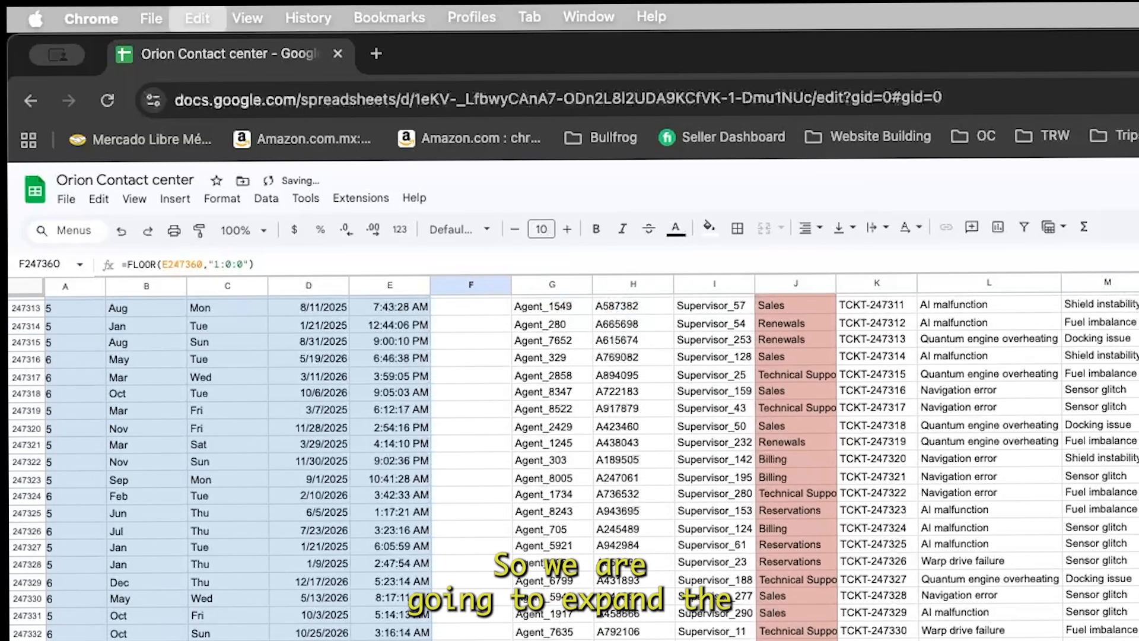
key(shift+super+Up)
key(shift+Down)
key(super+v)
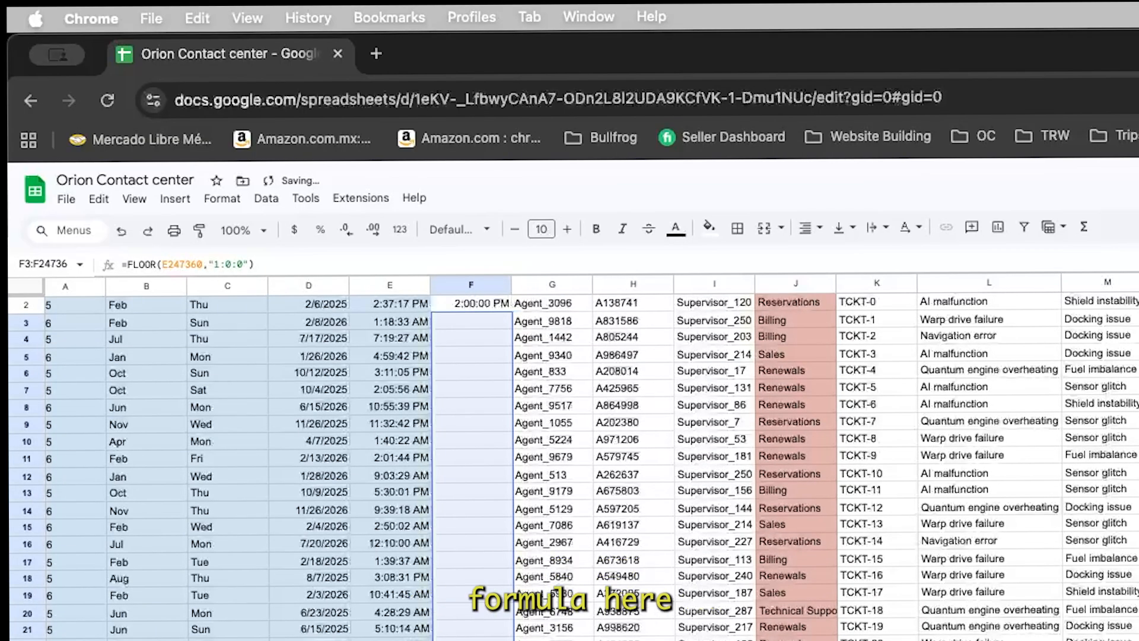
Step: Check the filled Hour values at the end of the column and back in the first rows
key(super+Down)
key(super+Down)
key(super+Down)
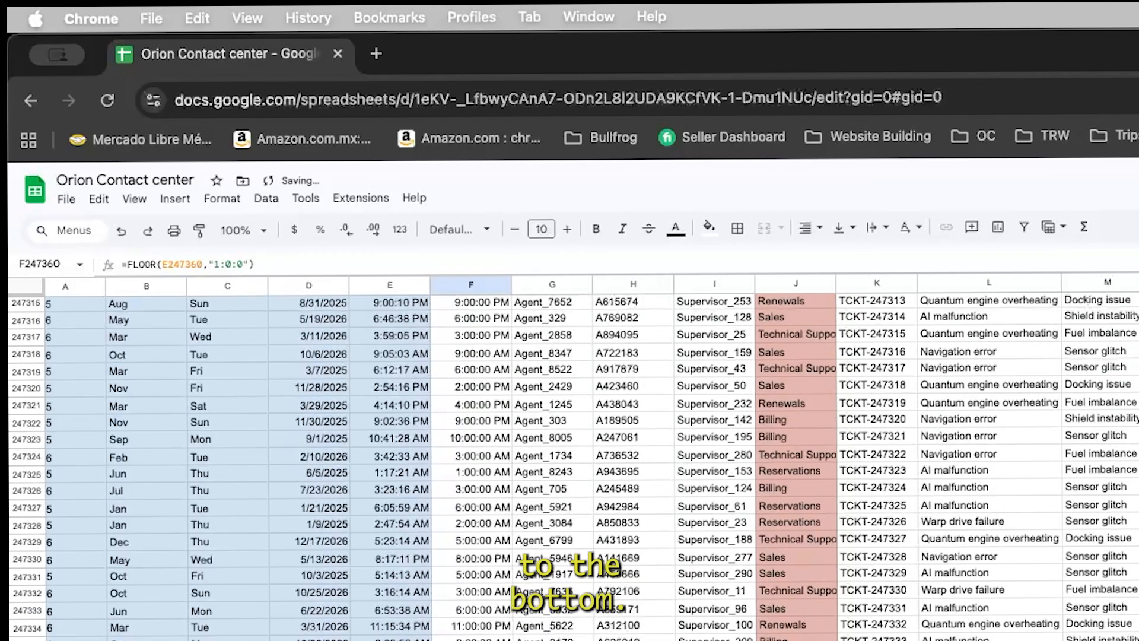
key(super+Up)
key(Down)
key(Down)
key(Down)
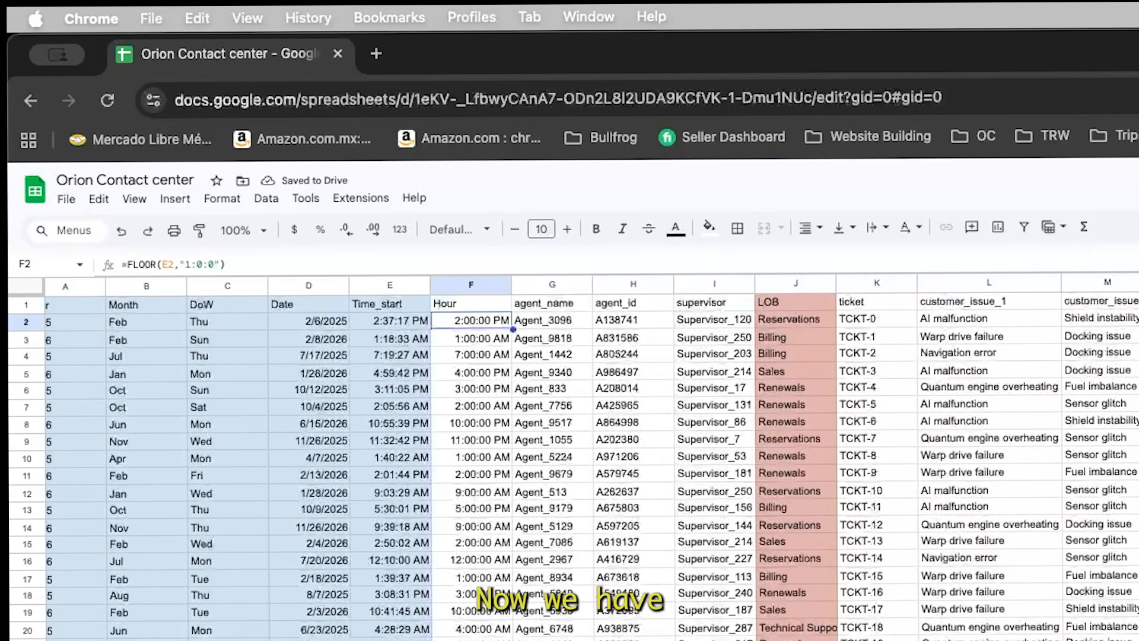
key(Down)
key(Down)
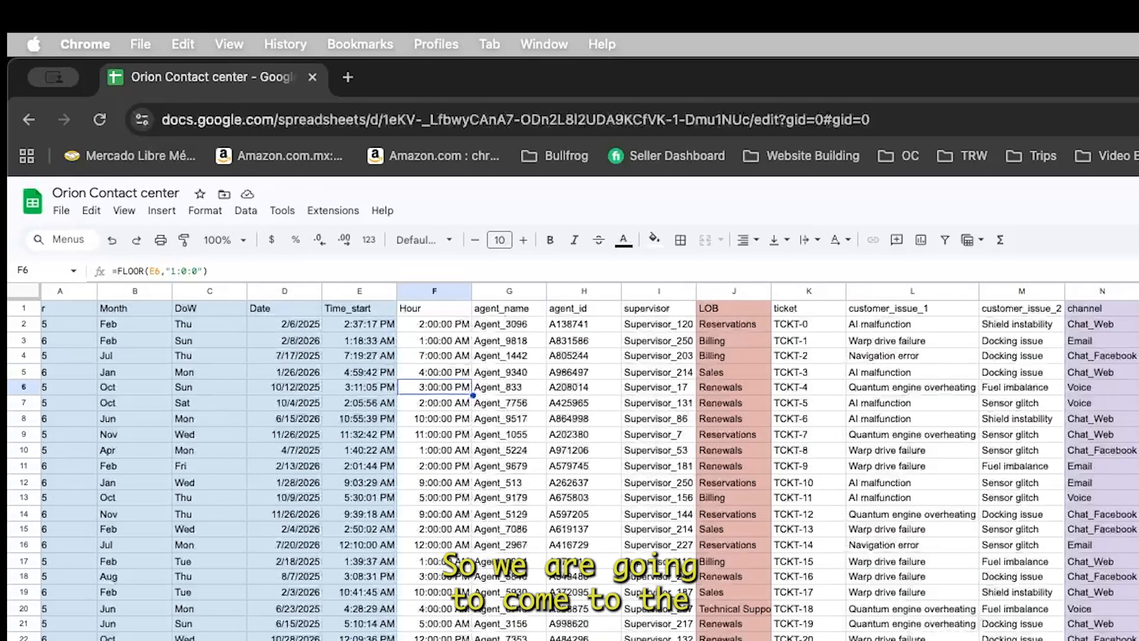
Step: On the sheet listing DoW and Date, enter 12:00:00 AM as the first hour header in cell C1
key(alt+Down)
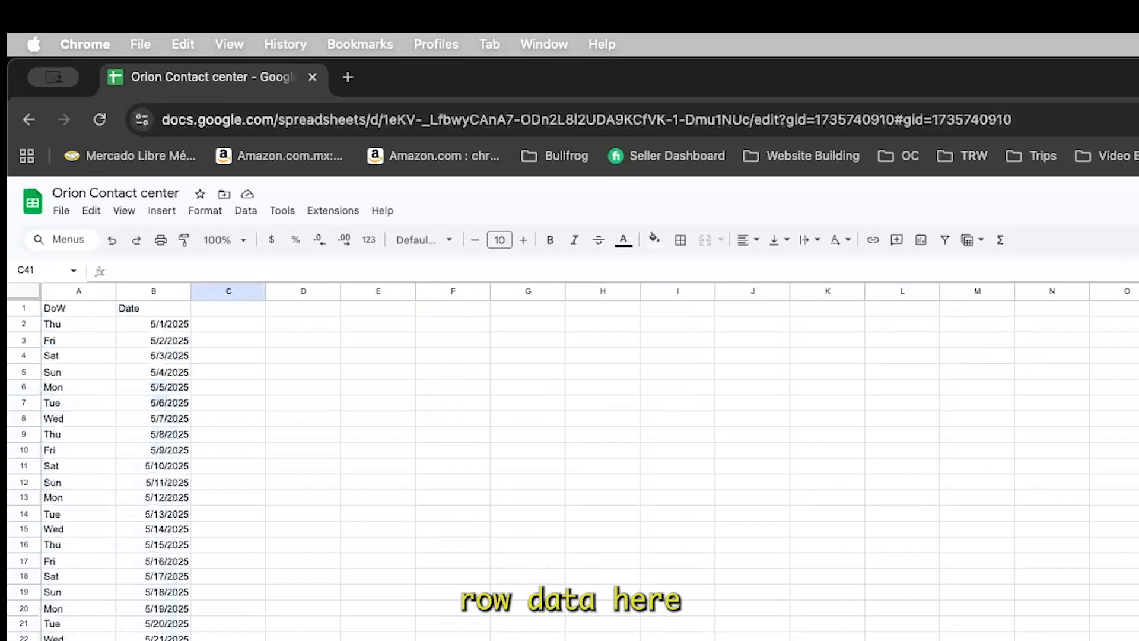
key(super+Up)
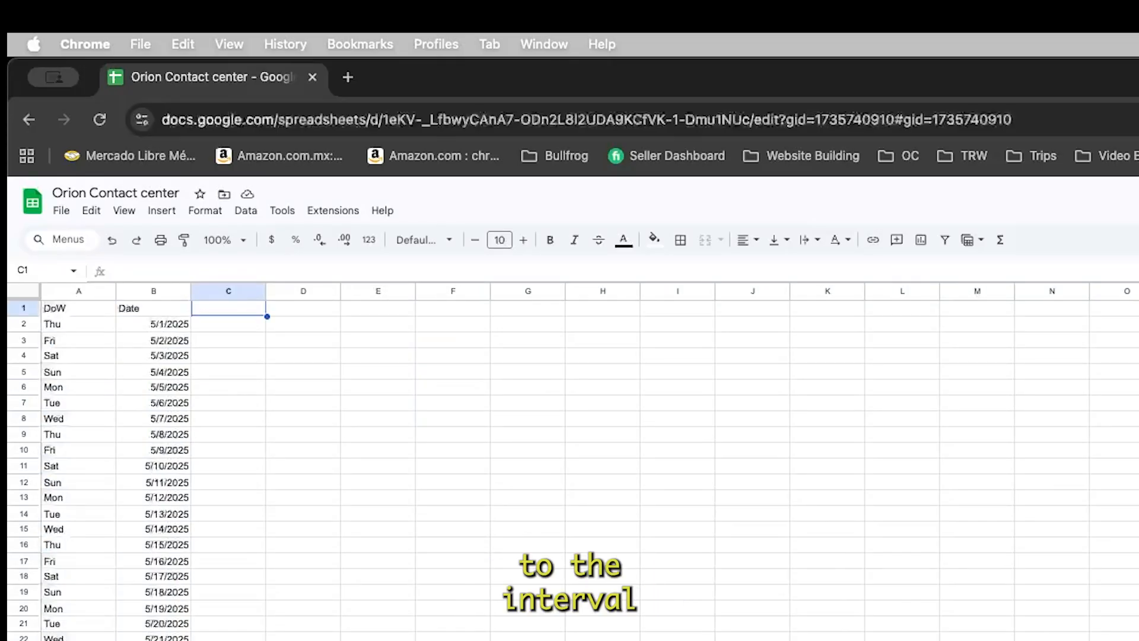
key(Left)
key(Right)
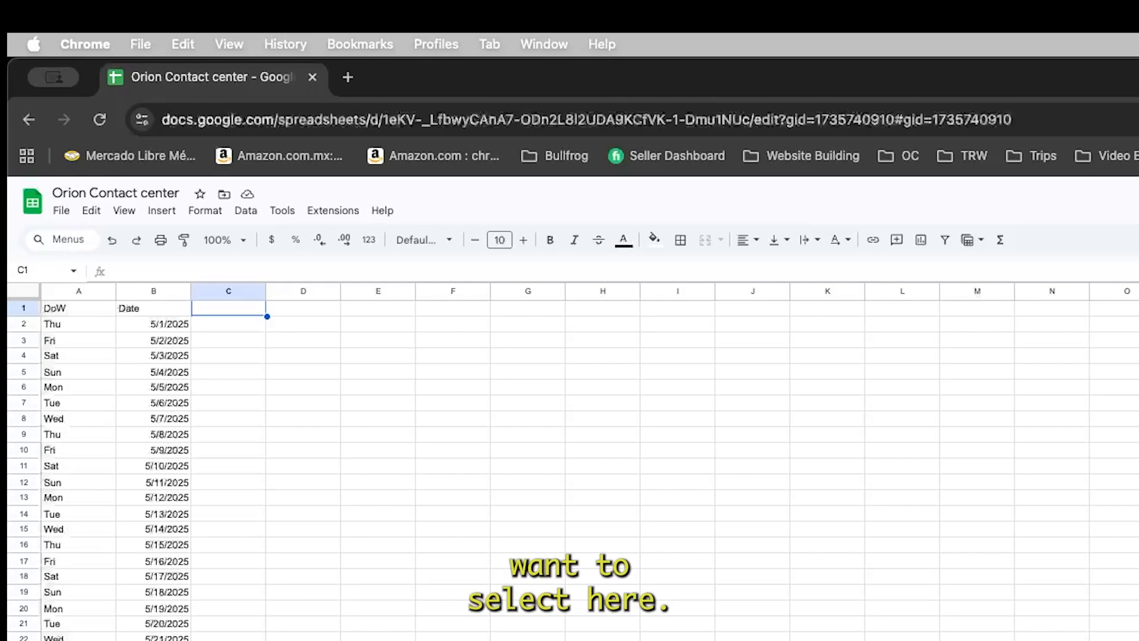
text(12:)
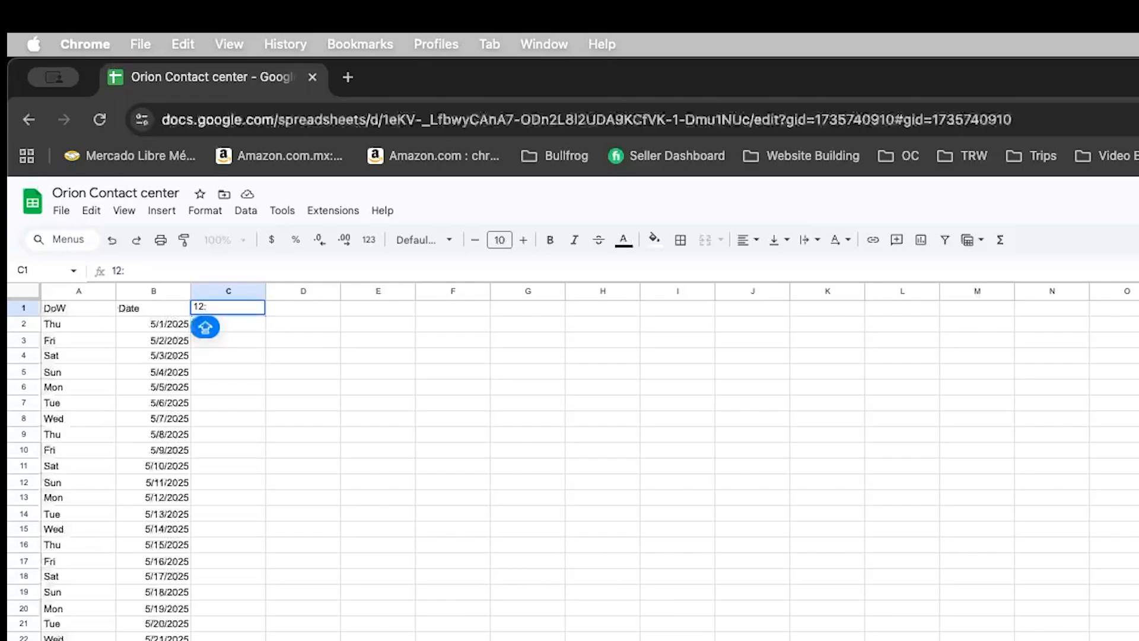
text(00:)
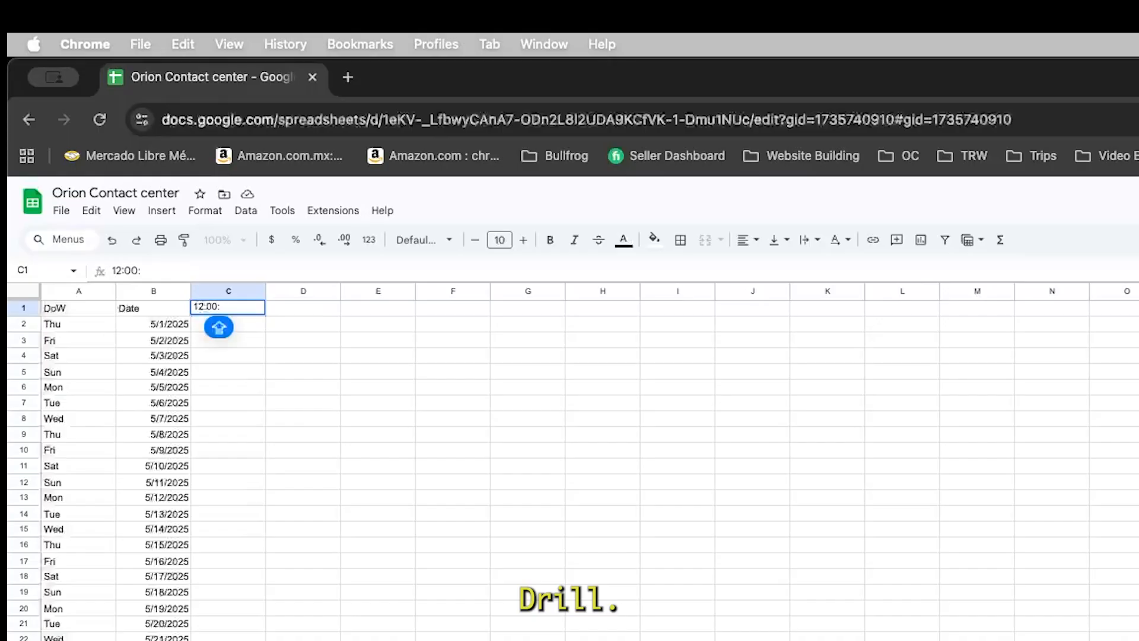
text(00)
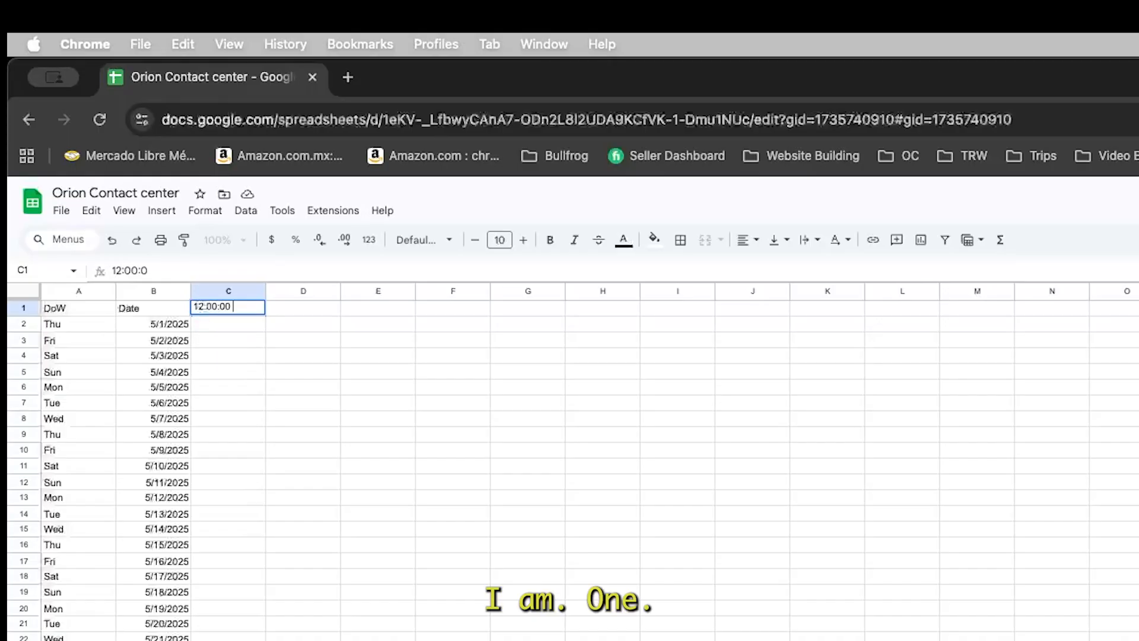
key(Return)
key(Up)
key(Right)
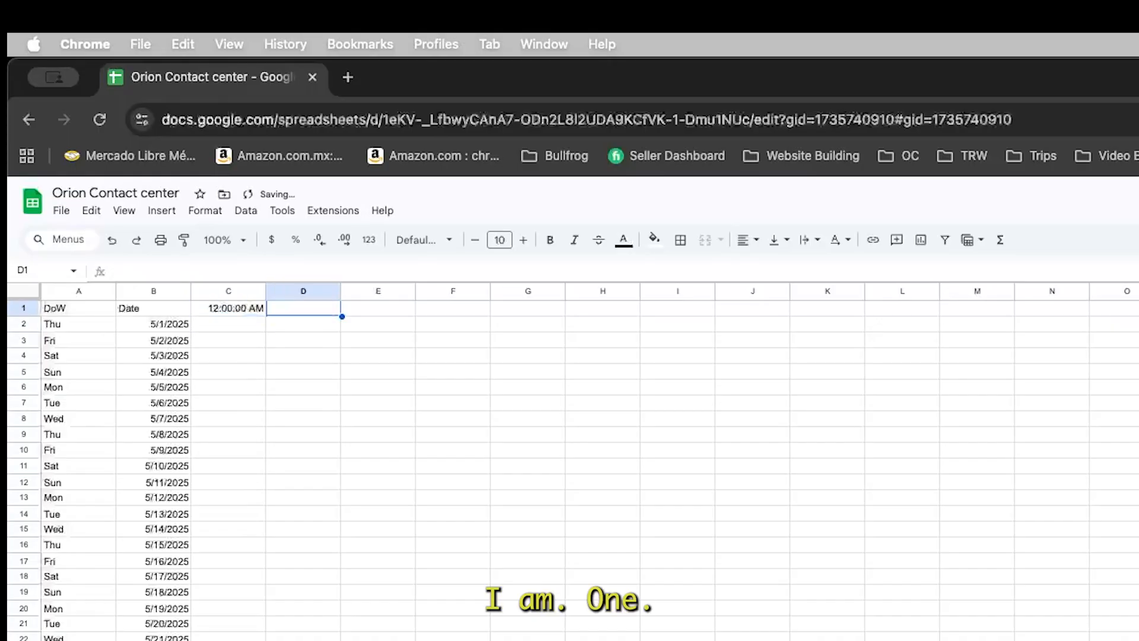
Step: Enter 1:00:00 AM as the second hour header in cell D1
text(1:)
key(Caps_Lock)
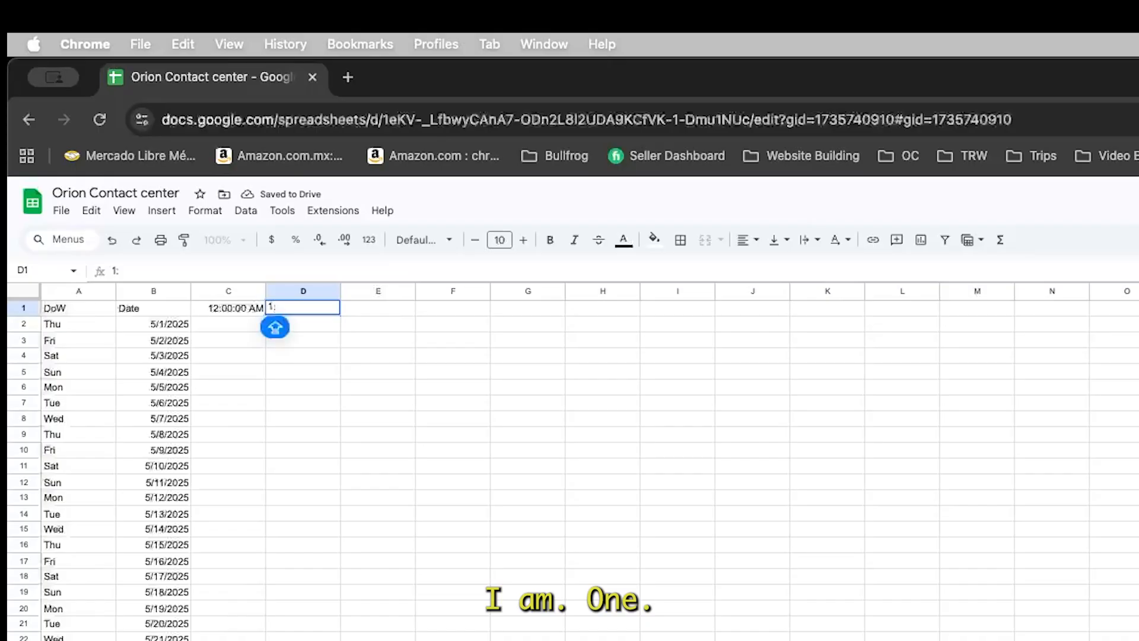
text(:00)
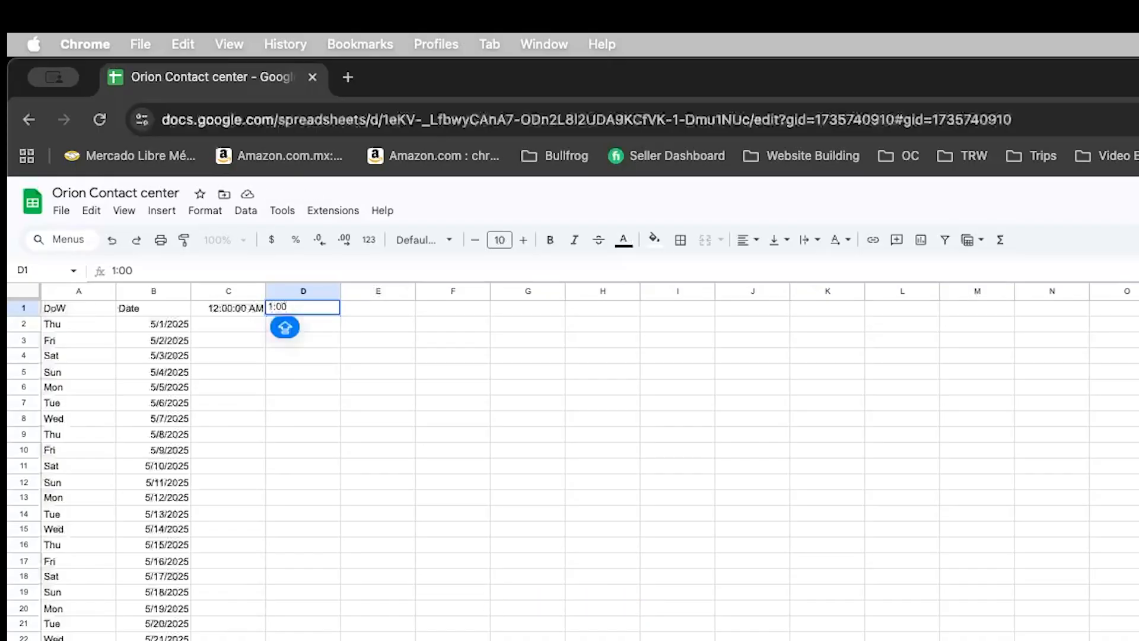
text(:00 AM)
key(Return)
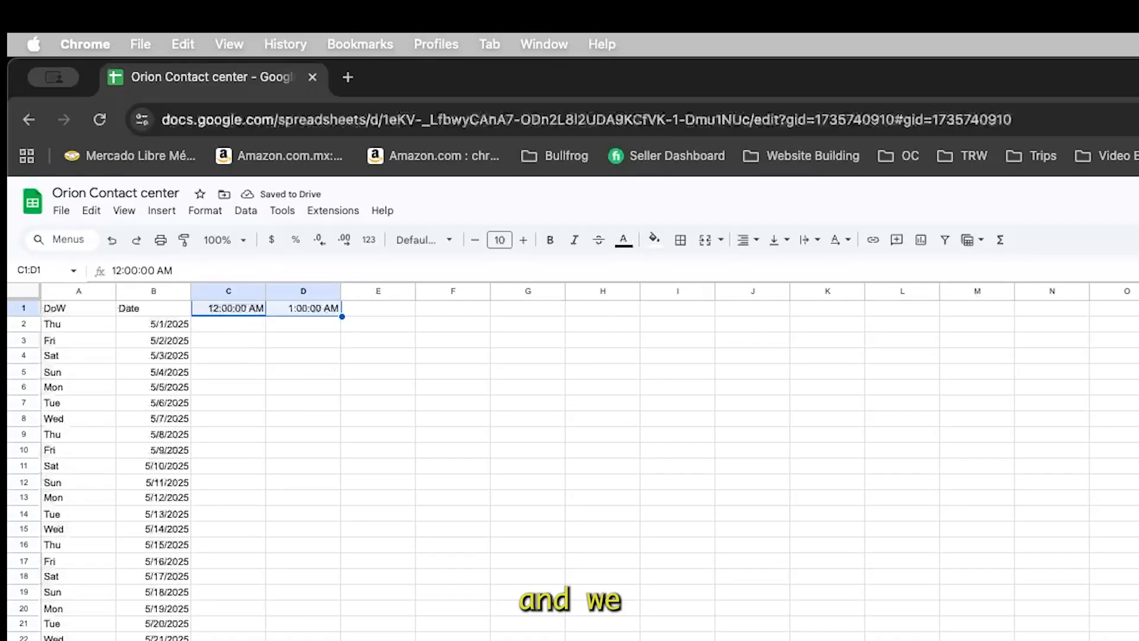
Step: Extend the hourly headers from C1:D1 across row 1 to column Z, and clear the surplus cell AA1
drag(342, 316, 1136, 309)
scroll(591, 463, left, 1)
click(1137, 308)
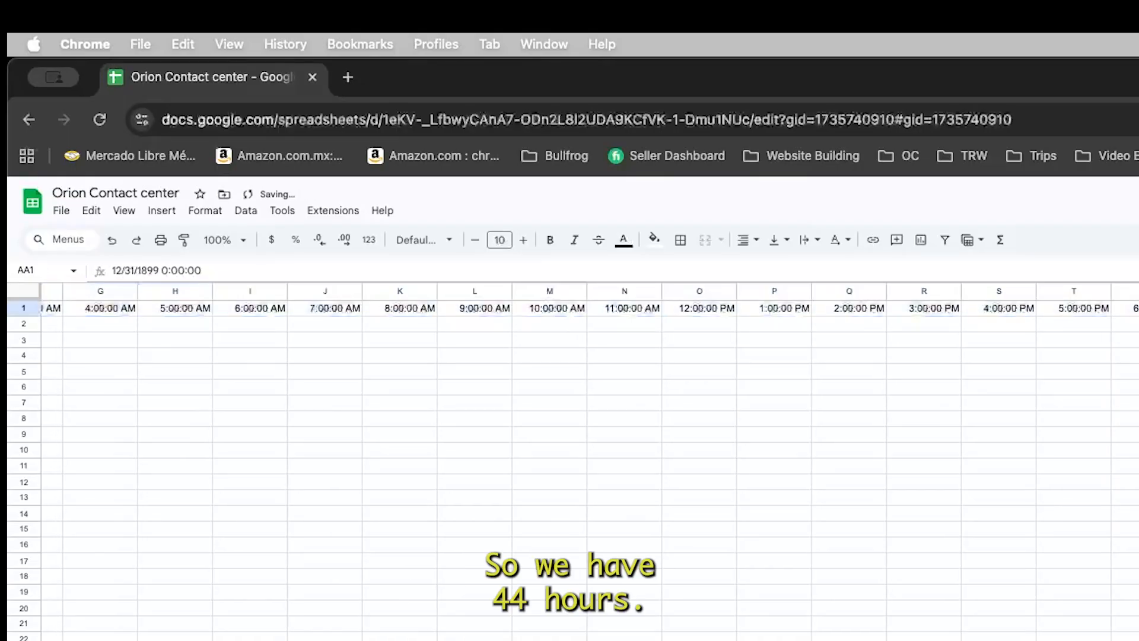
scroll(700, 540, left, 6)
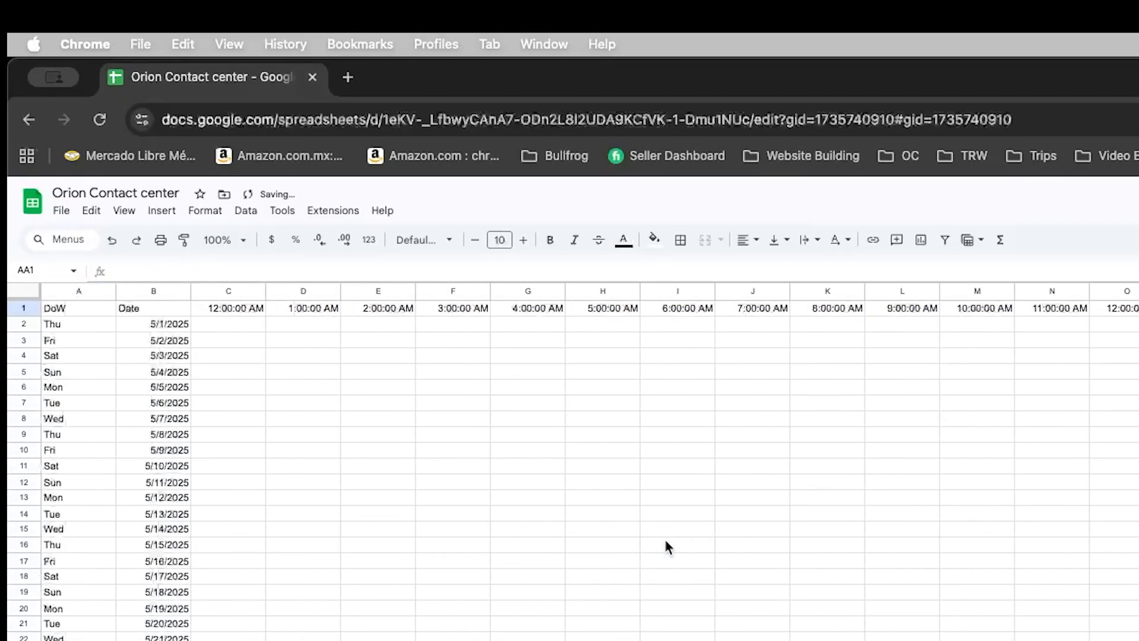
Step: Fit the widths of hour columns C through Z to their header text
click(229, 290)
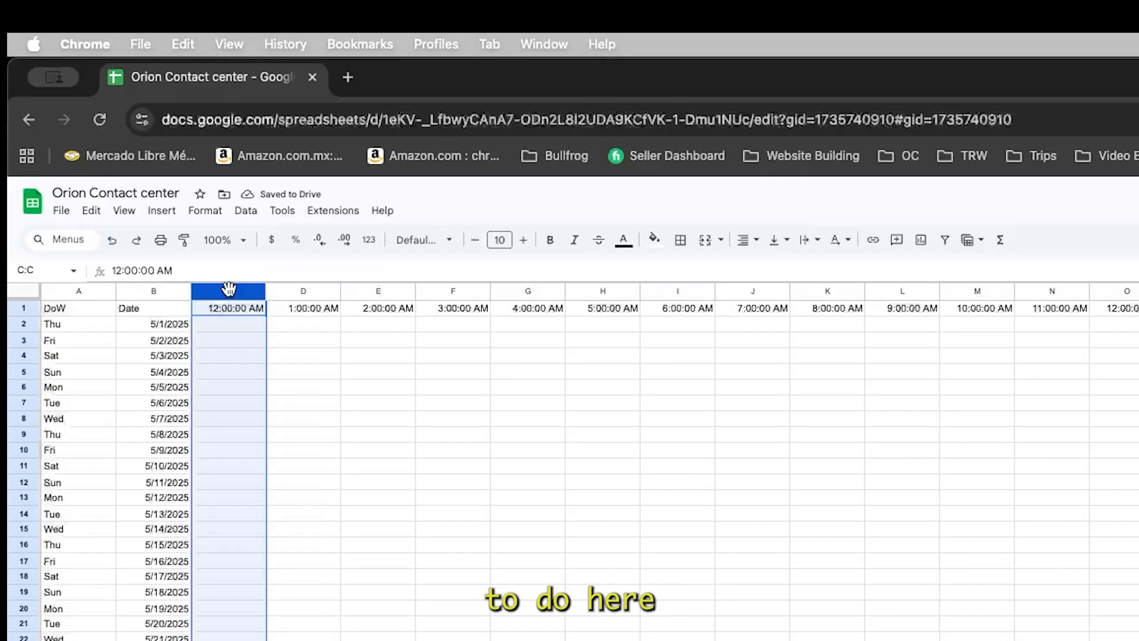
key(super+shift+Right)
double_click(206, 288)
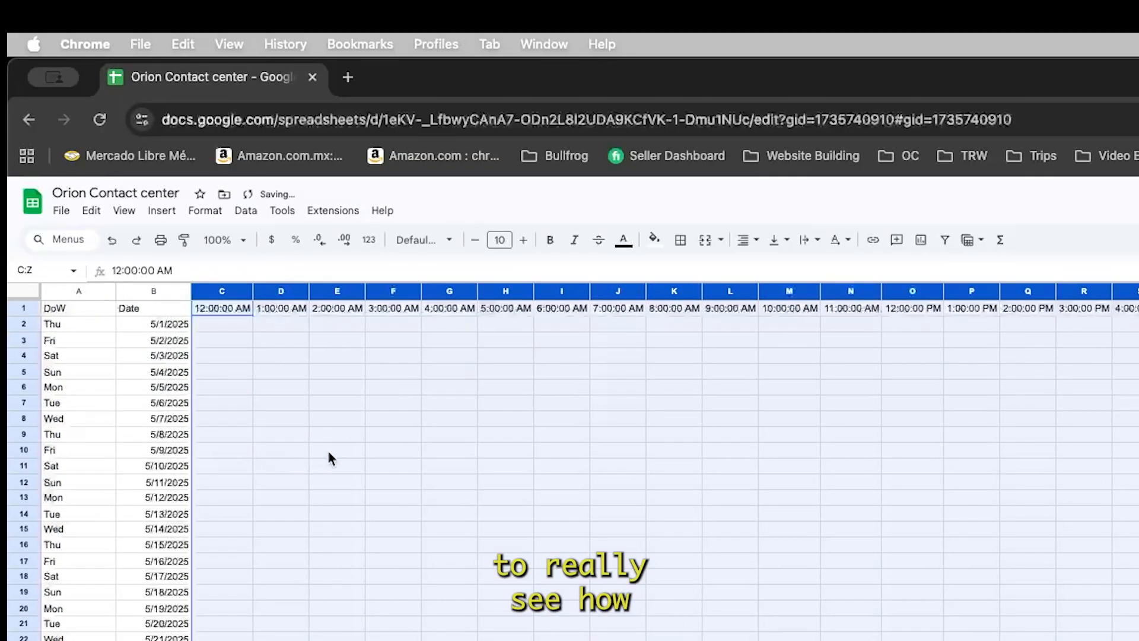
Step: Rotate the text in hour columns C through Z to read upward and fit the column widths to the rotated headers
click(841, 242)
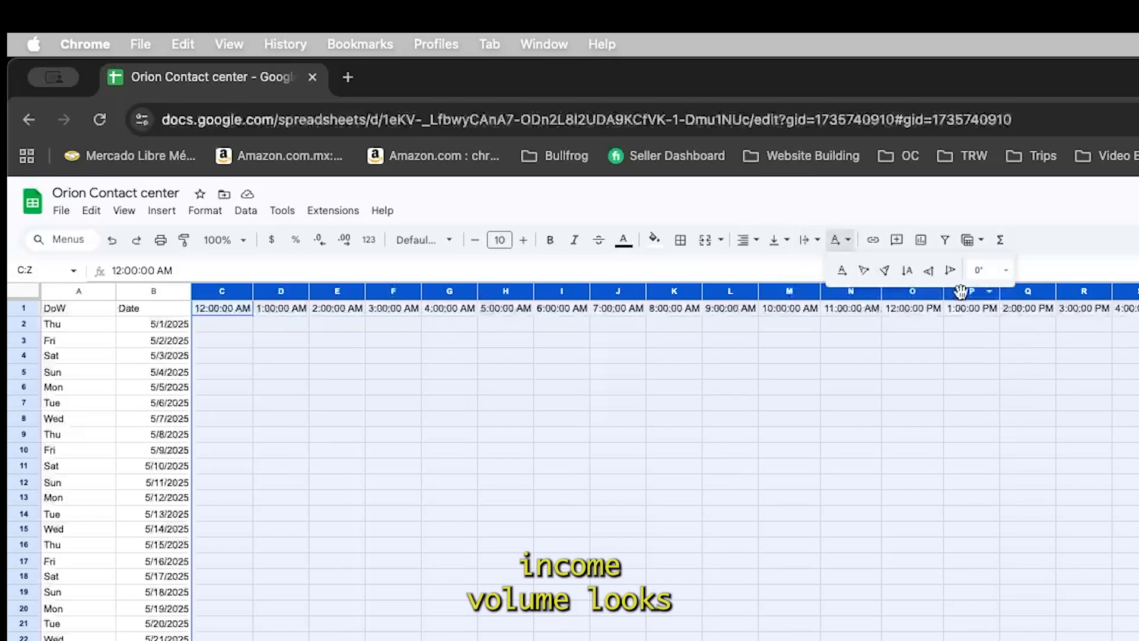
click(928, 271)
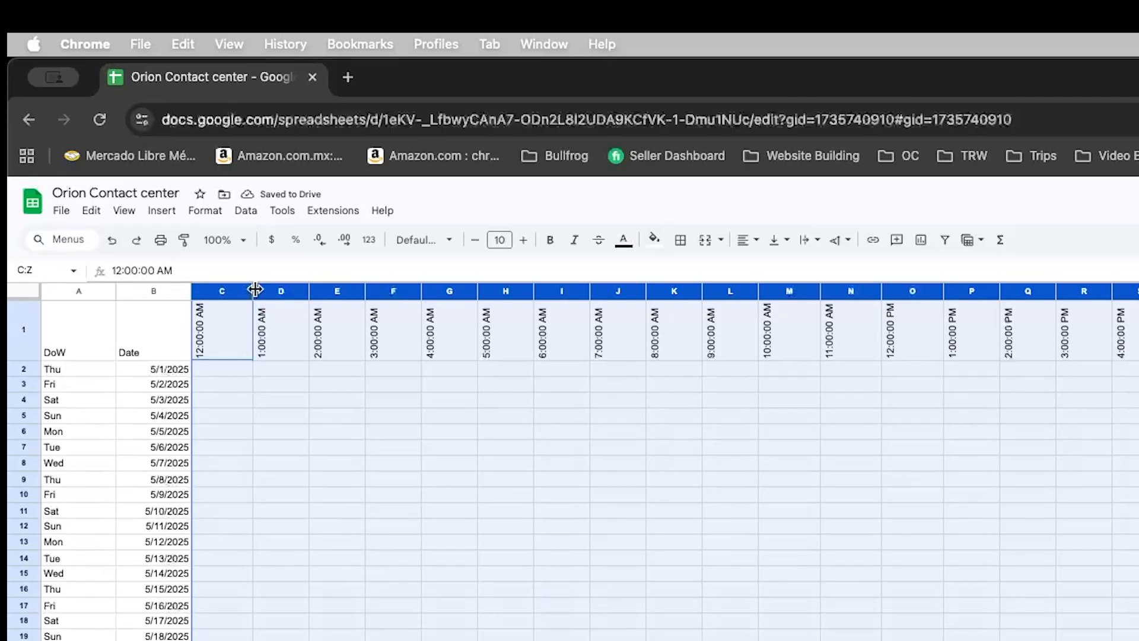
click(224, 290)
key(super+shift+Right)
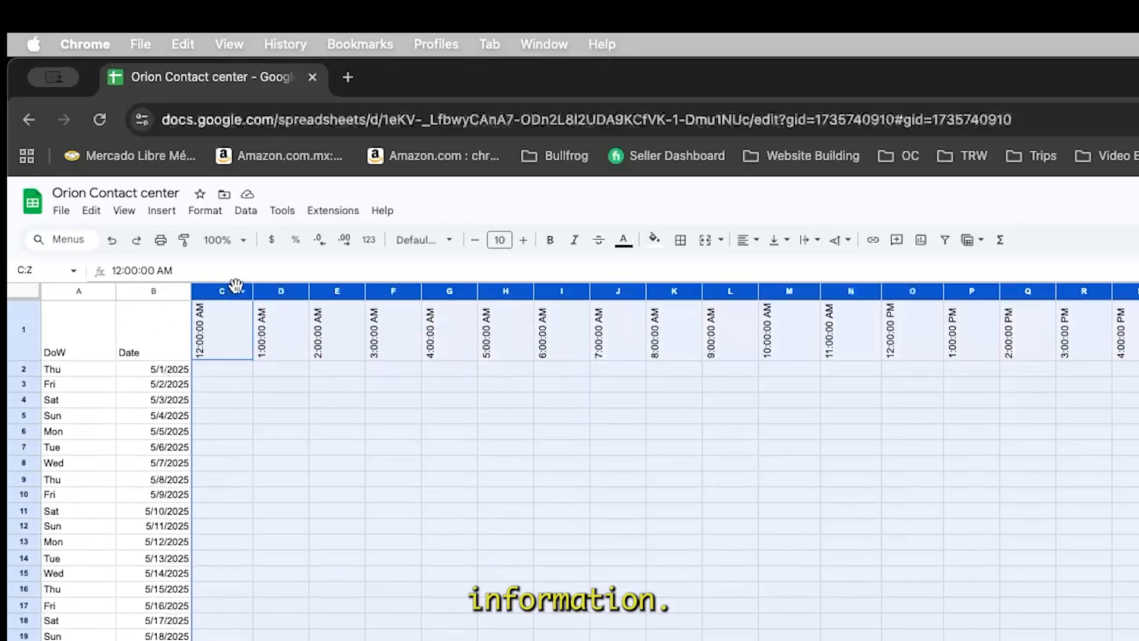
double_click(308, 290)
click(391, 496)
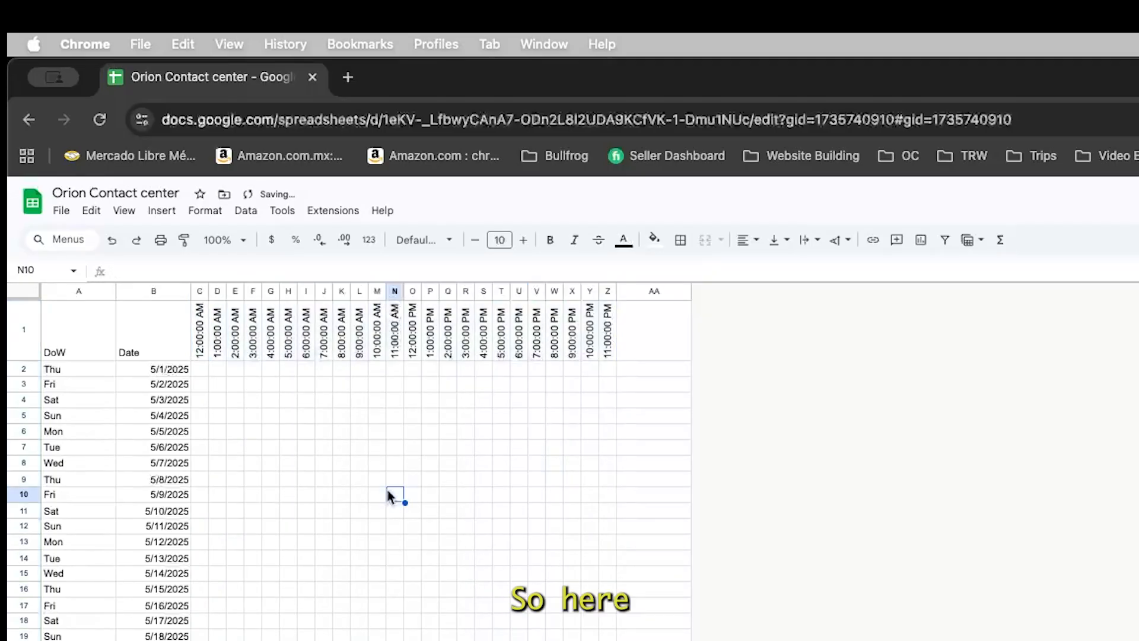
Step: Enter 0 in cell C2 and reset that cell's text rotation to none
click(200, 368)
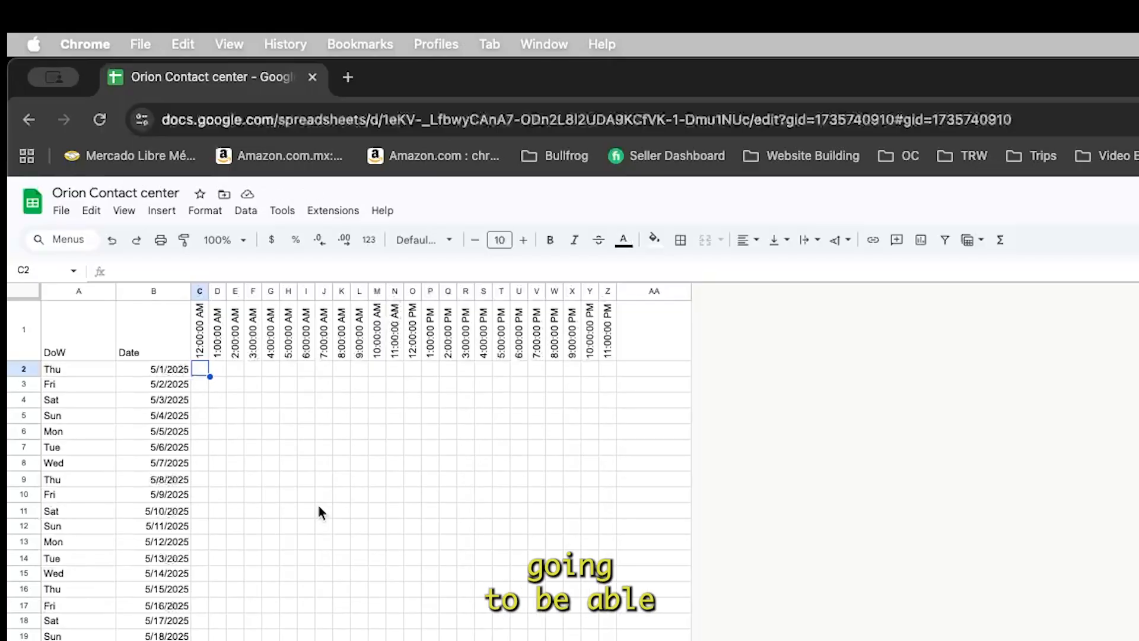
text(0)
key(Return)
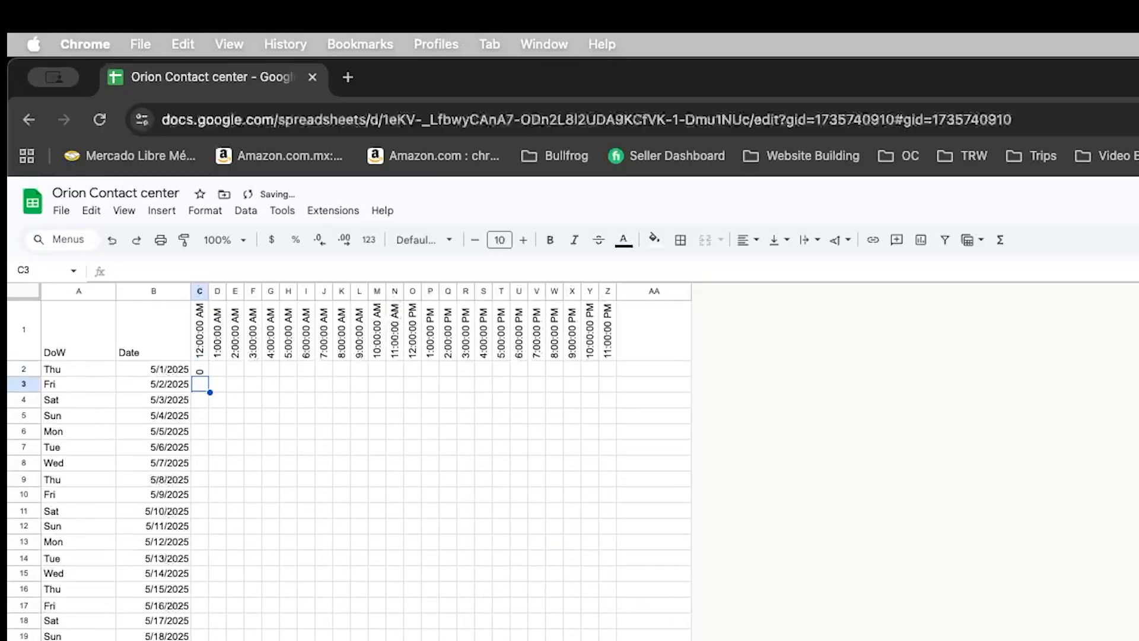
key(Up)
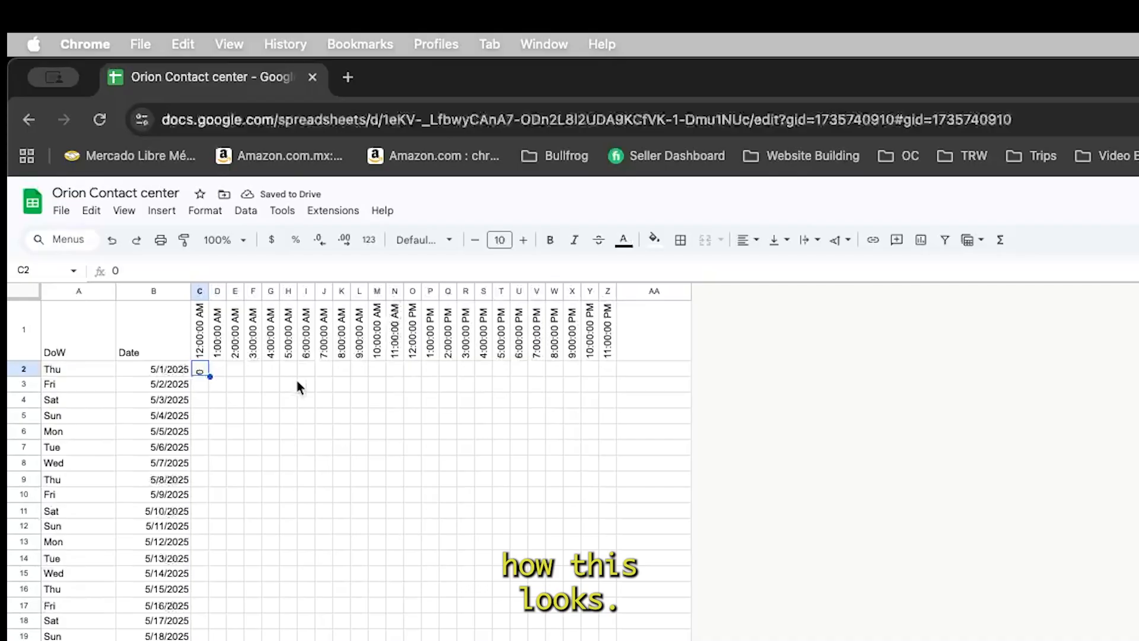
click(838, 240)
click(841, 270)
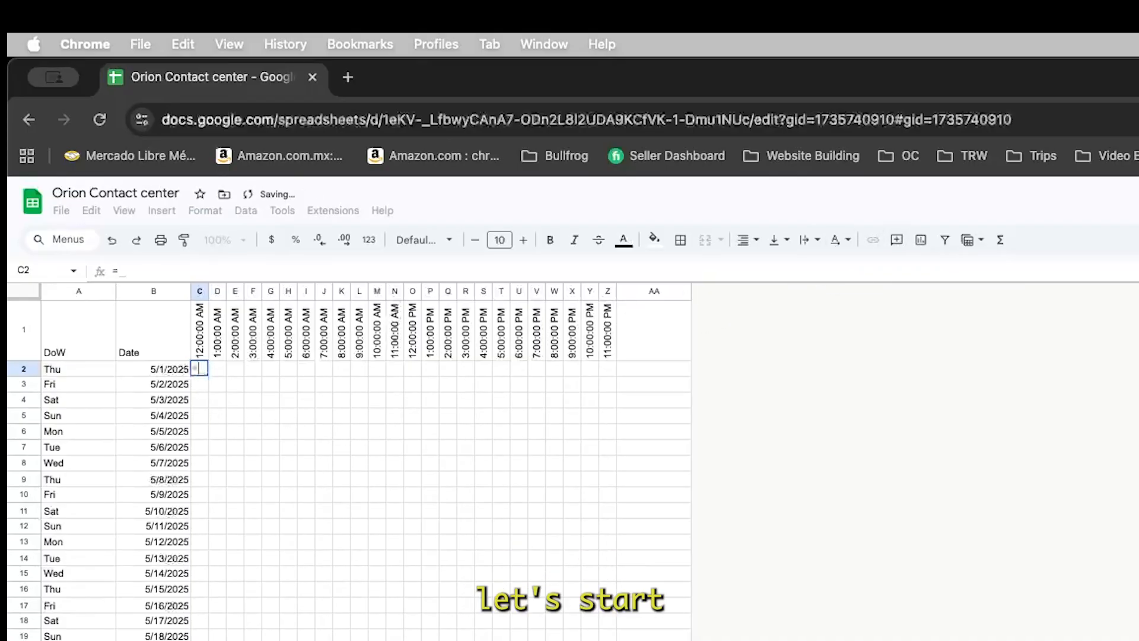
Step: In cell C2, begin a COUNTIFS formula that matches the Import_ sheet's Date column $D:$D against the date reference $B2
click(199, 377)
text(=COUN)
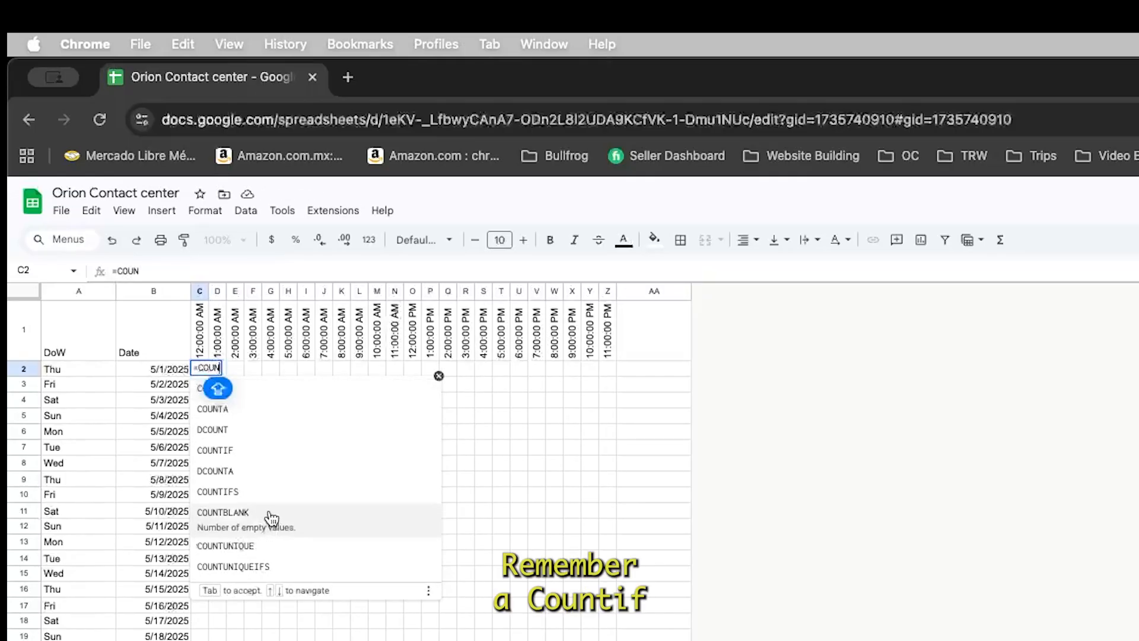
click(261, 493)
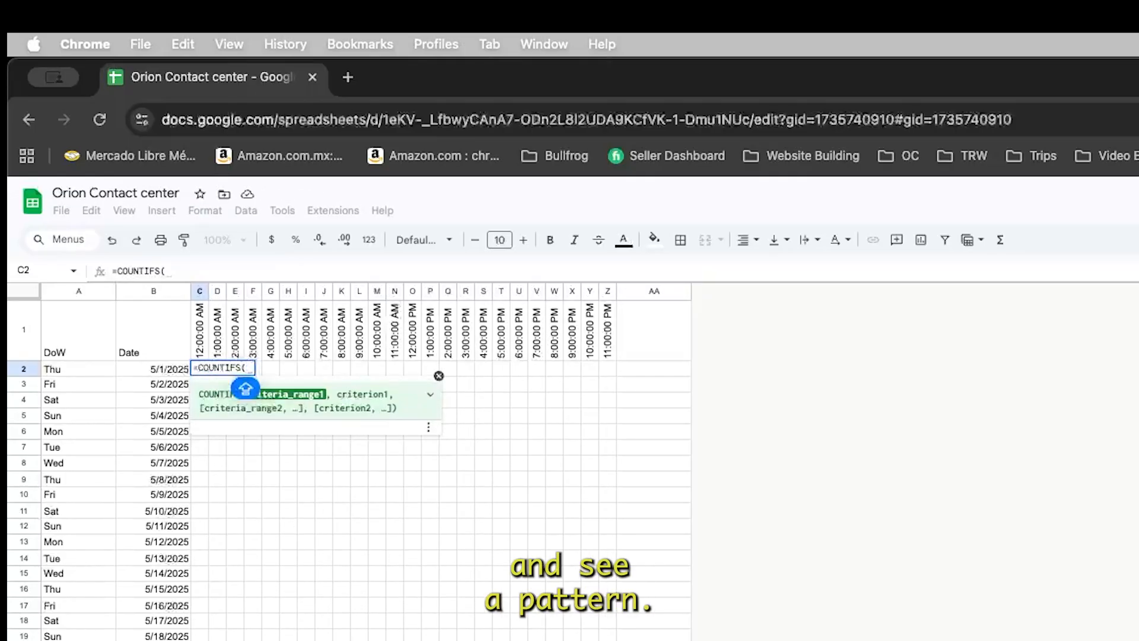
click(118, 640)
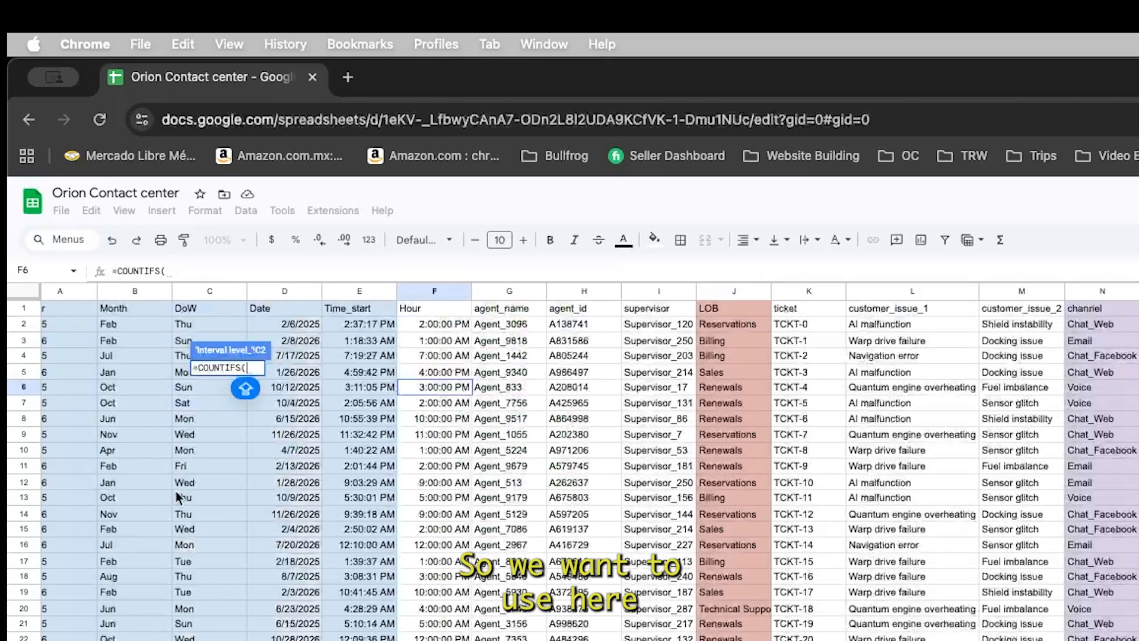
click(297, 295)
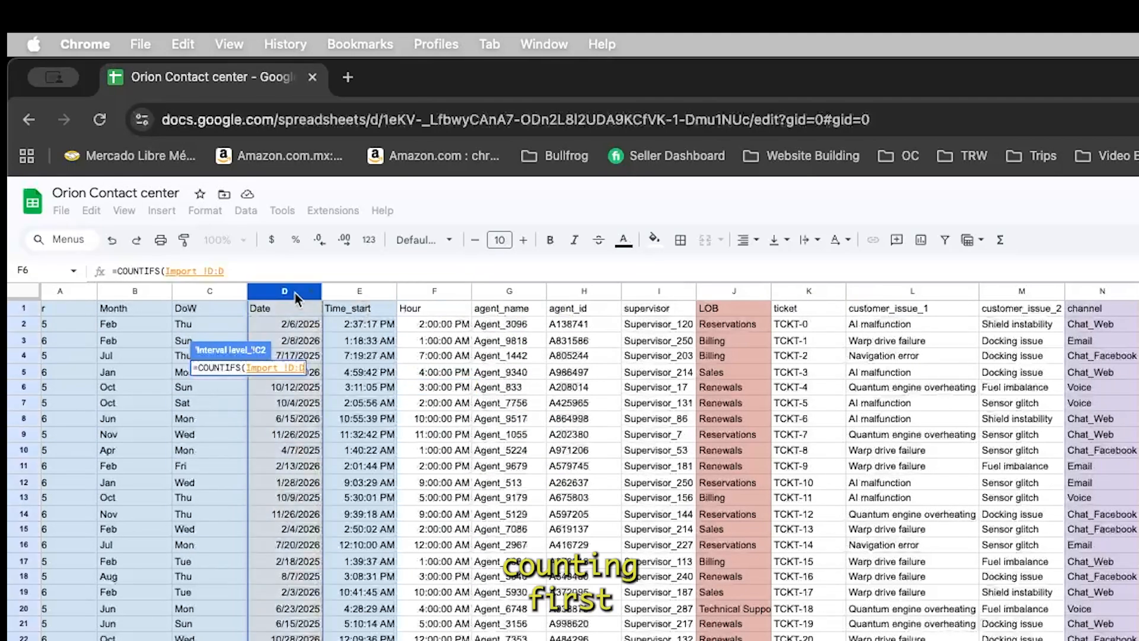
key(F4)
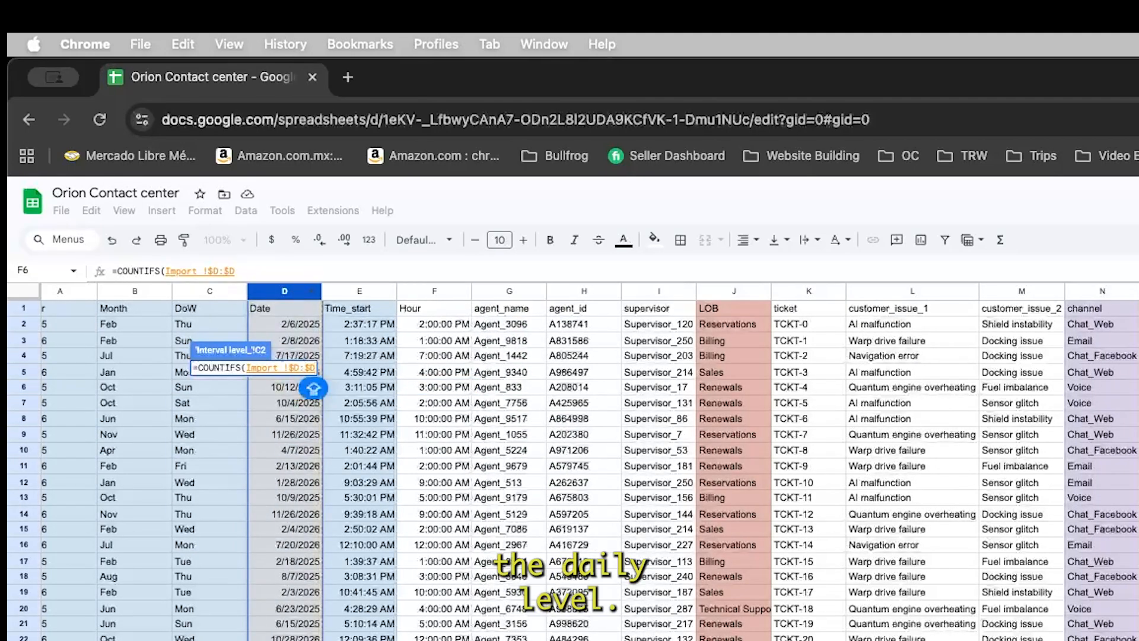
text(,)
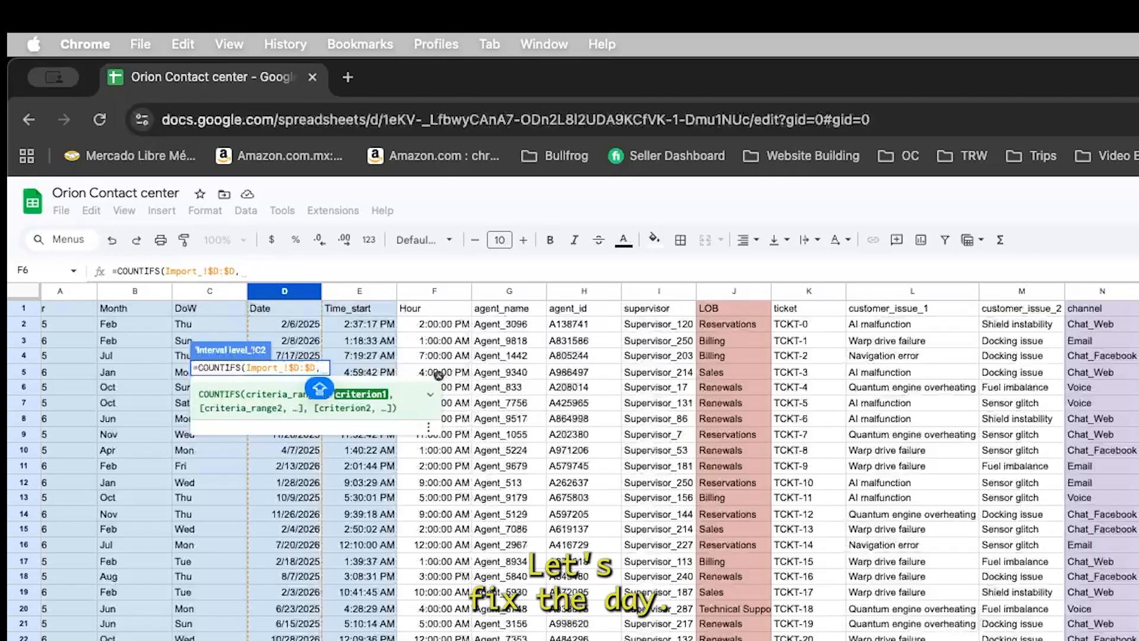
key(alt+Up)
click(155, 369)
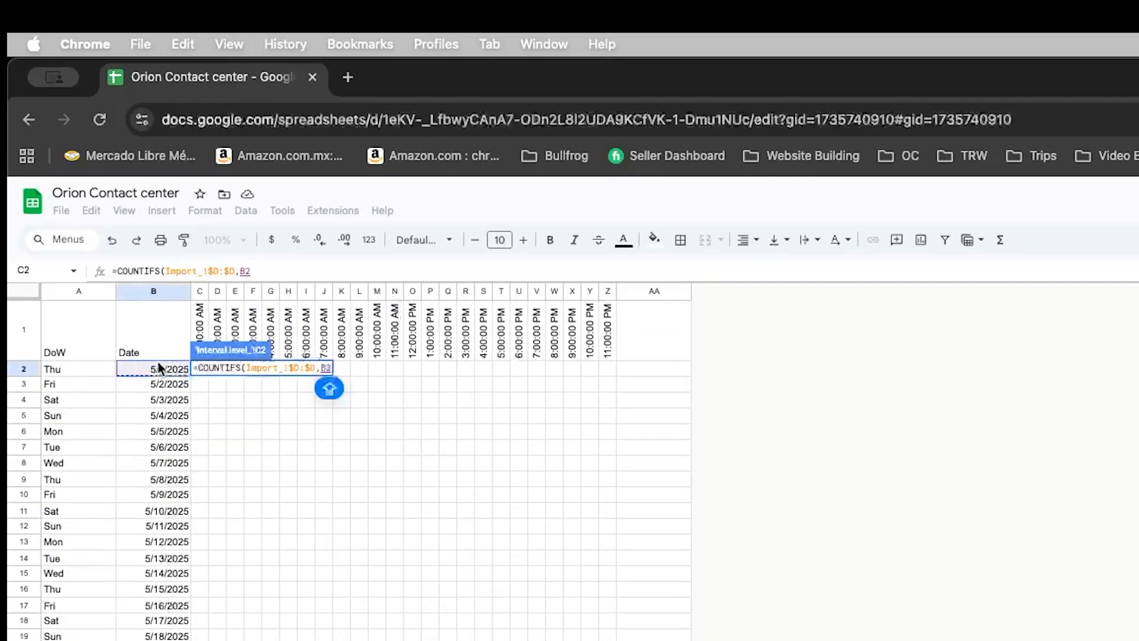
key(F4)
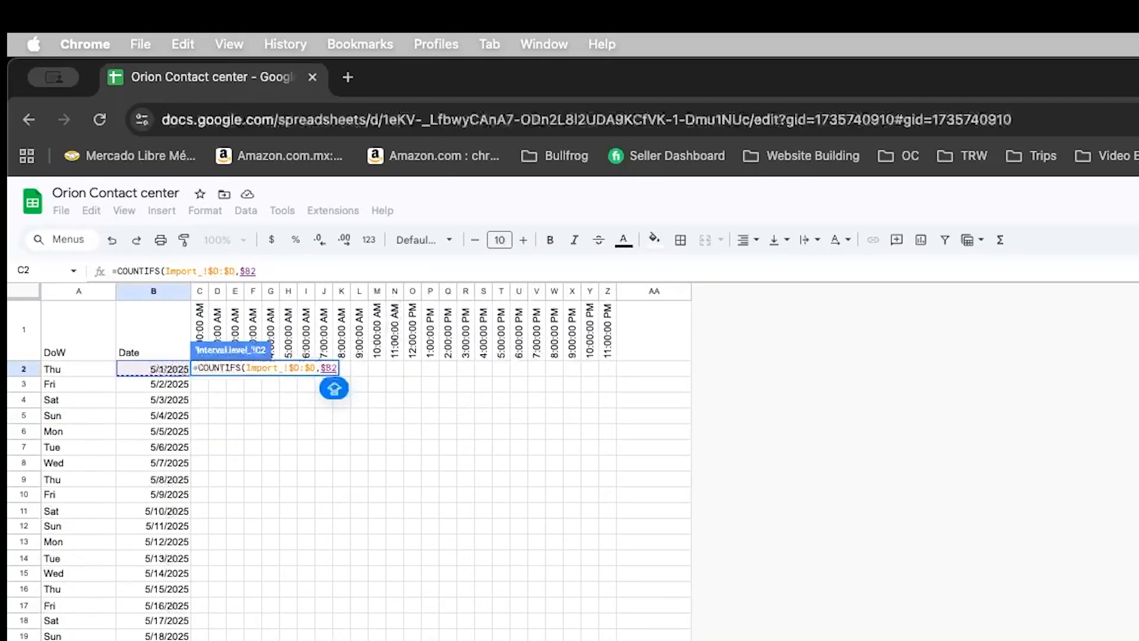
text(,)
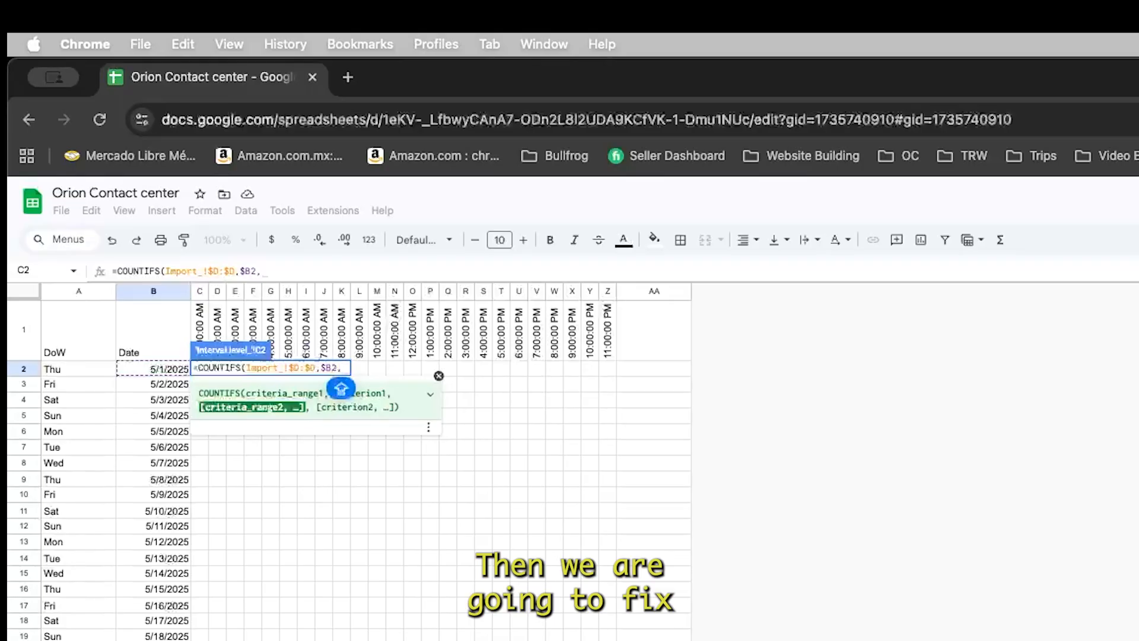
Step: Complete the COUNTIFS formula by matching the Import_ sheet's Hour column $F:$F against the hour header reference C$1
key(alt+Down)
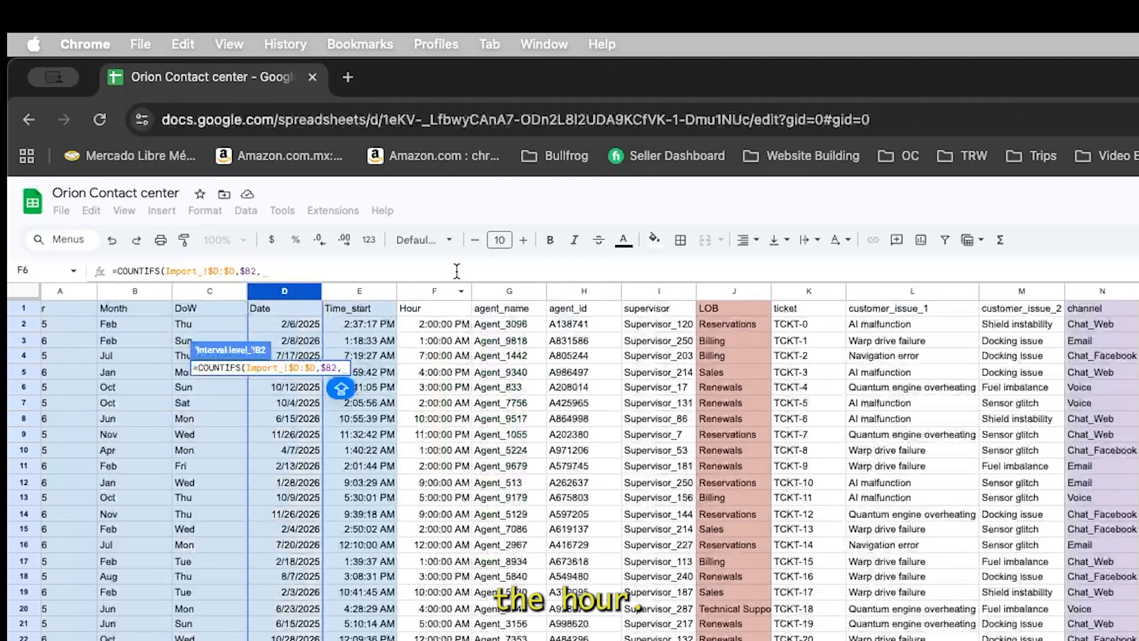
click(443, 292)
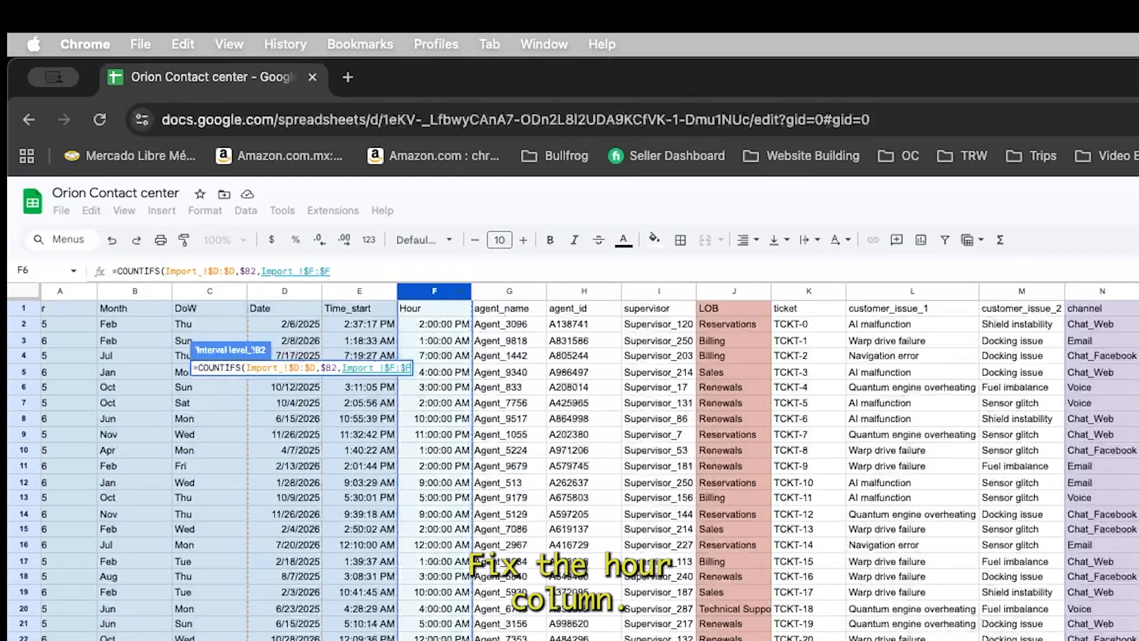
key(F4)
text(,)
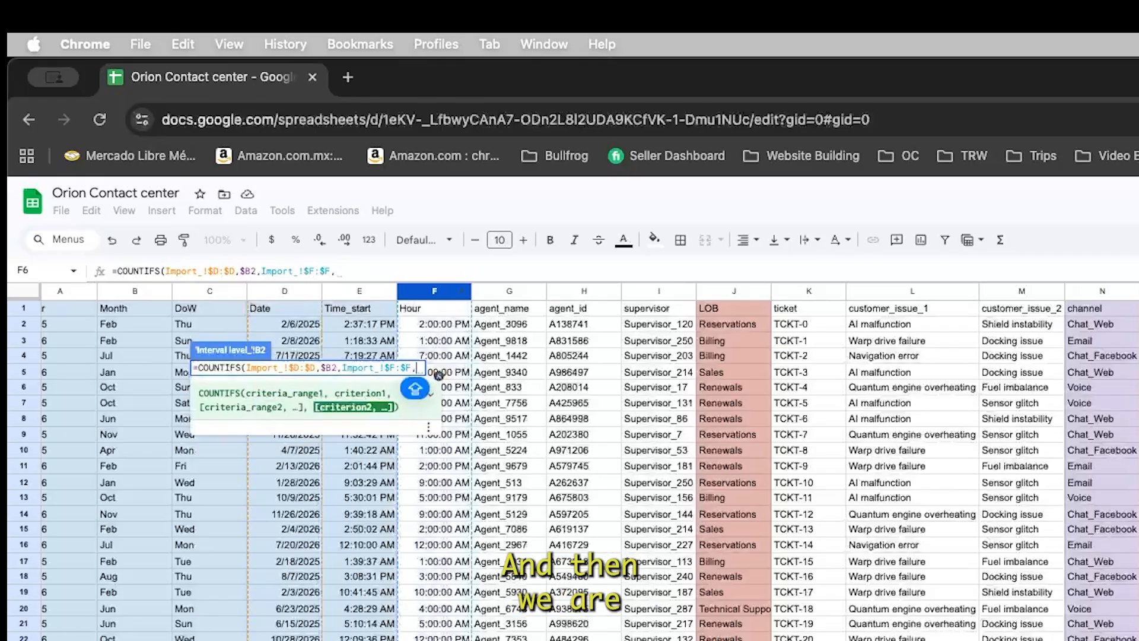
key(alt+Up)
click(198, 327)
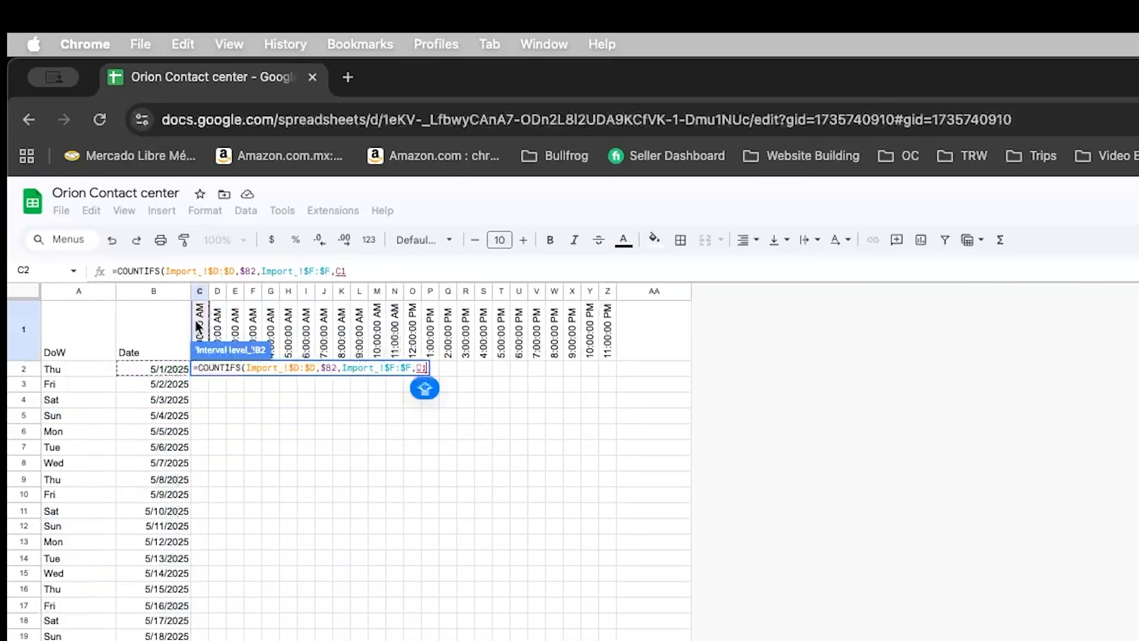
key(F4)
key(F4)
key(Caps_Lock)
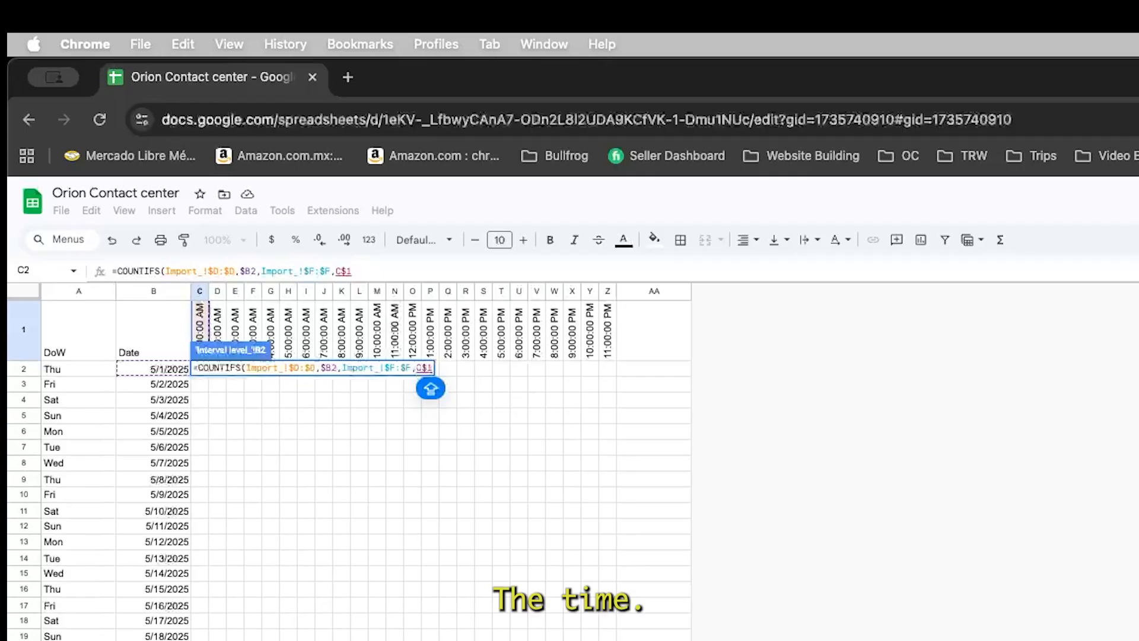
key(Return)
Step: Examine the contents of cells C2, B2, A2 and A8 to trace the circular dependency in the DoW and Date columns
click(201, 369)
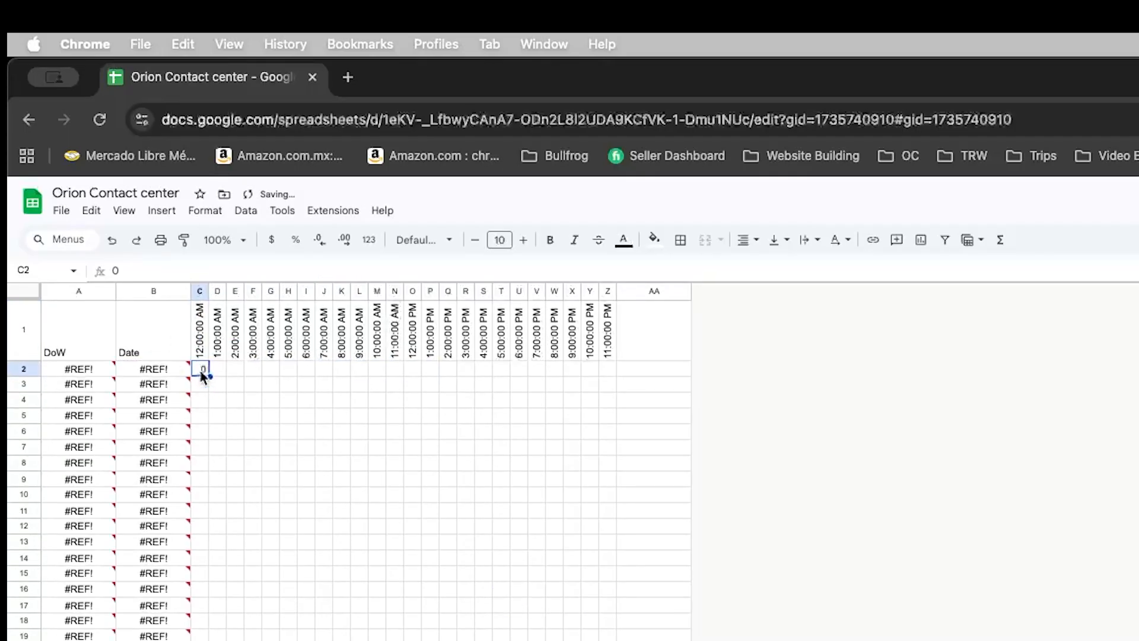
drag(199, 369, 179, 372)
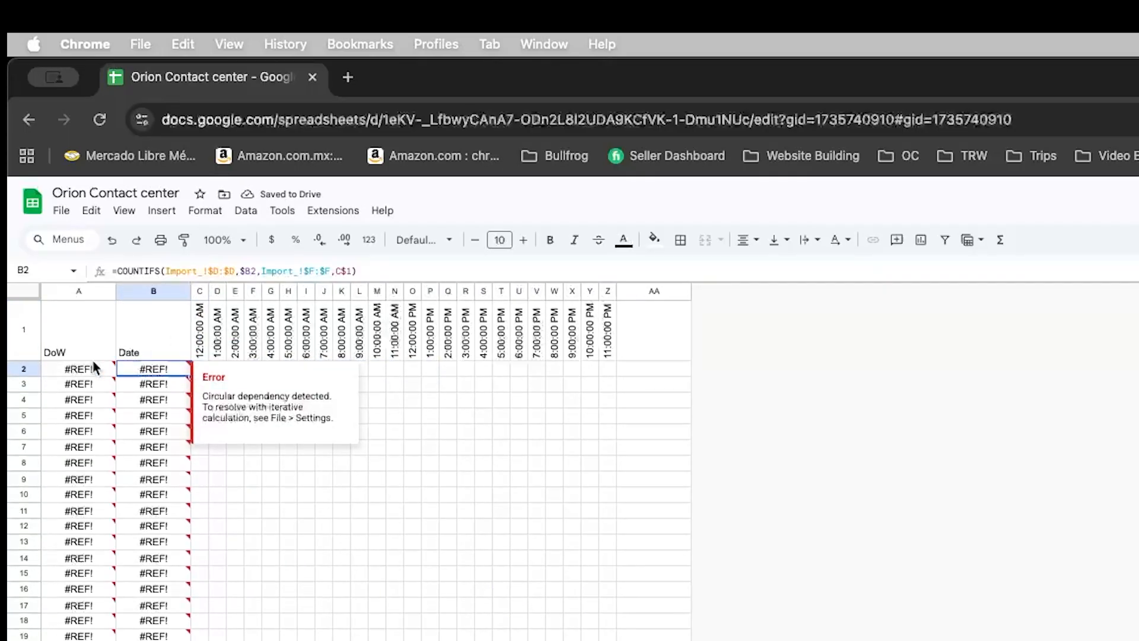
key(ctrl+z)
key(ctrl+shift+z)
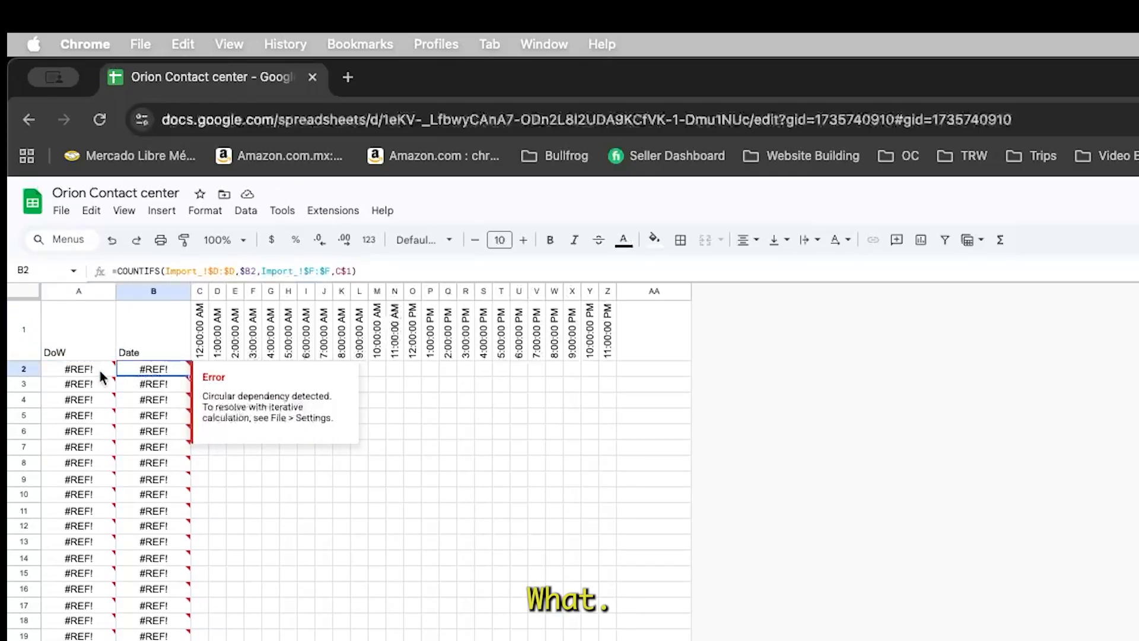
click(98, 372)
click(104, 462)
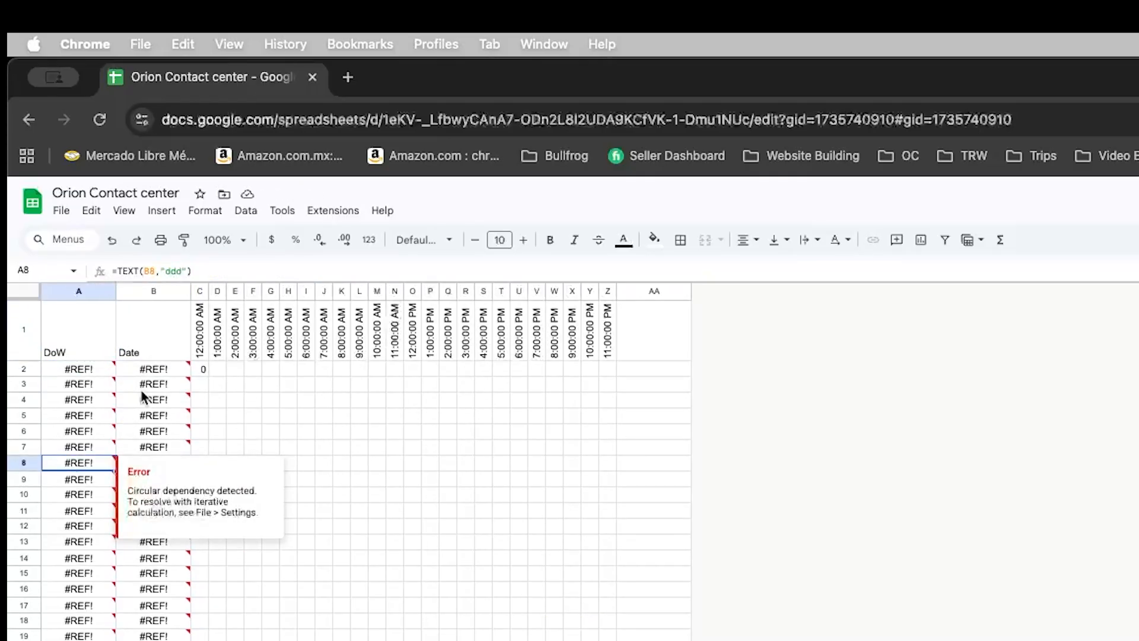
click(151, 375)
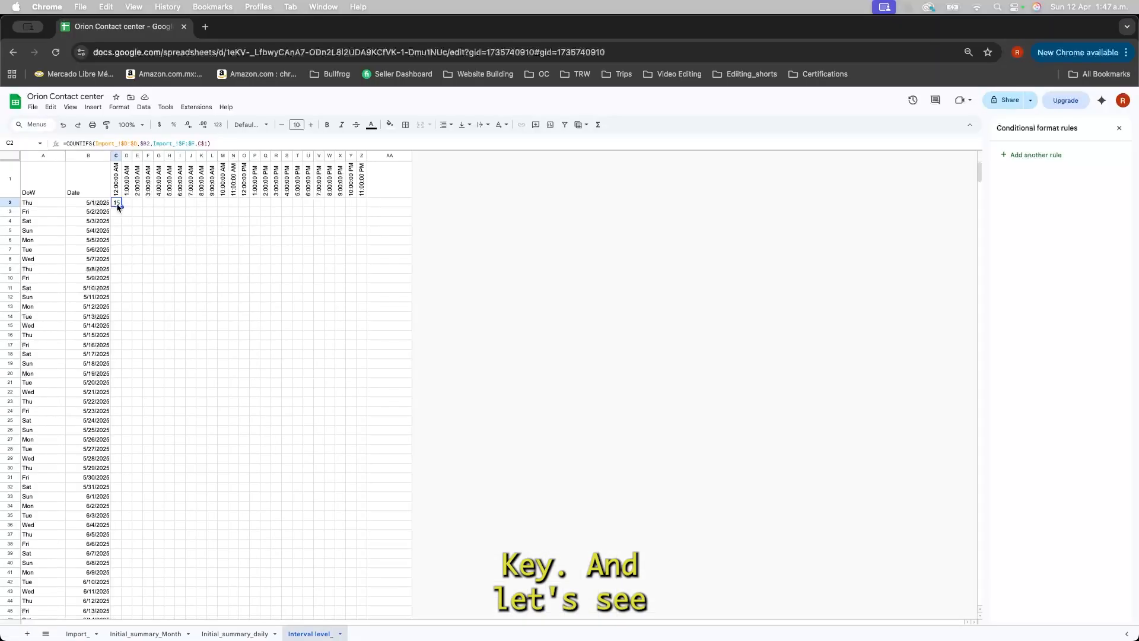
Step: Fill the COUNTIFS formula from C2 across to Z2 and down through all rows of the hour columns
drag(122, 207, 364, 220)
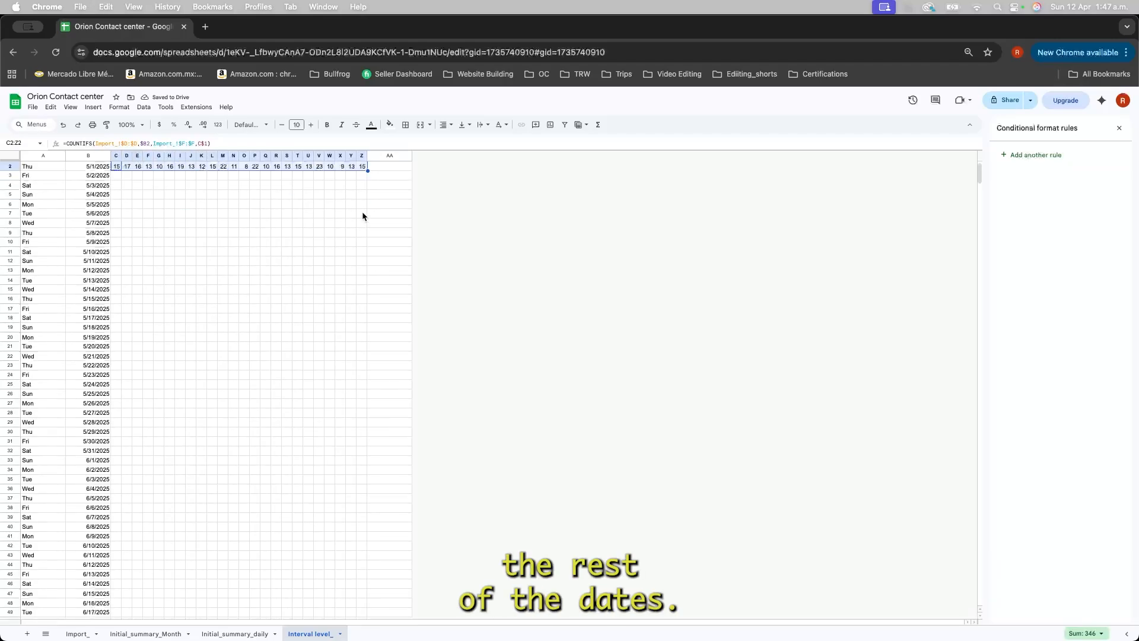
key(super+shift+Down)
key(super+d)
key(super+Up)
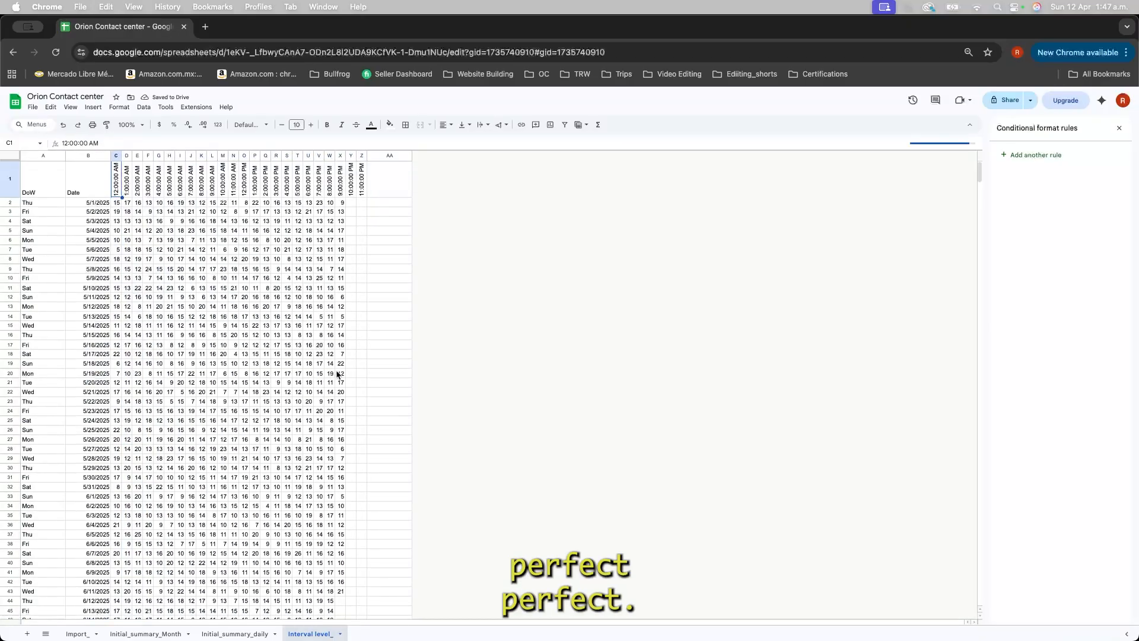
Step: Delete the surplus rows 611 to 1000 below the last date on the Interval level_ sheet
scroll(338, 368, down, 3)
scroll(337, 374, down, 15)
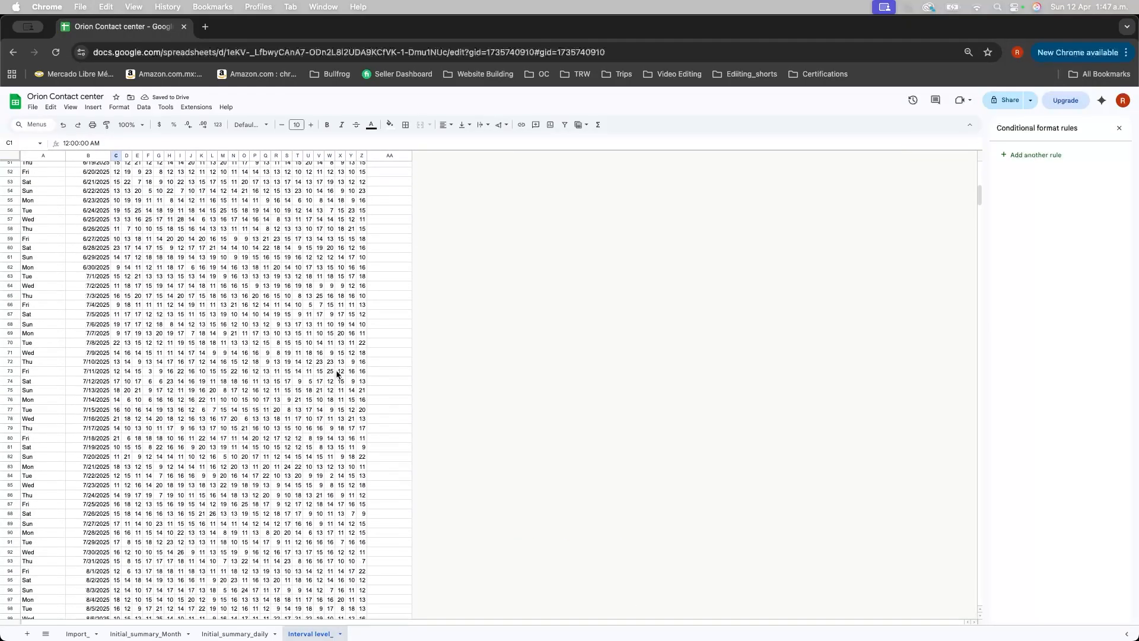
click(337, 373)
key(super+Left)
key(super+Down)
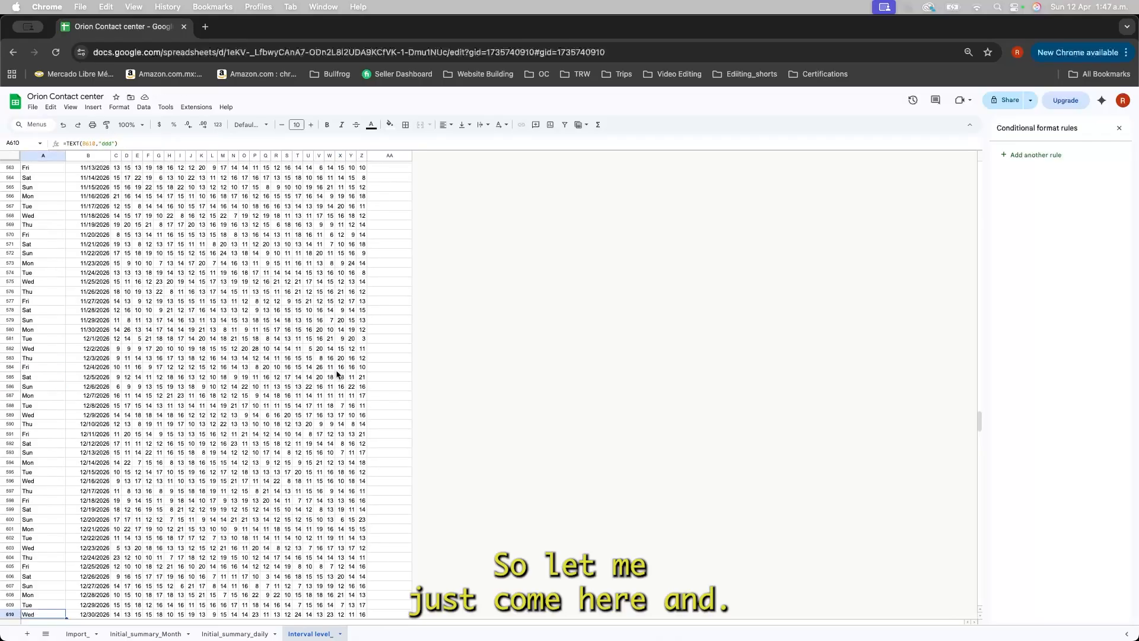
key(super+Down)
key(Right)
key(super+Up)
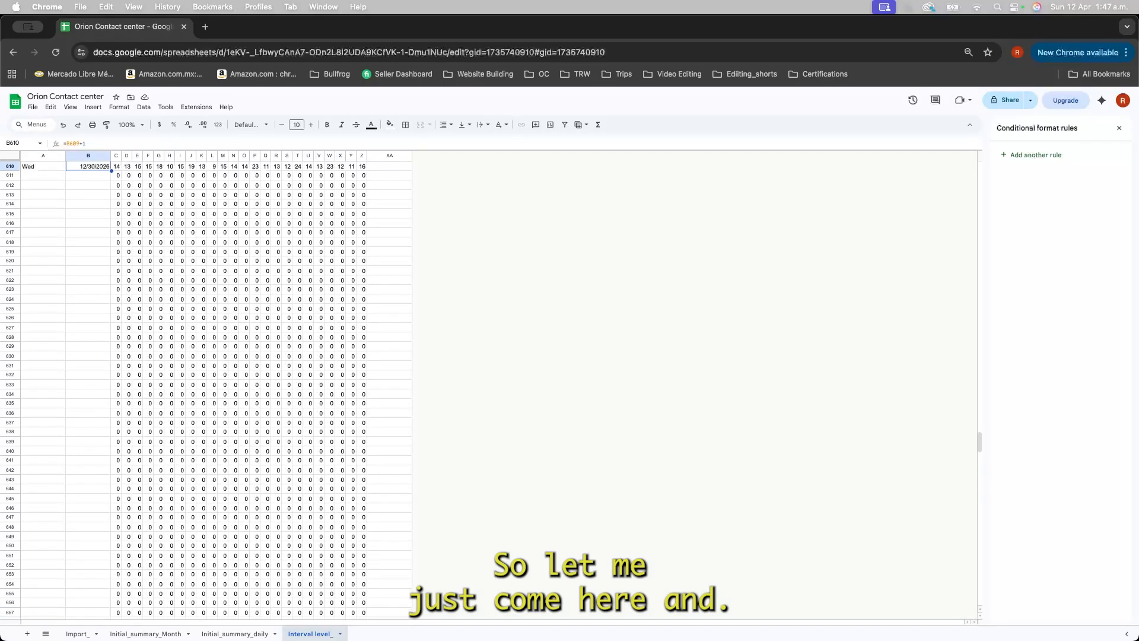
key(Down)
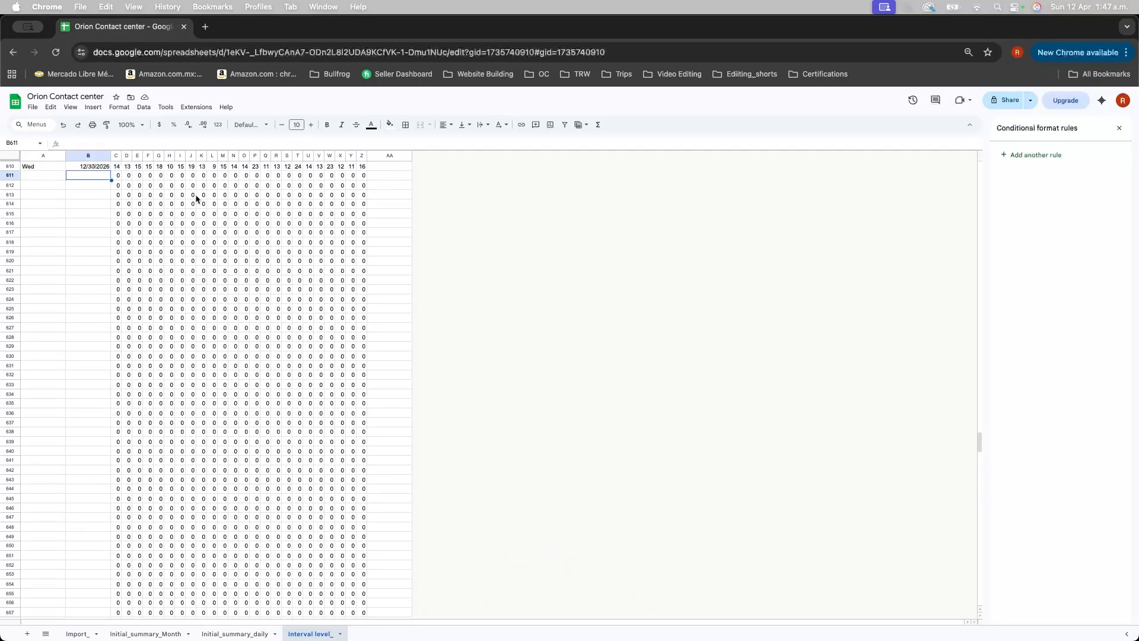
click(12, 176)
key(super+shift+Down)
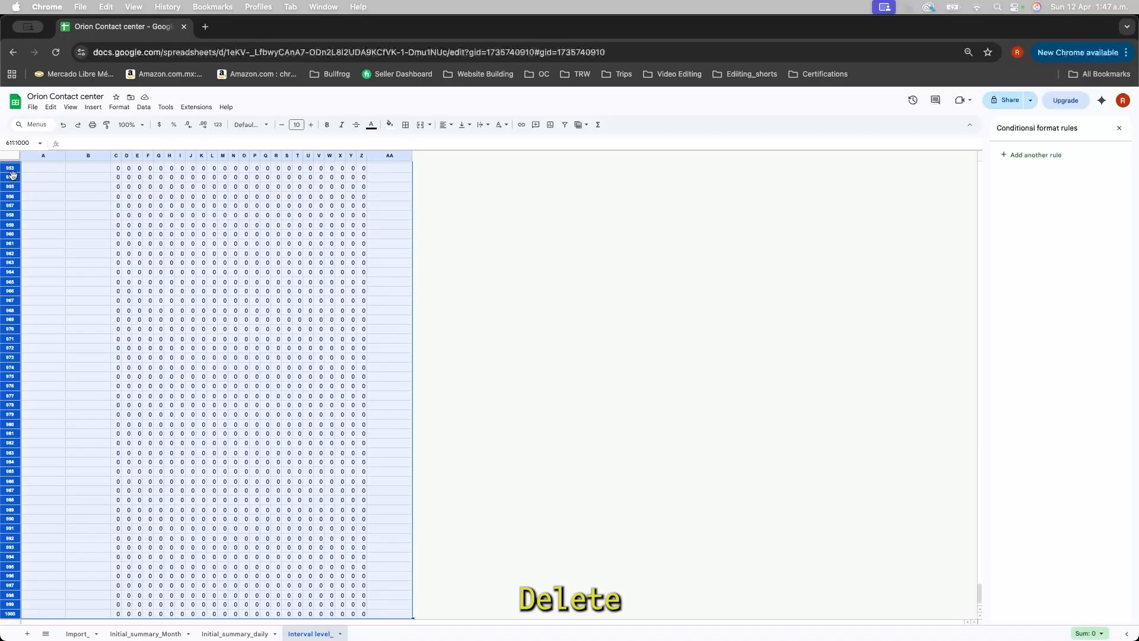
right_click(11, 176)
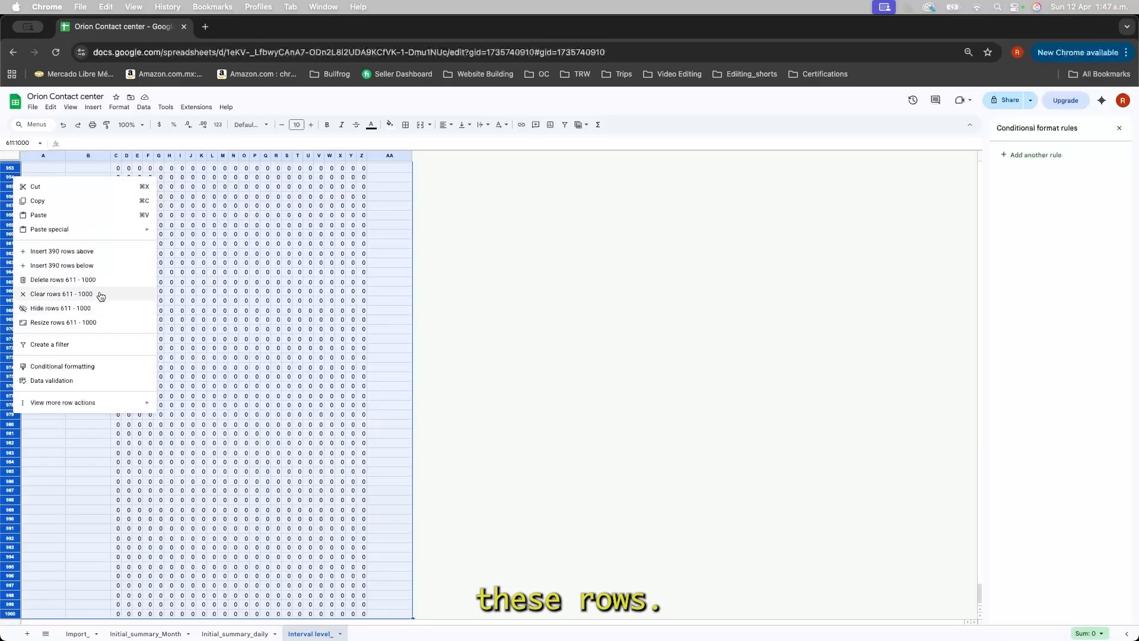
click(99, 280)
Step: Apply a color-scale conditional format to C2:Z610 using the white-to-red preset, with its minimum color changed to light green
click(138, 327)
key(super+Up)
key(Down)
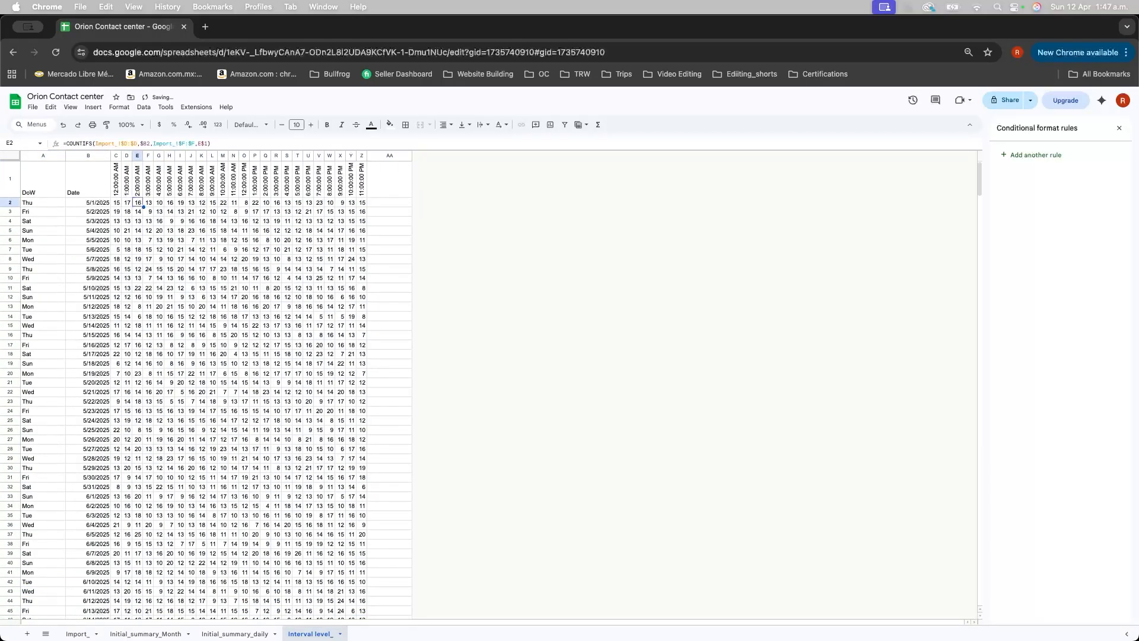
key(Right)
key(Left)
key(Left)
key(Left)
key(super+shift+Right)
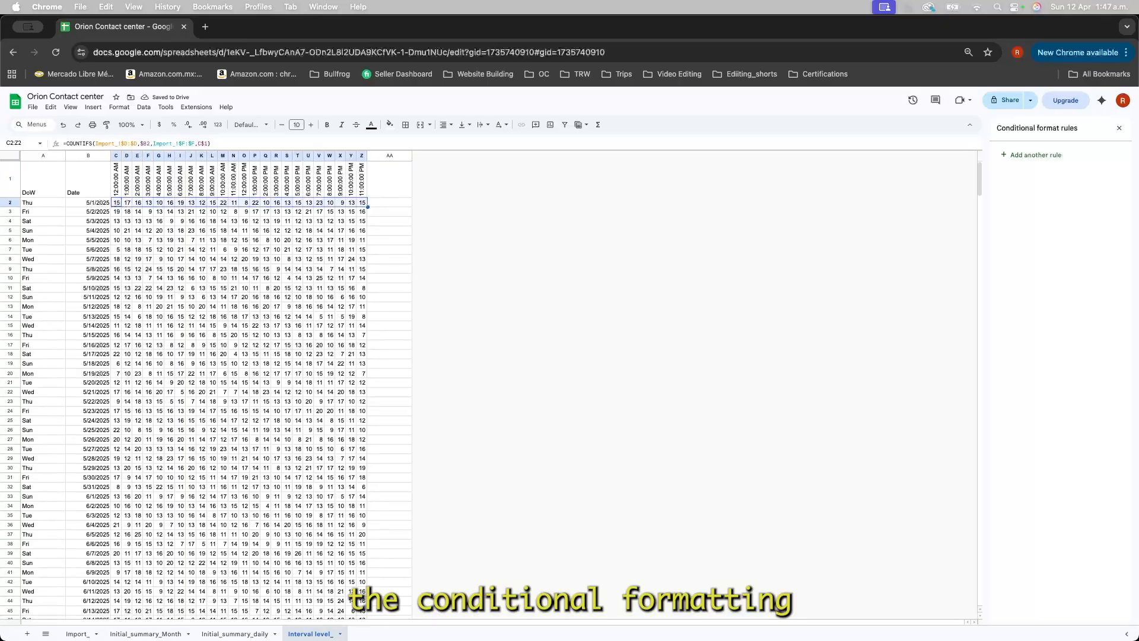
key(super+shift+Down)
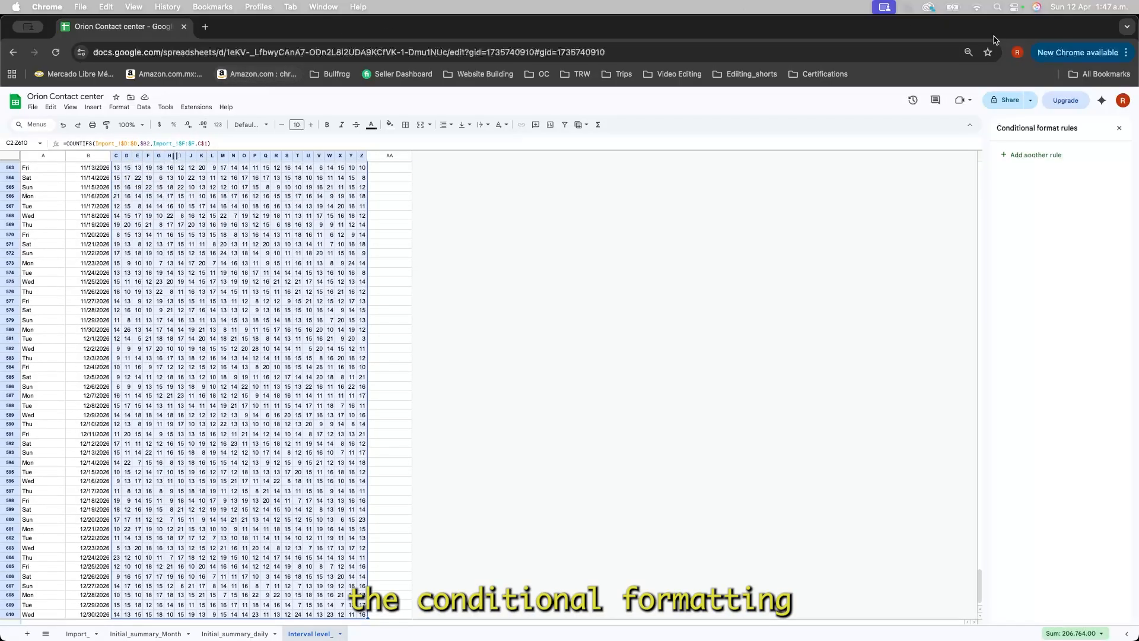
click(1035, 153)
click(1097, 151)
click(1060, 242)
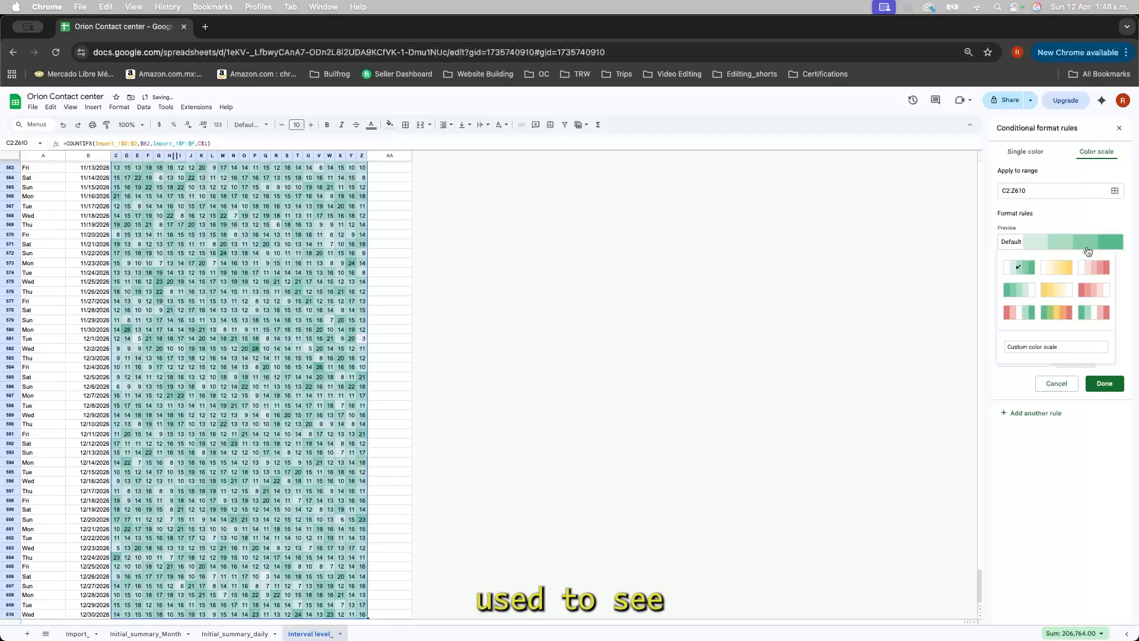
click(1096, 268)
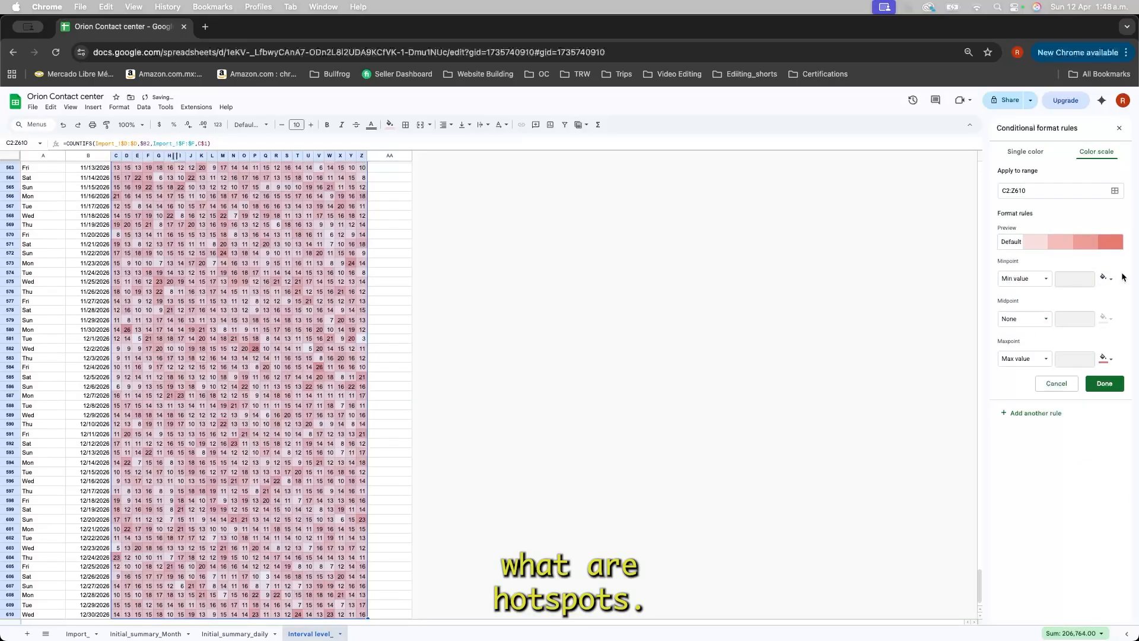
click(1103, 279)
click(1058, 315)
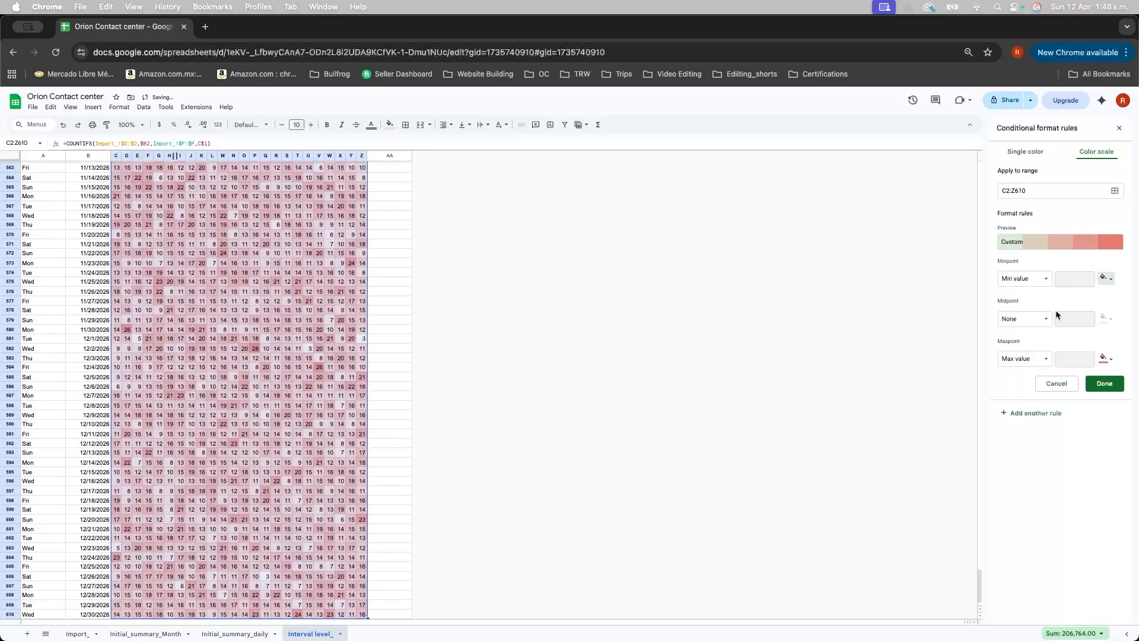
Step: Try orange, pale red and dark red as the color scale's maximum color
click(1110, 364)
click(1036, 386)
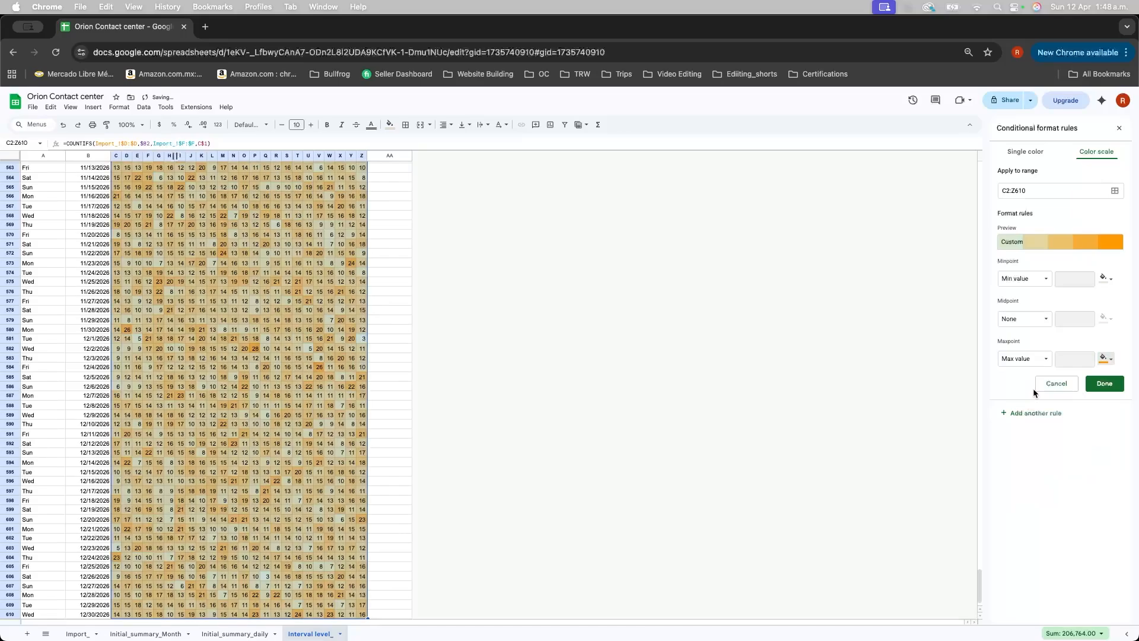
click(1106, 360)
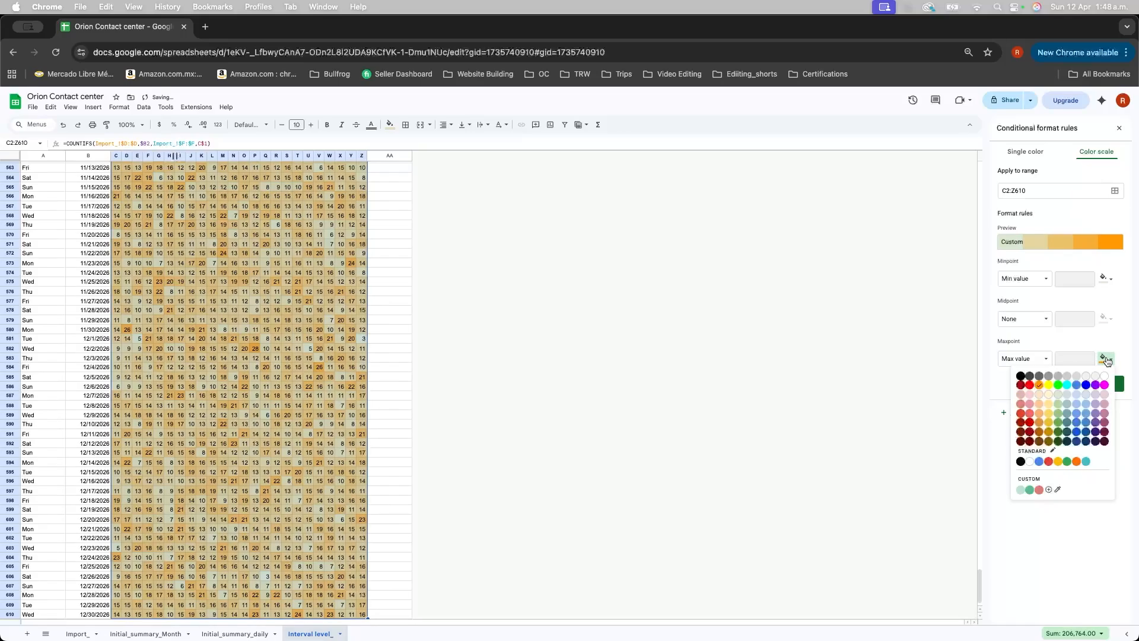
click(1030, 394)
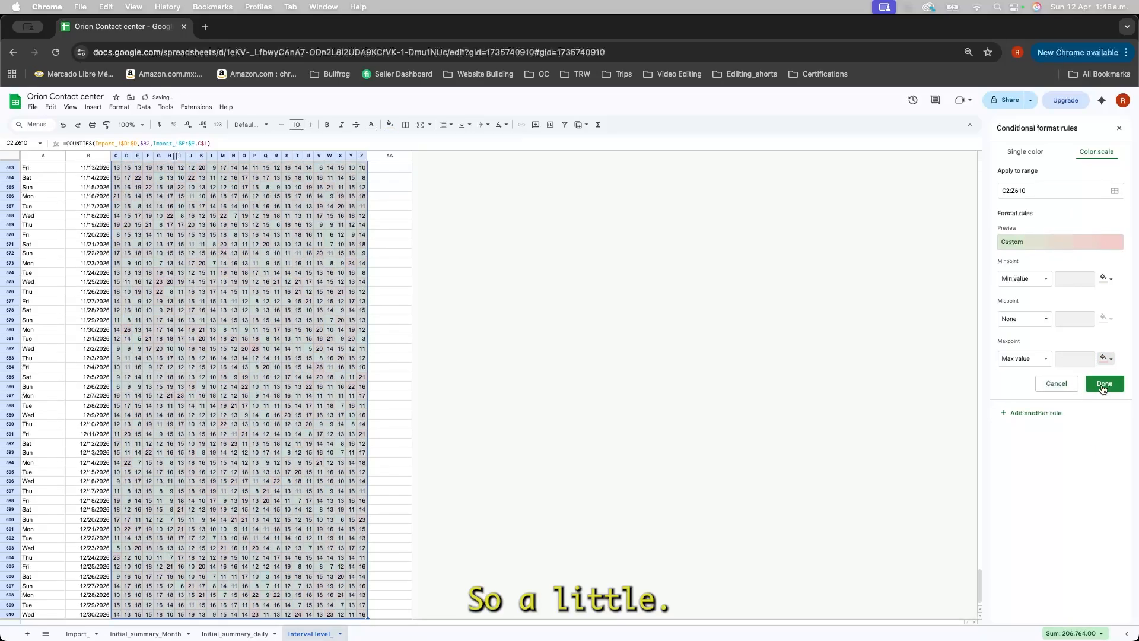
click(1106, 359)
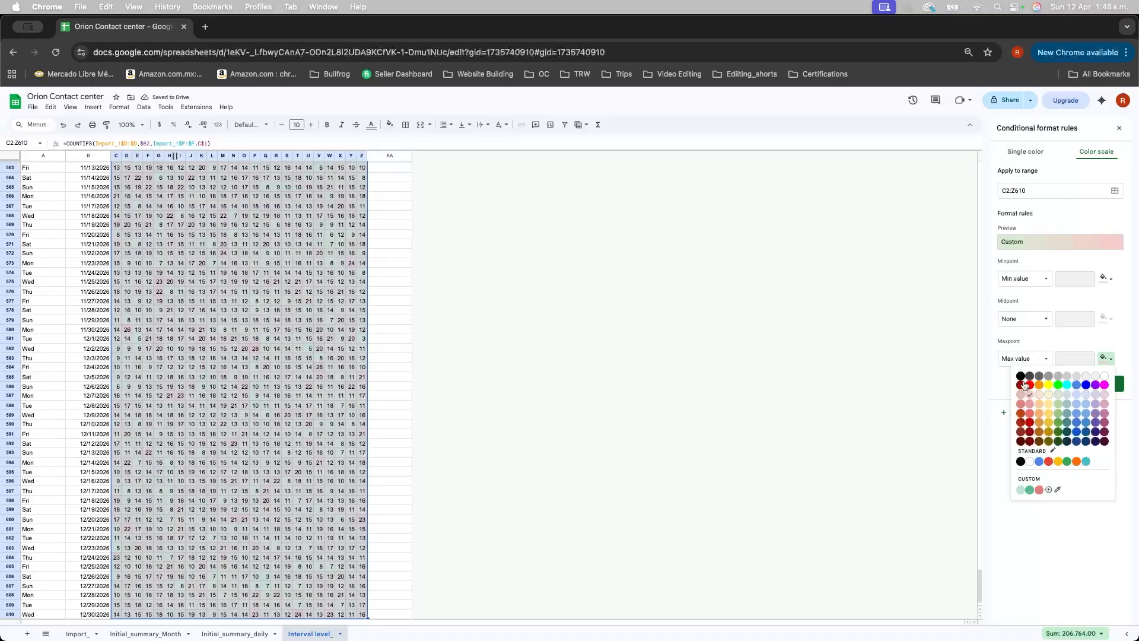
click(1021, 385)
Step: Set the color scale's maximum color to a salmon red and save the formatting rule
click(1106, 358)
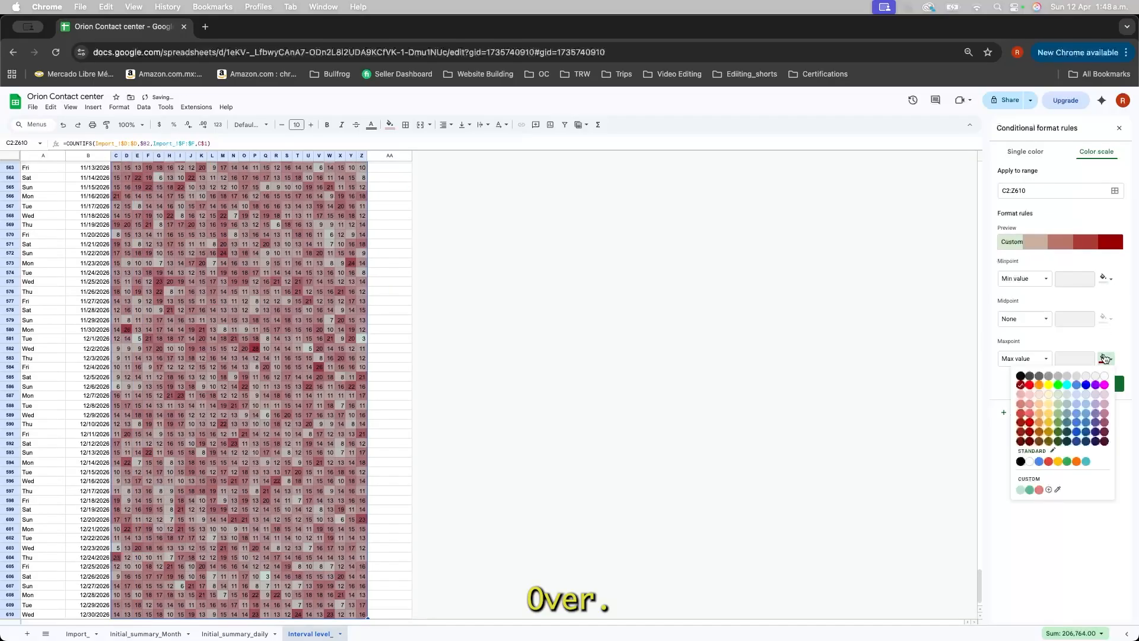
click(1021, 409)
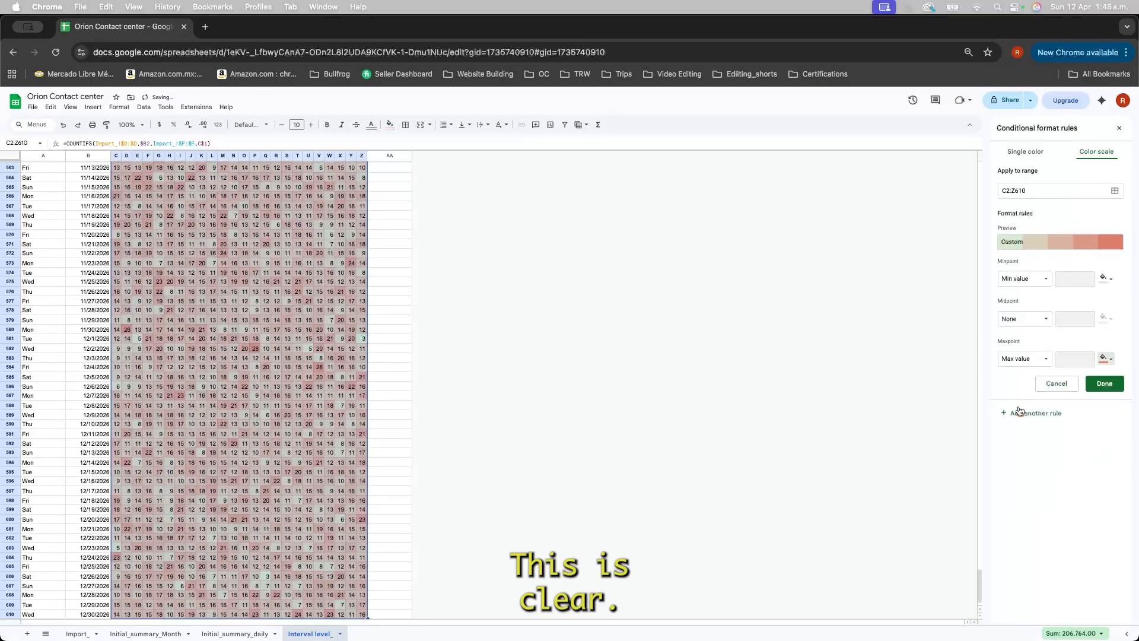
click(1115, 387)
Step: Insert a chart from the dates, hour headers and counts in B1:Z610
click(302, 425)
scroll(303, 426, up, 20)
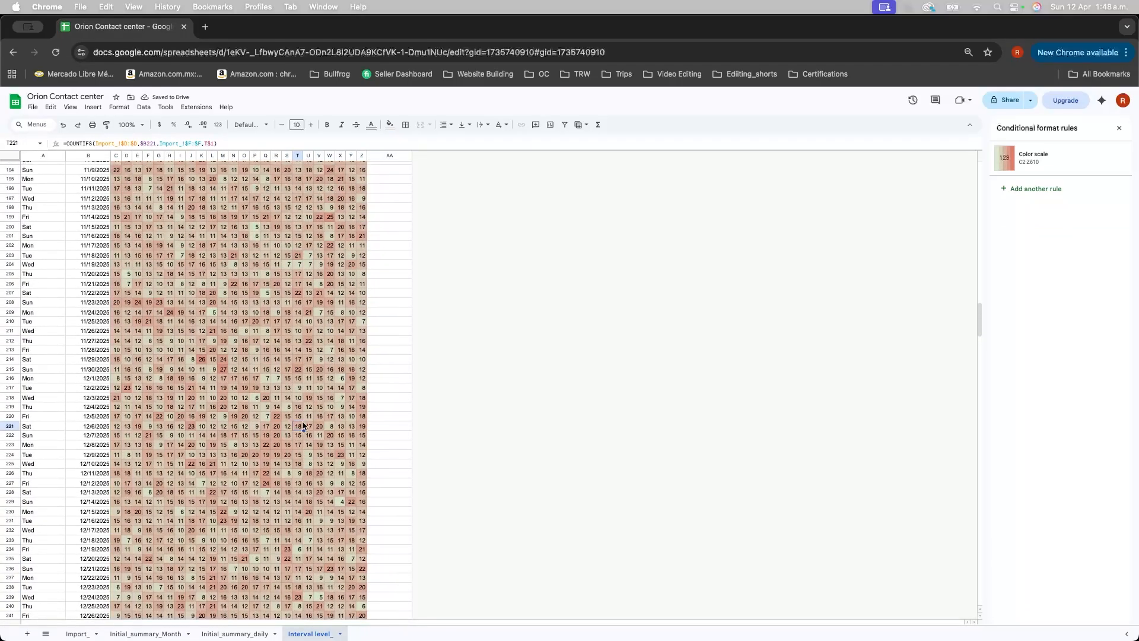
key(ctrl+Home)
key(Right)
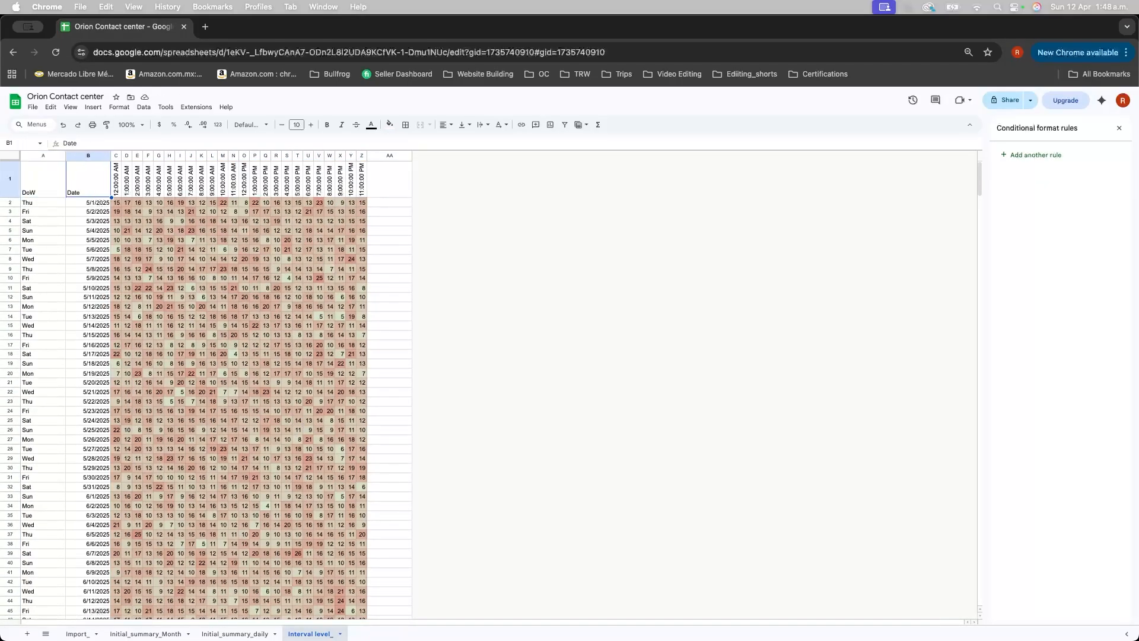
key(ctrl+shift+Right)
key(ctrl+shift+Down)
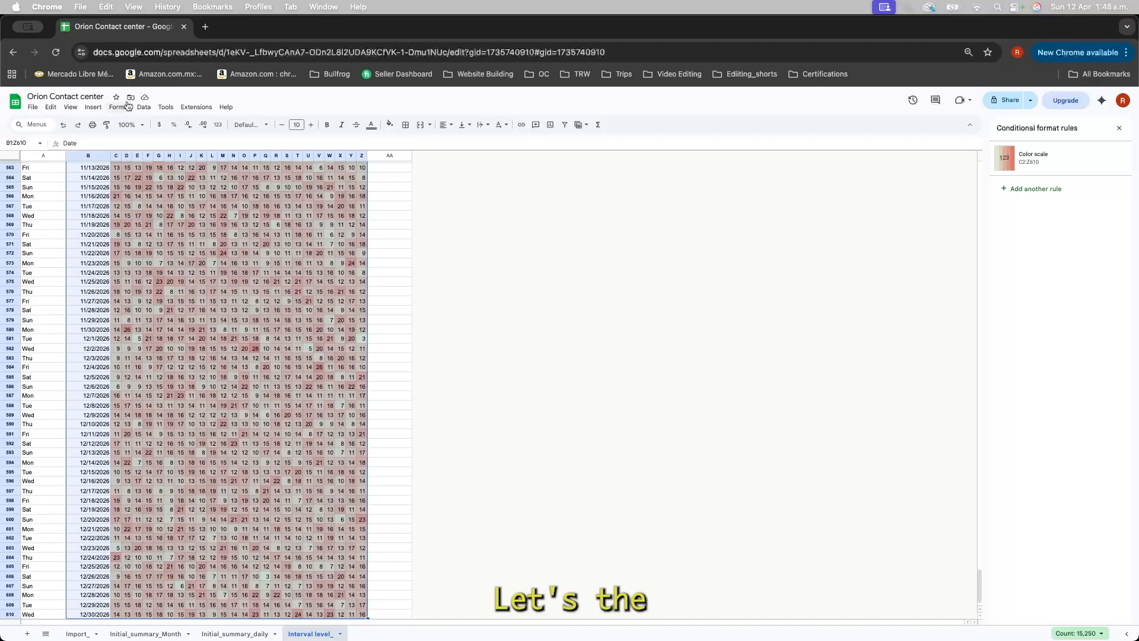
click(93, 108)
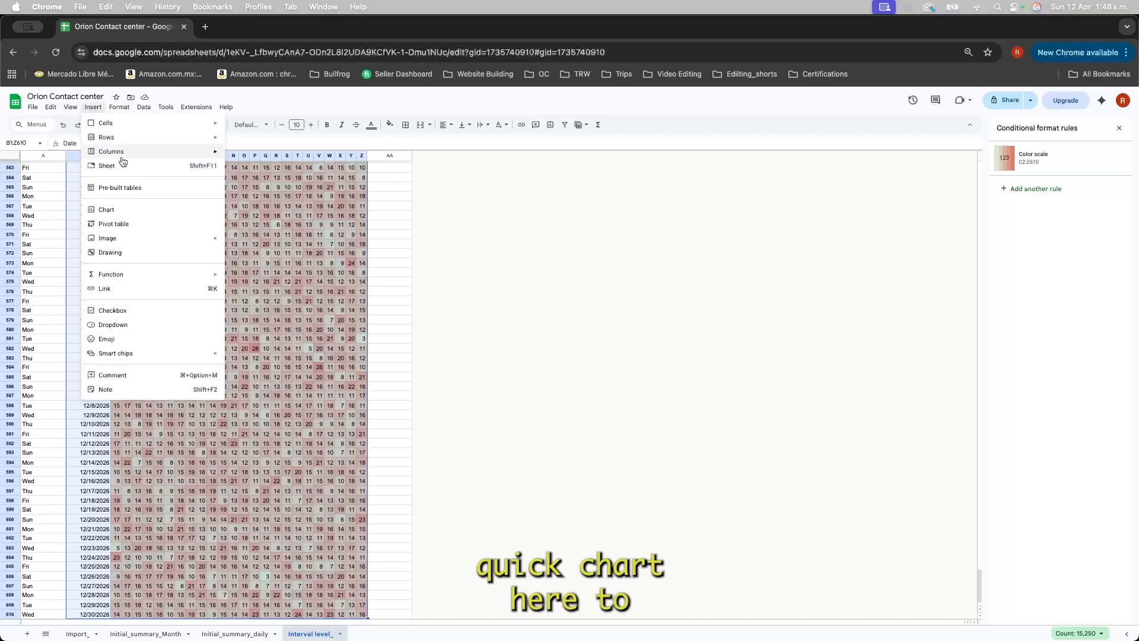
click(134, 212)
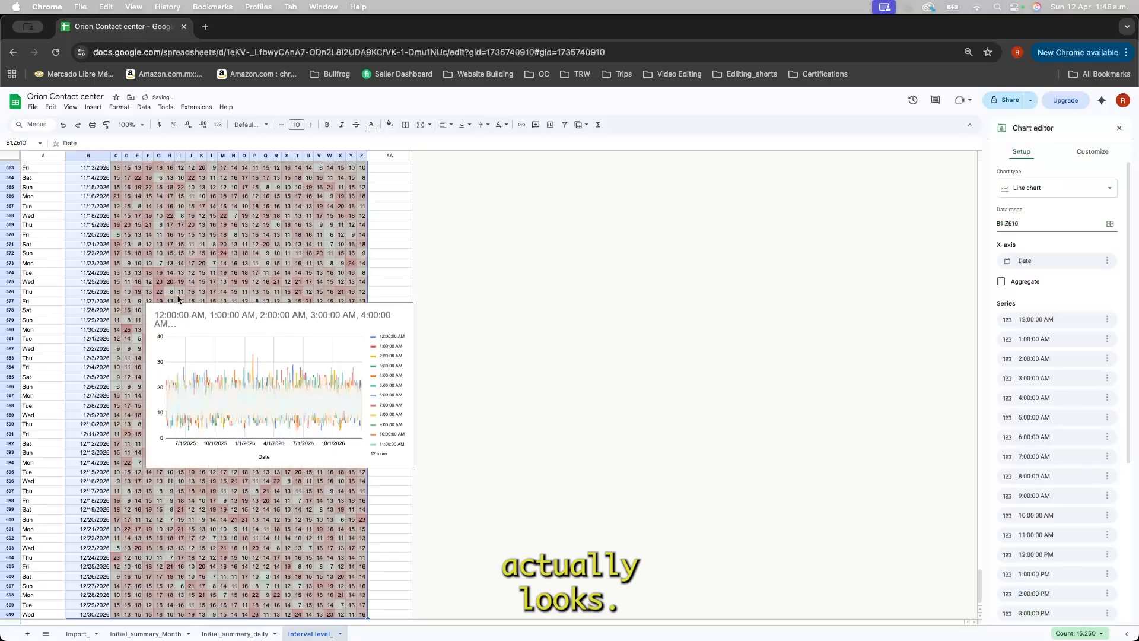
Step: Move the chart up to about row 569 and widen it leftward over column A
click(276, 311)
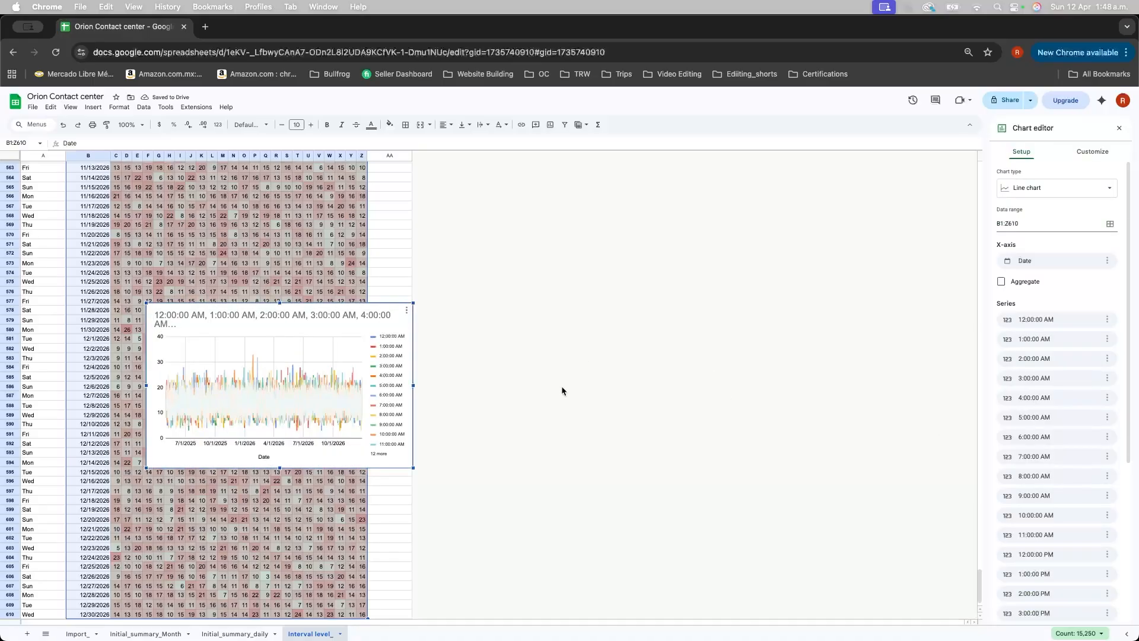
drag(404, 311, 403, 229)
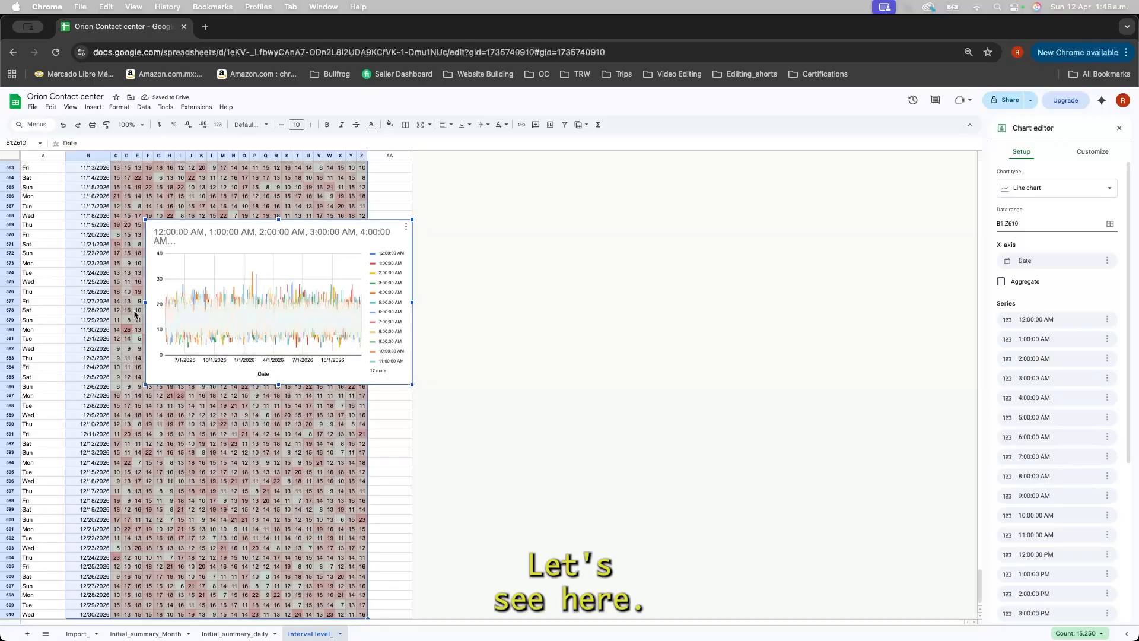
drag(143, 302, 38, 331)
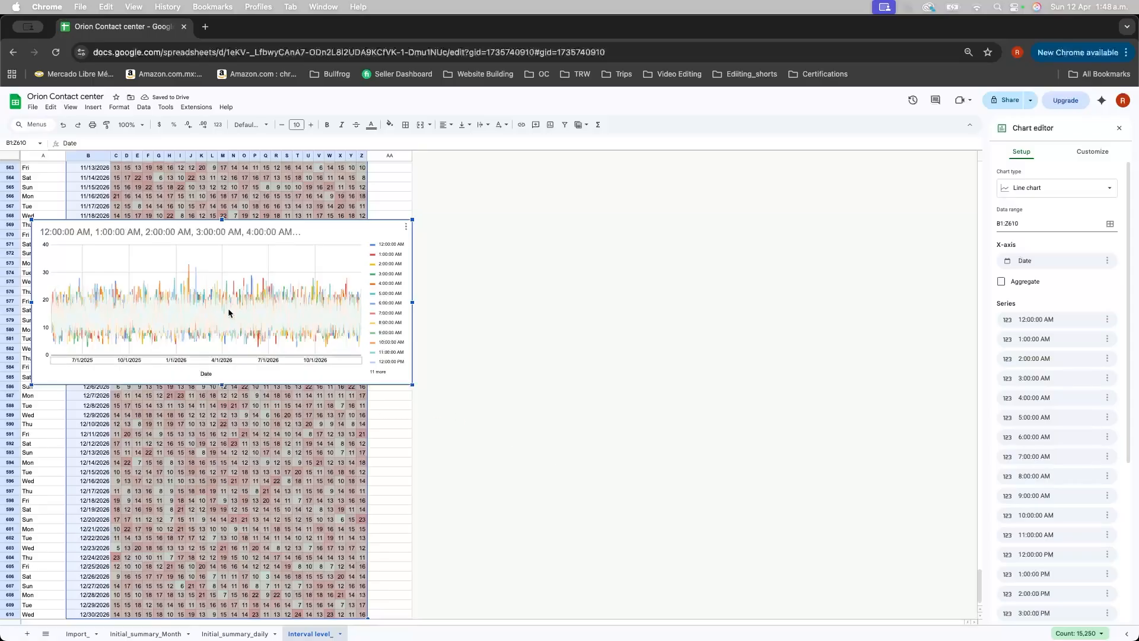
Step: Make the line chart treat its column B date labels as text
click(196, 288)
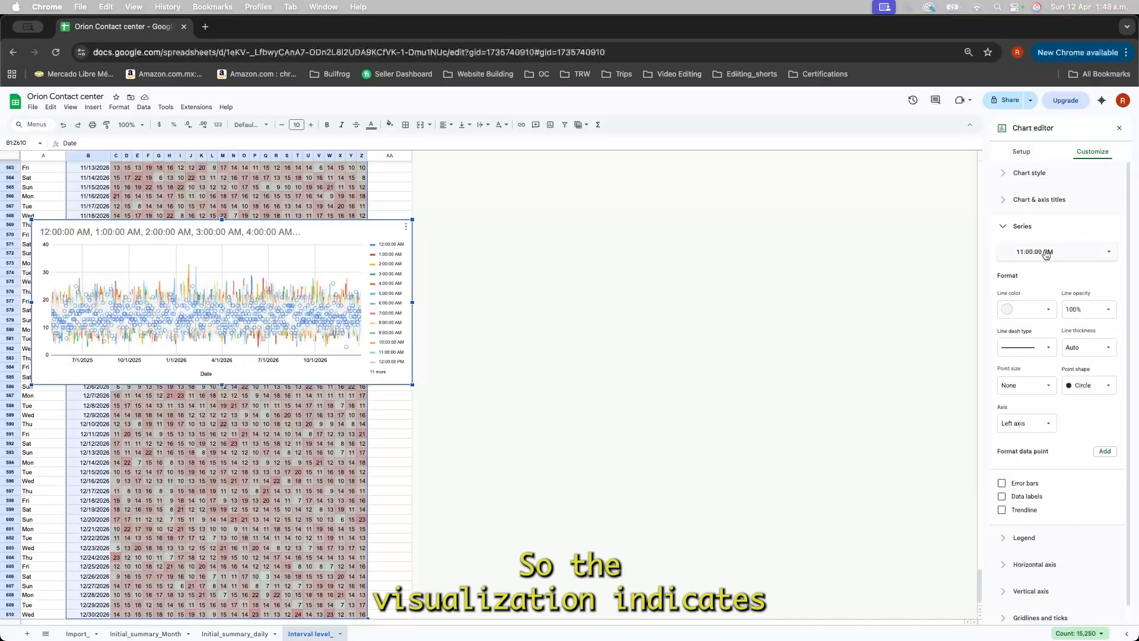
click(1021, 151)
scroll(1083, 463, down, 5)
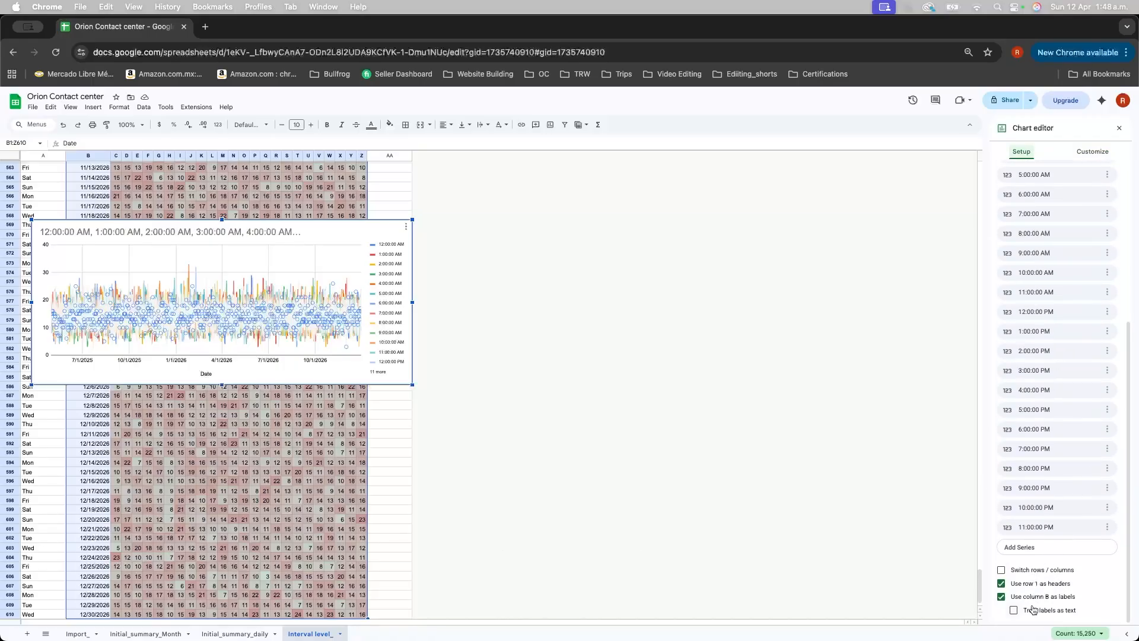
click(1033, 610)
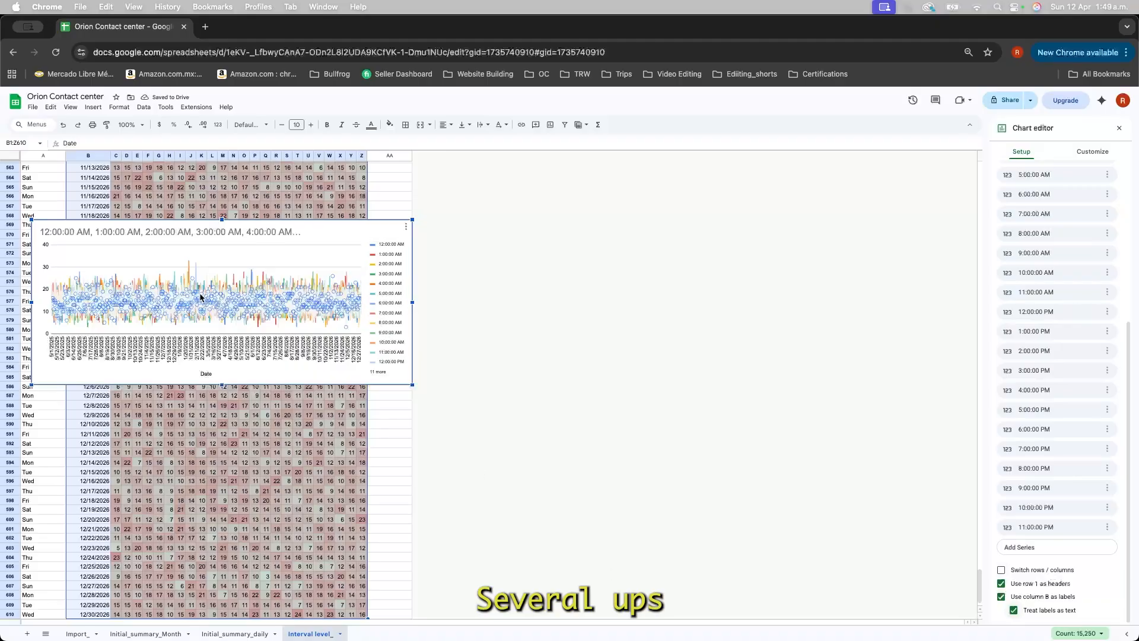
Step: Switch the chart's rows and columns to plot the hours along the horizontal axis with one line per date
click(64, 310)
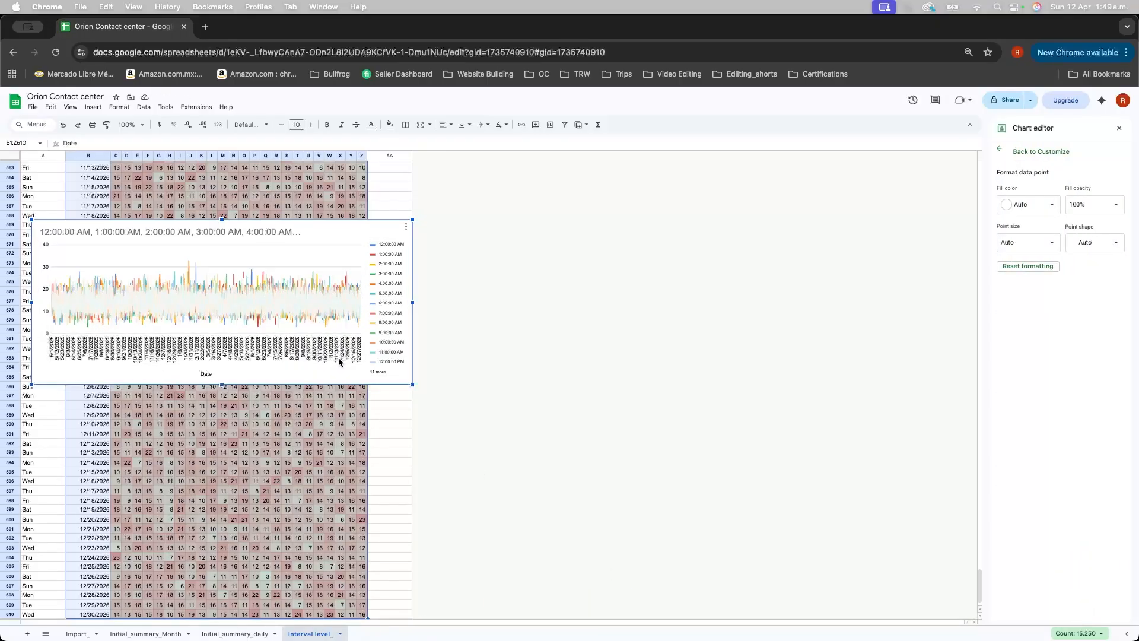
click(340, 233)
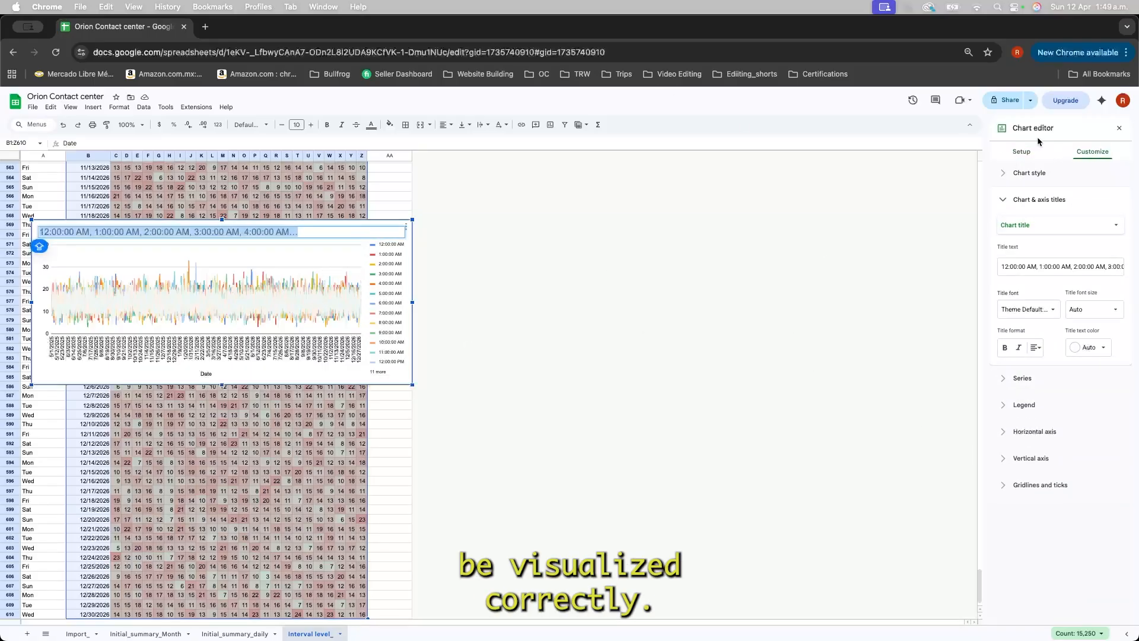
click(1022, 152)
scroll(1056, 380, down, 10)
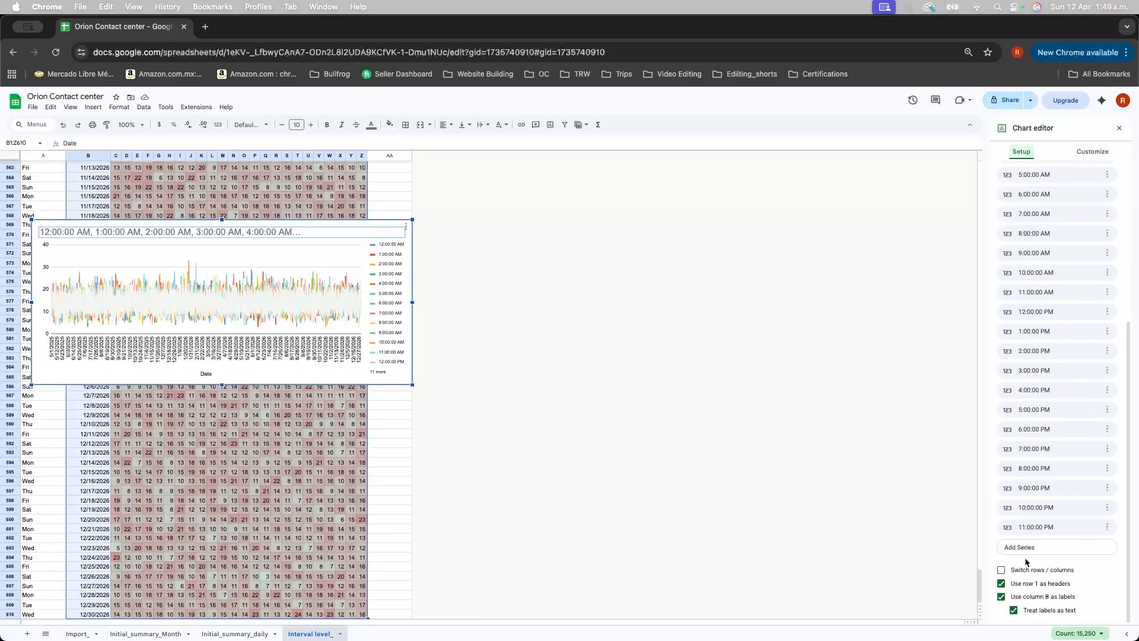
click(1001, 570)
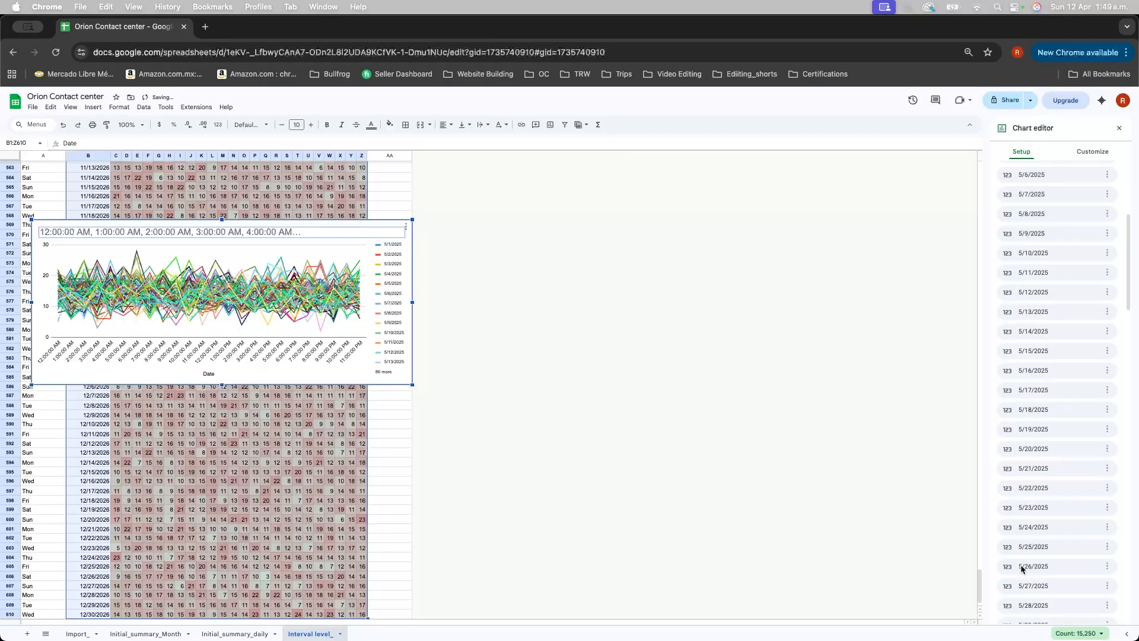
click(1022, 569)
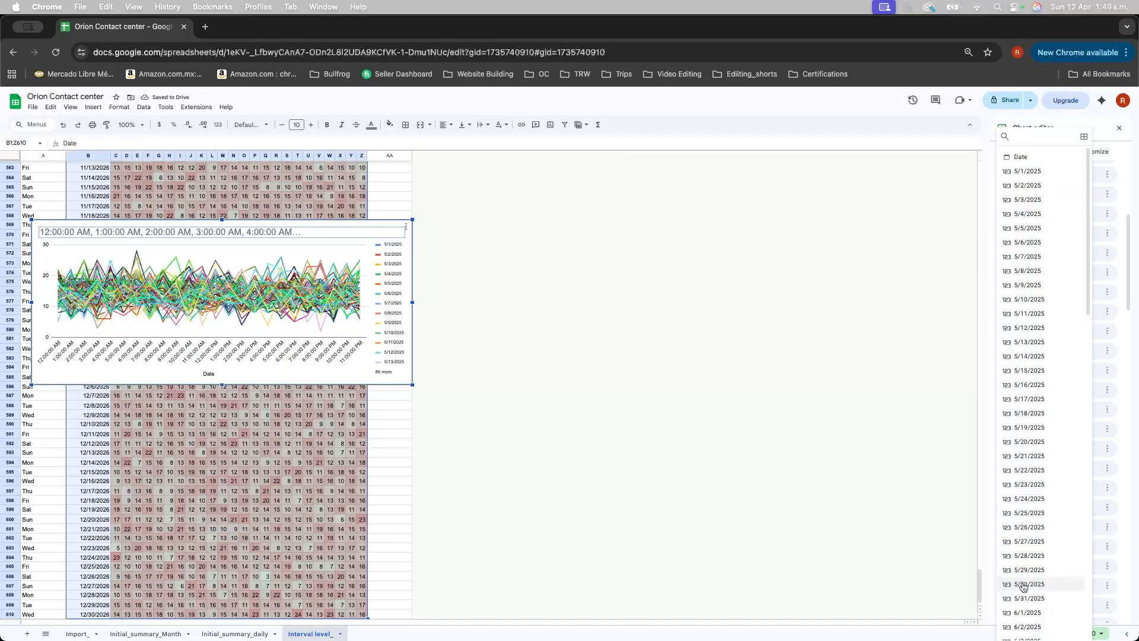
click(909, 482)
click(320, 229)
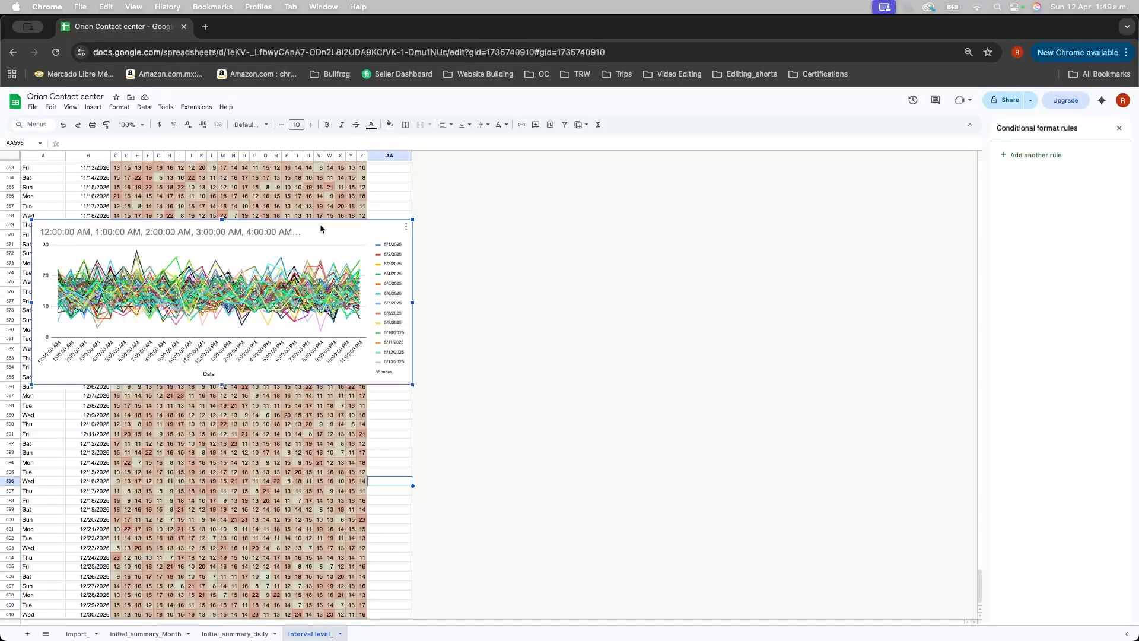
Step: Turn off the line chart's row/column switching and stop using row 1 as its headers
double_click(332, 233)
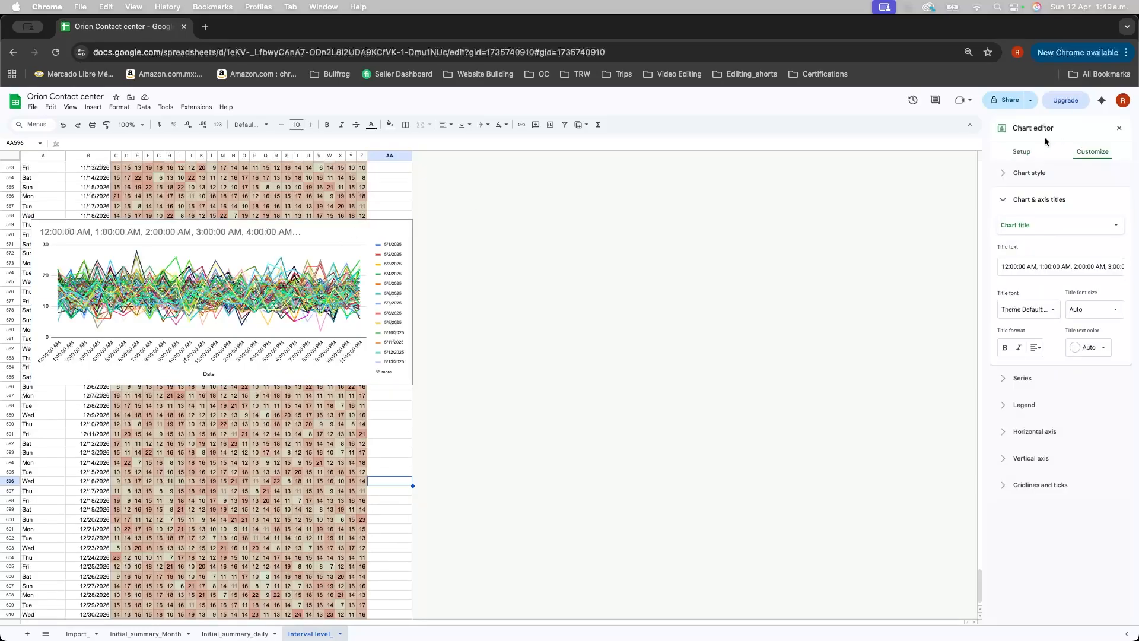
click(1020, 156)
scroll(1039, 475, down, 15)
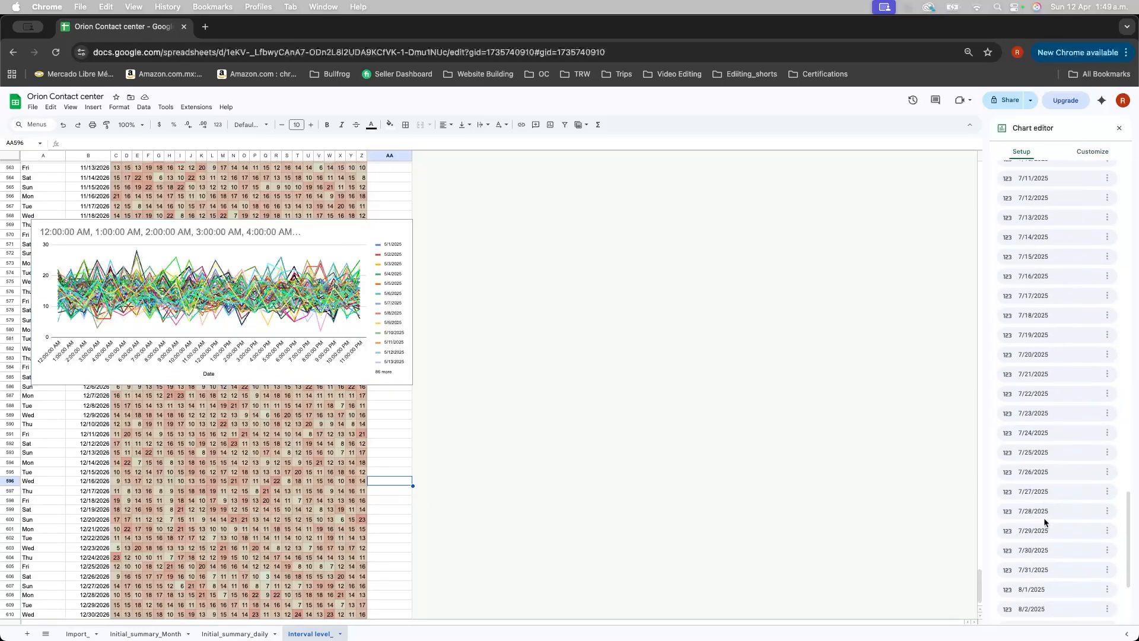
click(1029, 572)
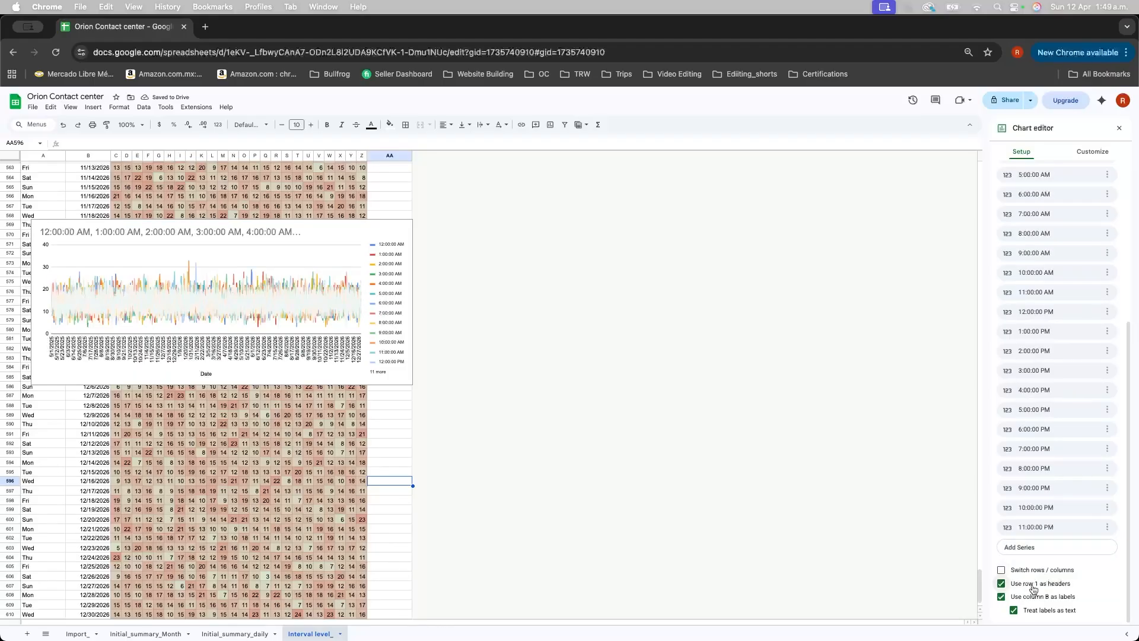
click(1033, 586)
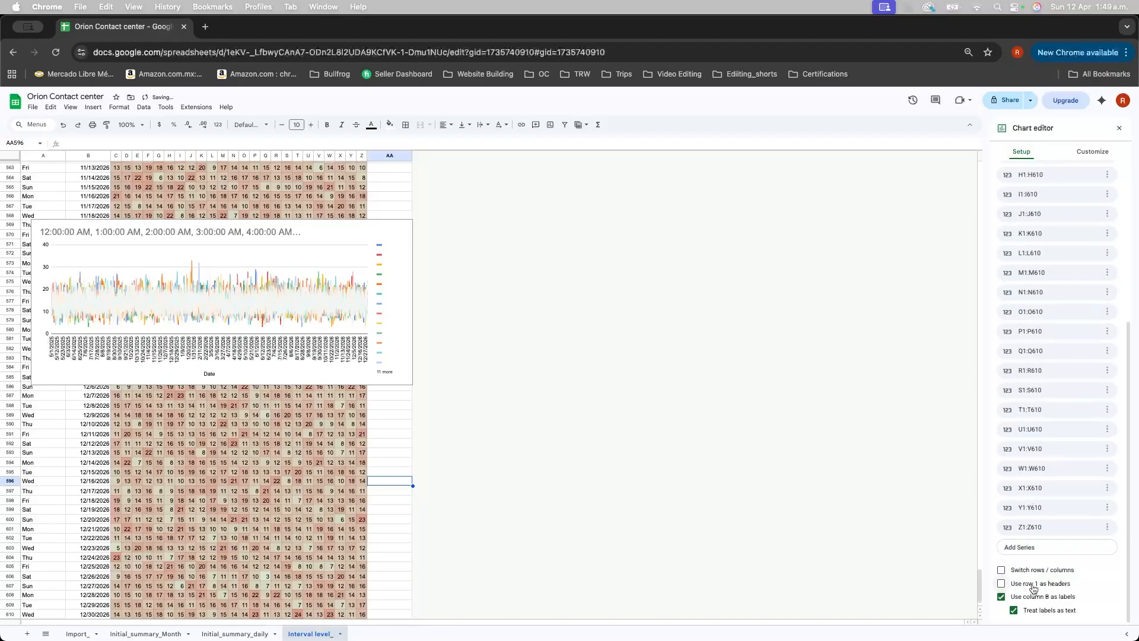
Step: Try the smooth line chart type for the hourly volume chart
scroll(1036, 534, up, 10)
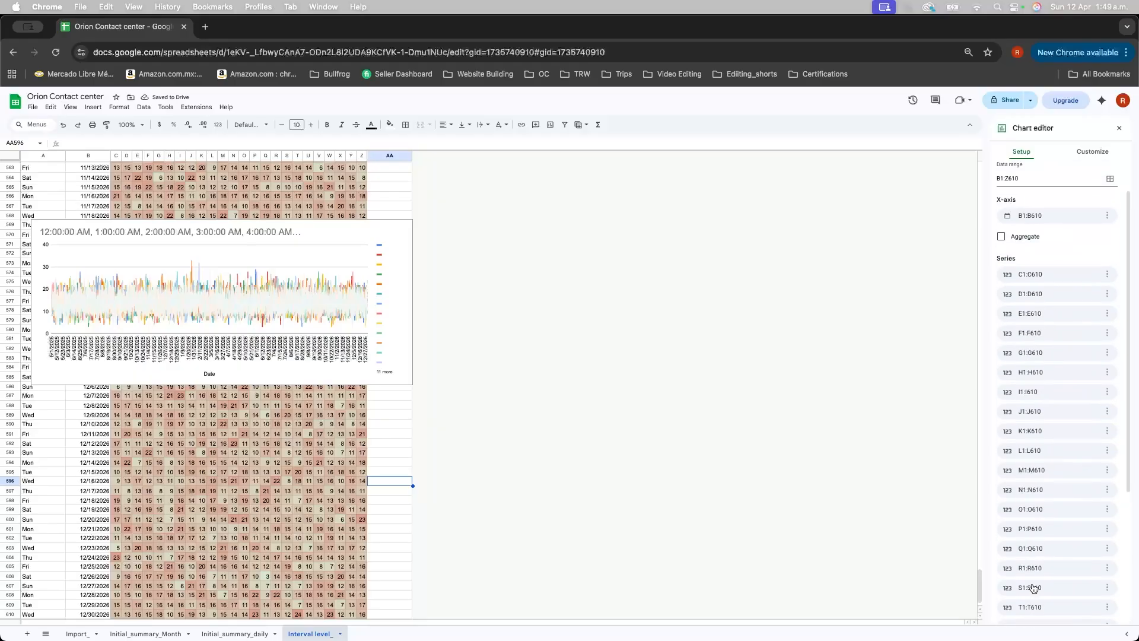
click(1038, 188)
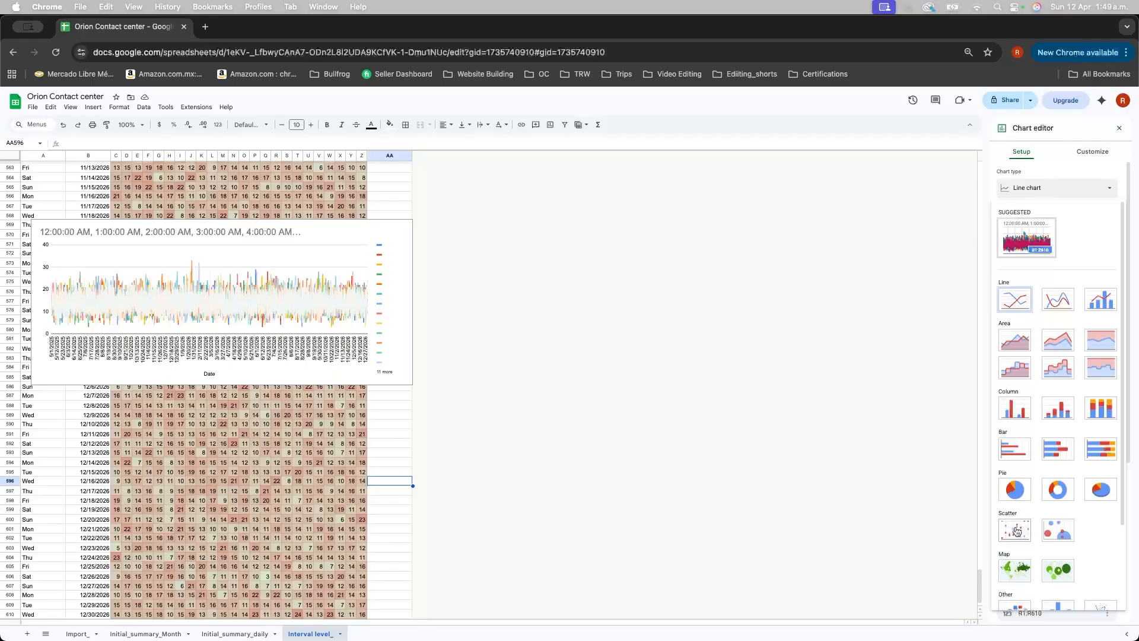
click(1060, 297)
Step: Delete the line chart covering the lower rows of the interval table
click(409, 320)
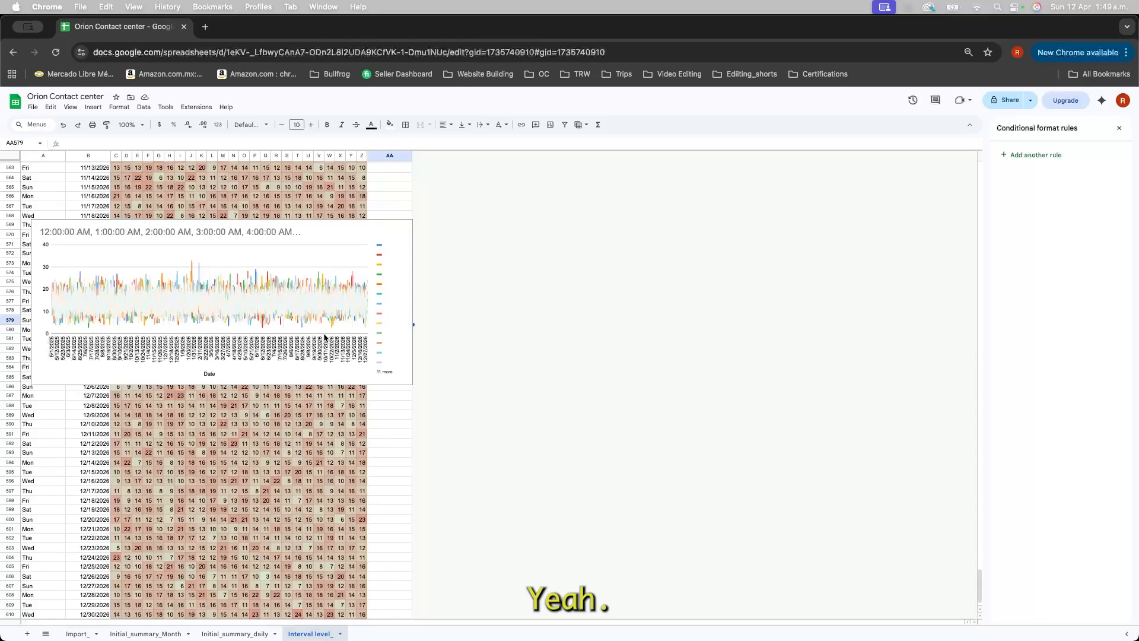
click(409, 268)
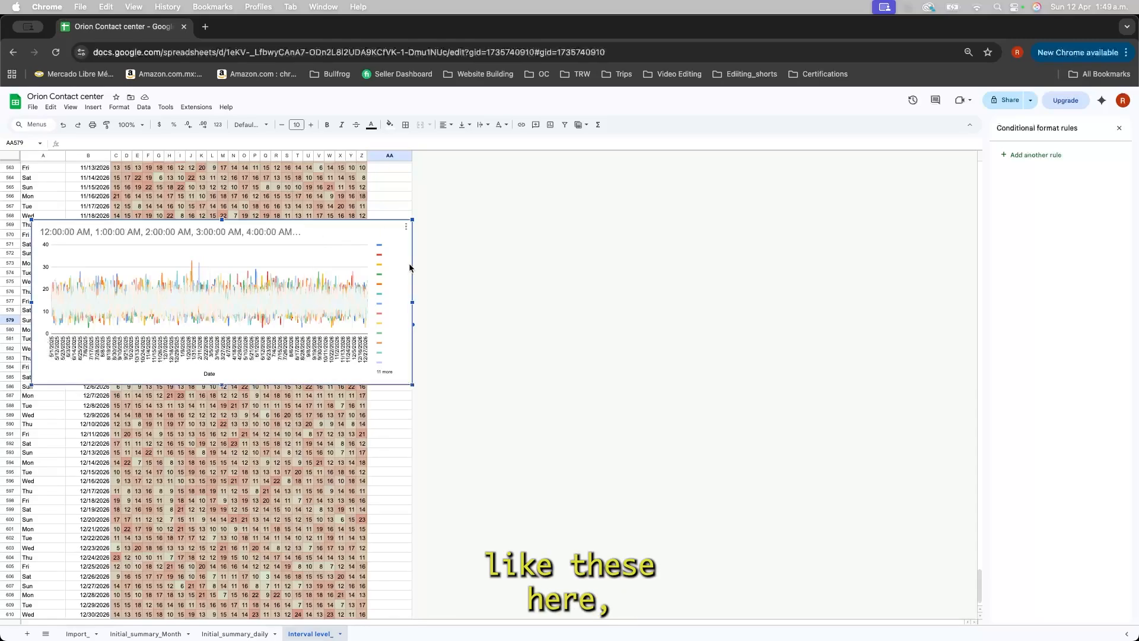
key(Delete)
scroll(290, 329, up, 20)
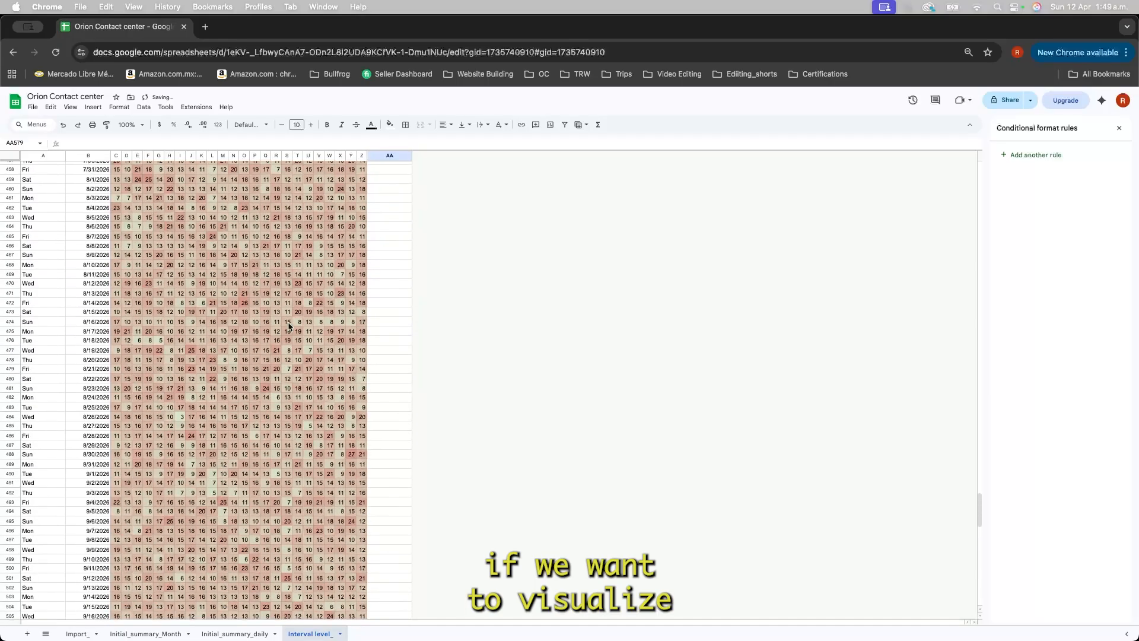
scroll(222, 329, up, 20)
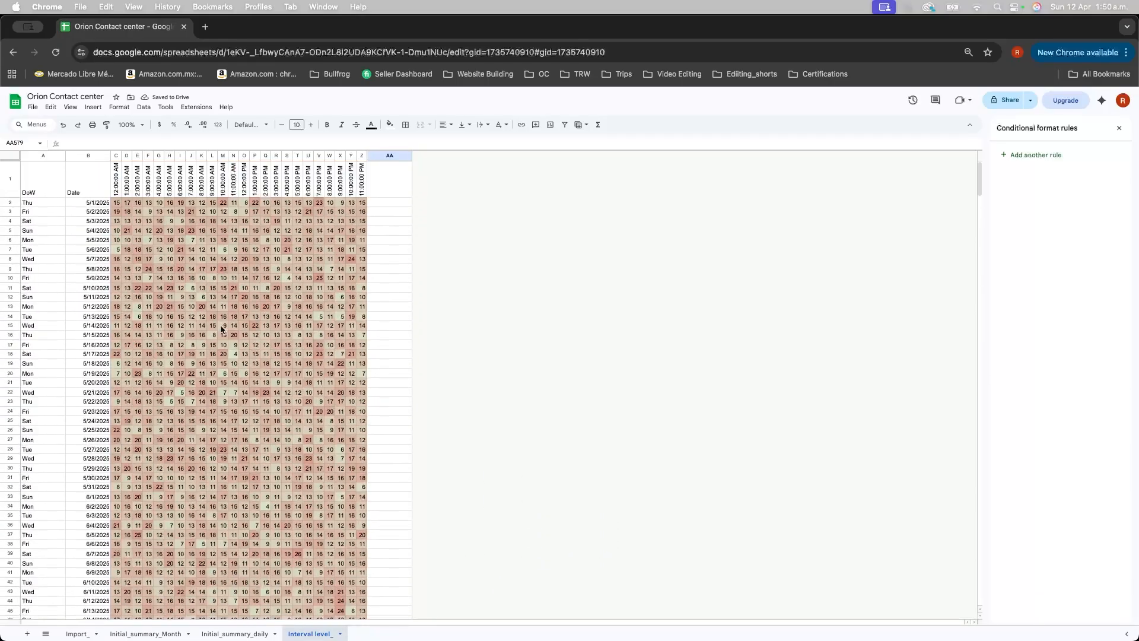
Step: Insert one empty column before the DoW column
click(81, 205)
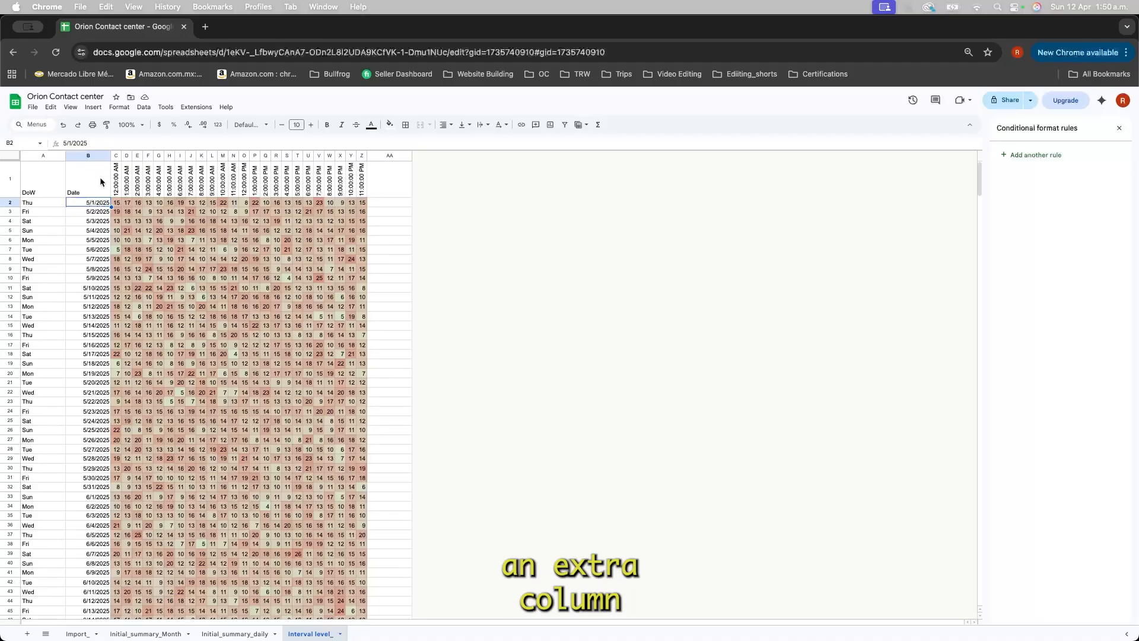
right_click(50, 155)
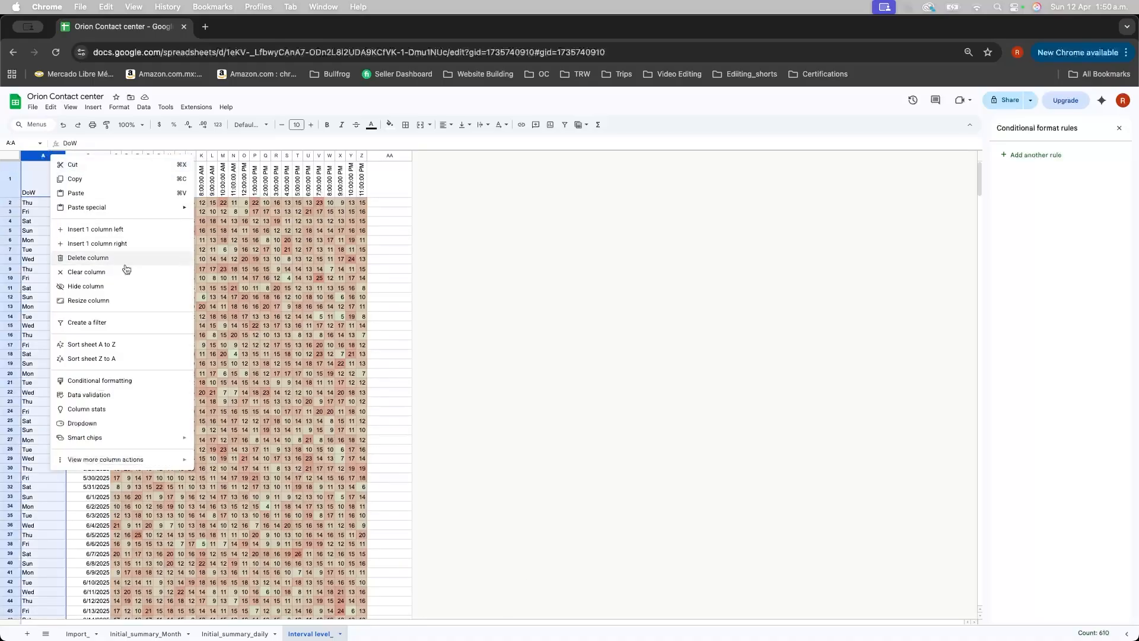
click(119, 229)
click(121, 248)
click(133, 202)
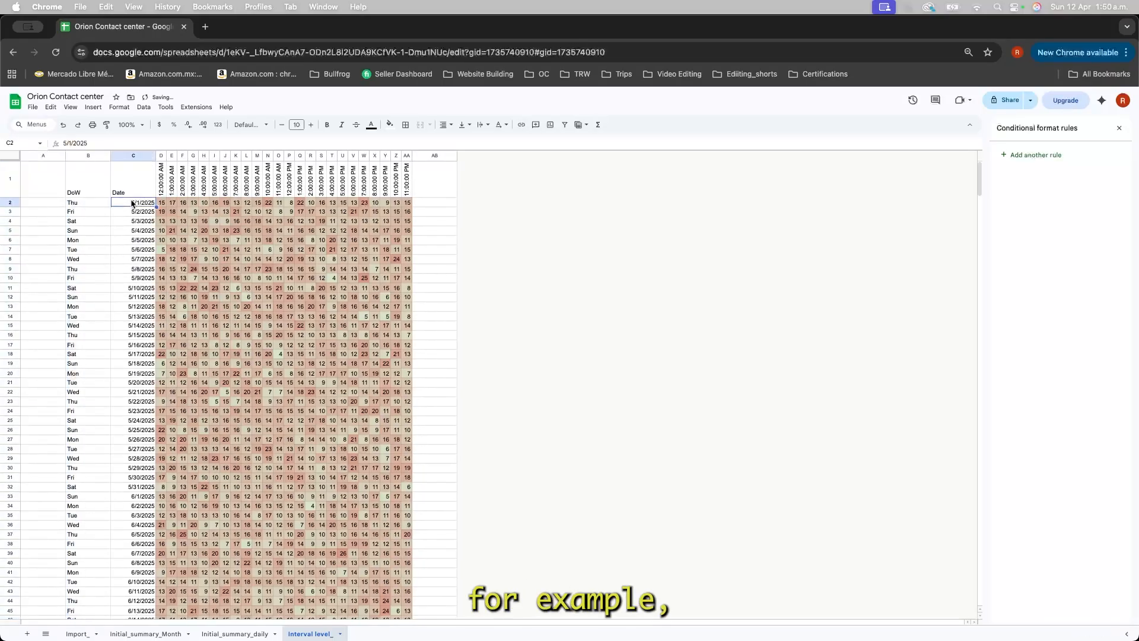
Step: Enter the hours 12:00:00 AM in A2 and 1:00:00 AM in A3 of the empty first column
click(43, 202)
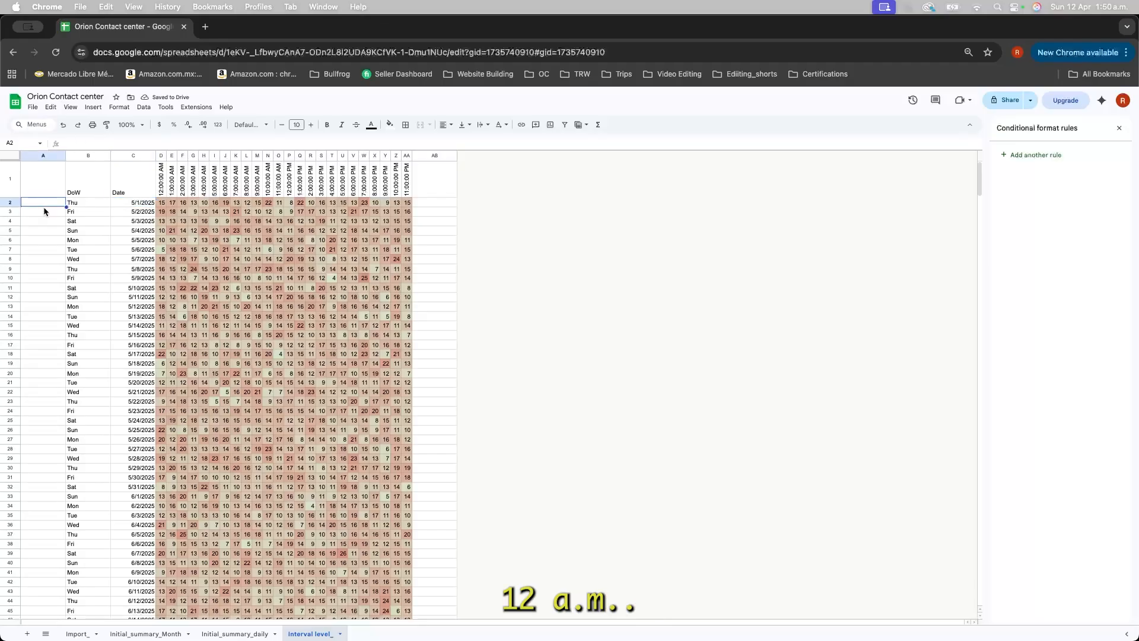
text(1)
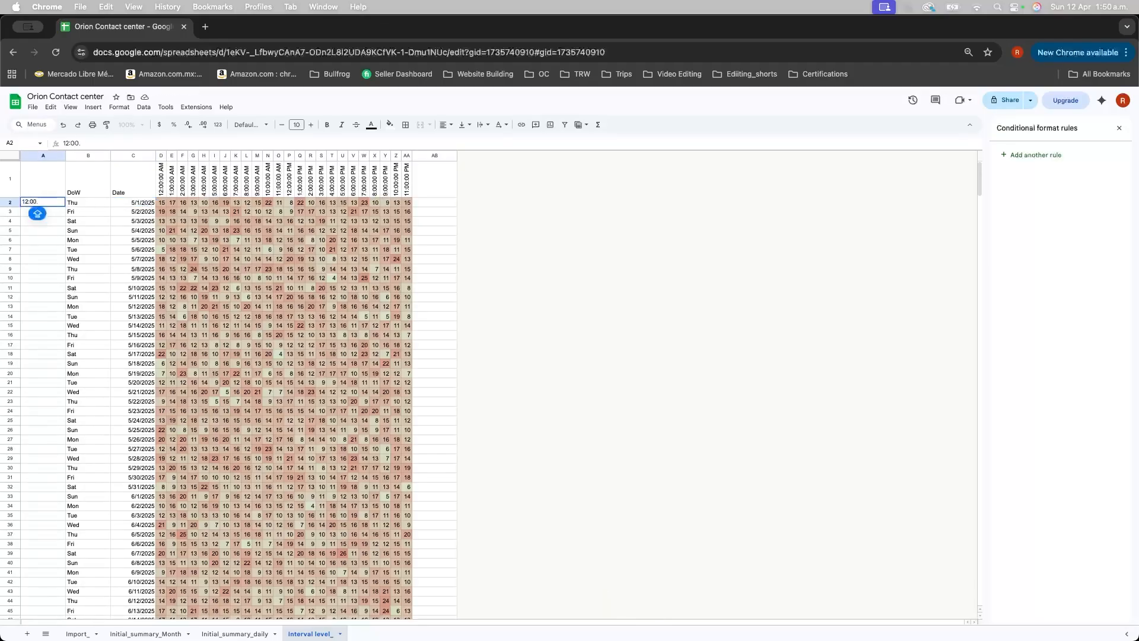
text(2:00:00 A)
key(Return)
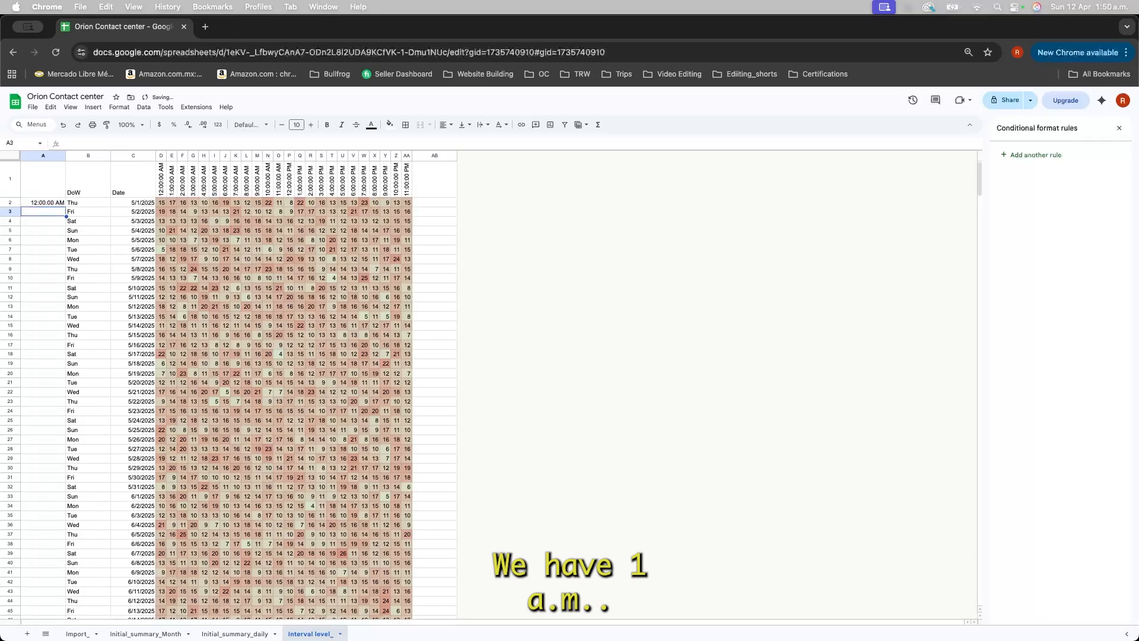
text(1)
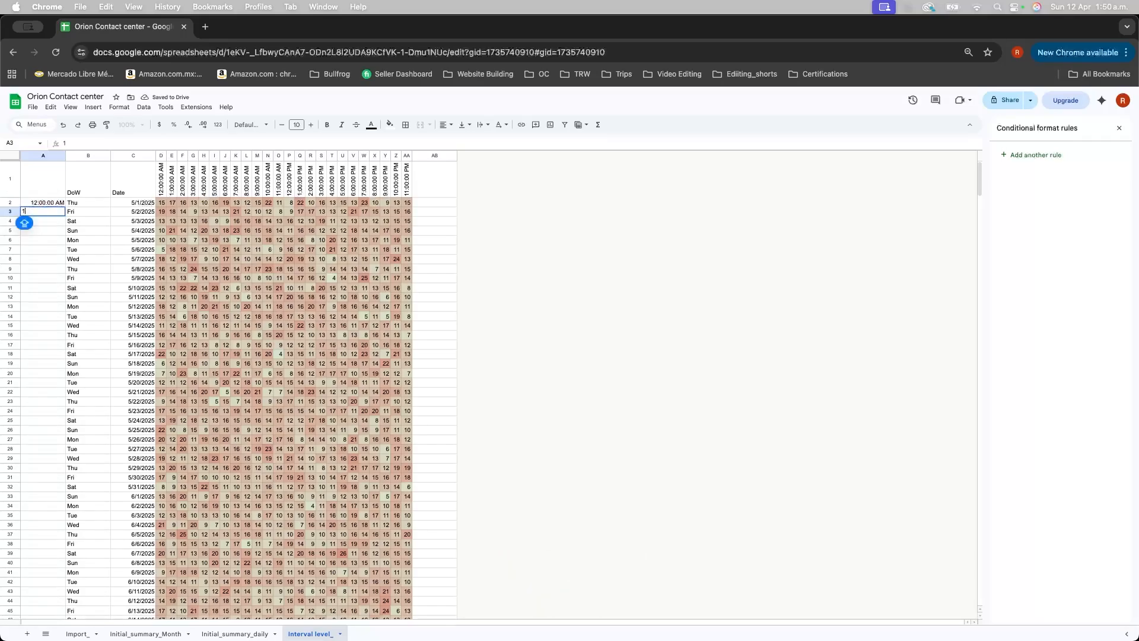
text(:00:00 AM)
key(Return)
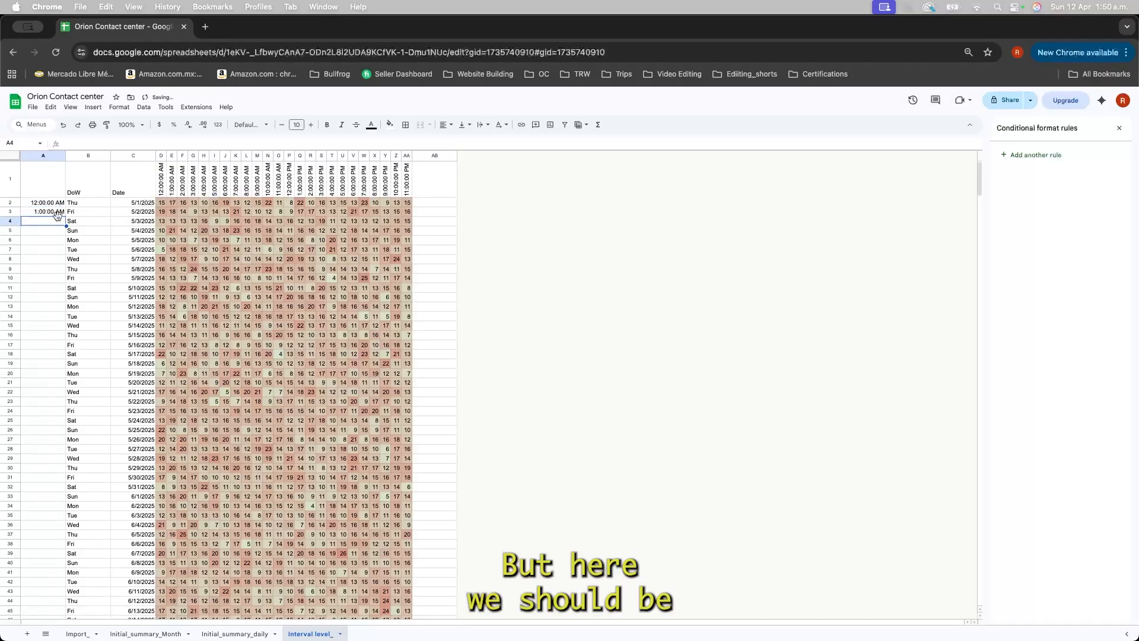
Step: Copy the 5/1/2025 date from C2 into C3 so the second hour shares the same day
click(138, 211)
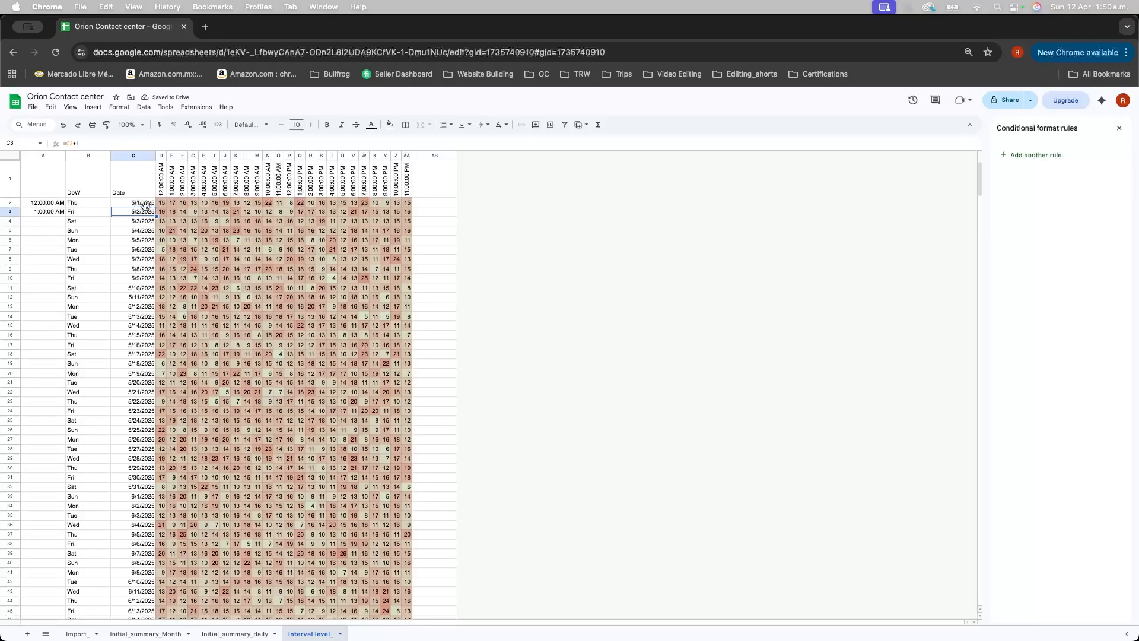
click(145, 204)
key(super+c)
click(141, 213)
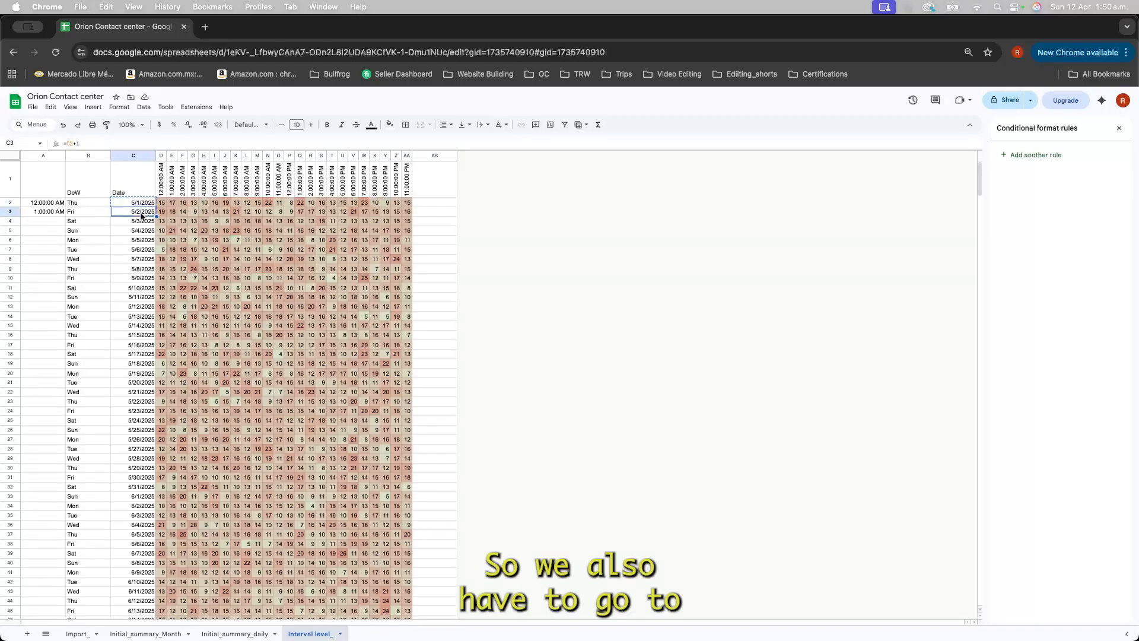
key(super+v)
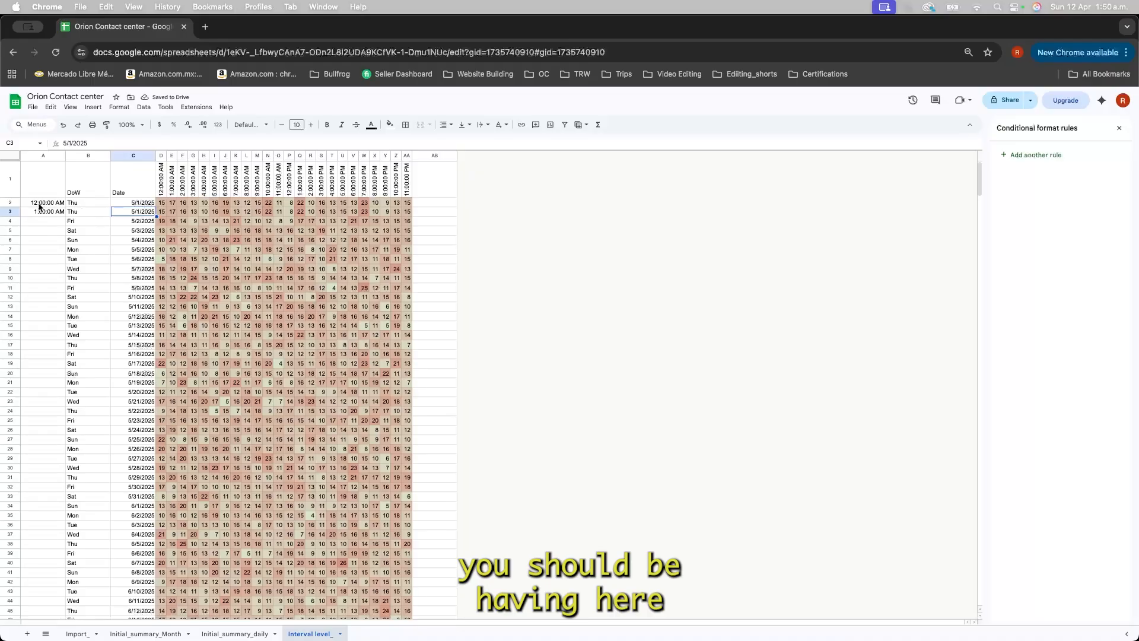
Step: Check how many hourly interval headers there are in D1:AA1
mouse_move(39, 207)
mouse_down()
mouse_move(60, 392)
mouse_move(56, 202)
mouse_move(55, 215)
mouse_up()
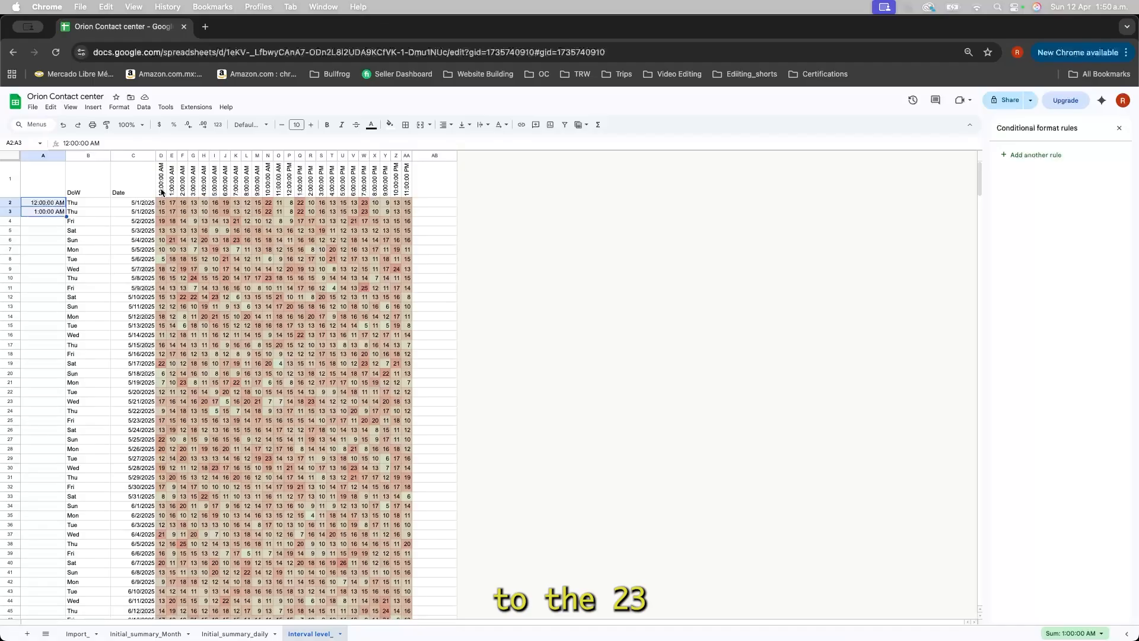
drag(162, 192, 412, 190)
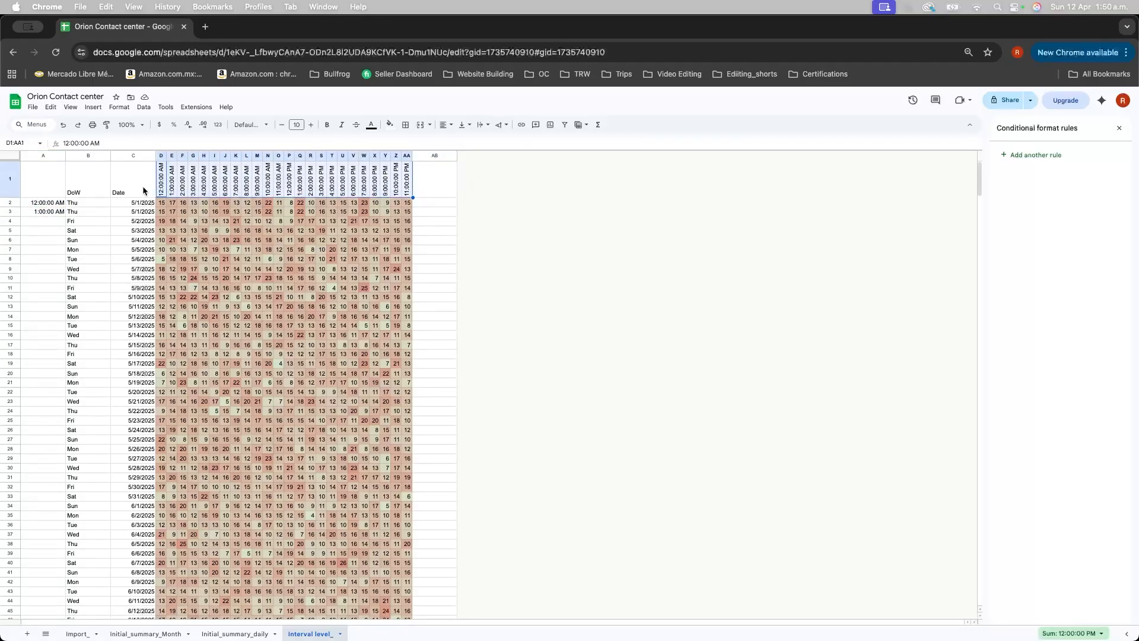
click(1049, 633)
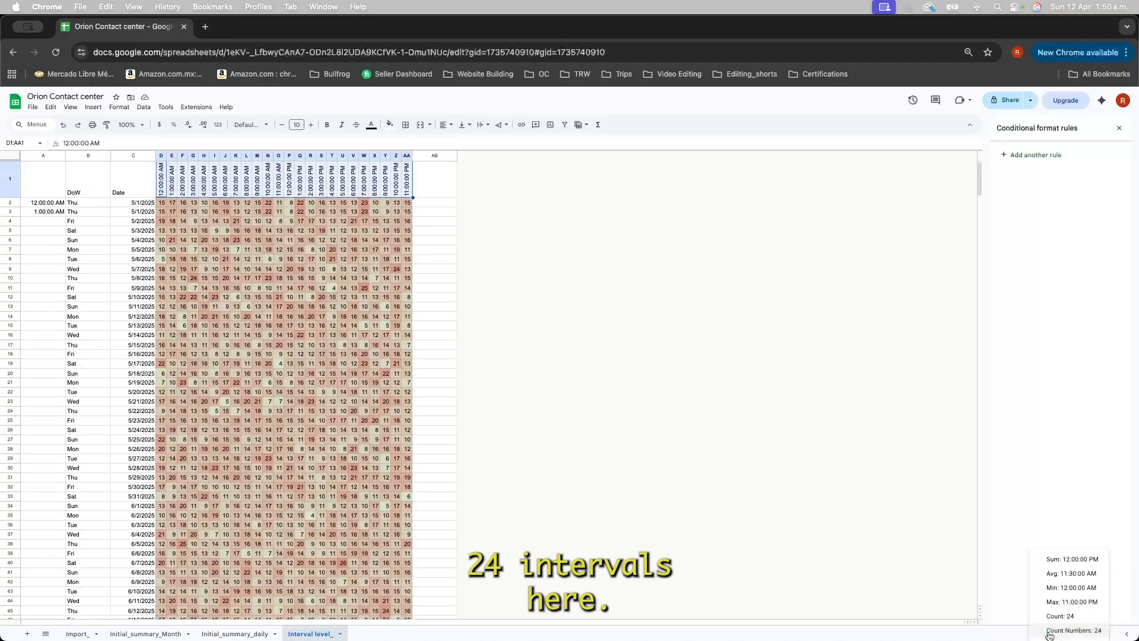
click(693, 573)
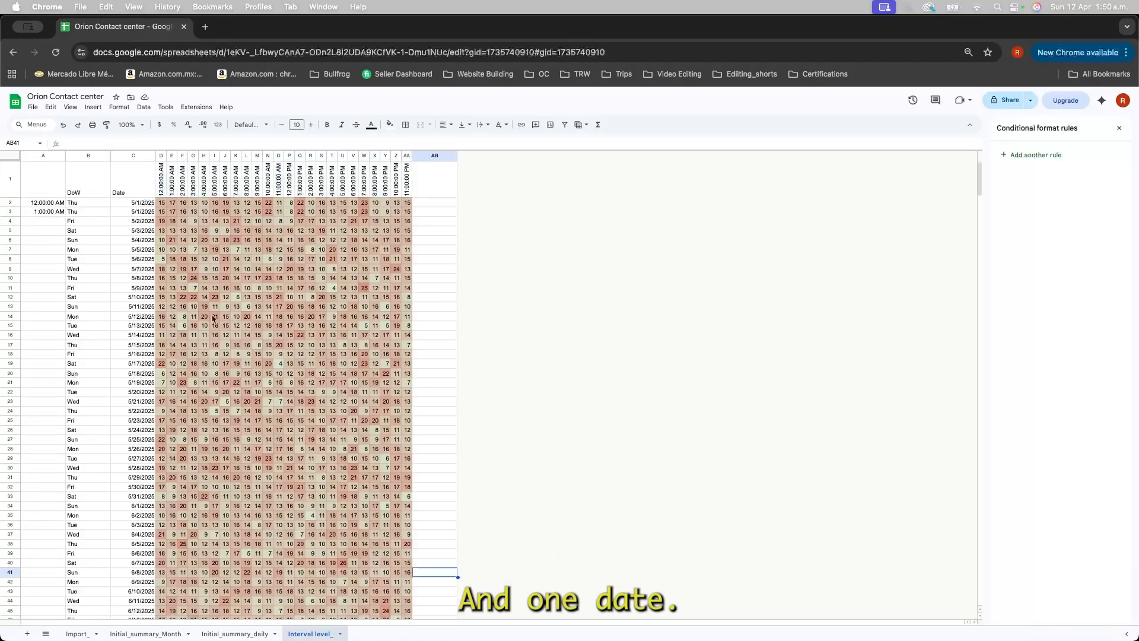
Step: Undo the copied date, the two hour entries and the inserted first column
click(133, 212)
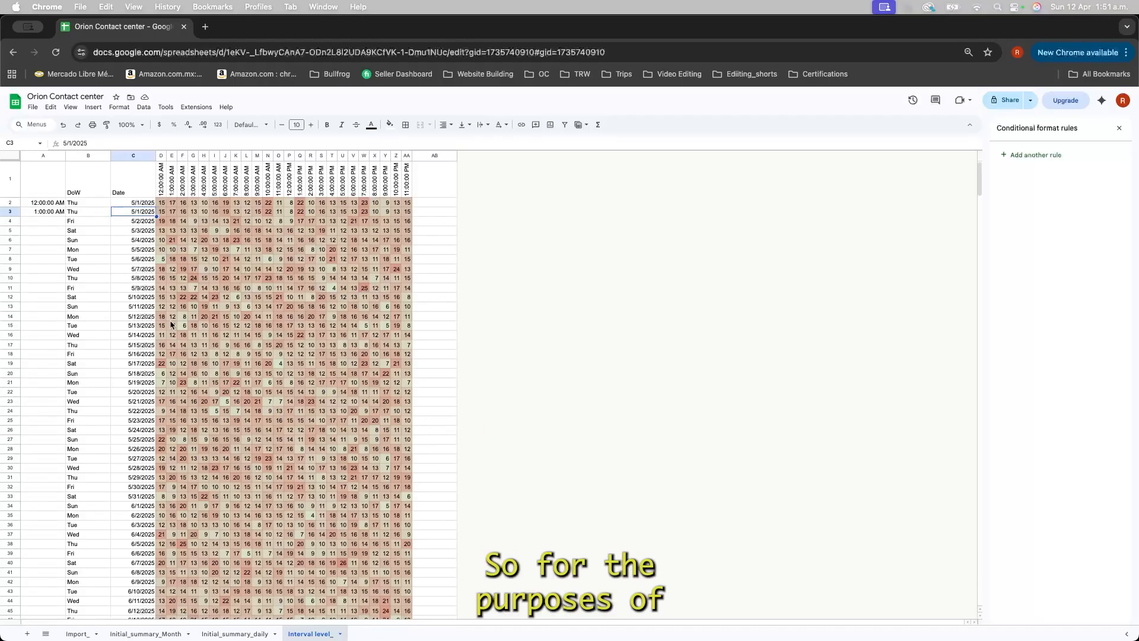
click(104, 279)
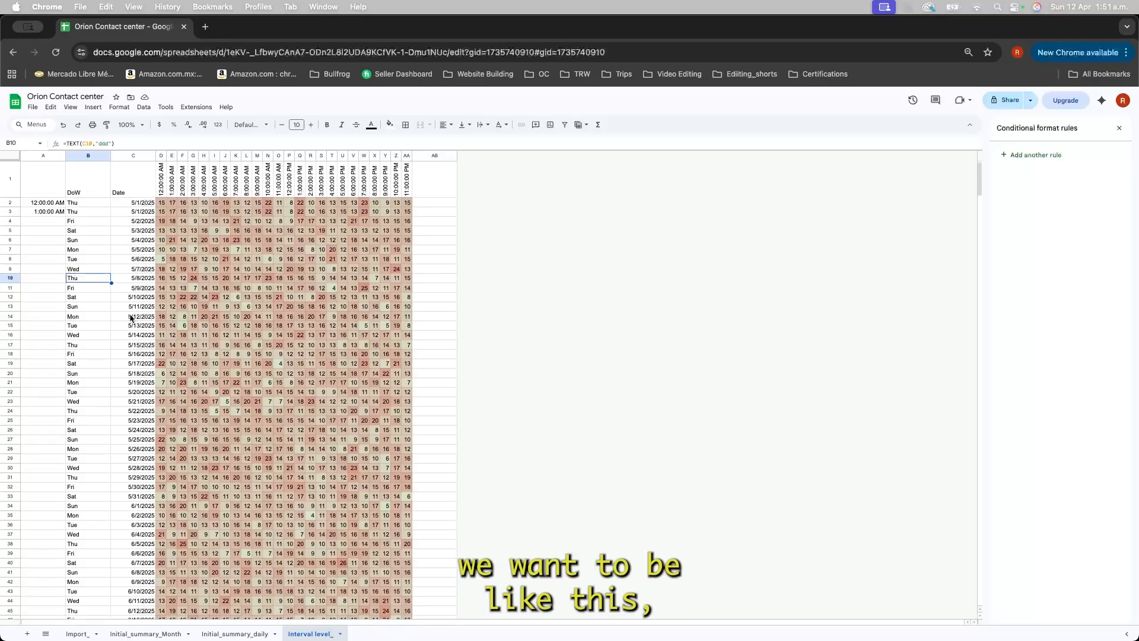
key(super+z)
key(super+z)
key(super+z)
key(super+z)
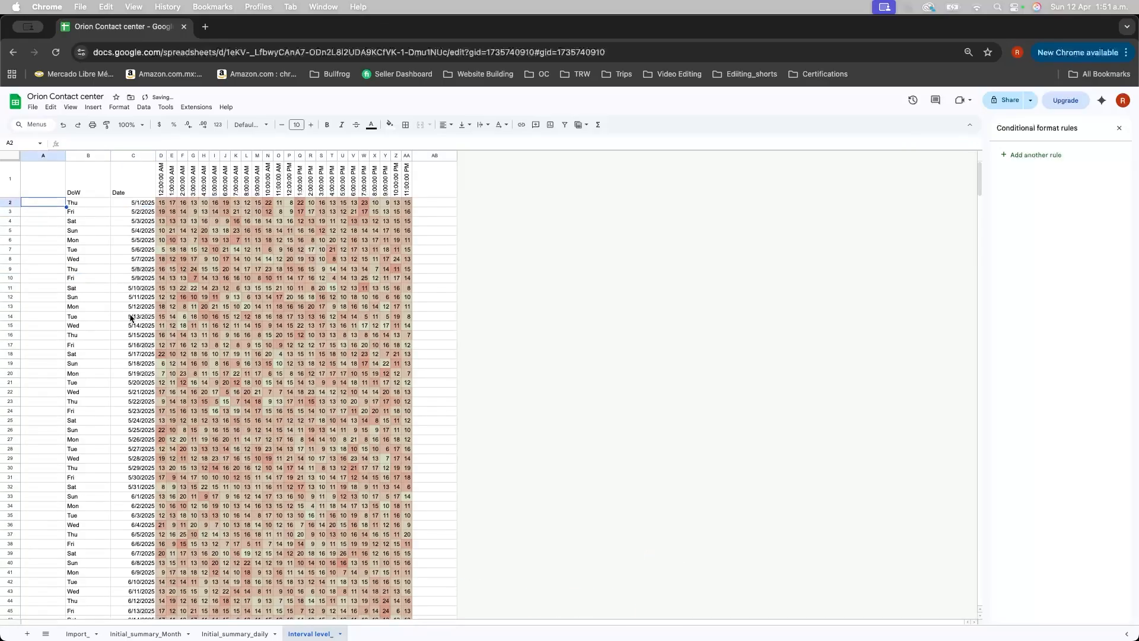
click(127, 260)
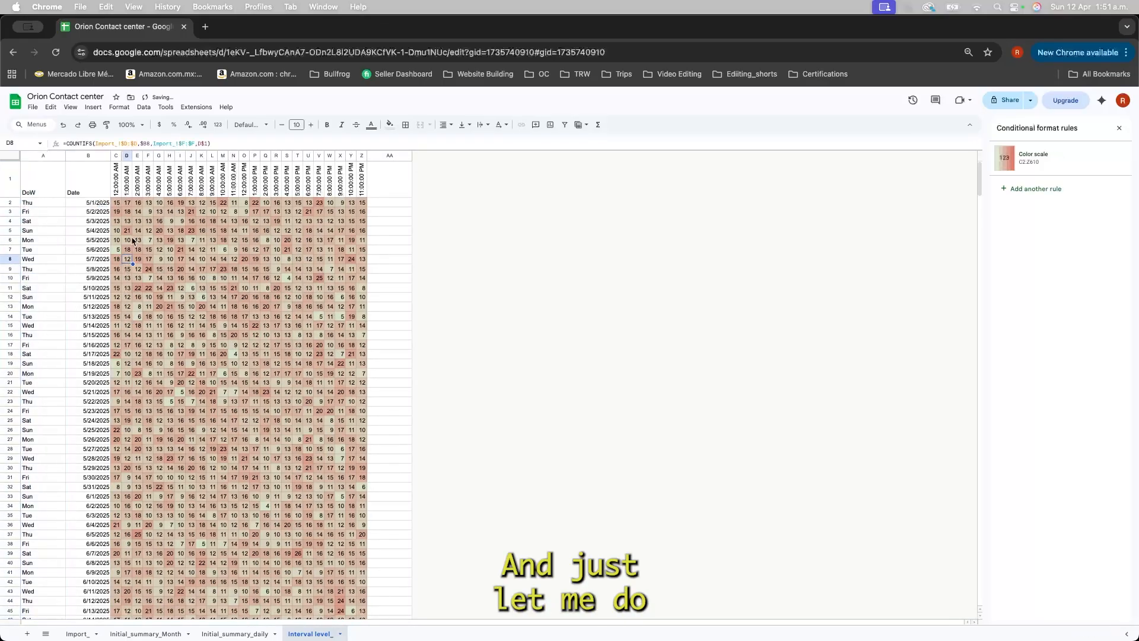
click(118, 204)
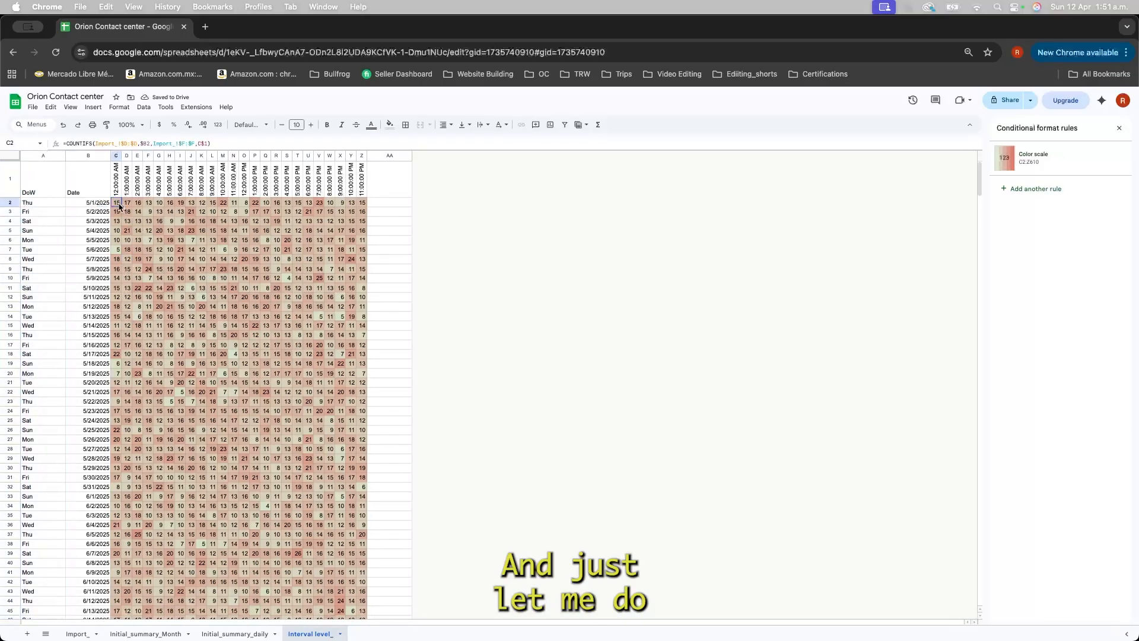
Step: Widen the empty column AA beside the hourly counts to about four and a half times its width
click(403, 172)
click(406, 158)
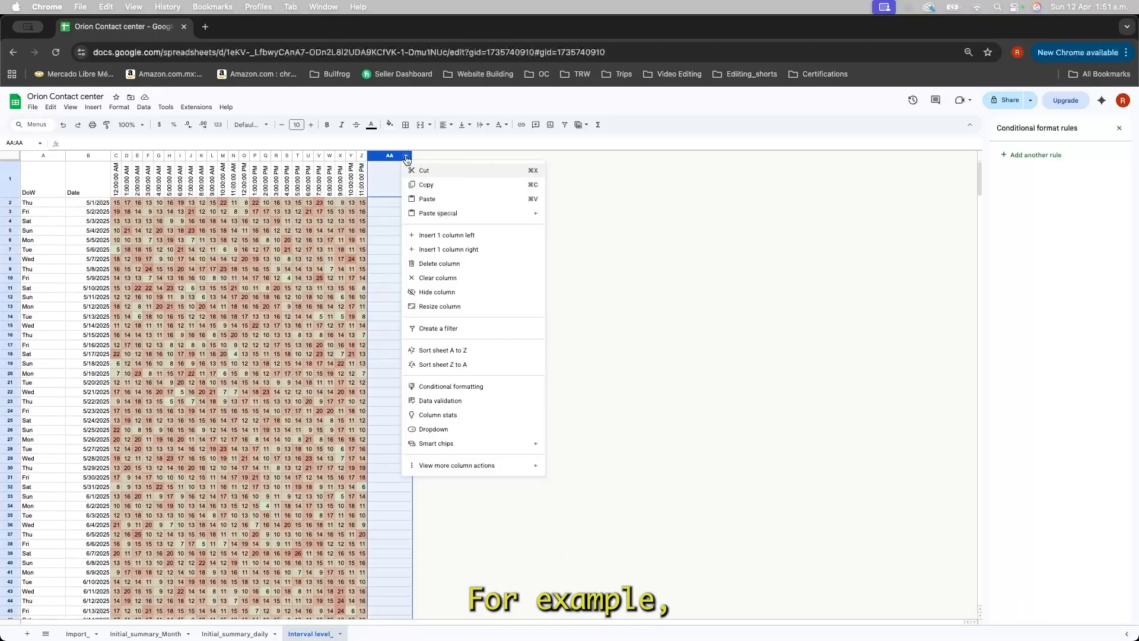
drag(412, 156, 575, 168)
click(460, 191)
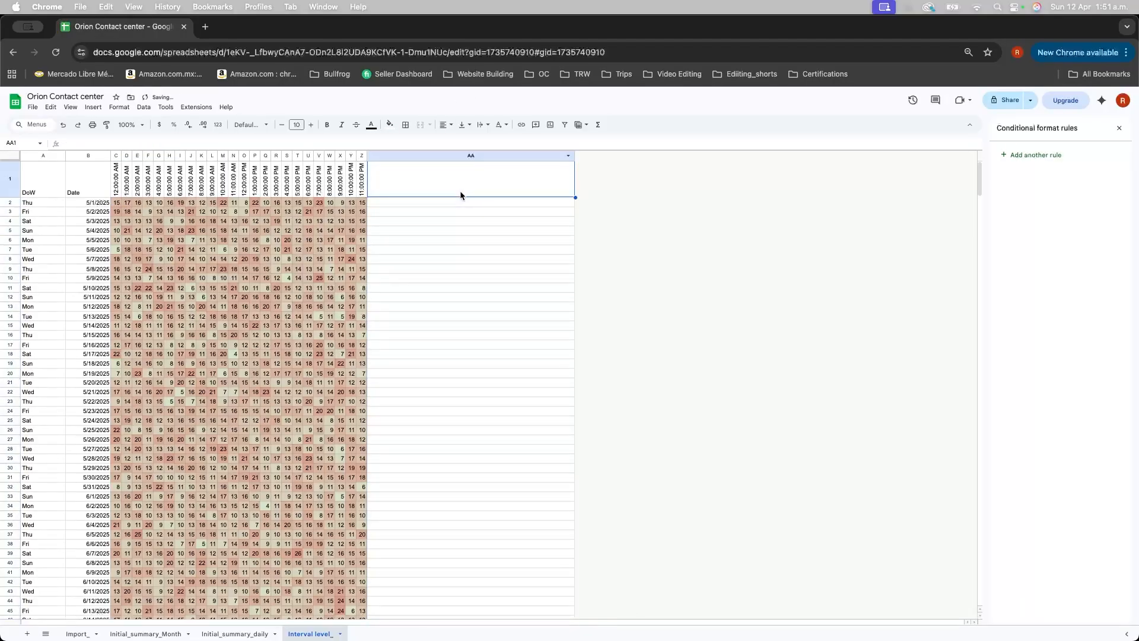
click(458, 203)
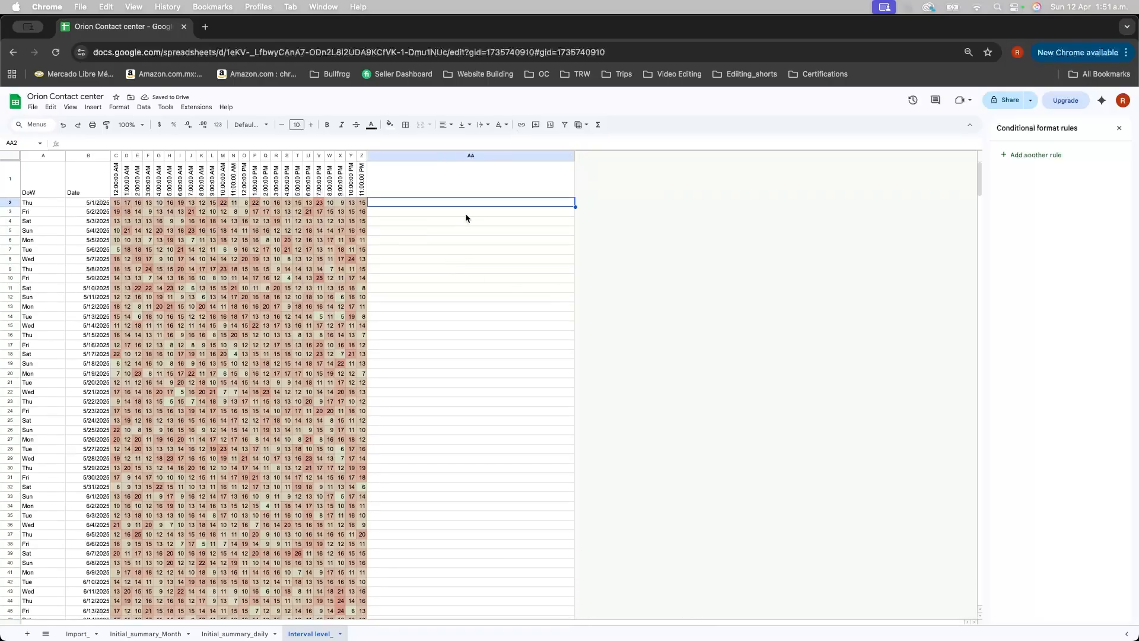
Step: Increase the height of all rows from row 2 down to about two and a half times
click(10, 202)
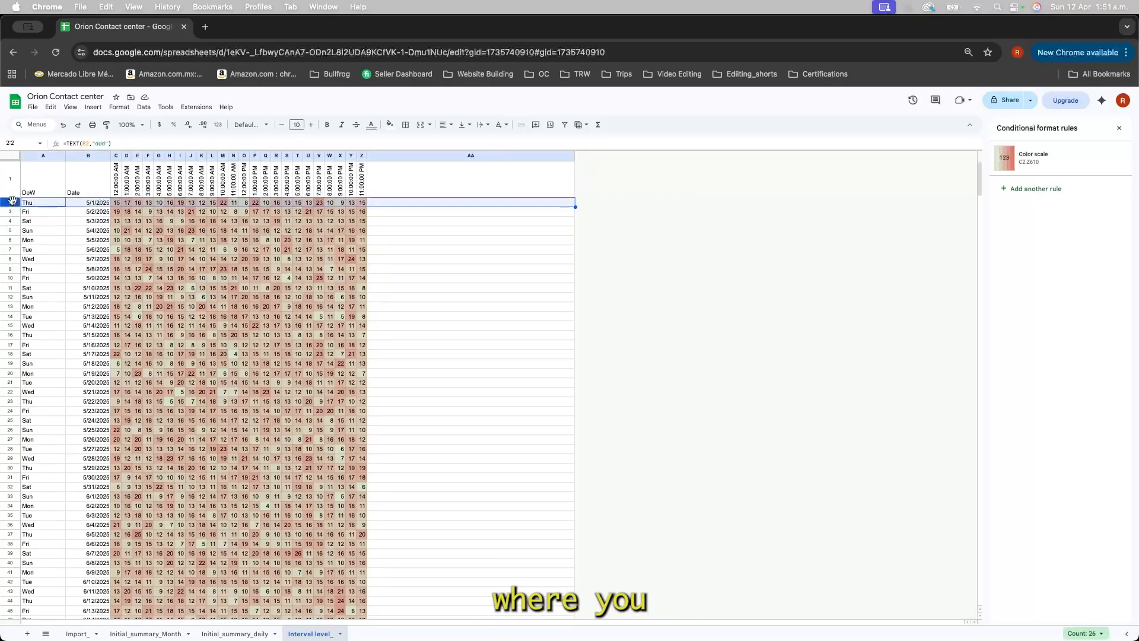
key(super+shift+Down)
drag(12, 200, 12, 215)
click(458, 427)
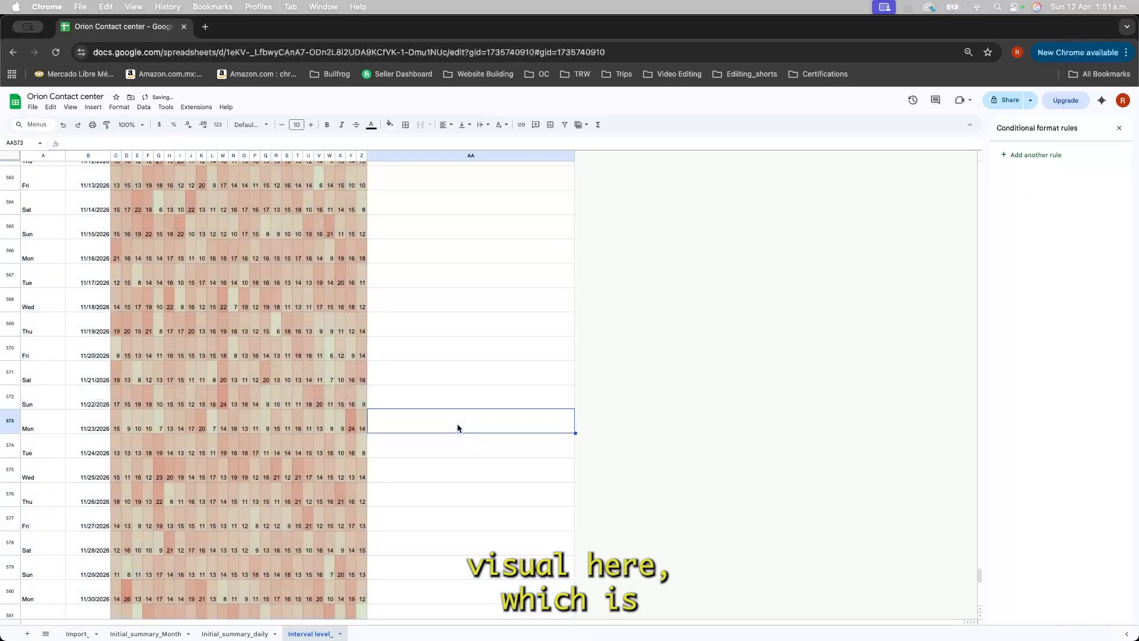
key(super+Up)
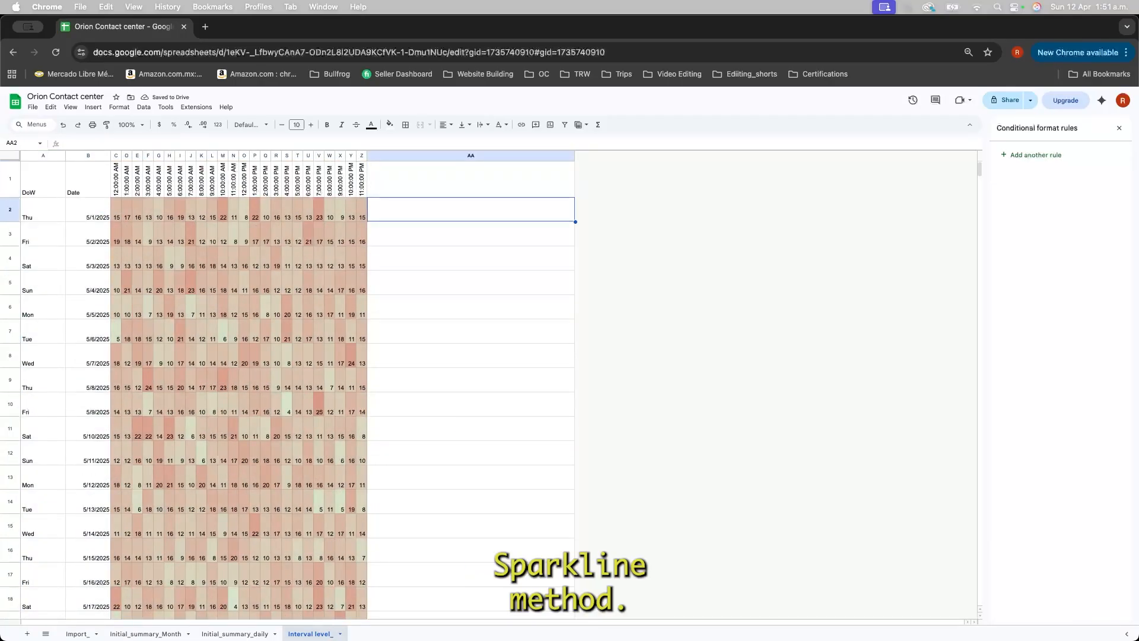
text(0)
key(Return)
text(=)
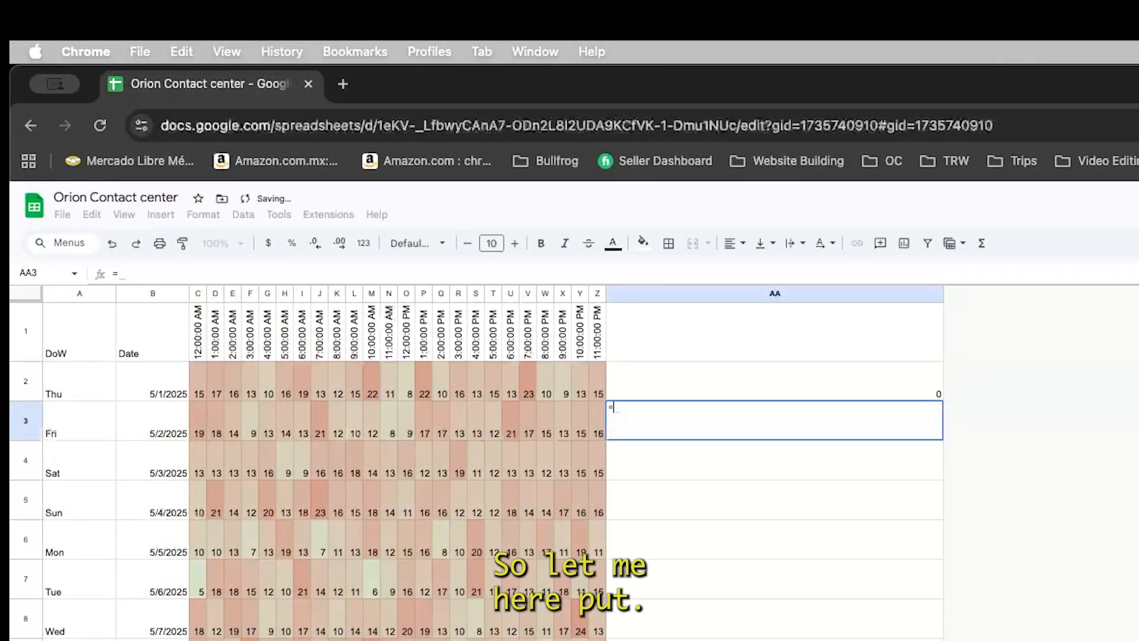
key(Caps_Lock)
key(Escape)
key(Up)
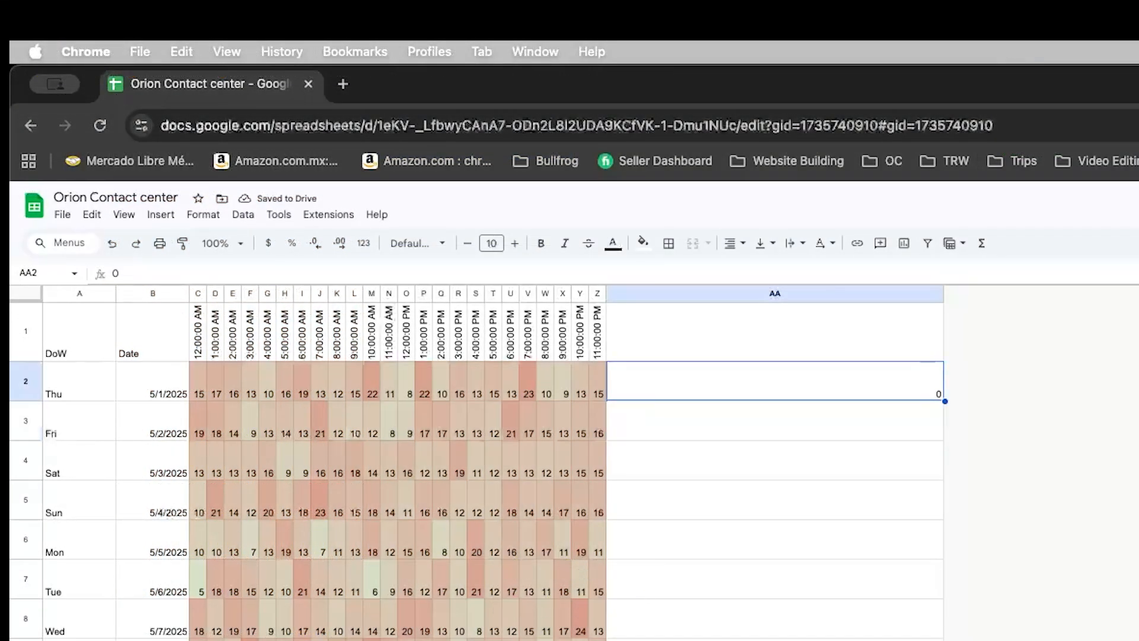
Step: Start a SPARKLINE formula in AA2 that covers the first date's hourly counts, C2:Z2
text(=)
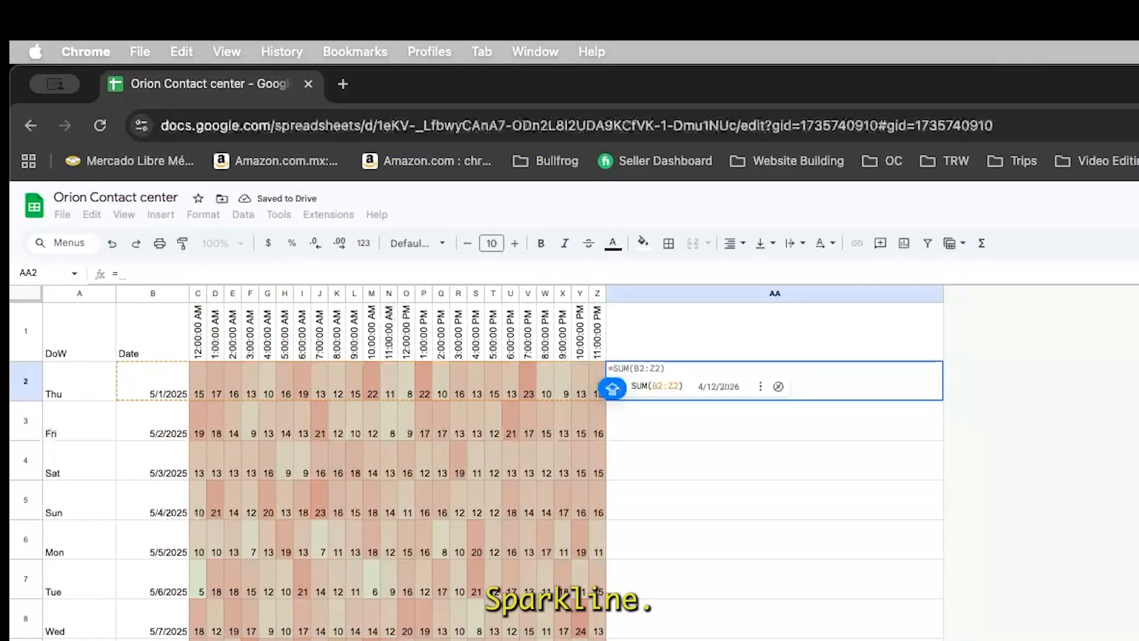
text(SPARKLINE)
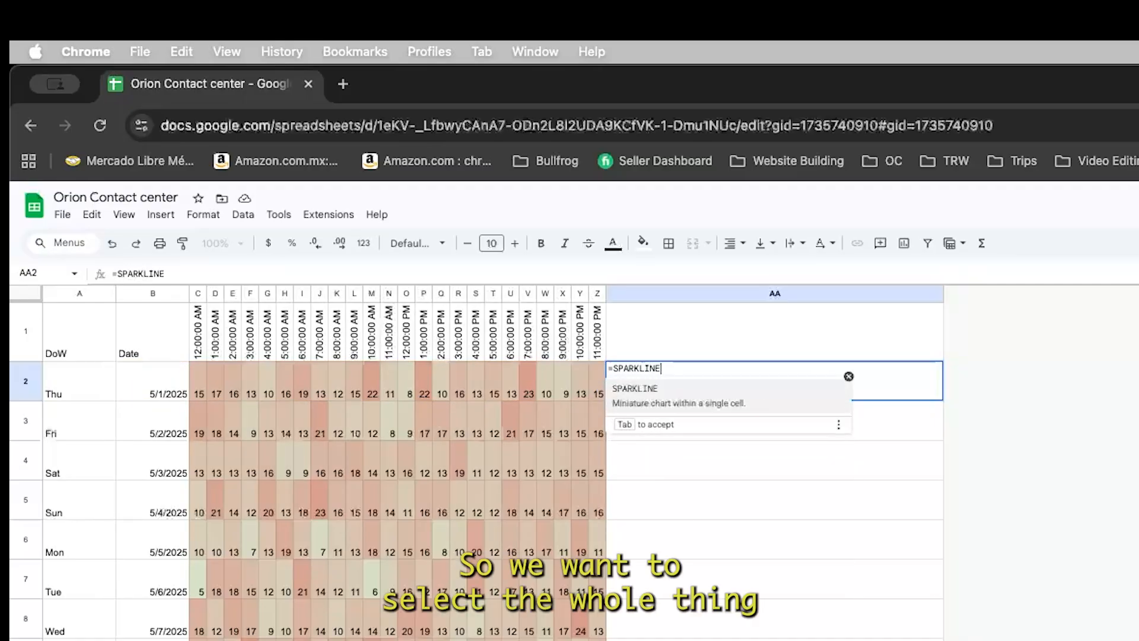
key(Tab)
drag(207, 391, 599, 392)
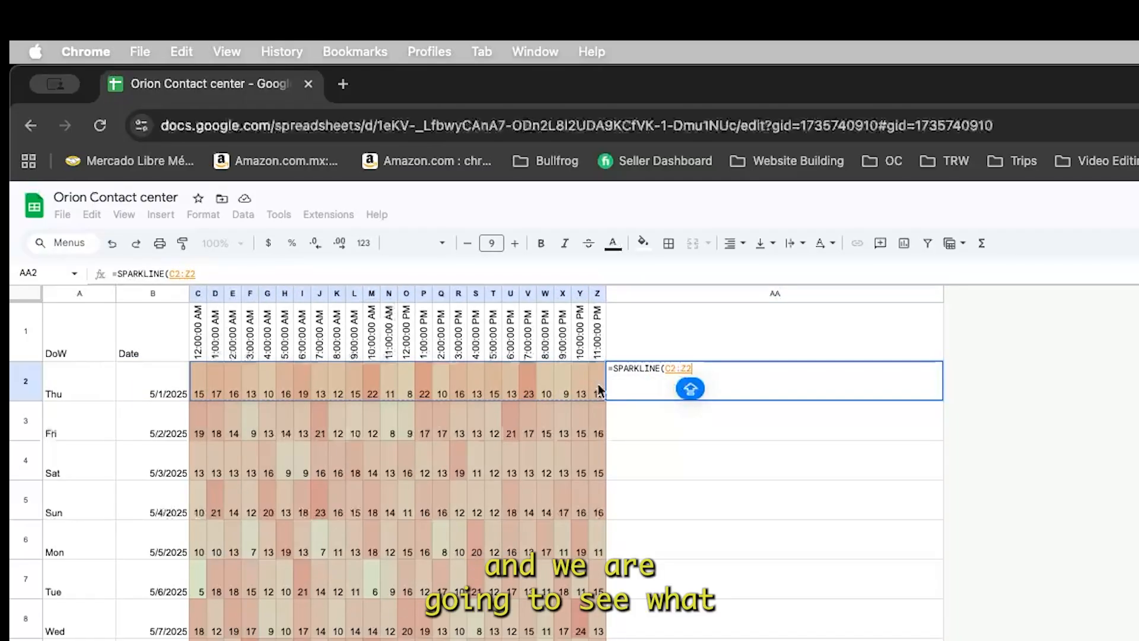
Step: Add the example options {"charttype","bar";"max",50} to the AA2 sparkline and fill it down to AA8
text(,)
click(655, 391)
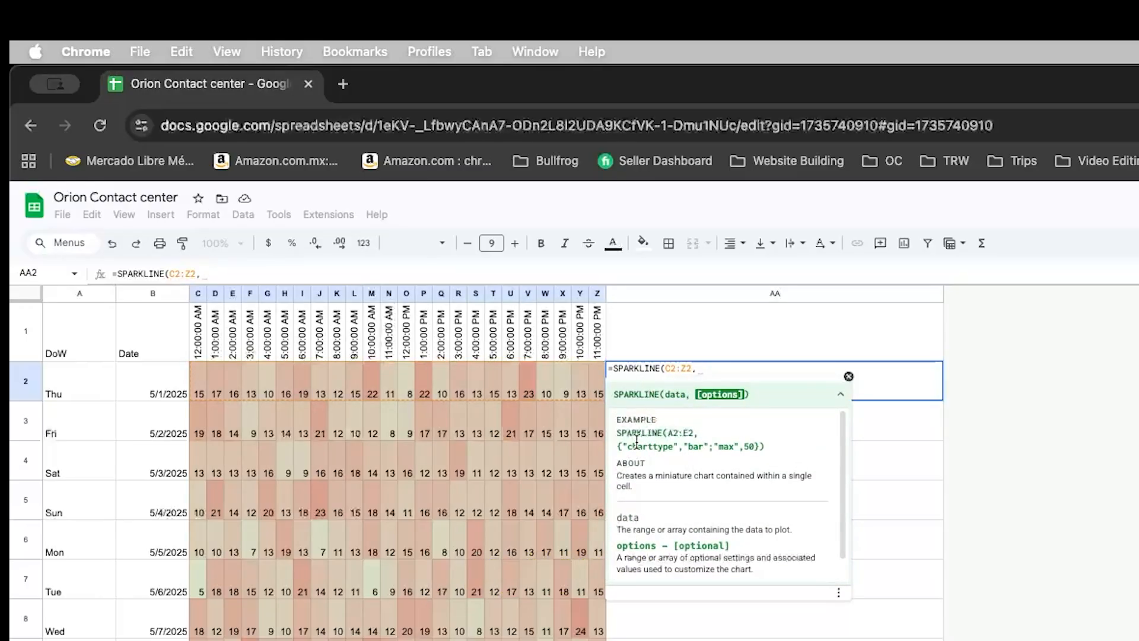
drag(617, 447, 773, 452)
key(super+c)
click(735, 366)
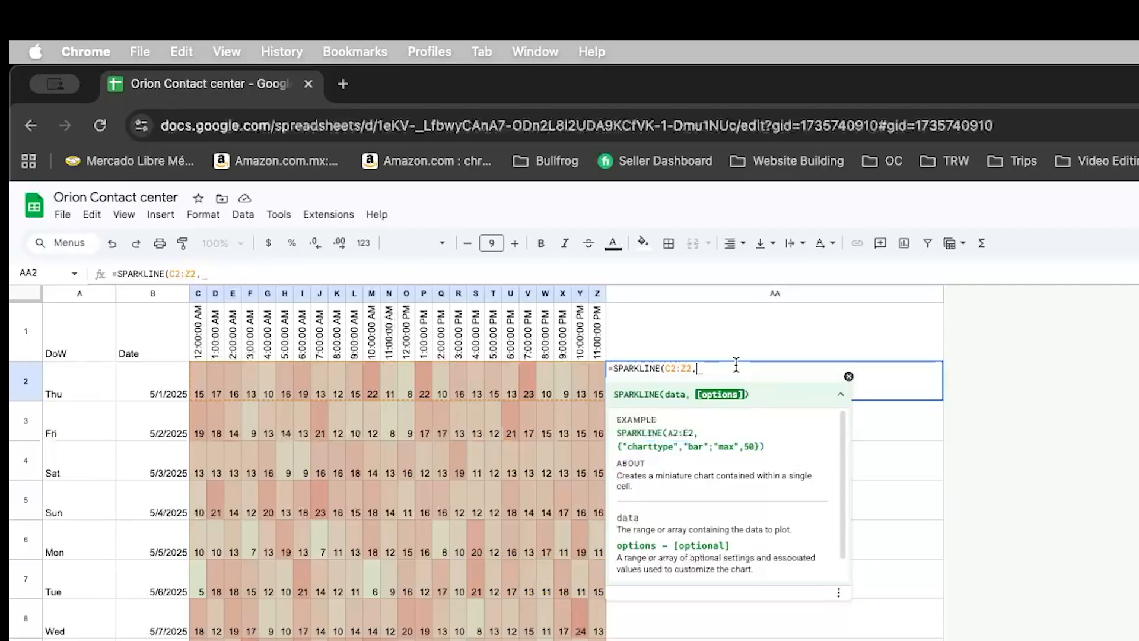
key(super+v)
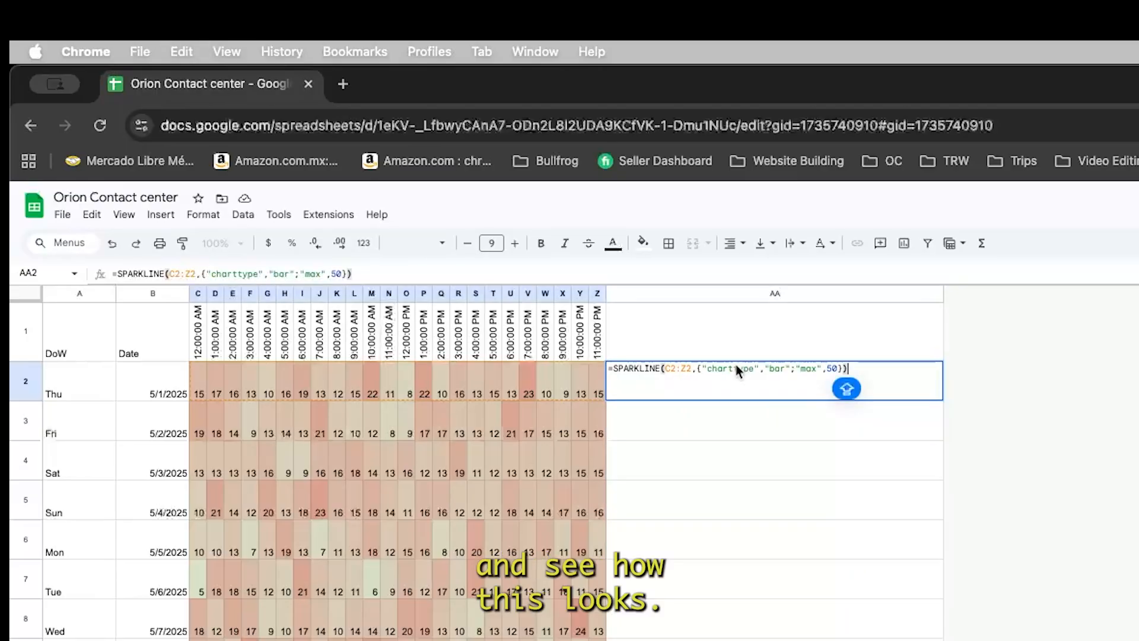
key(Return)
click(854, 374)
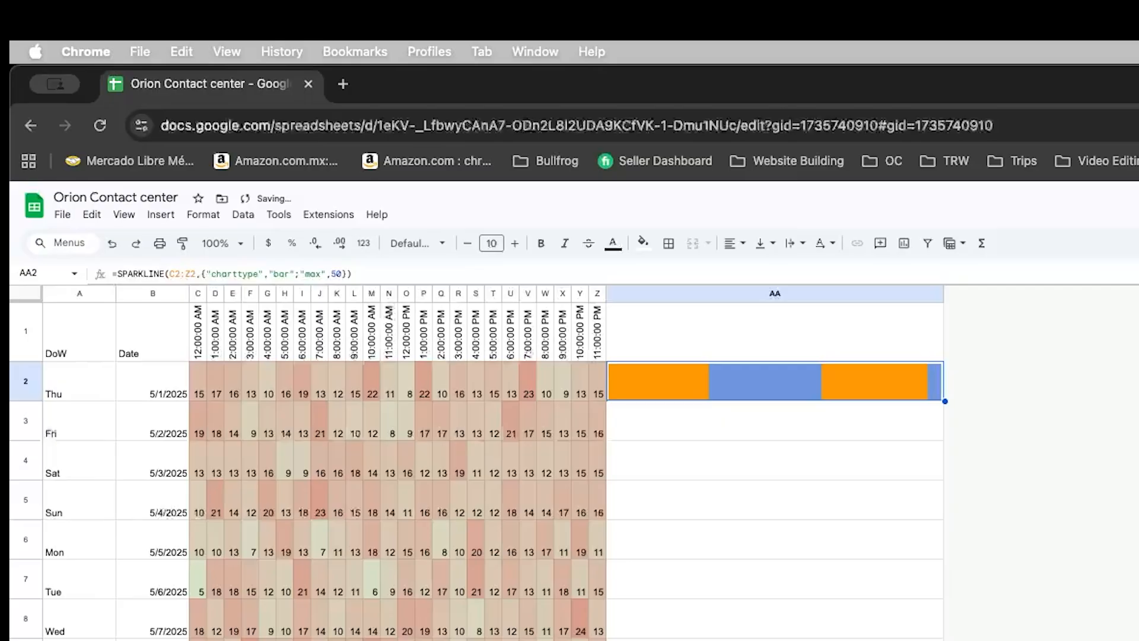
drag(945, 401, 942, 624)
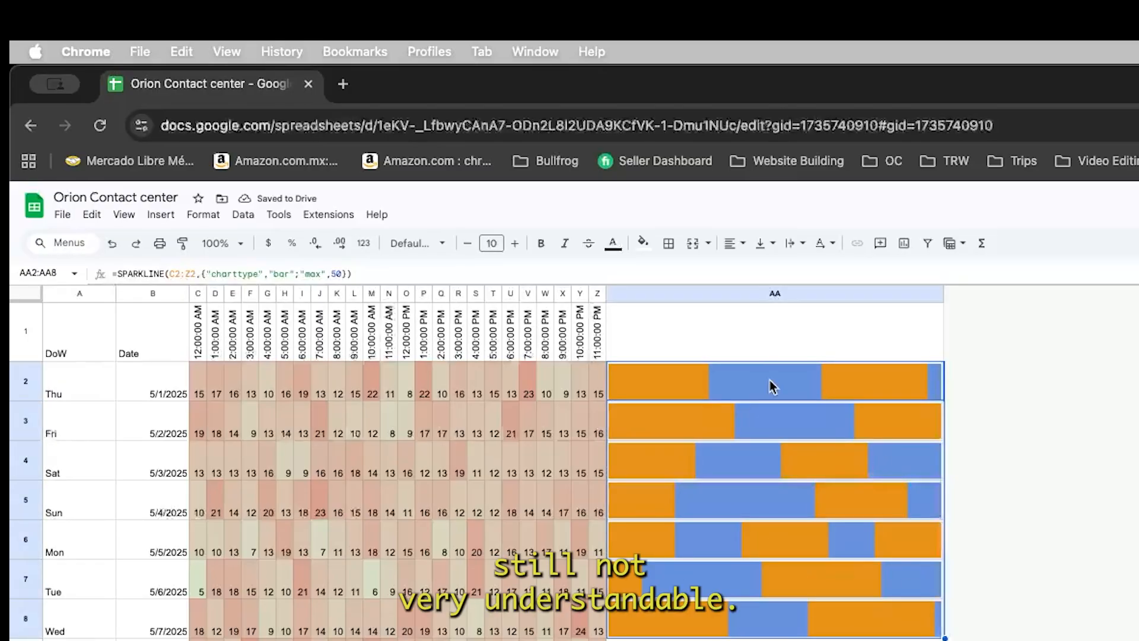
Step: Try to remove the "max",50 option from the AA2 sparkline formula, leaving only the bar chart type
click(351, 274)
key(BackSpace)
key(BackSpace)
key(BackSpace)
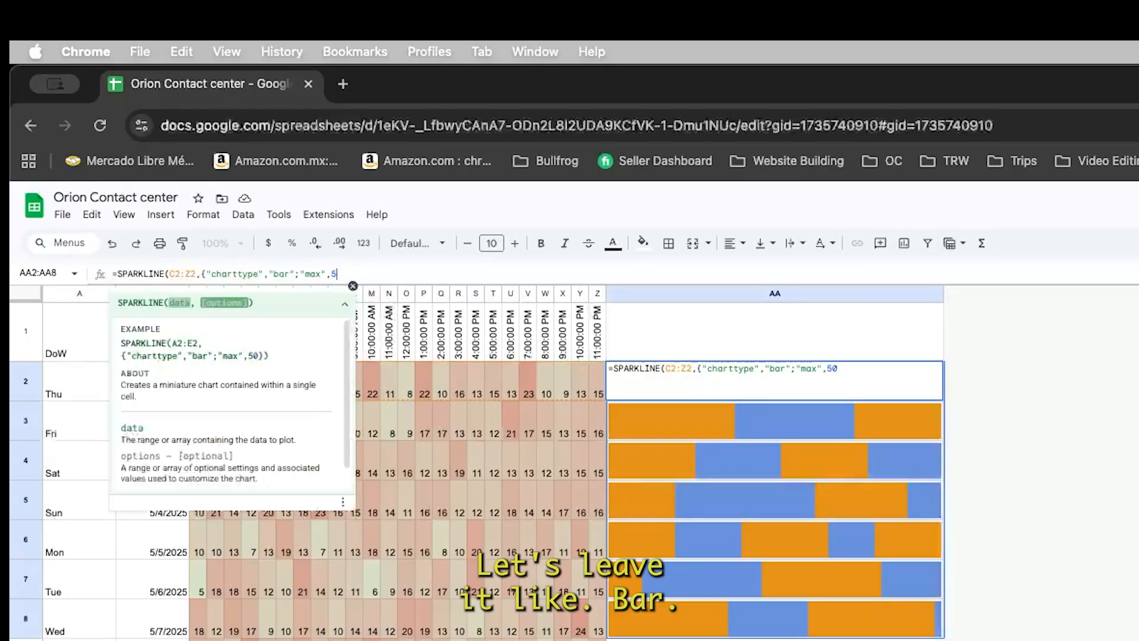
key(BackSpace)
key(BackSpace)
key(BackSpace)
key(BackSpace)
key(BackSpace)
key(BackSpace)
key(BackSpace)
text(})
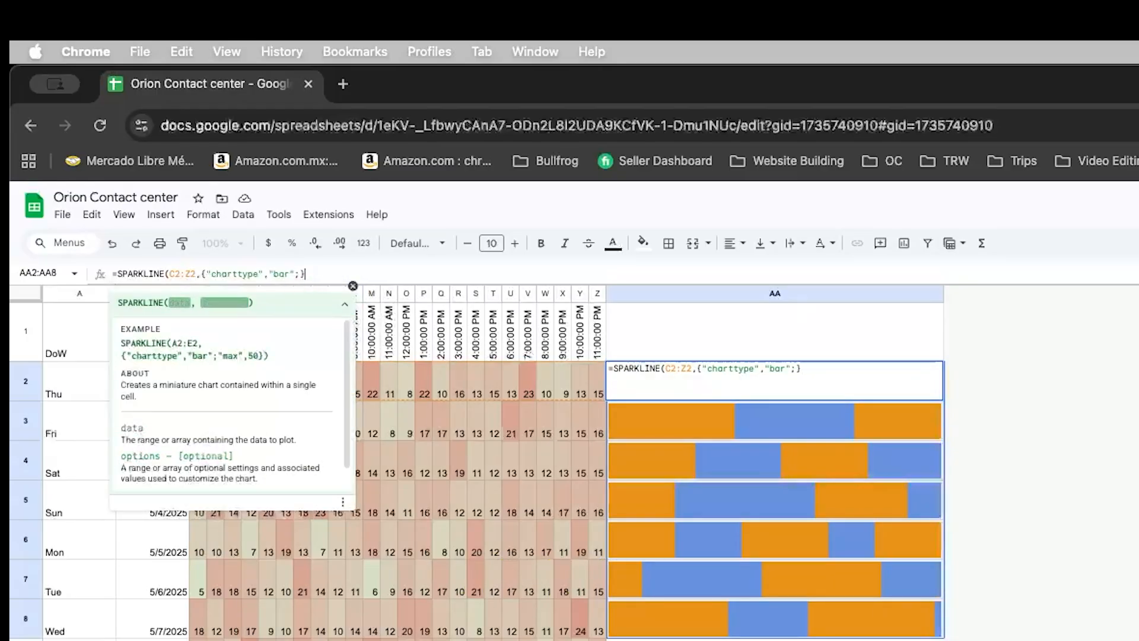
key(Return)
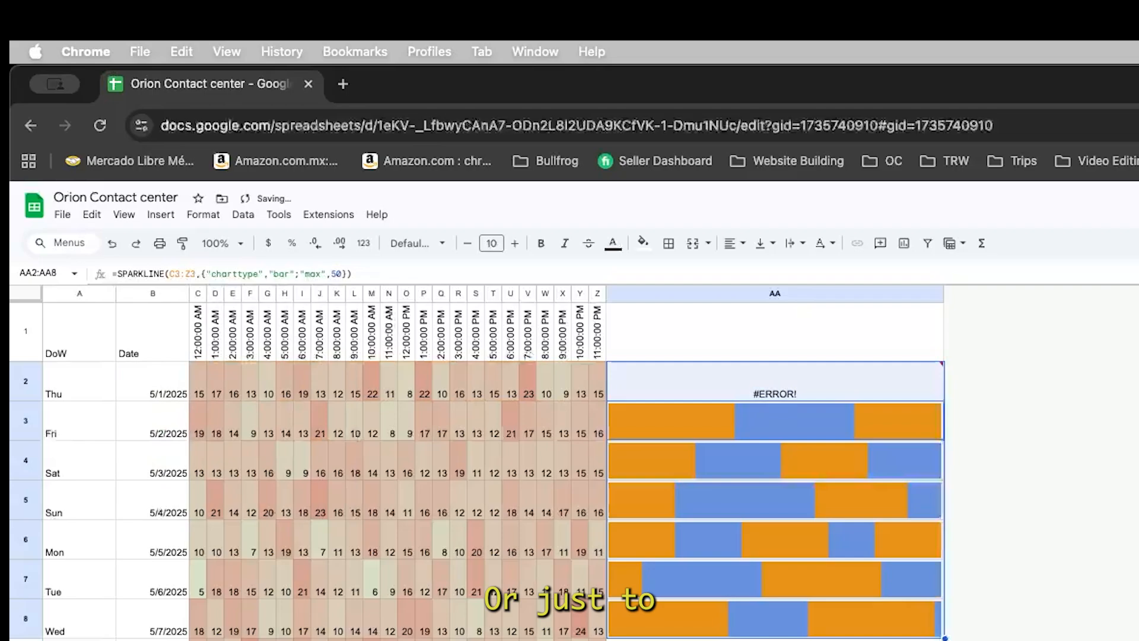
Step: Strip the chart options from the AA2 formula so it is a plain =SPARKLINE(C2:Z2) line
click(662, 390)
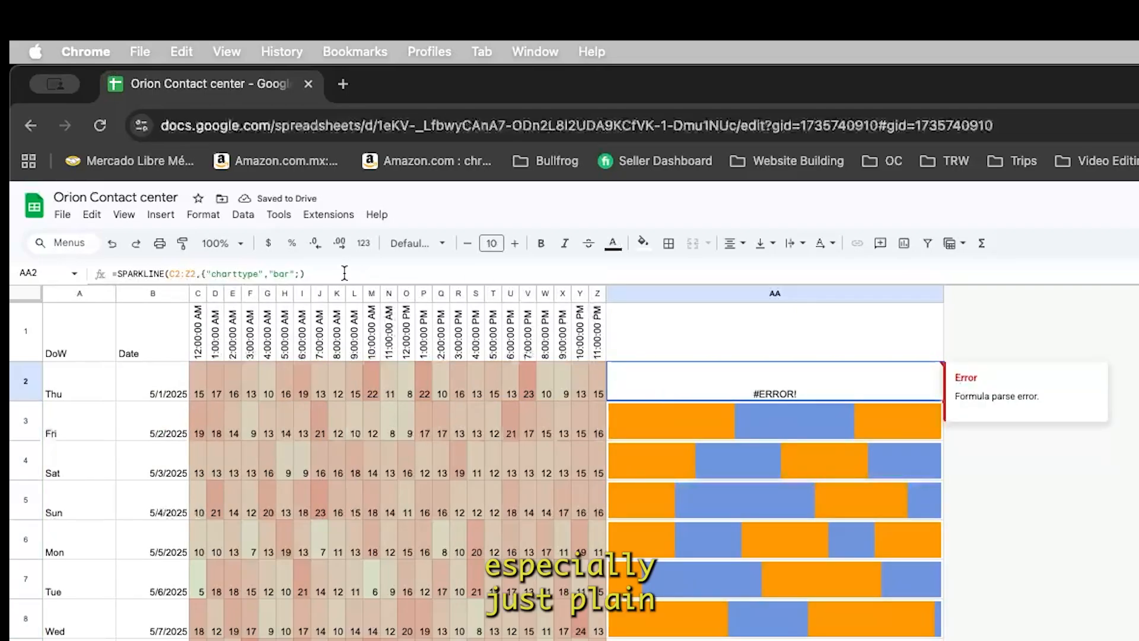
drag(197, 274, 358, 276)
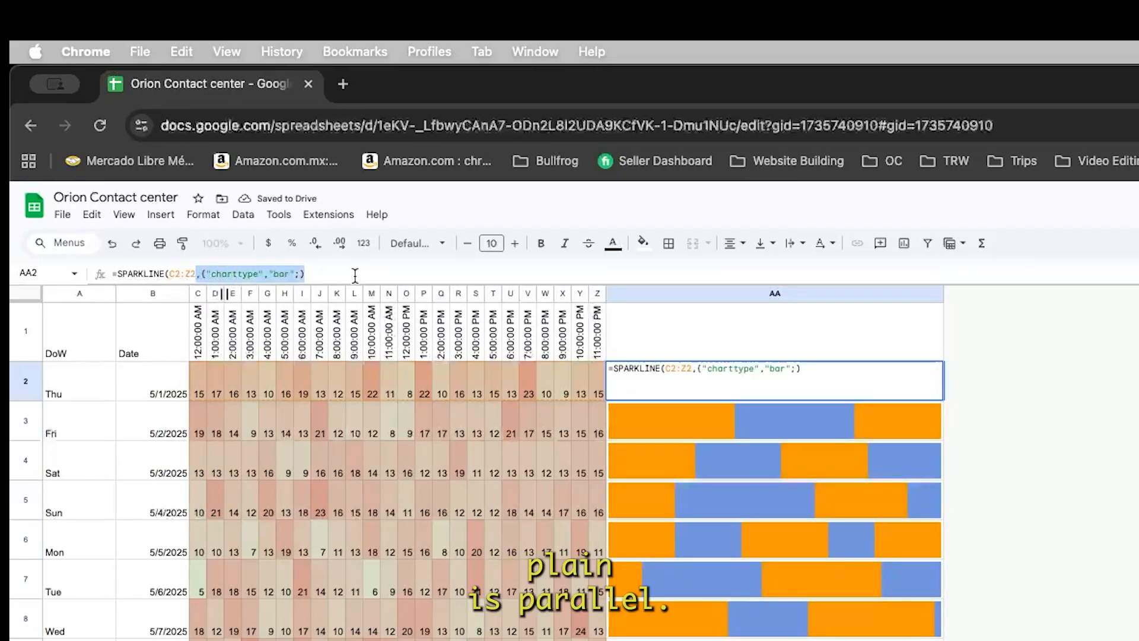
key(BackSpace)
key(Return)
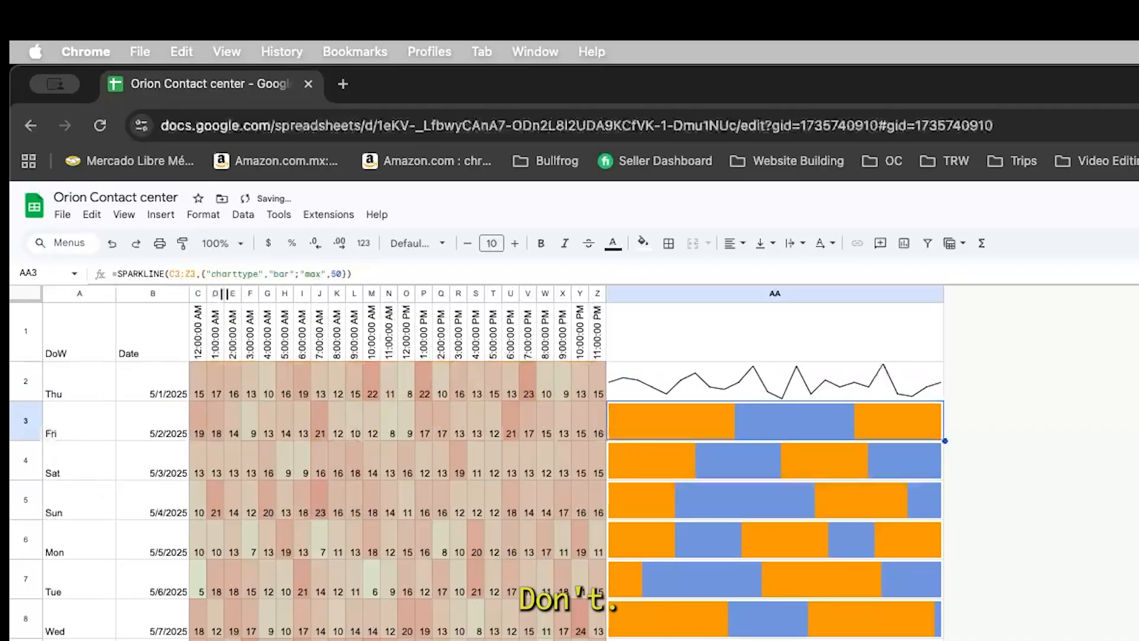
Step: Copy the AA2 sparkline to all date rows below it in column AA
click(705, 371)
key(super+c)
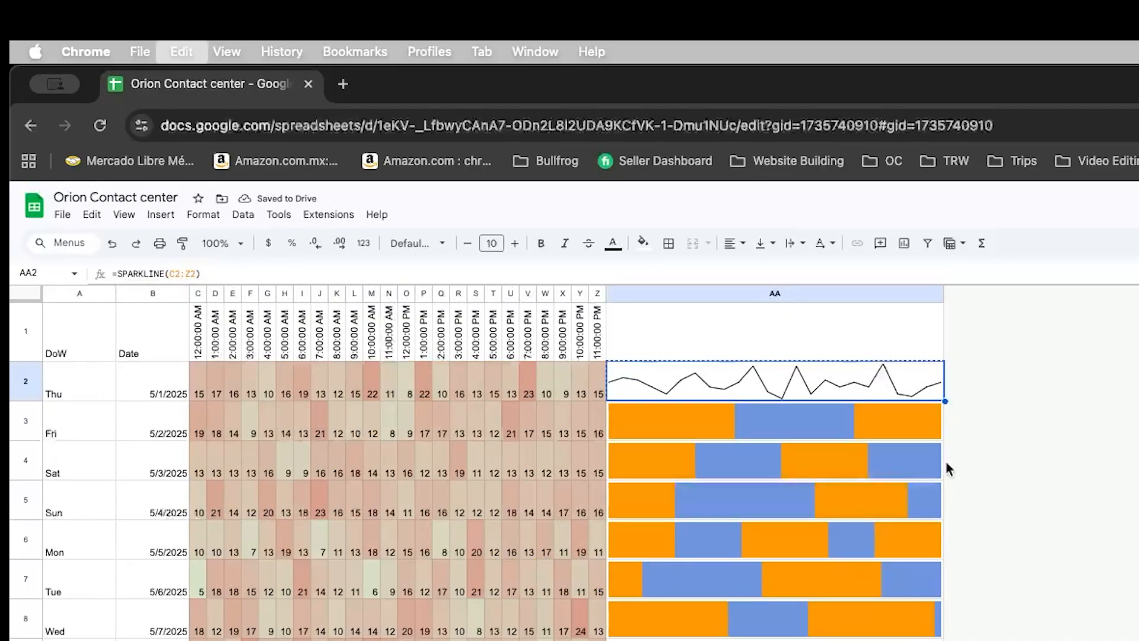
key(super+shift+Down)
key(super+shift+Down)
key(super+v)
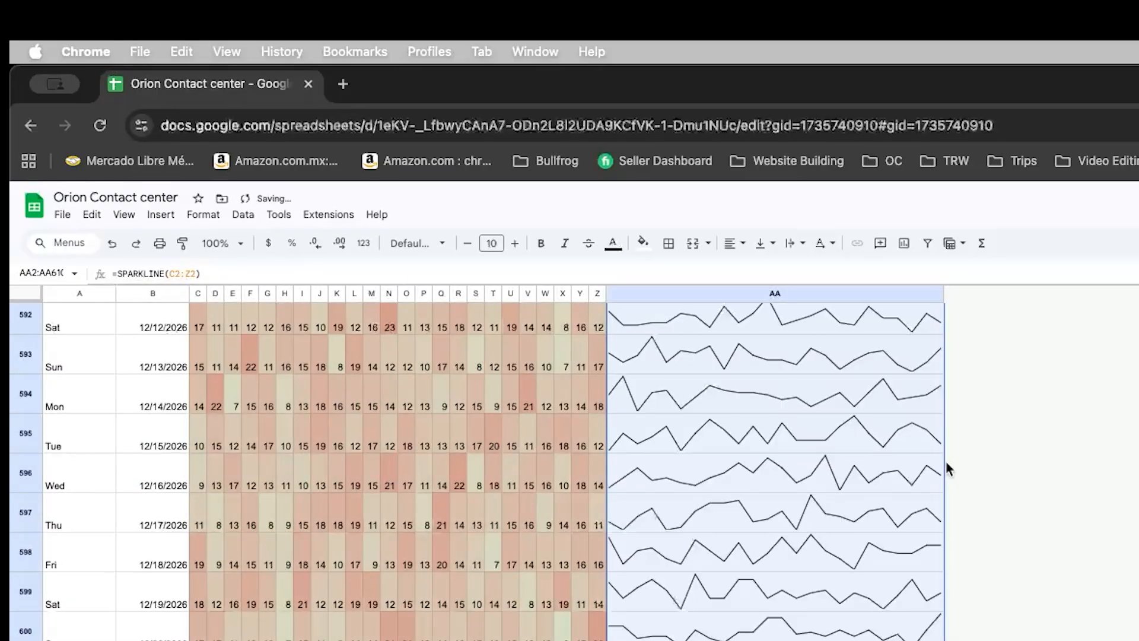
Step: Enter the header "Pattern" in AA1 above the sparklines
key(super+Up)
key(Up)
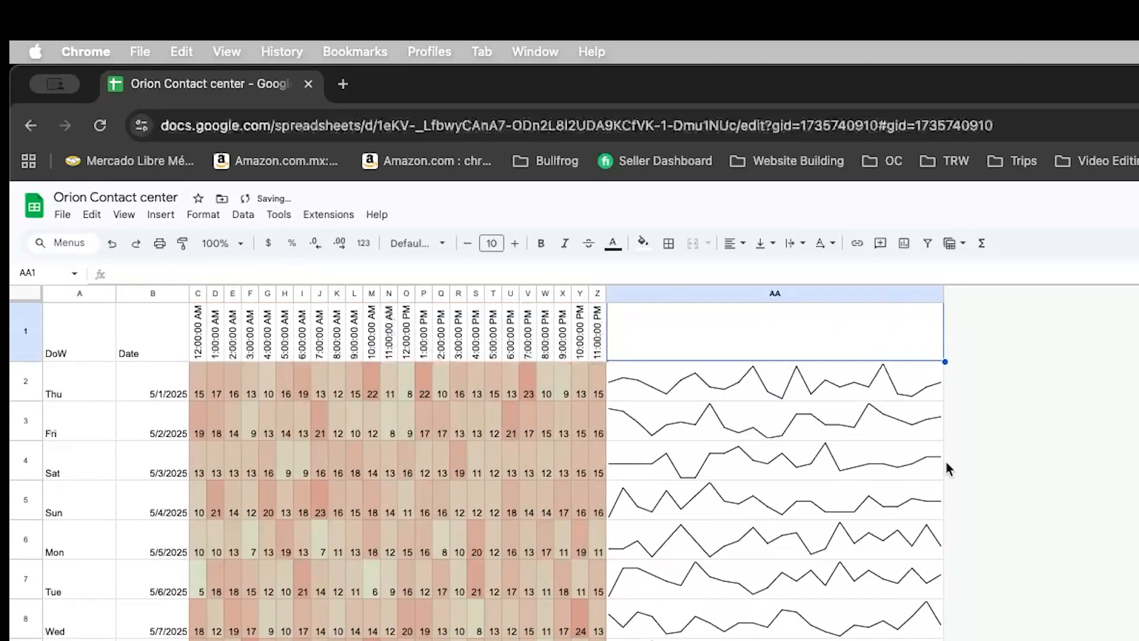
key(Left)
key(Right)
text(Pa)
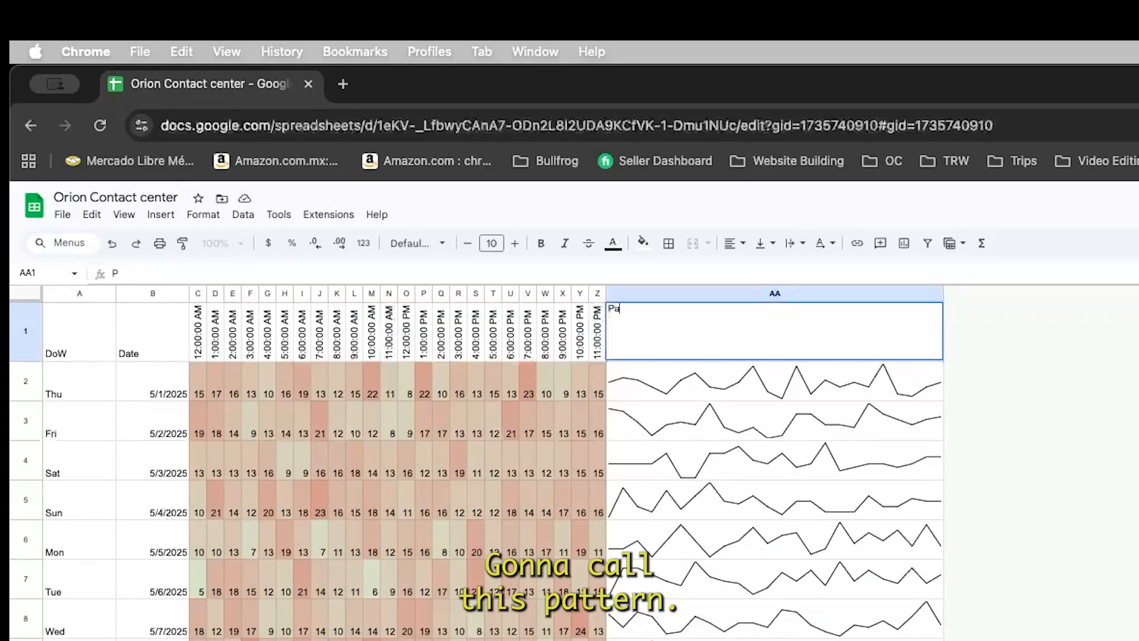
text(ttern)
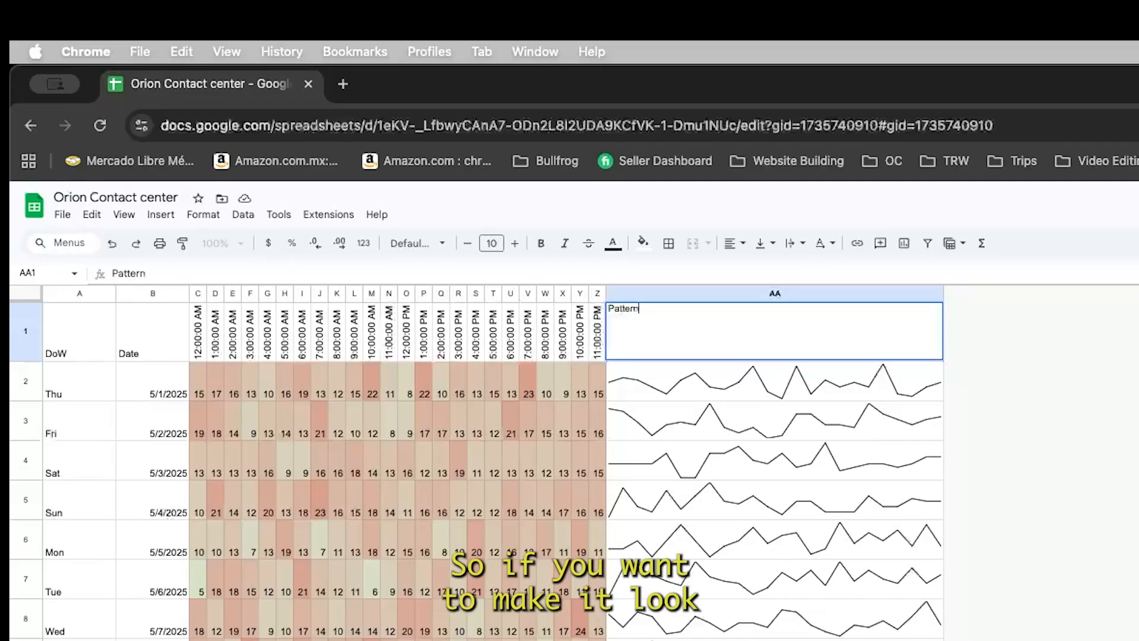
key(Return)
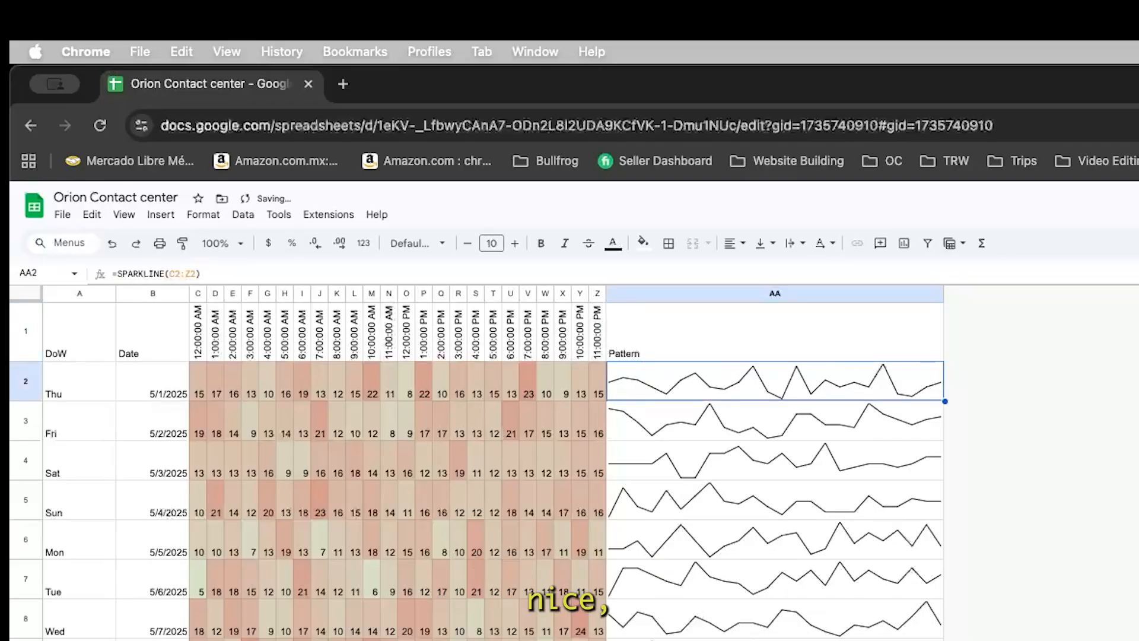
Step: Give the header row A1:AA1 a blue fill and white text
key(Left)
key(Up)
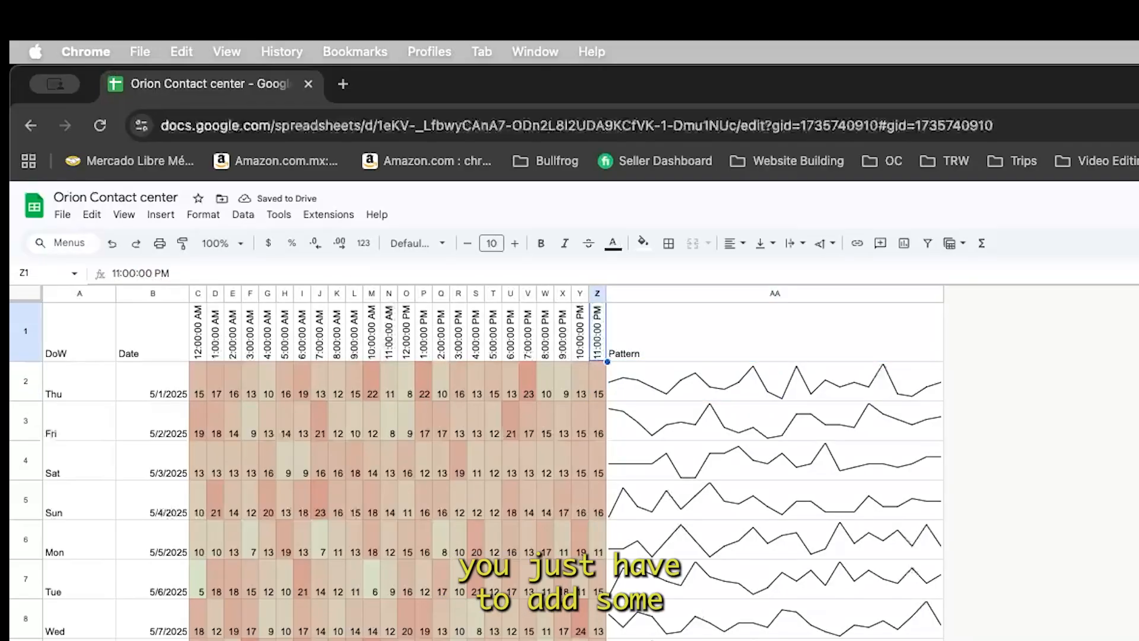
key(super+Left)
key(super+shift+Right)
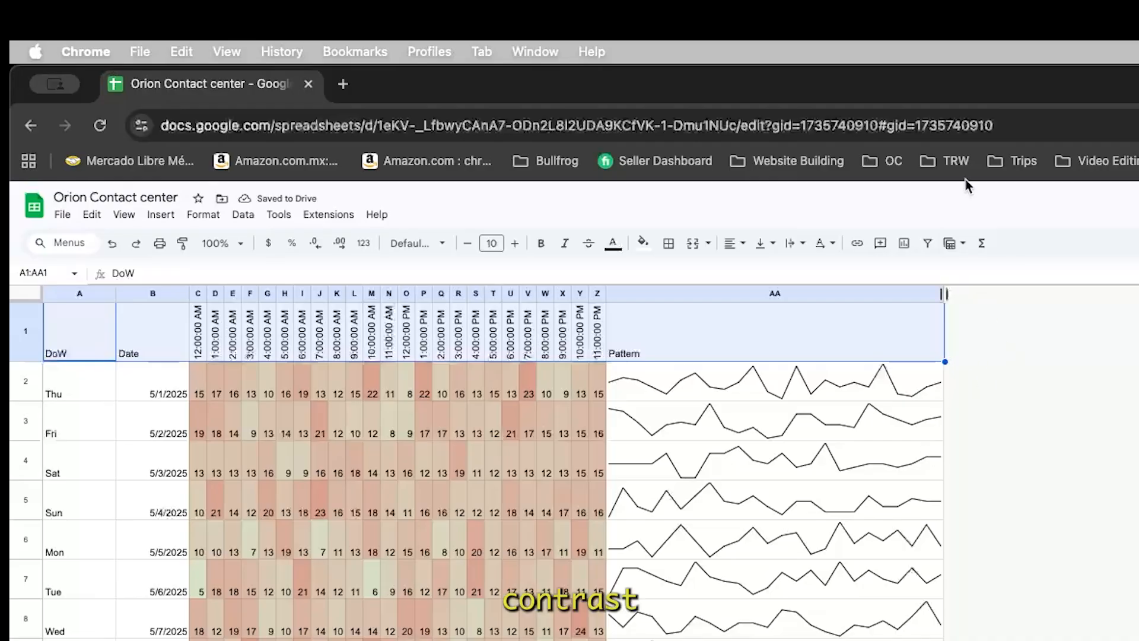
click(643, 243)
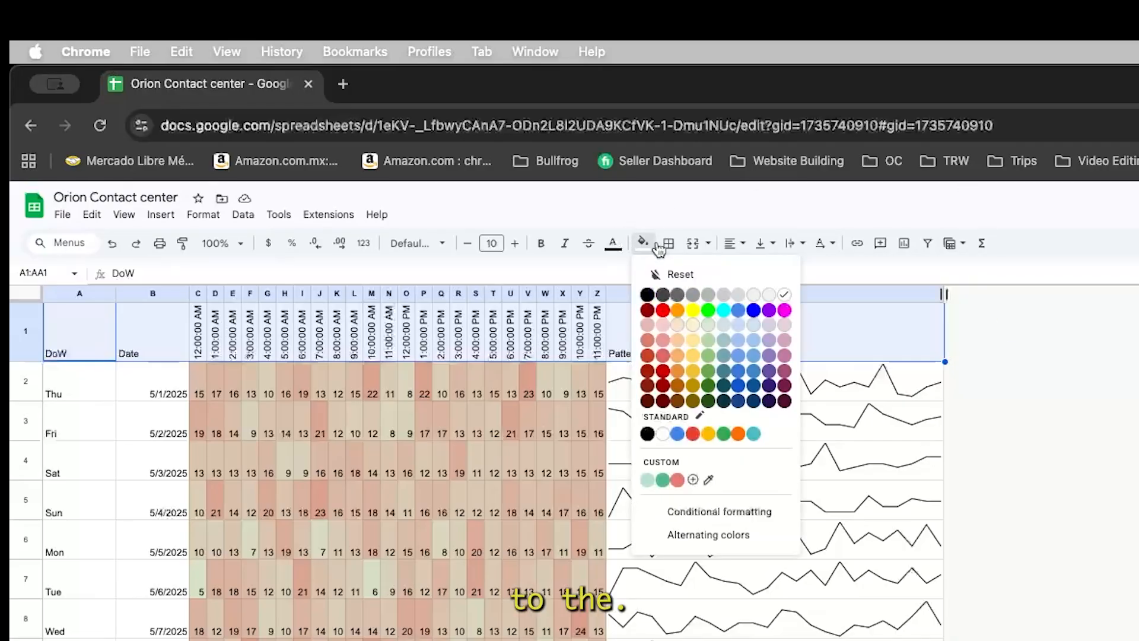
click(753, 310)
click(613, 242)
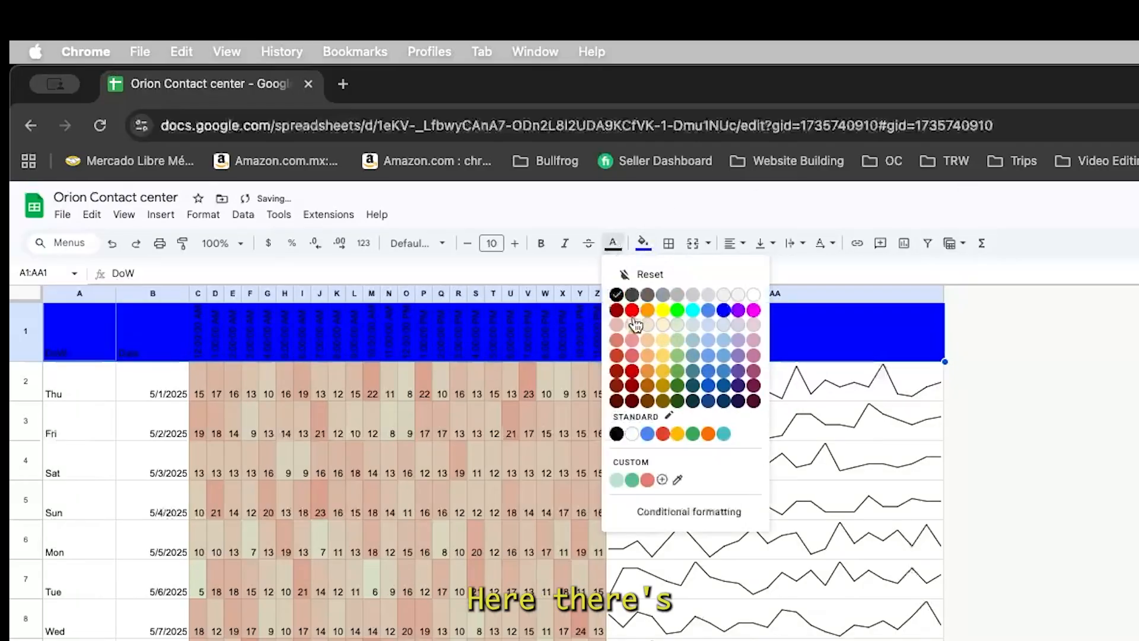
click(754, 294)
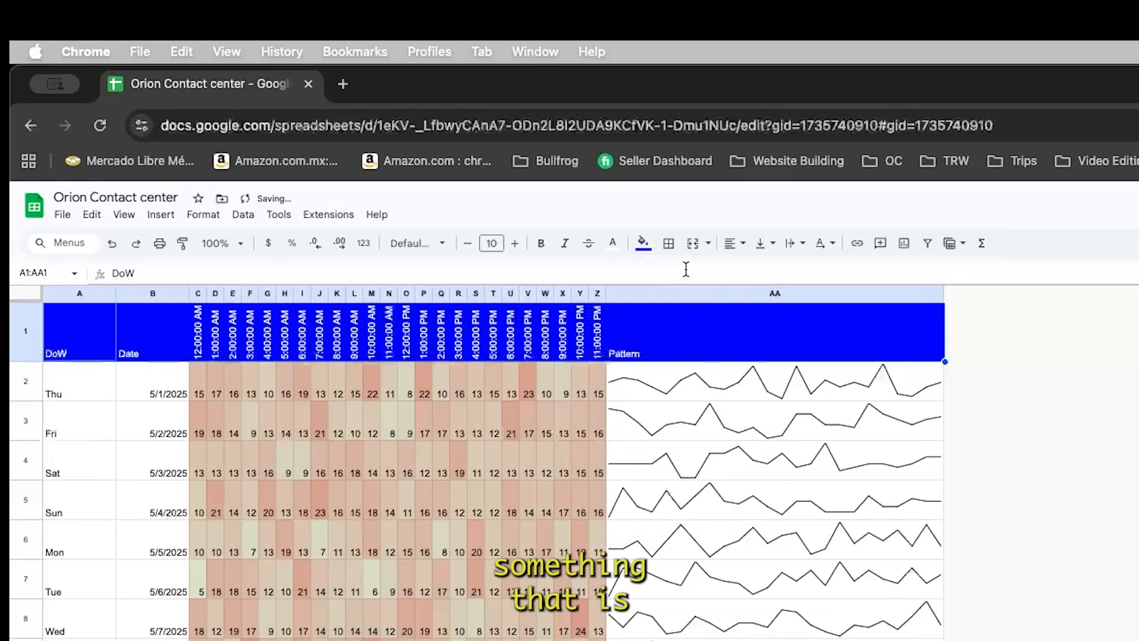
Step: Change the header row's fill to a dark teal
click(642, 243)
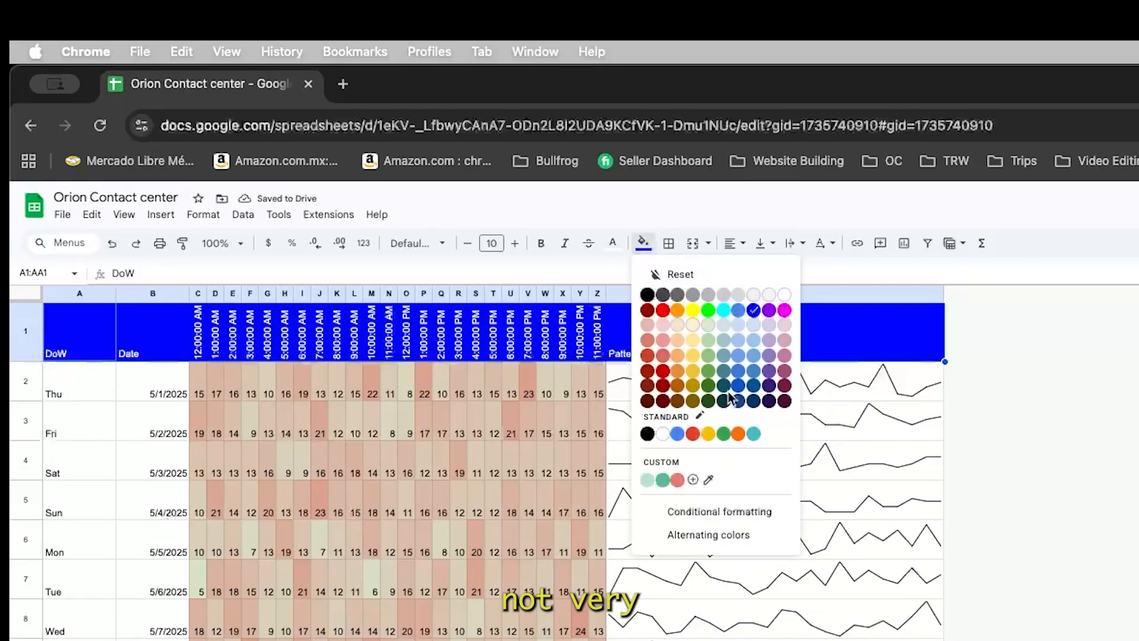
click(731, 396)
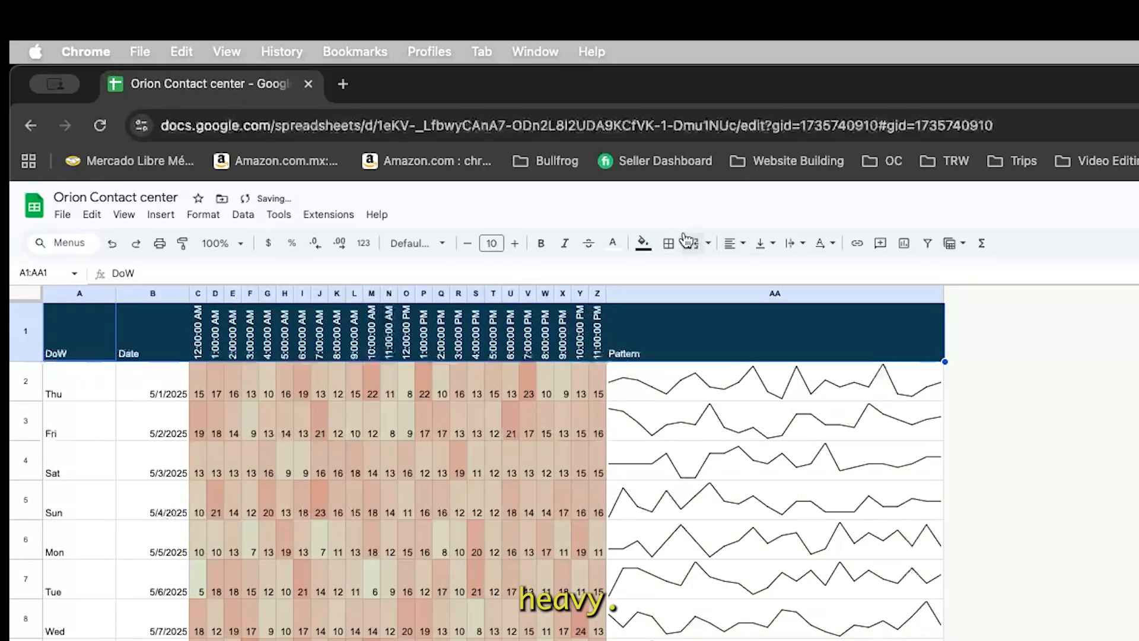
click(706, 373)
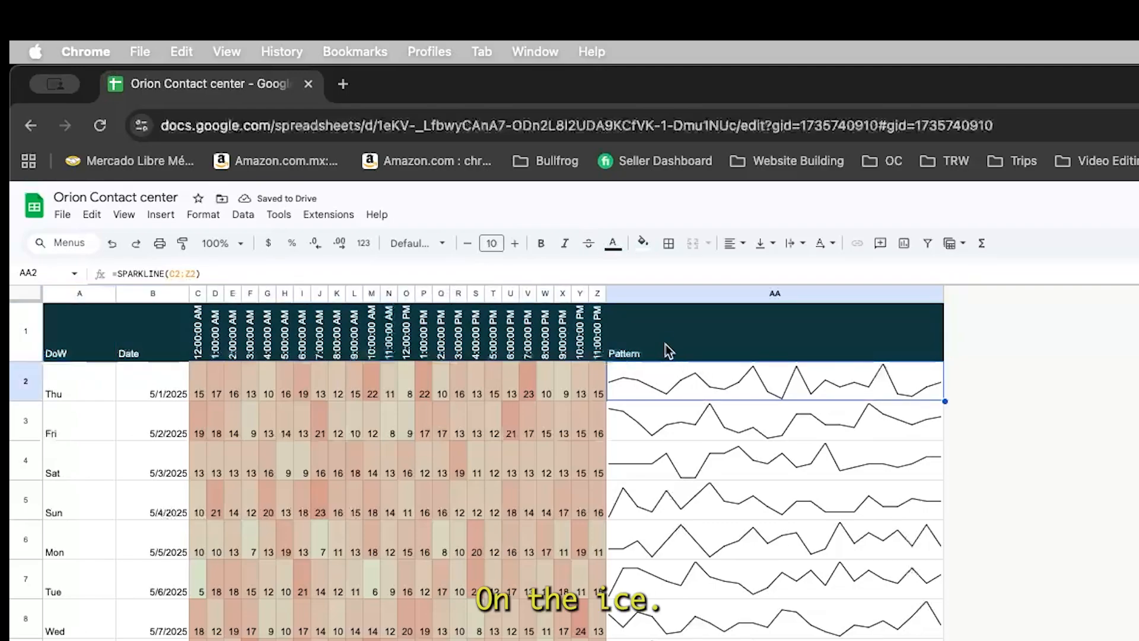
Step: Center the header labels in A1:AA1 horizontally
click(670, 352)
key(super+shift+Left)
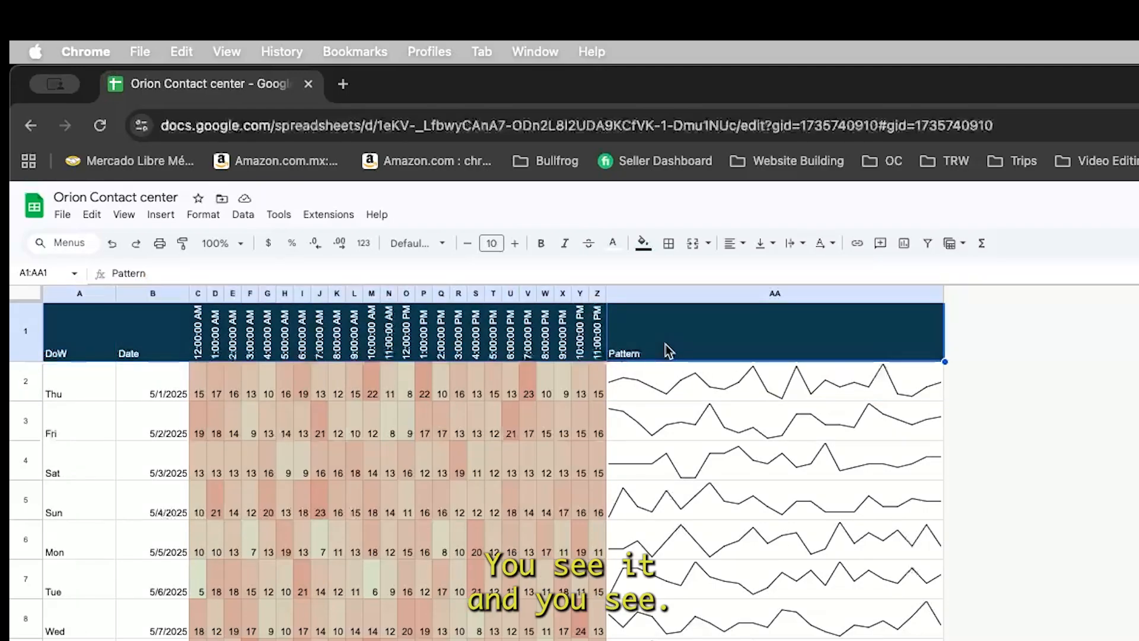
click(730, 244)
click(749, 267)
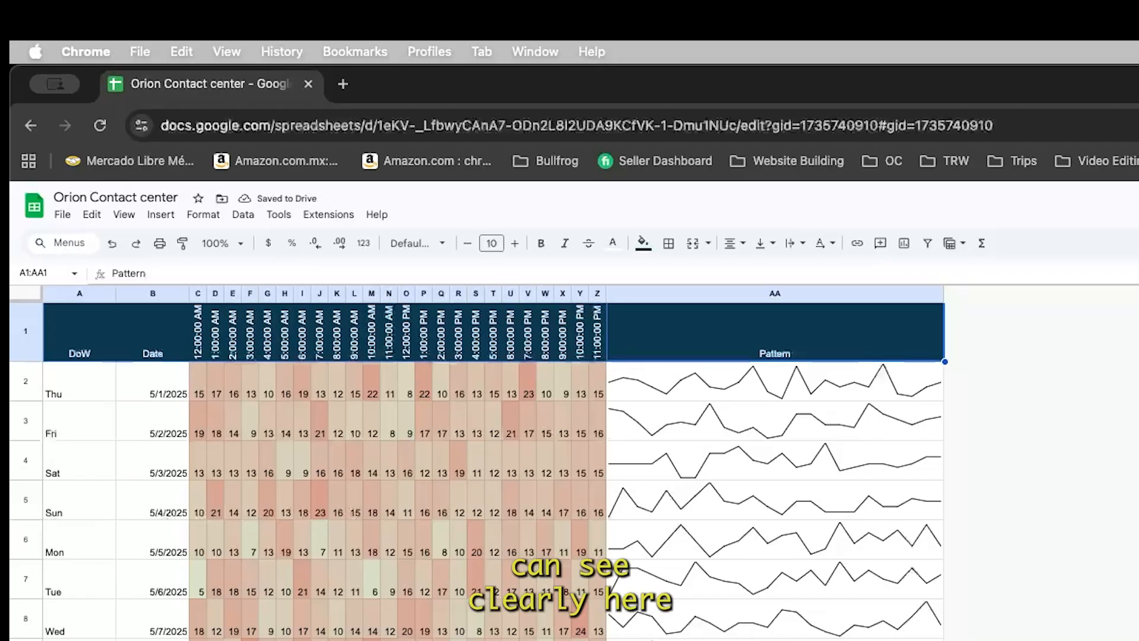
scroll(893, 578, down, 5)
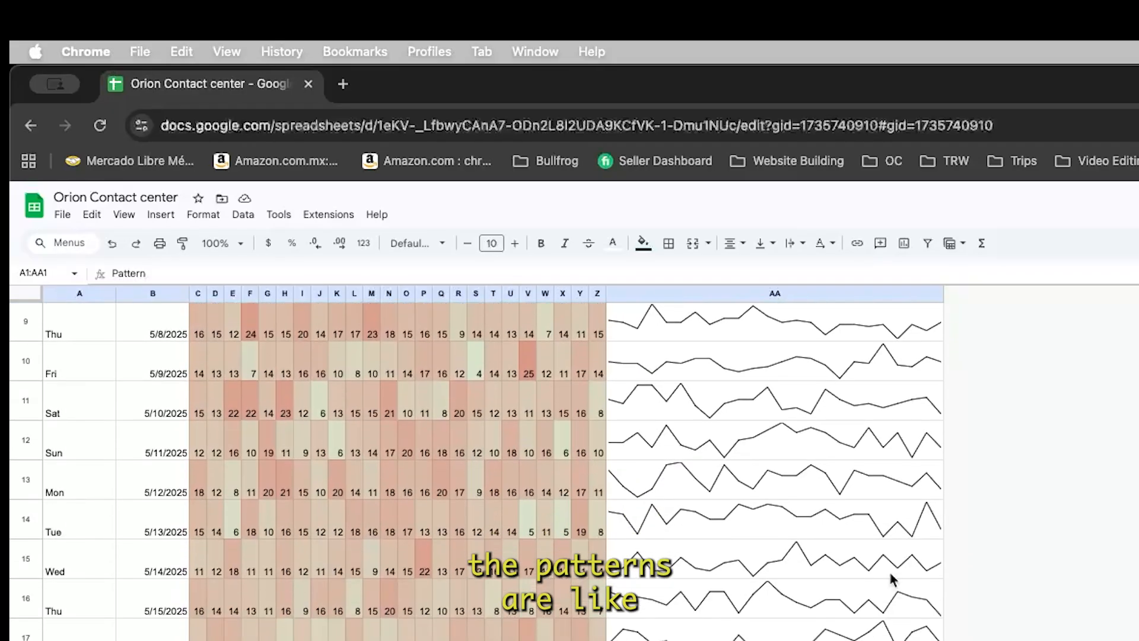
scroll(476, 472, down, 6)
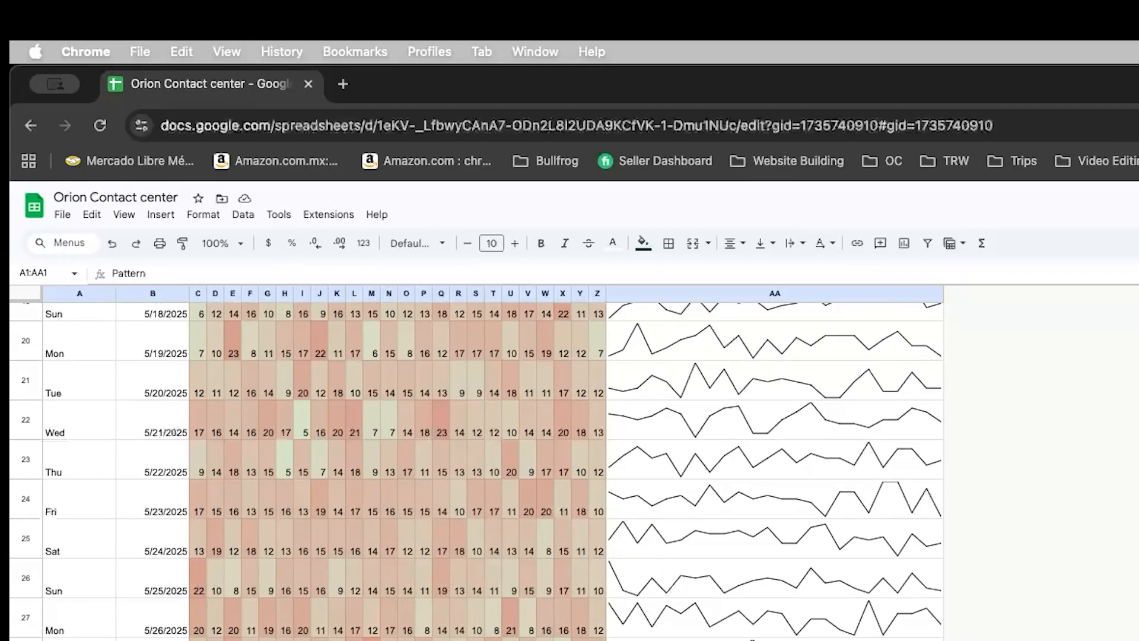
Step: Examine the hourly volumes and sparkline patterns across the dates, including the formulas in C2, AA2 and AA3
scroll(777, 587, down, 5)
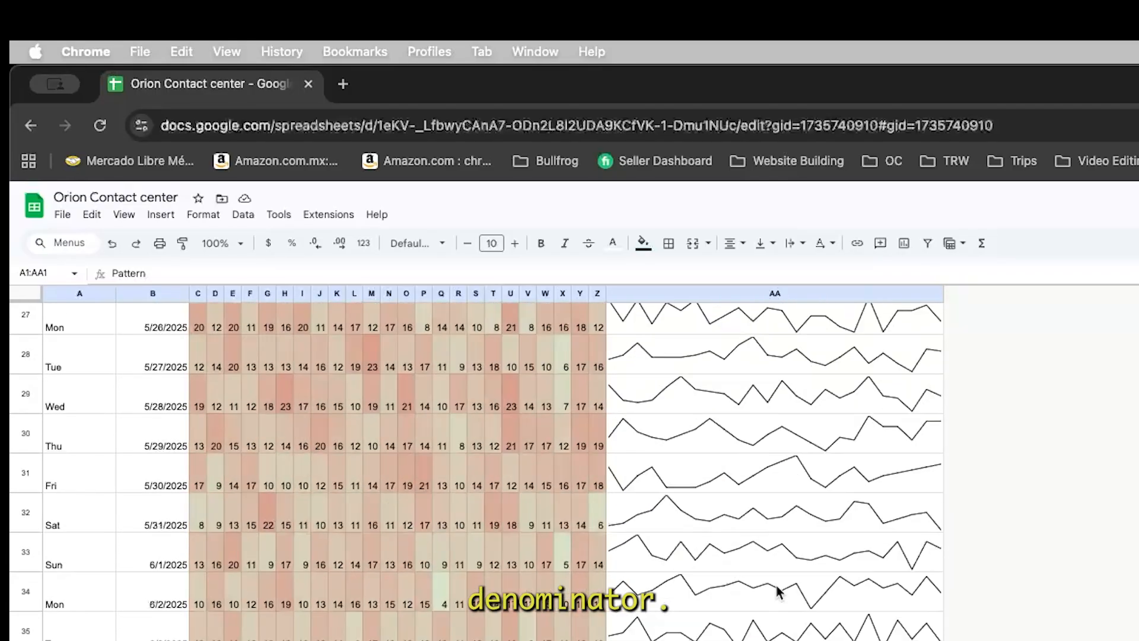
scroll(778, 590, down, 9)
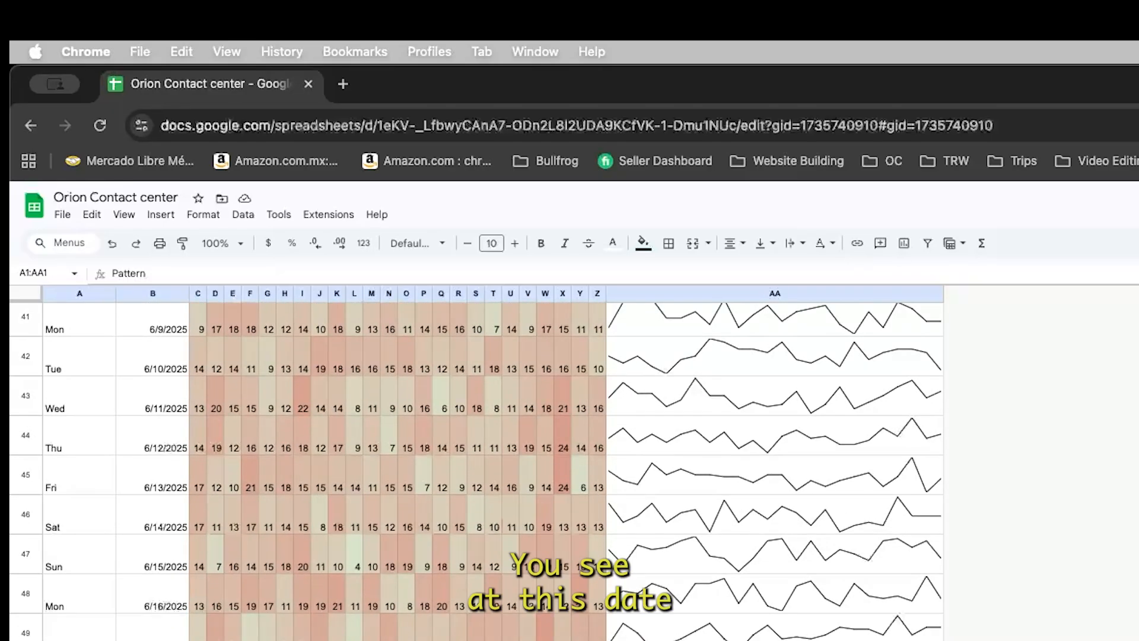
scroll(778, 472, down, 3)
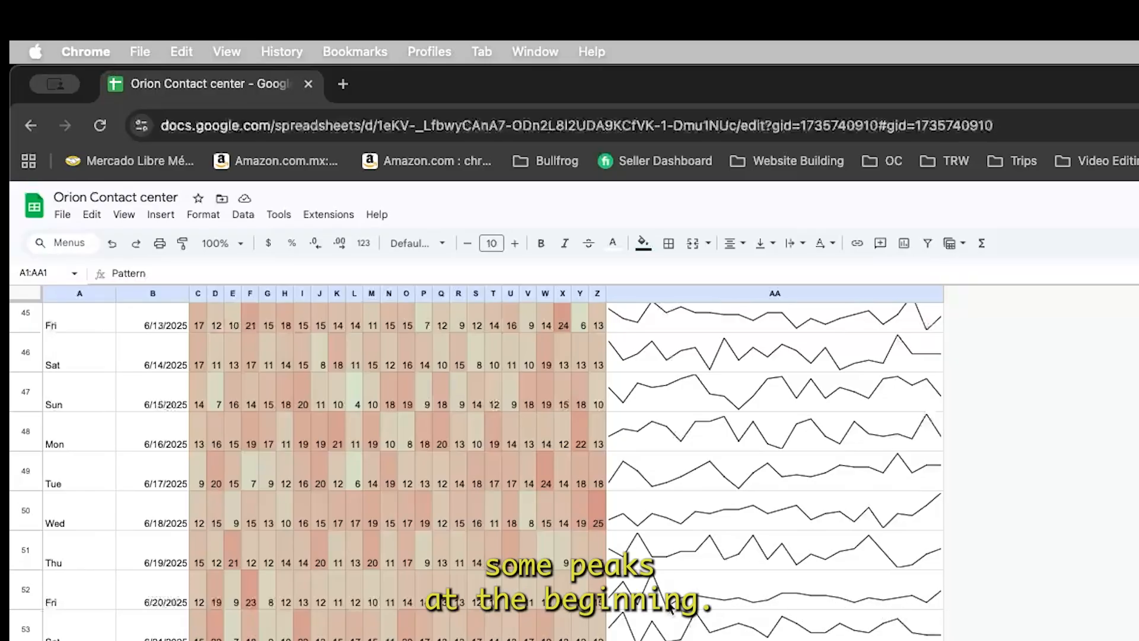
scroll(735, 608, down, 10)
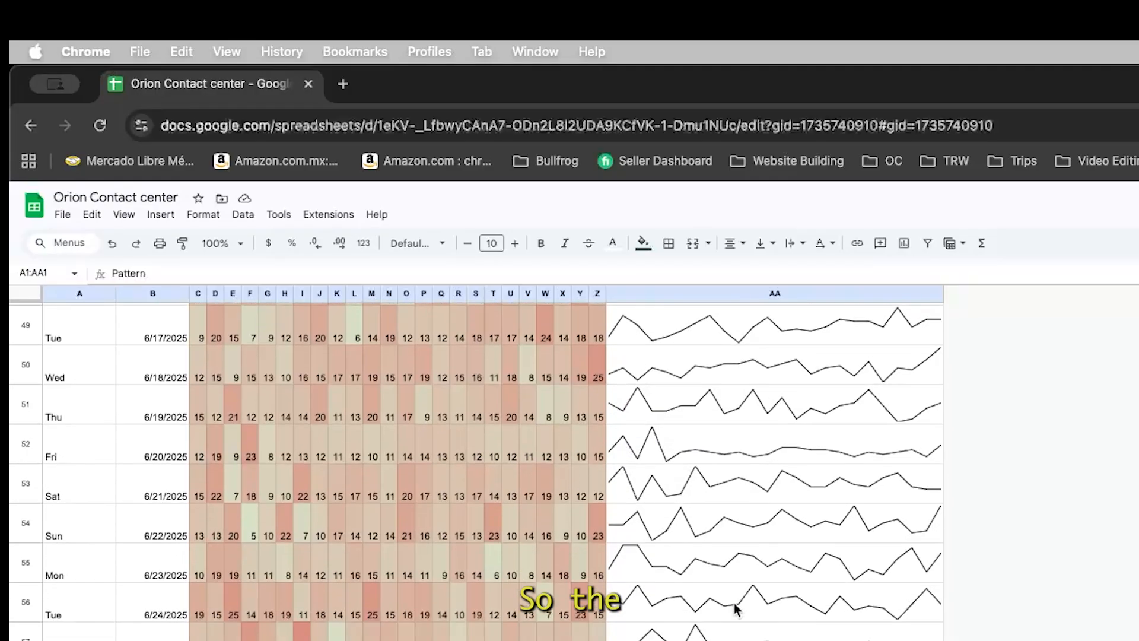
scroll(736, 608, down, 20)
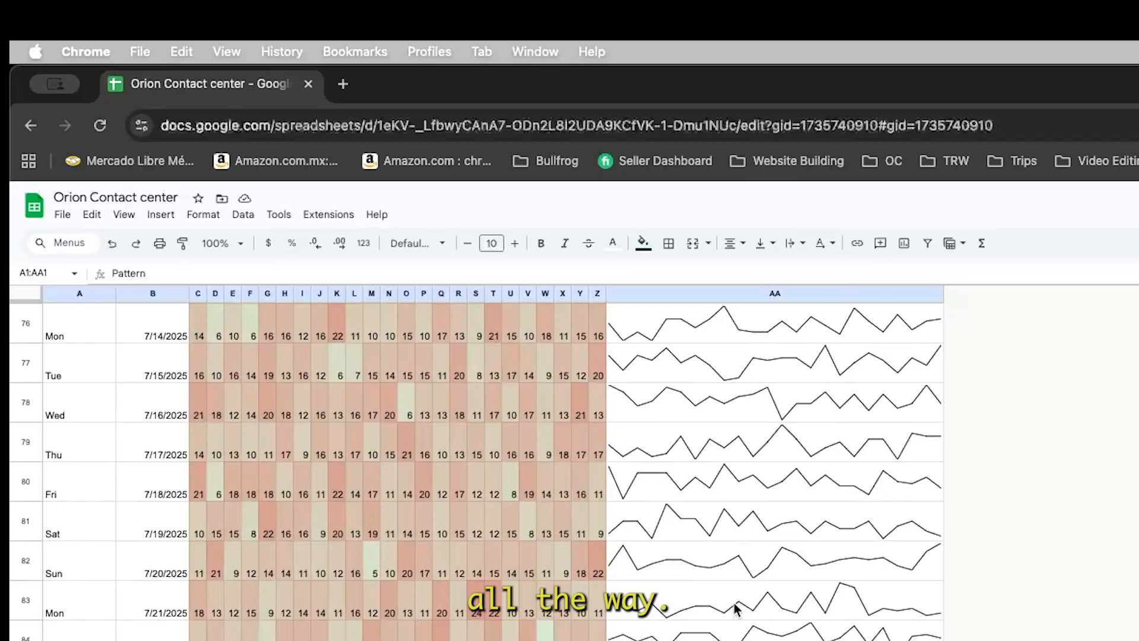
scroll(736, 608, down, 15)
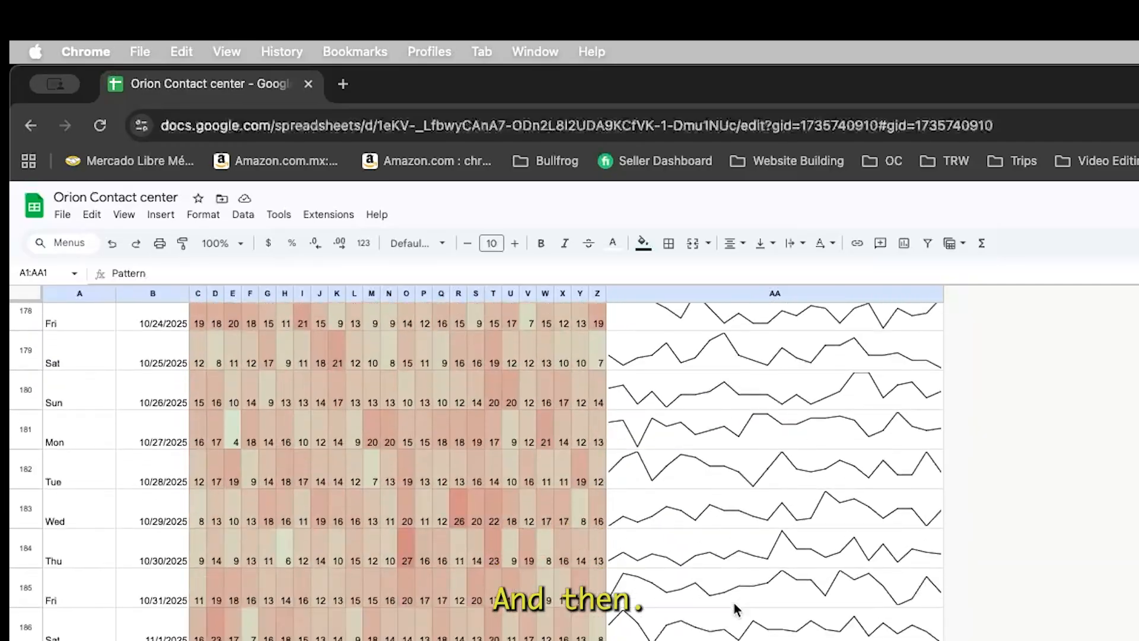
scroll(736, 608, up, 20)
scroll(736, 608, up, 10)
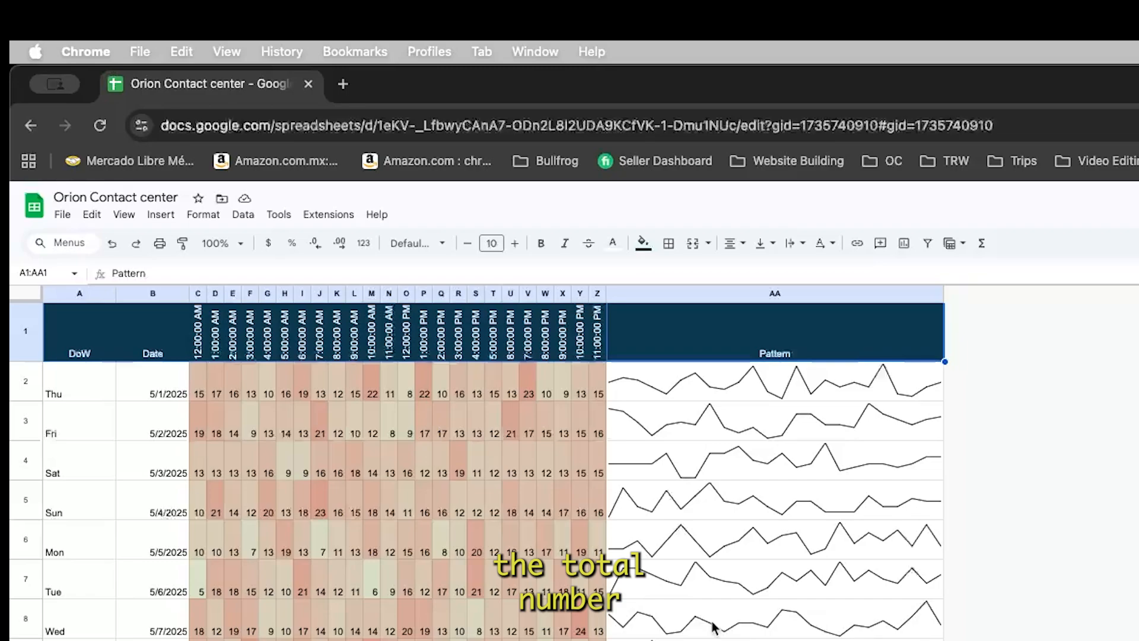
click(199, 395)
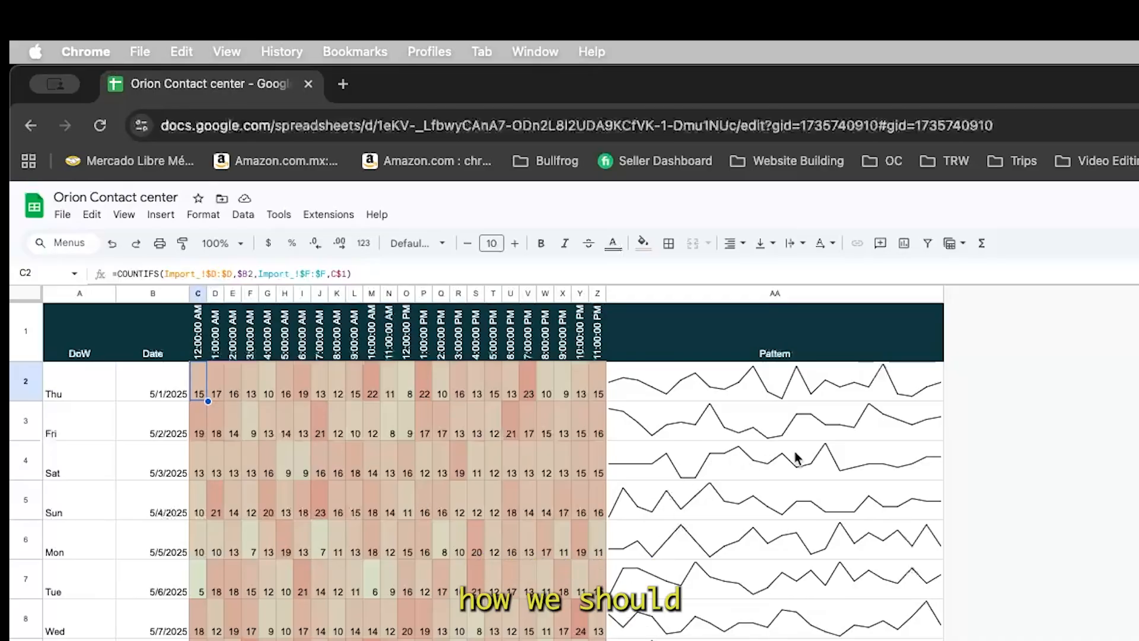
click(792, 365)
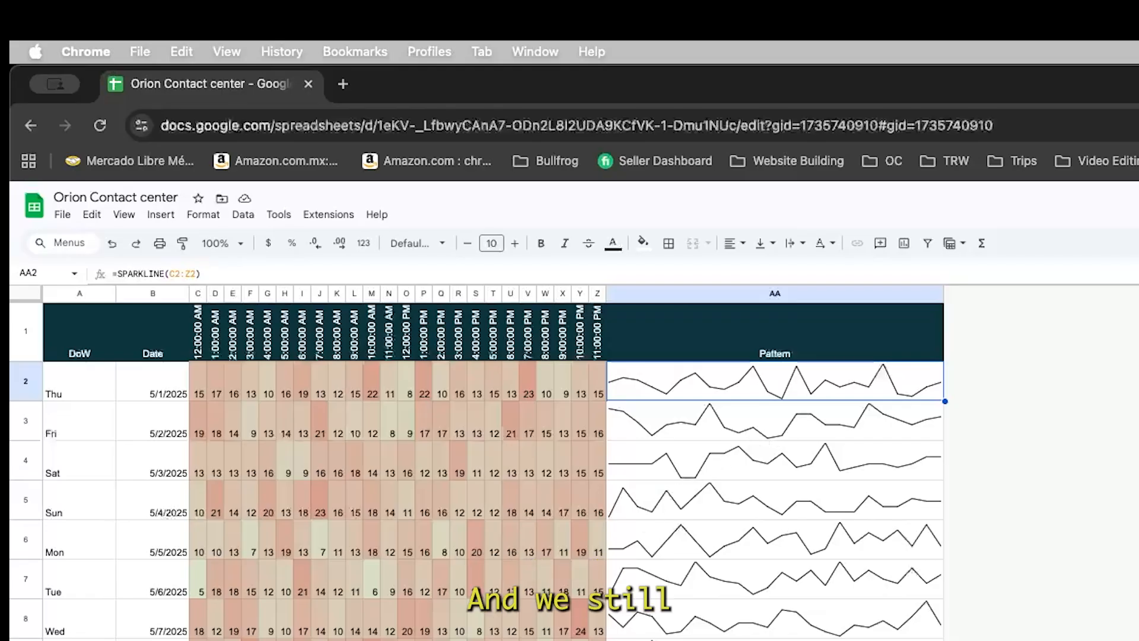
click(752, 437)
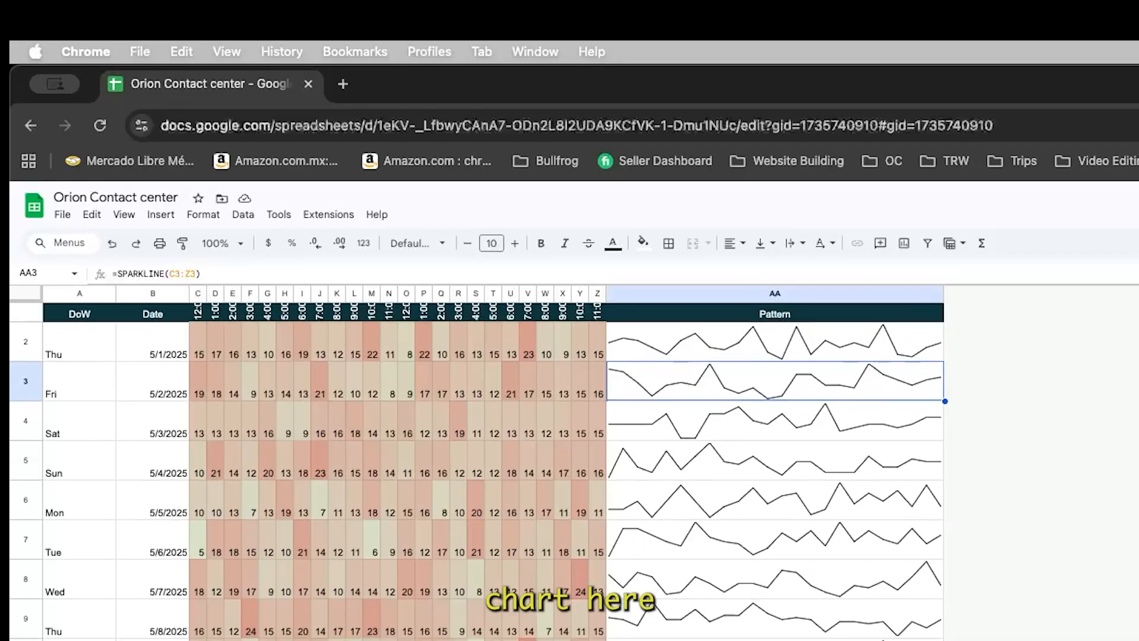
scroll(479, 472, down, 15)
scroll(478, 472, down, 3)
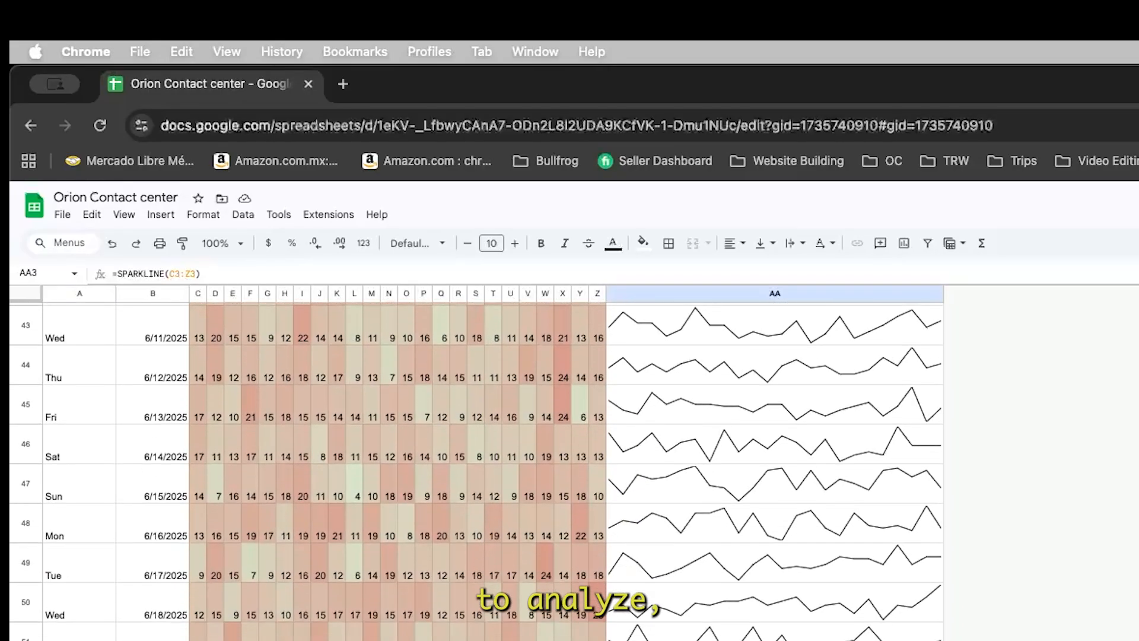
scroll(479, 471, up, 18)
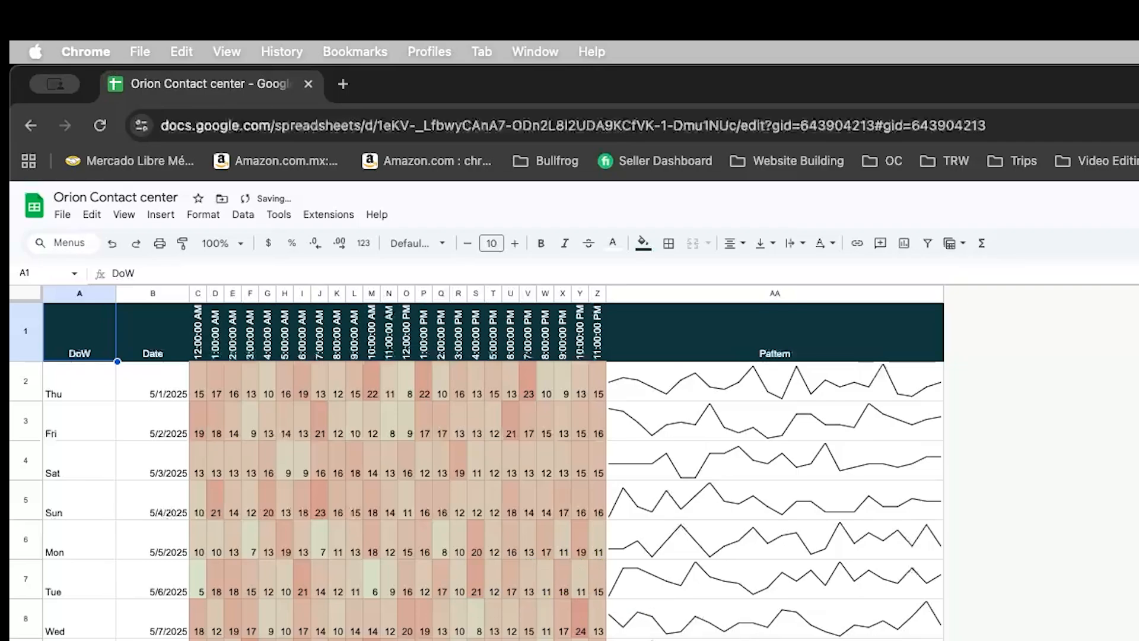
Step: Insert a blank row above the header row of the Interval level_Dynamic sheet
click(562, 640)
key(super+Home)
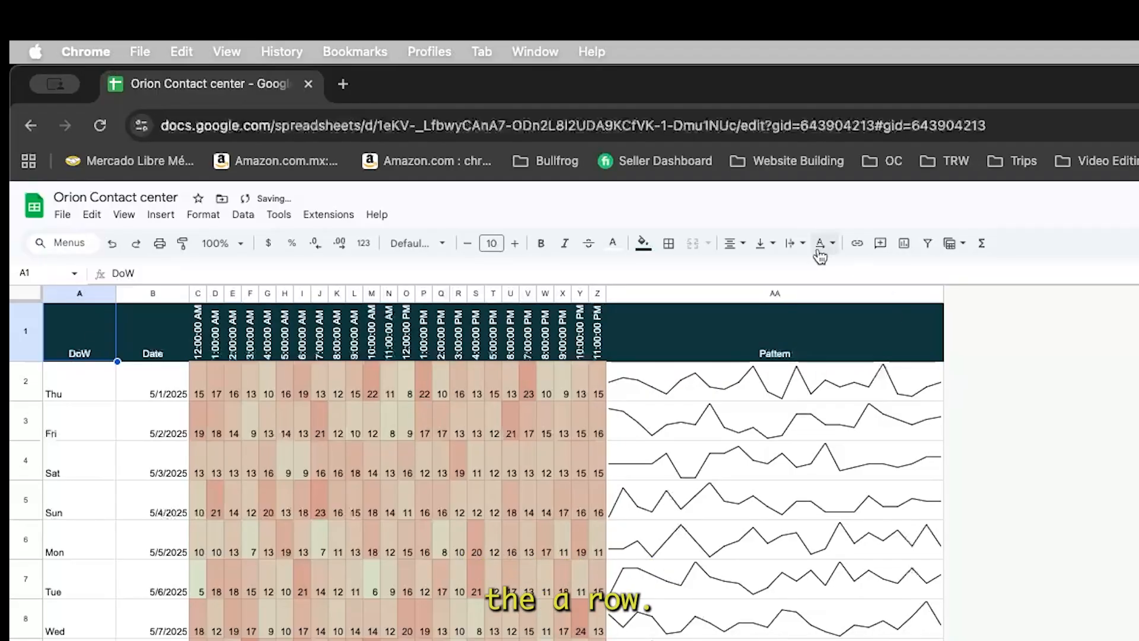
right_click(16, 323)
click(144, 454)
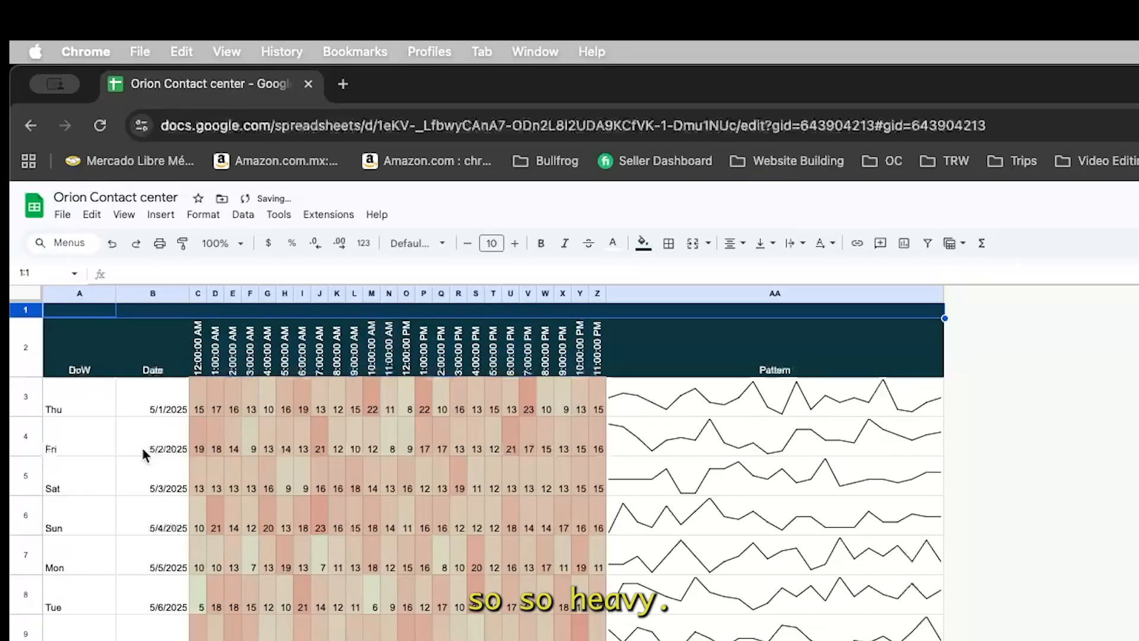
Step: Enter the label "Channel" in A1 of the new row
click(596, 312)
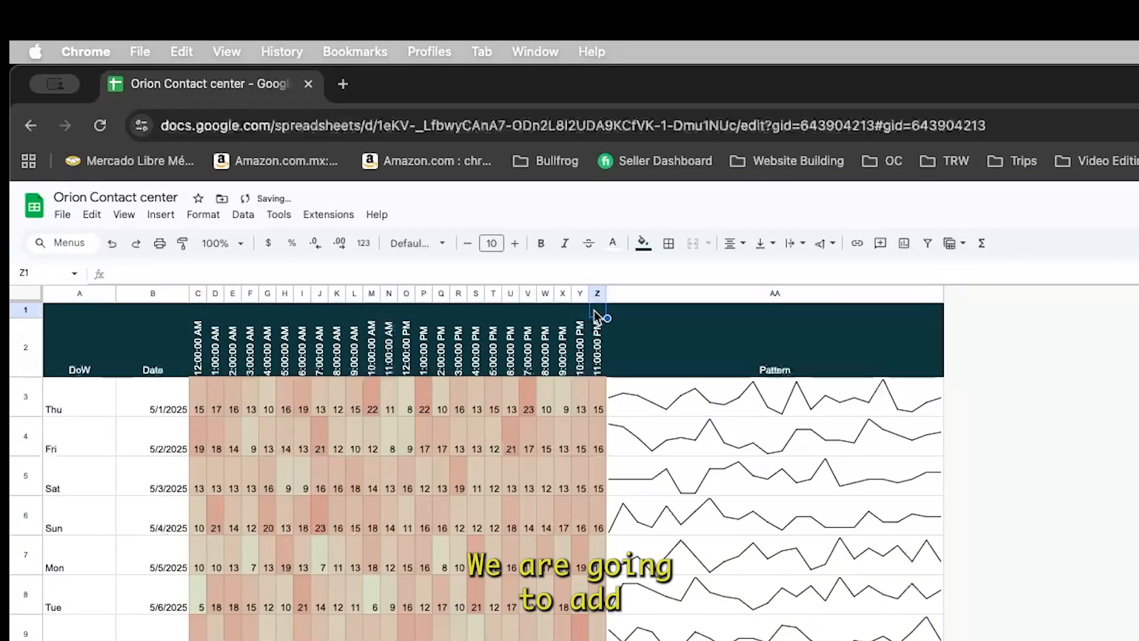
key(Home)
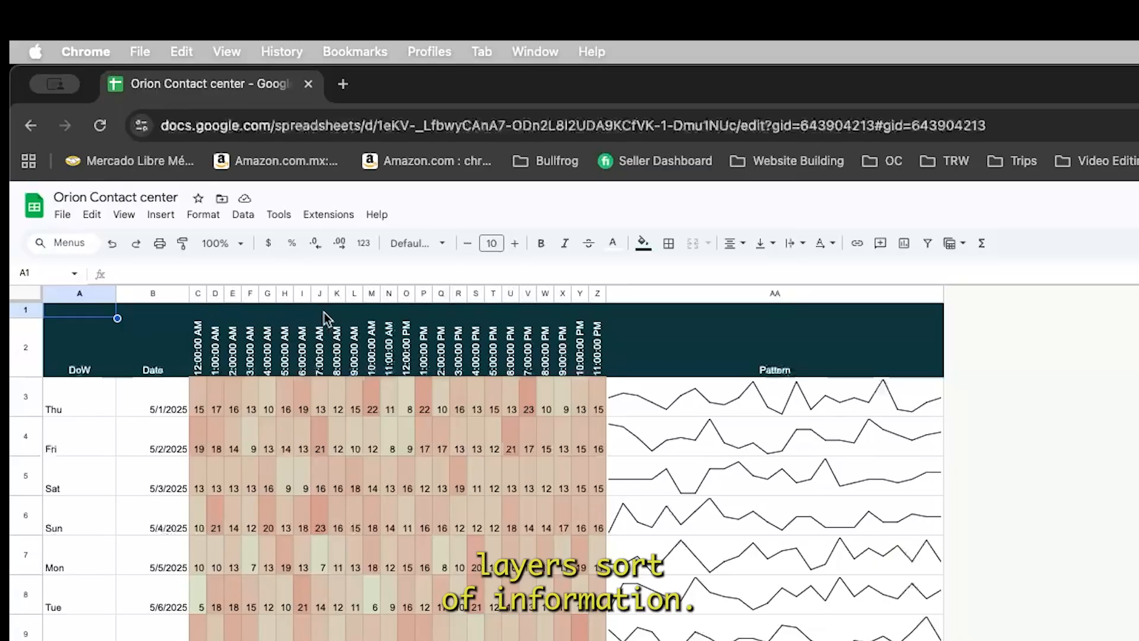
text(Cha)
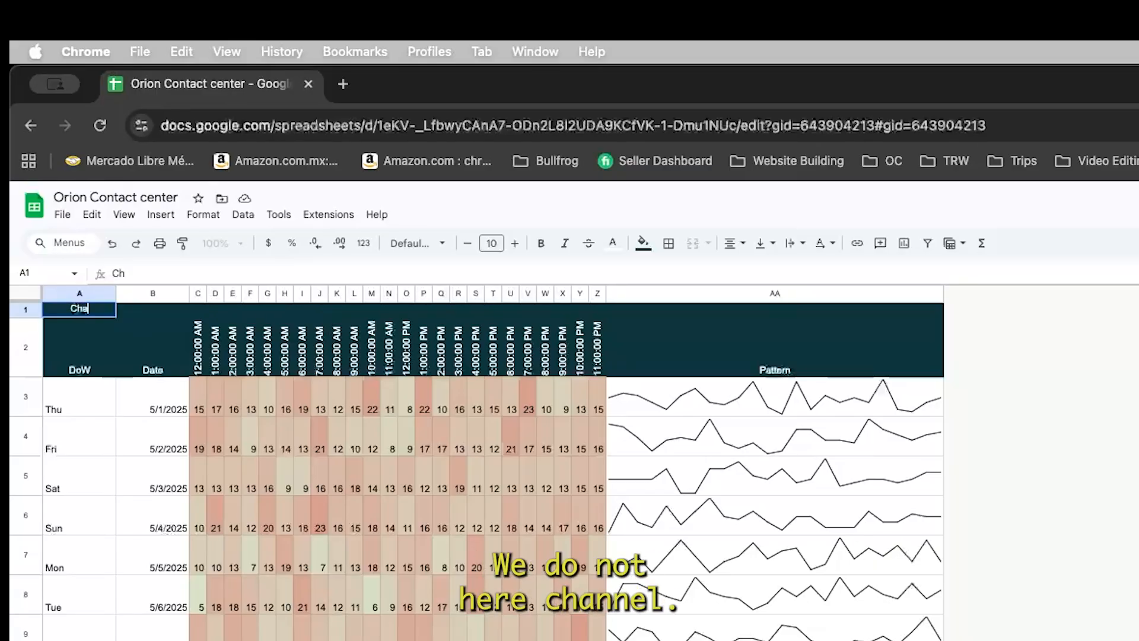
text(nnel)
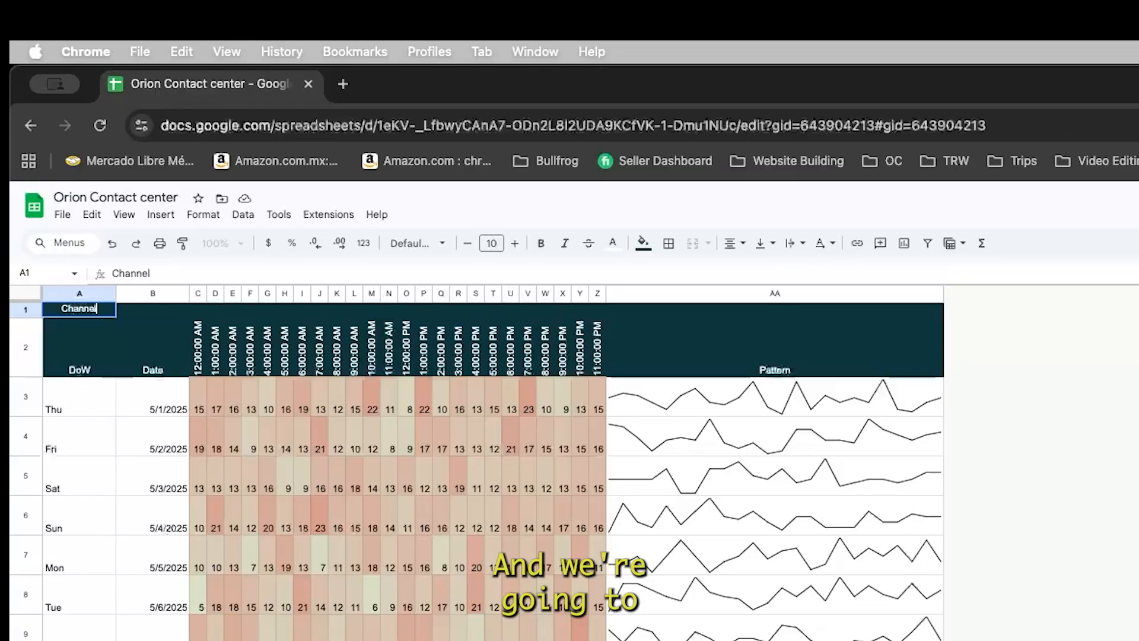
key(Return)
Step: Enter the label "Language" in C1
key(Up)
key(Right)
key(Right)
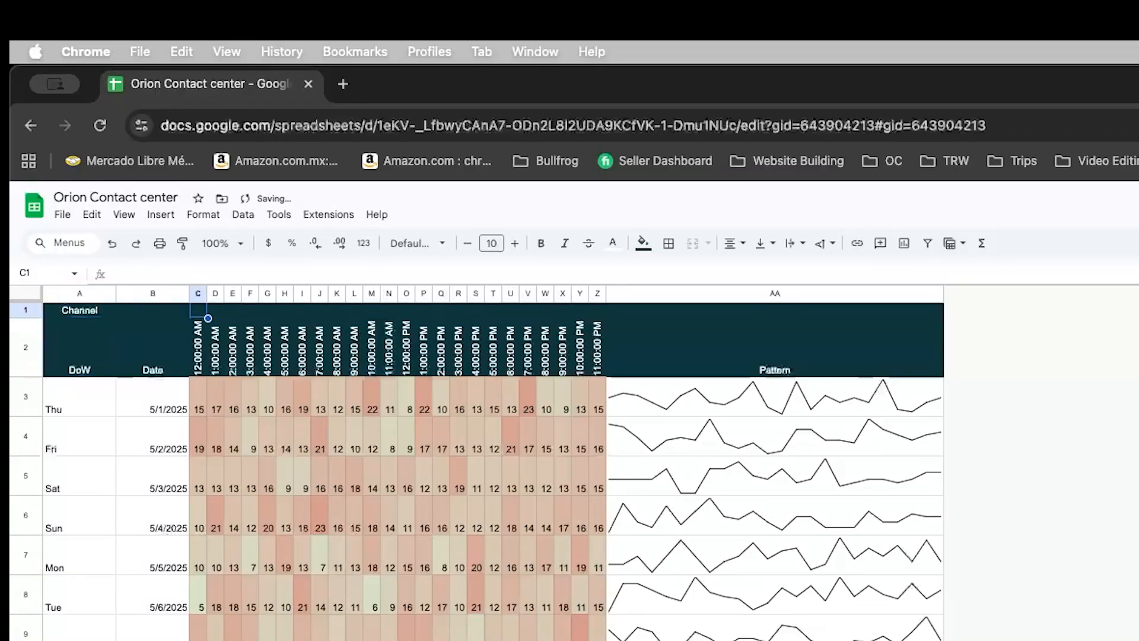
text(Language)
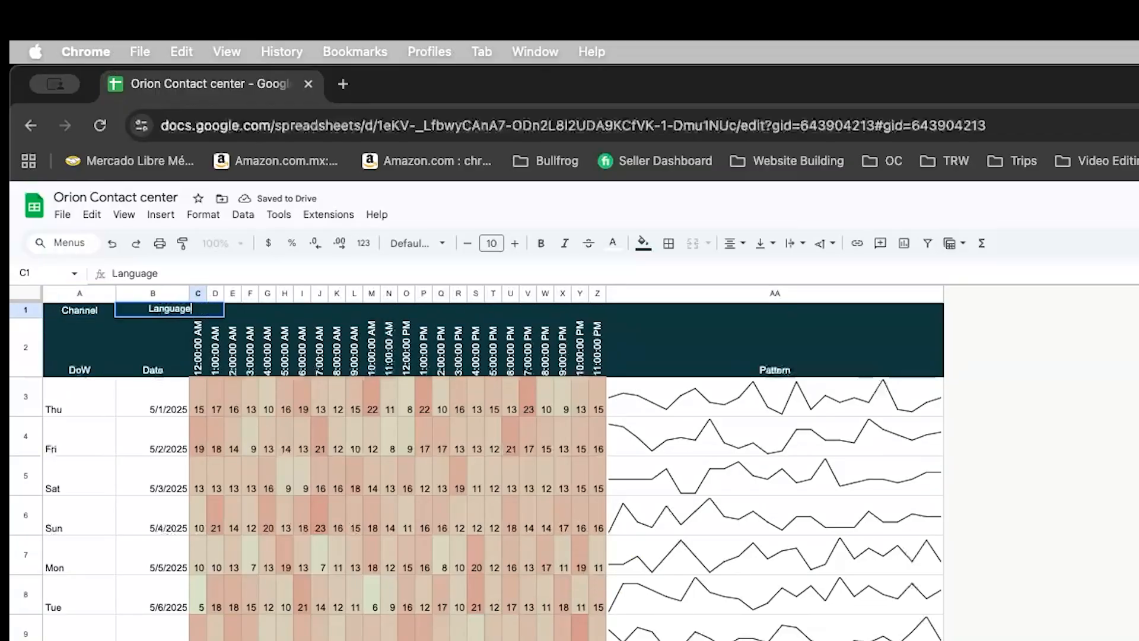
key(Return)
key(Up)
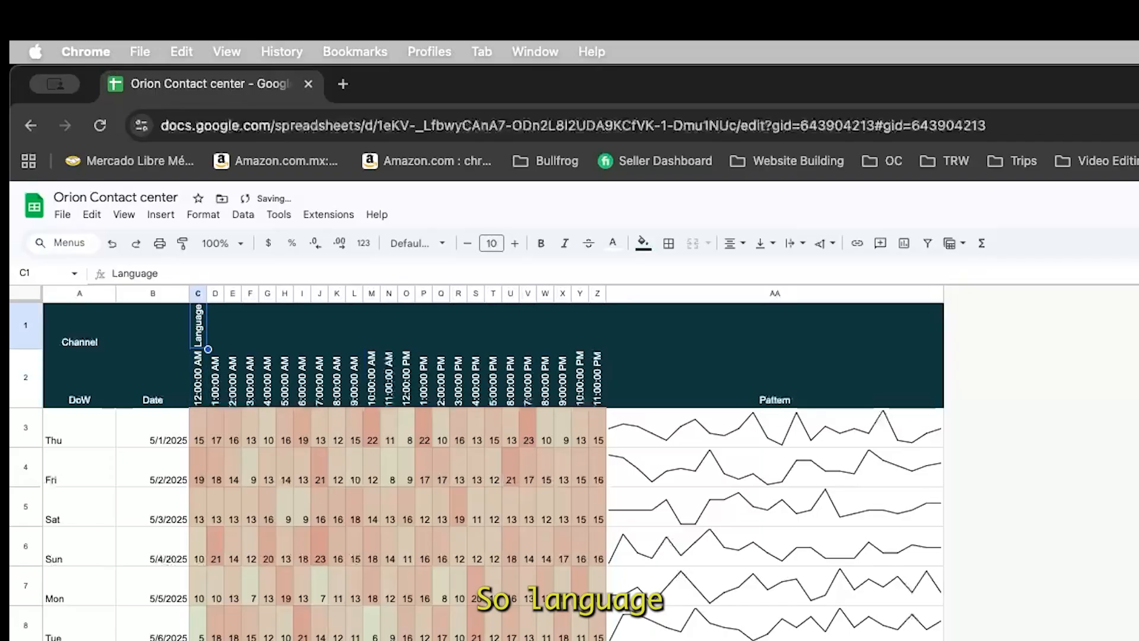
Step: Copy the formatting of the Channel label in A1 onto the Language label in C1 so it reads horizontally
click(101, 323)
click(182, 243)
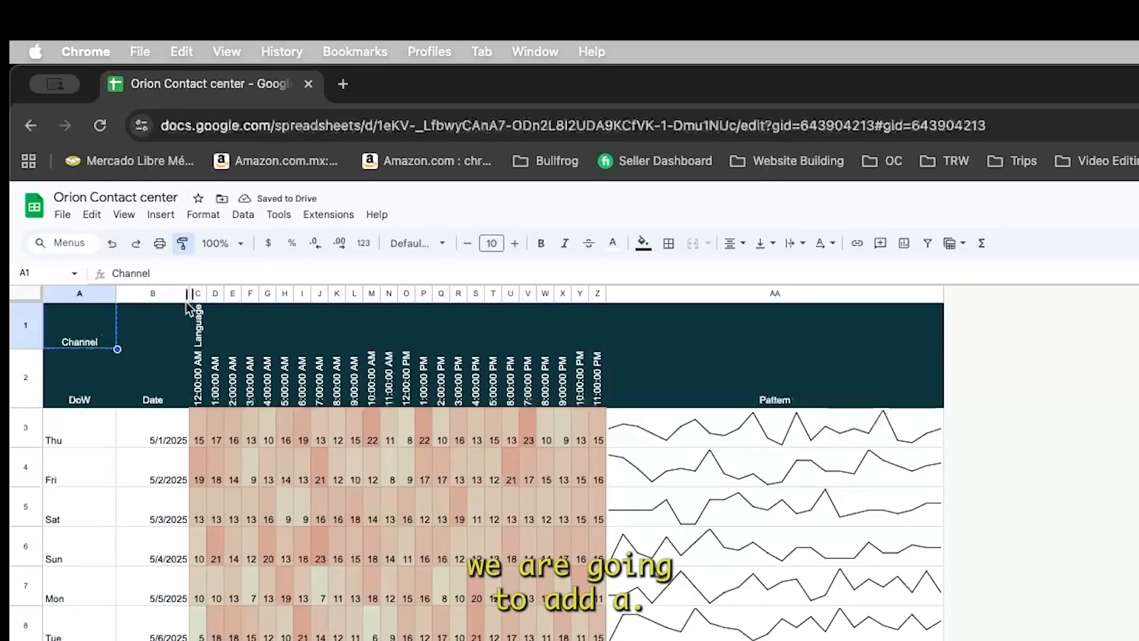
click(200, 337)
click(200, 337)
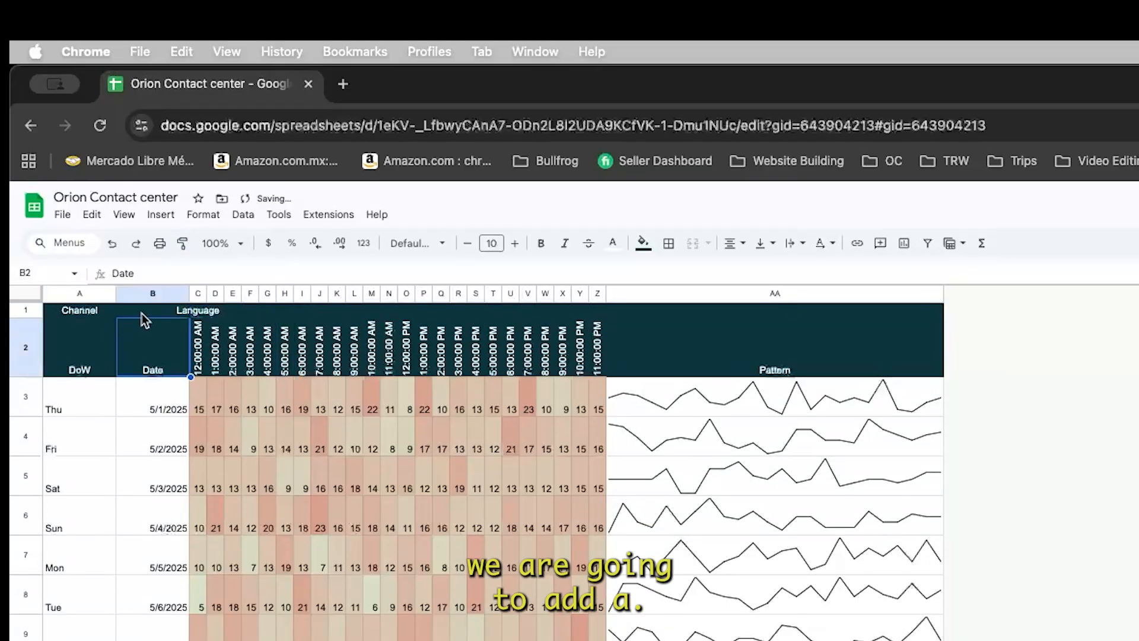
Step: Add a dropdown to B1 beside the Channel label and set its criteria to Dropdown (from a range)
click(143, 314)
right_click(142, 319)
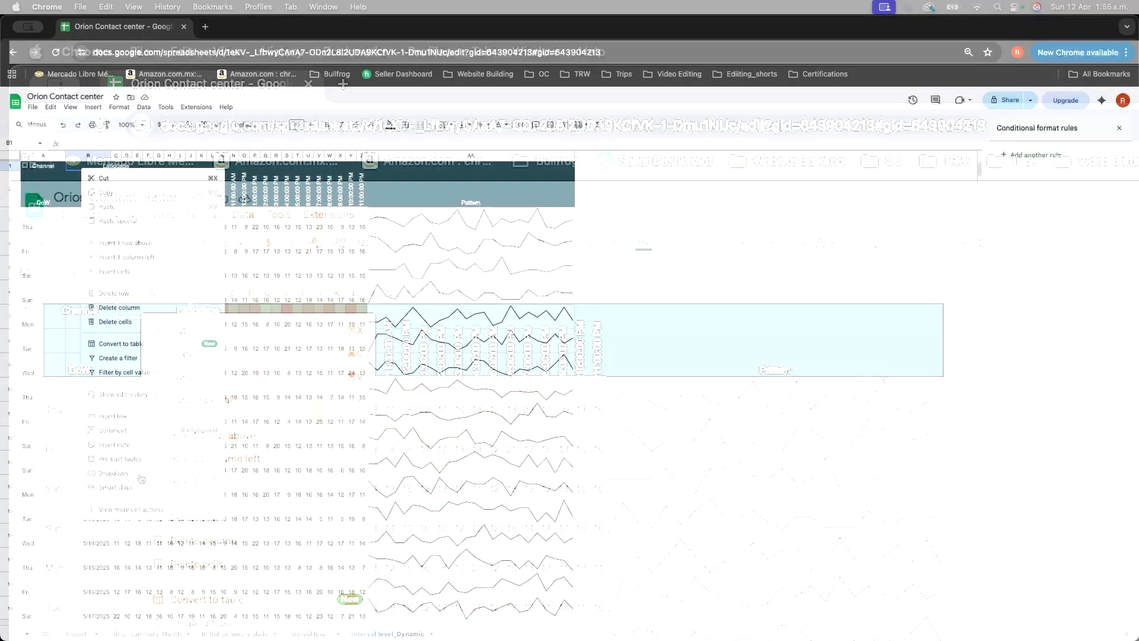
click(140, 473)
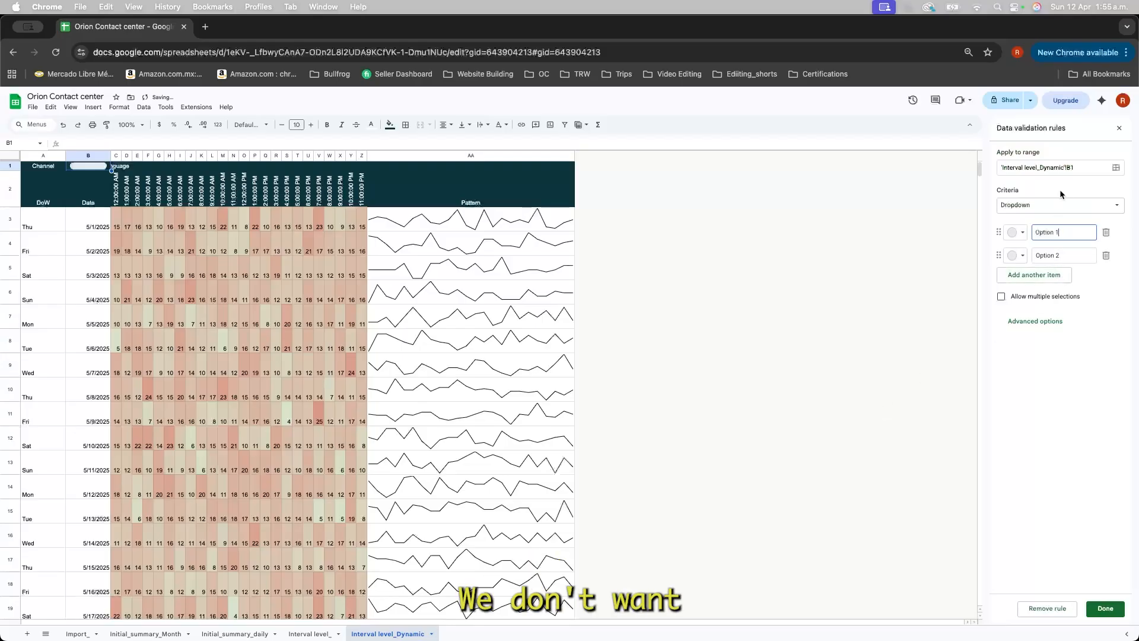
click(1058, 204)
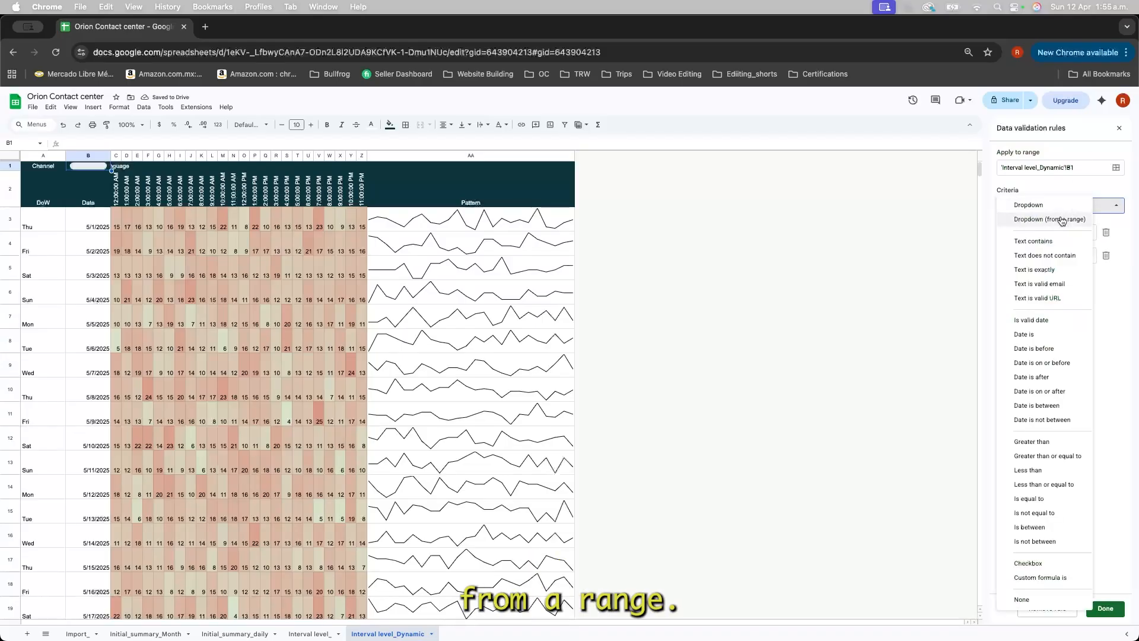
click(1057, 220)
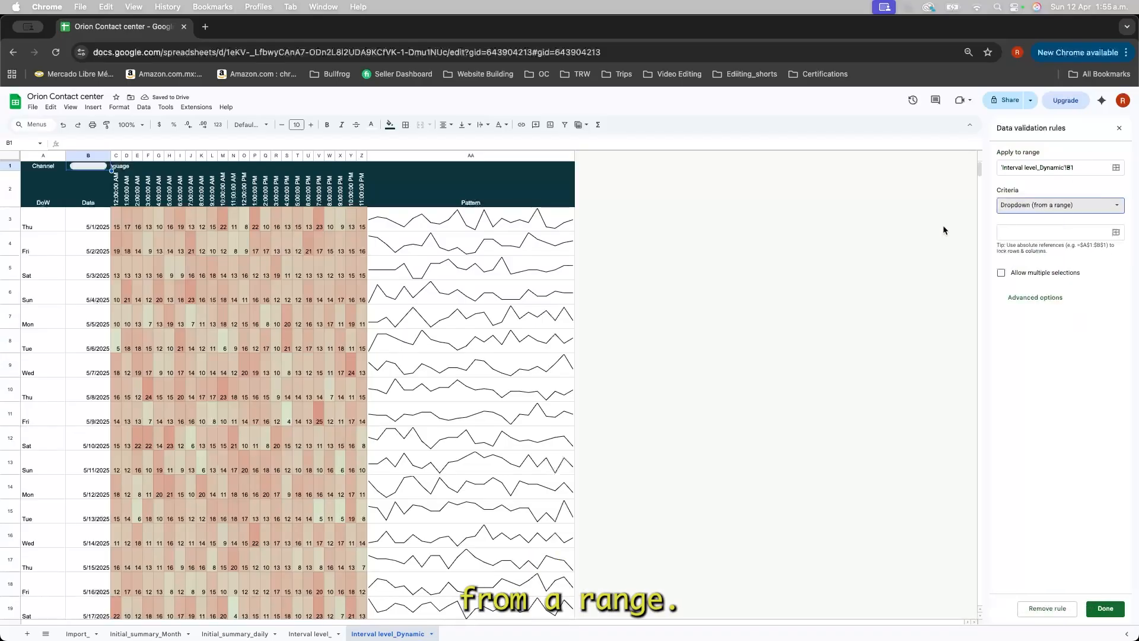
Step: Set the dropdown's source to the channel headers in Initial_summary_Month!D1:H1
click(1116, 232)
click(582, 355)
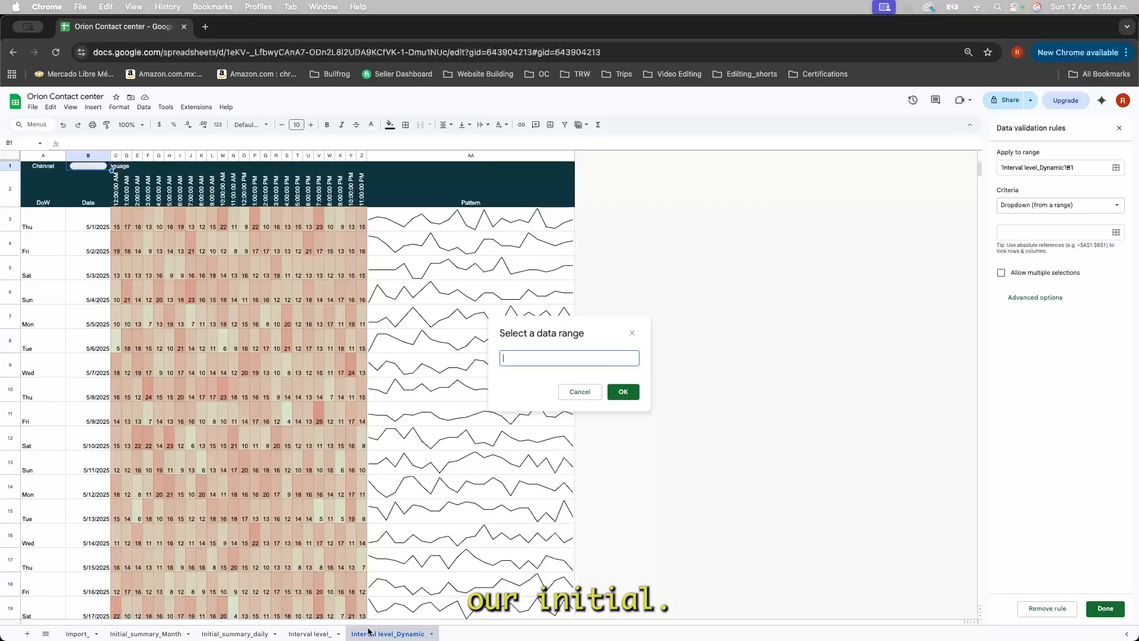
click(237, 634)
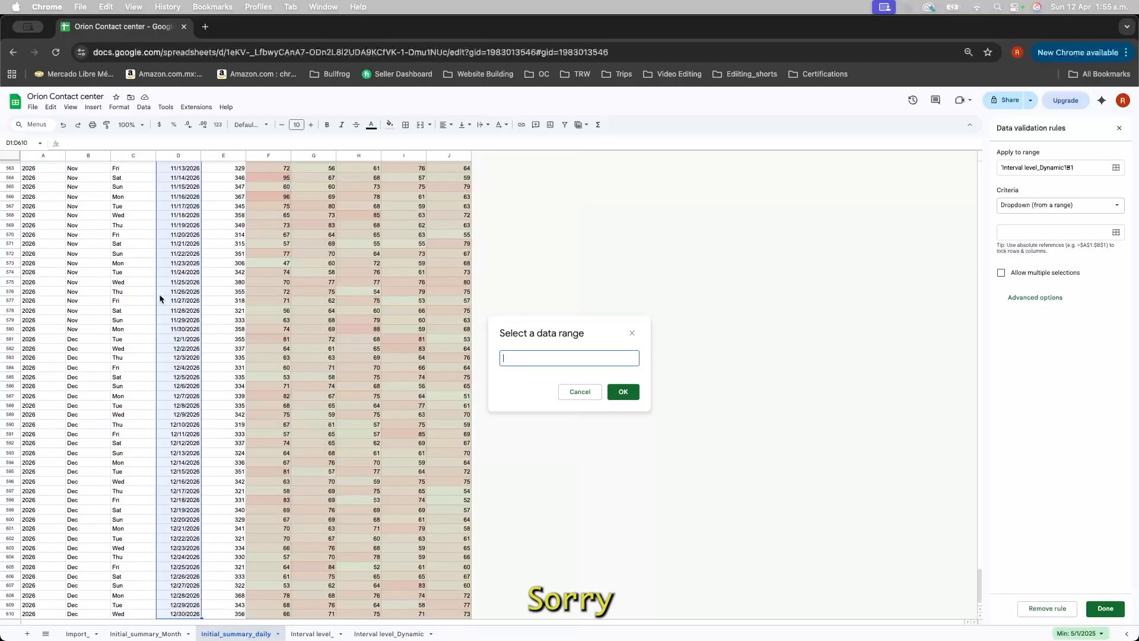
scroll(159, 297, up, 20)
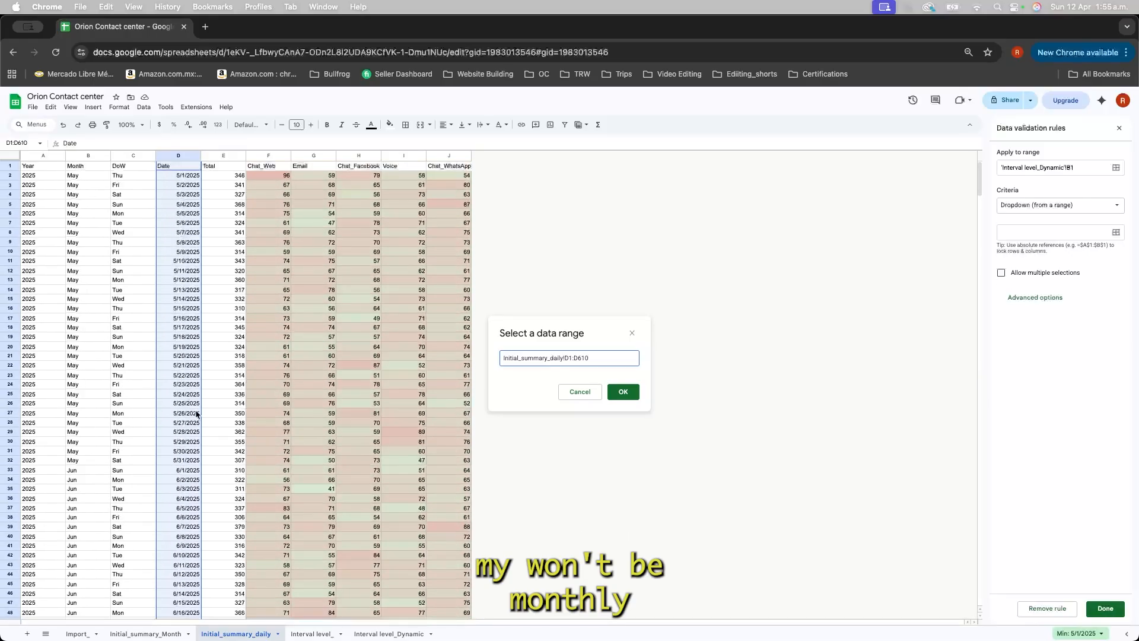
click(158, 634)
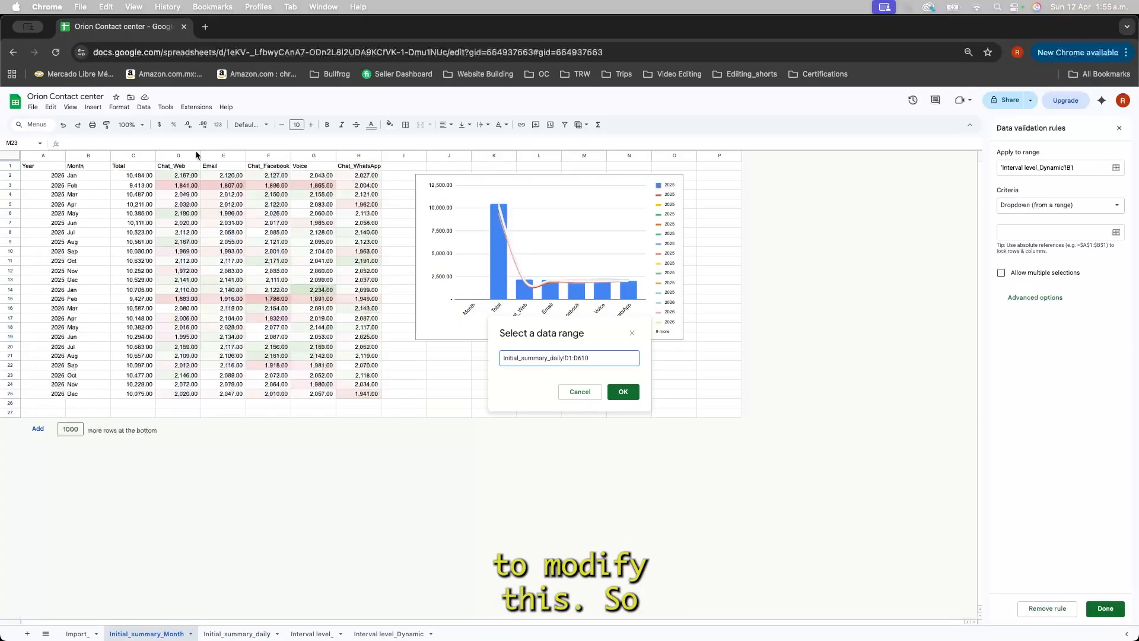
drag(178, 166, 380, 165)
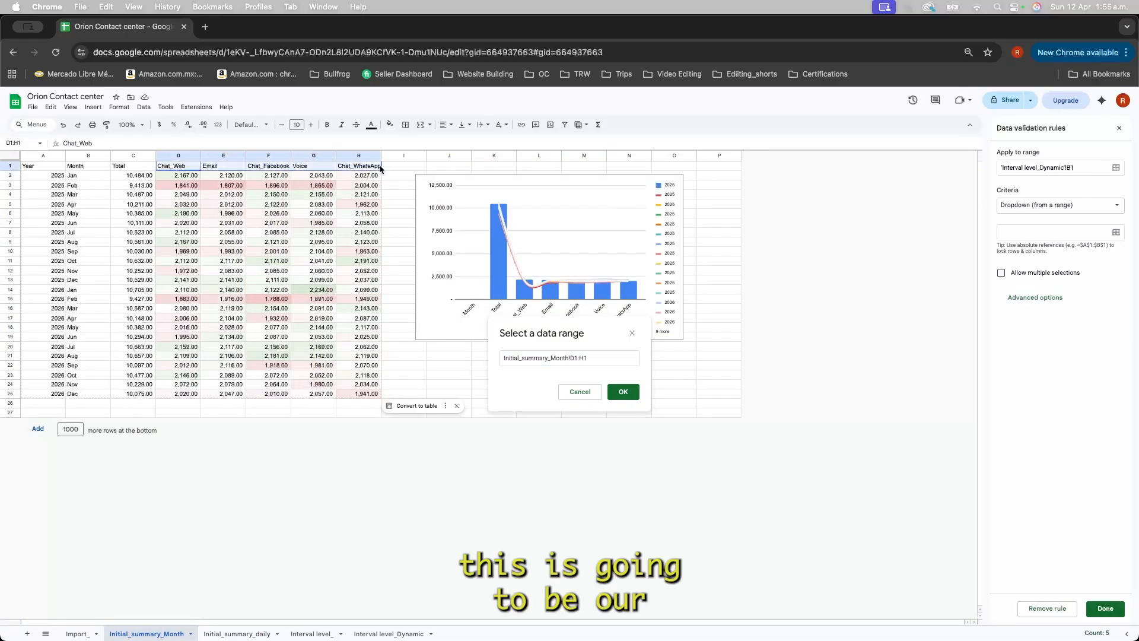
click(620, 396)
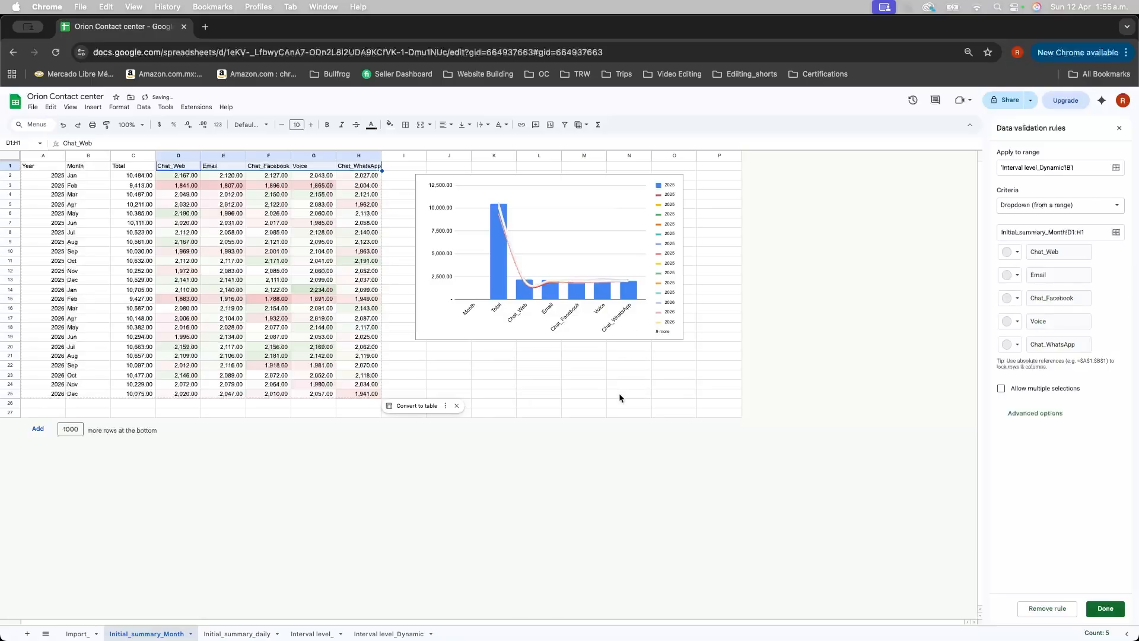
Step: Color the Email dropdown option dark red, Chat_Facebook dark green, and Voice light blue
click(1007, 275)
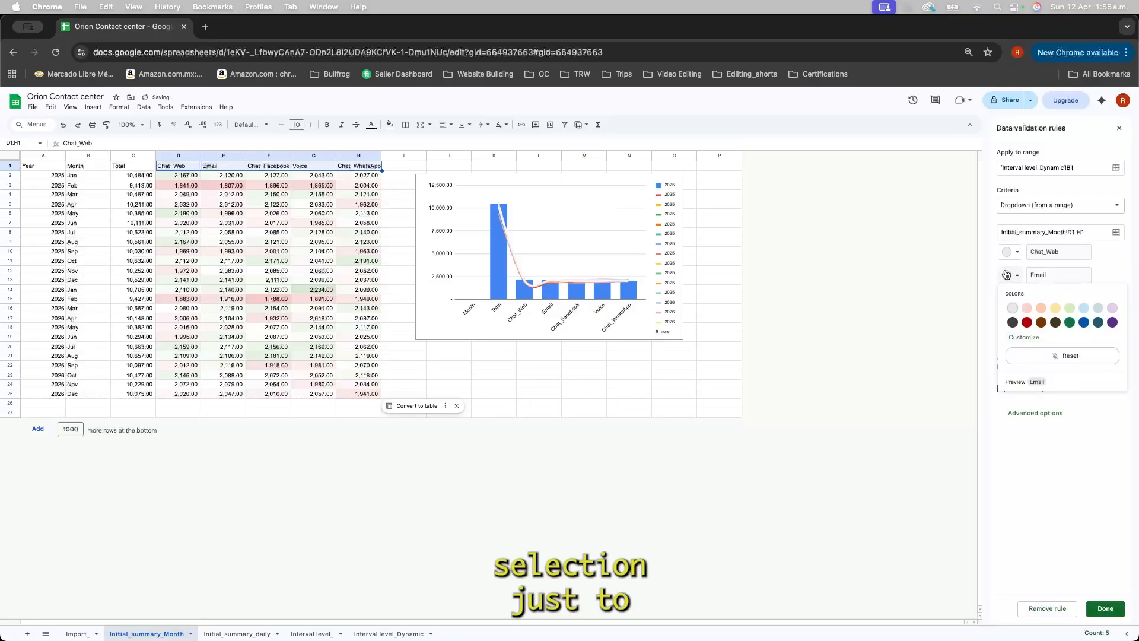
click(1027, 322)
click(1013, 300)
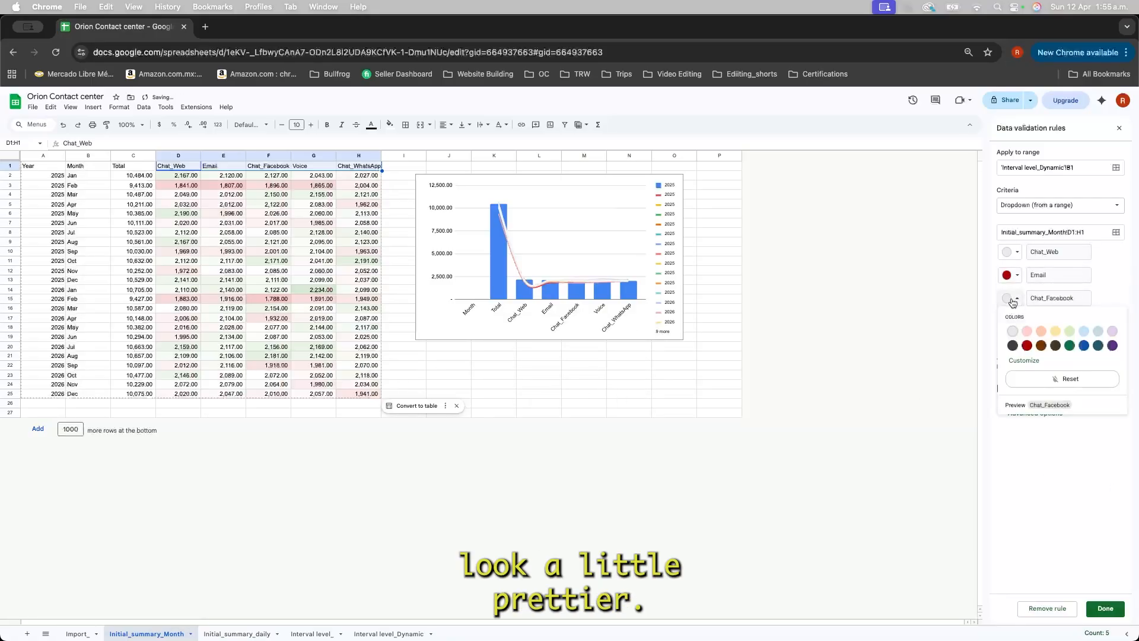
click(1070, 345)
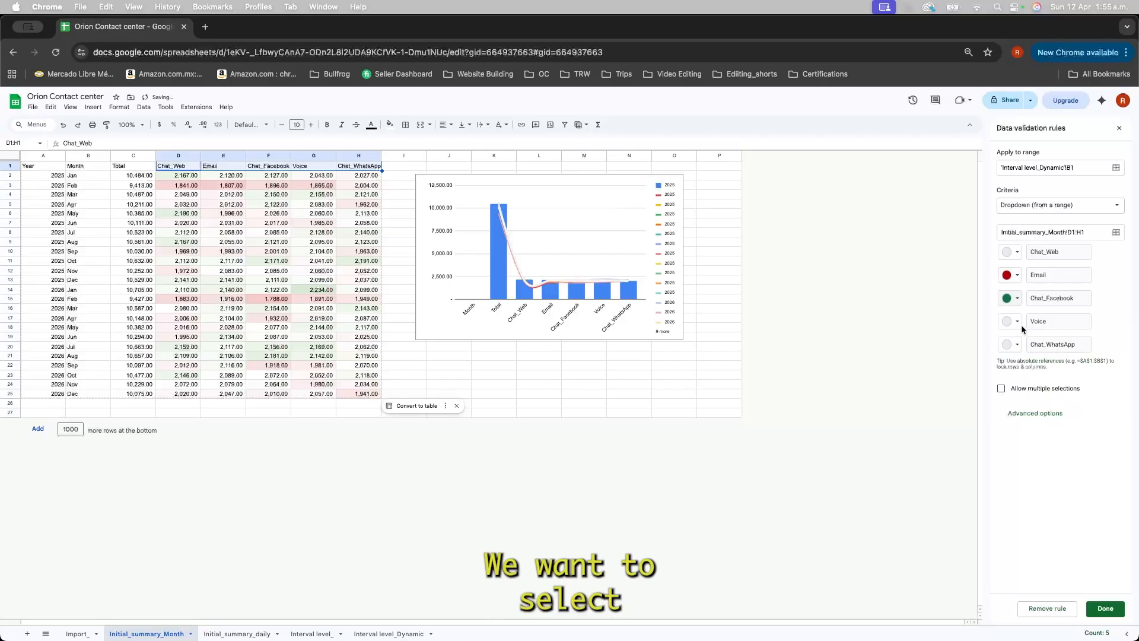
click(1023, 324)
click(1084, 354)
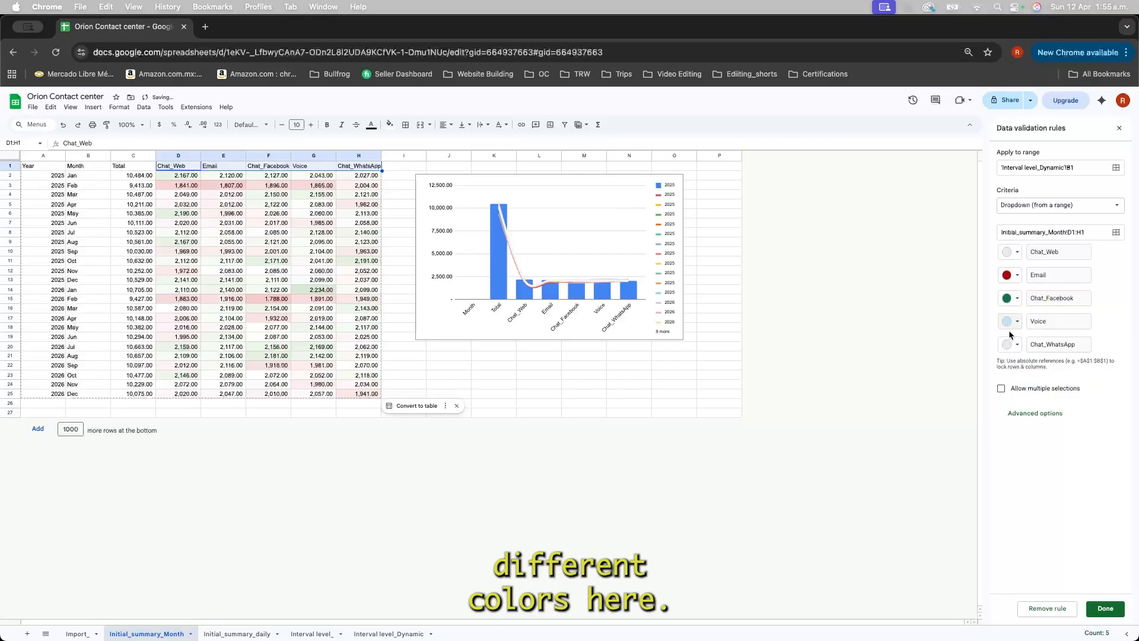
Step: Color the Chat_WhatsApp option light green and Chat_Web dark purple, and save the dropdown rule
click(1012, 344)
click(1099, 377)
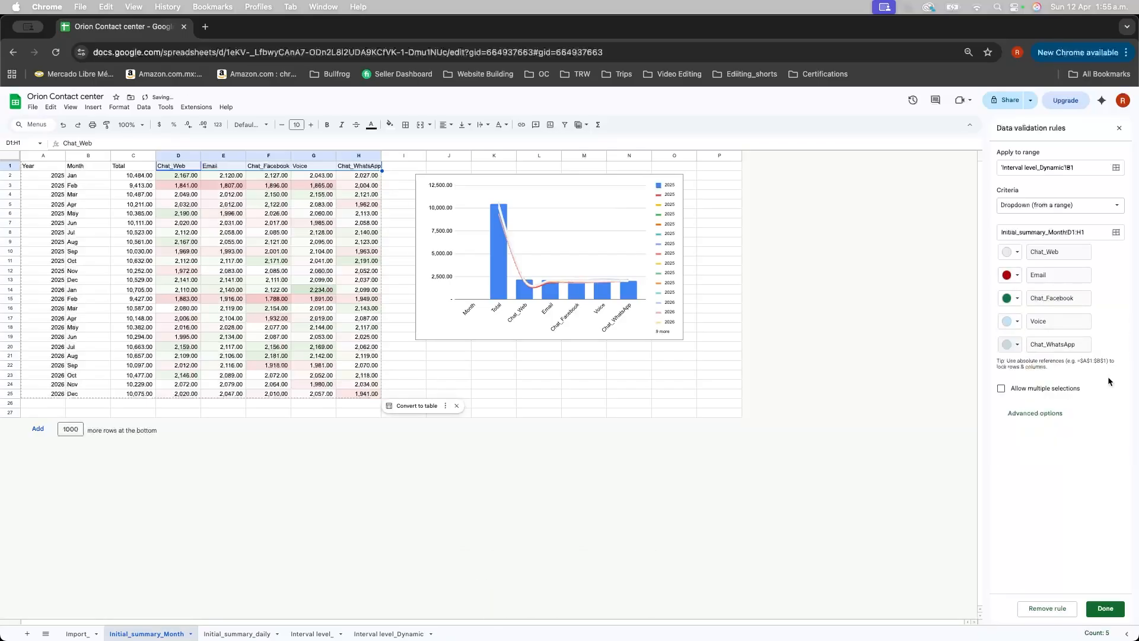
click(1015, 344)
click(1070, 377)
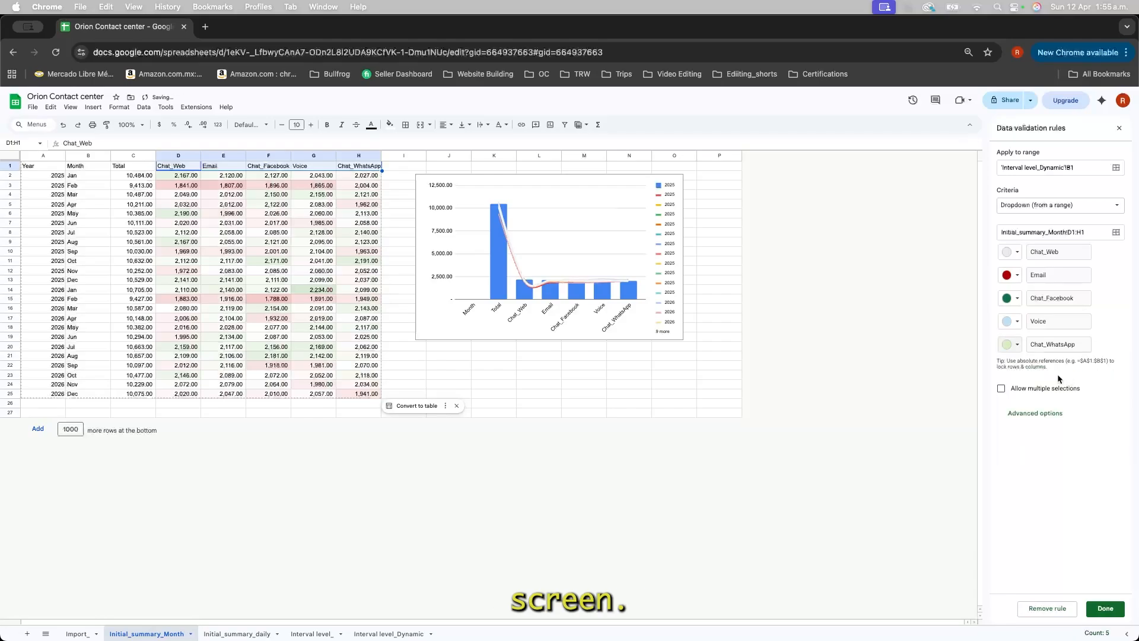
click(1016, 252)
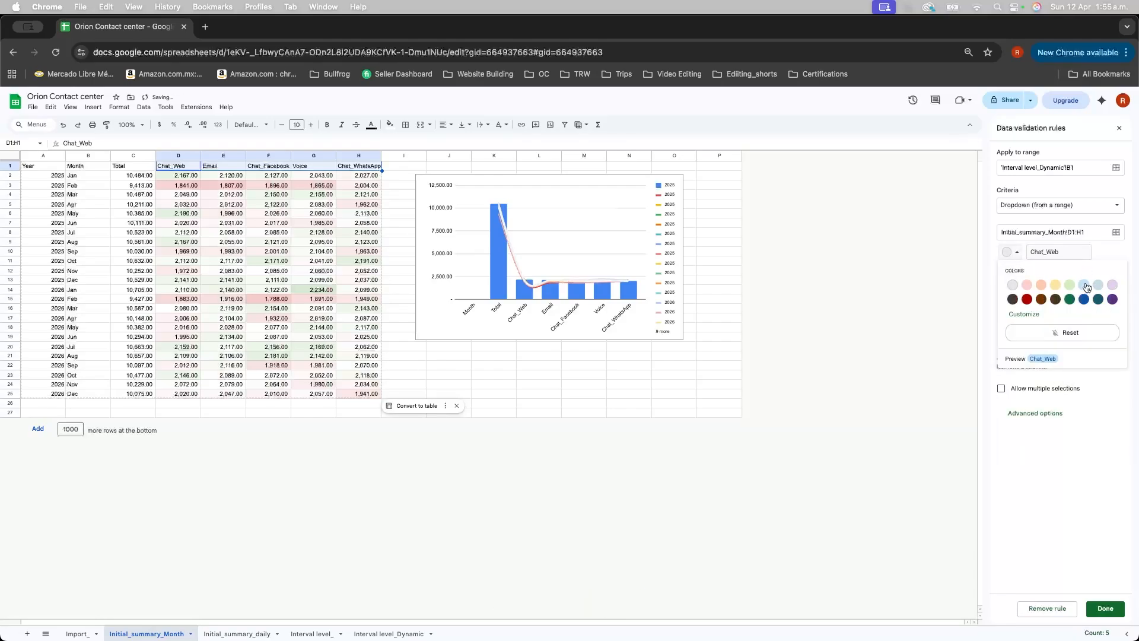
click(1113, 300)
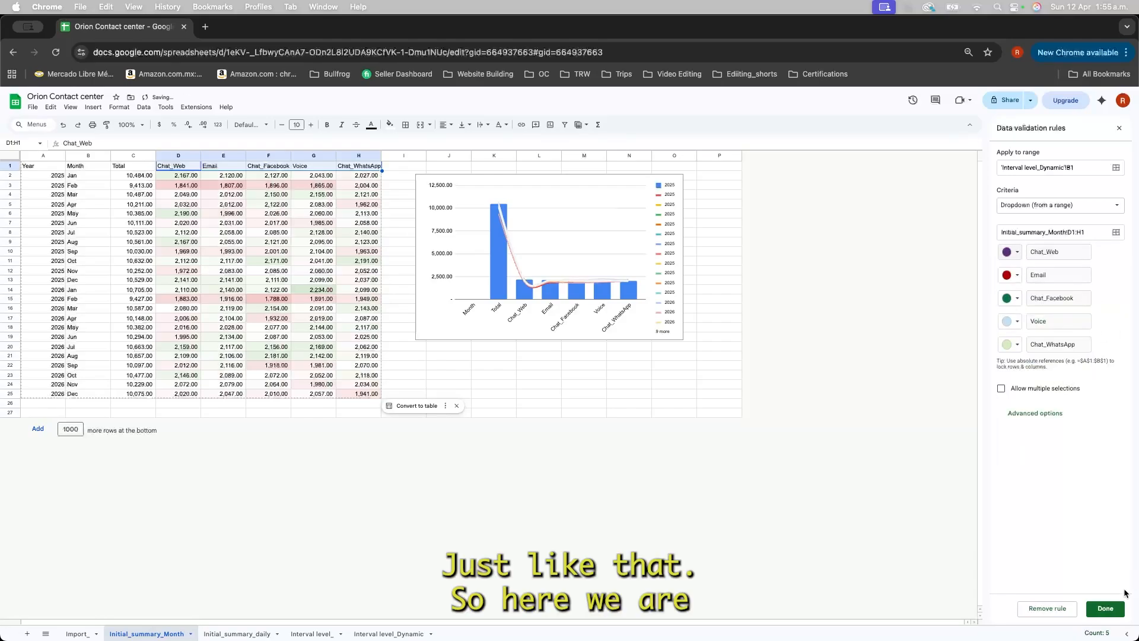
click(1105, 609)
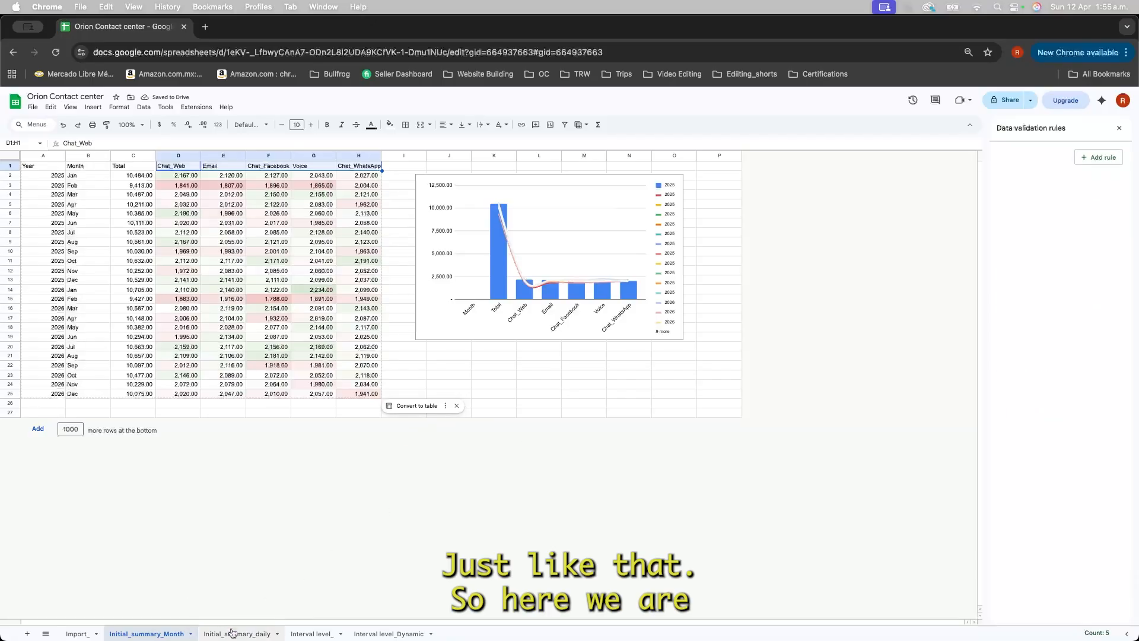
Step: Return to the Interval level_Dynamic sheet and select the channel dropdown cell B1
click(231, 633)
click(389, 633)
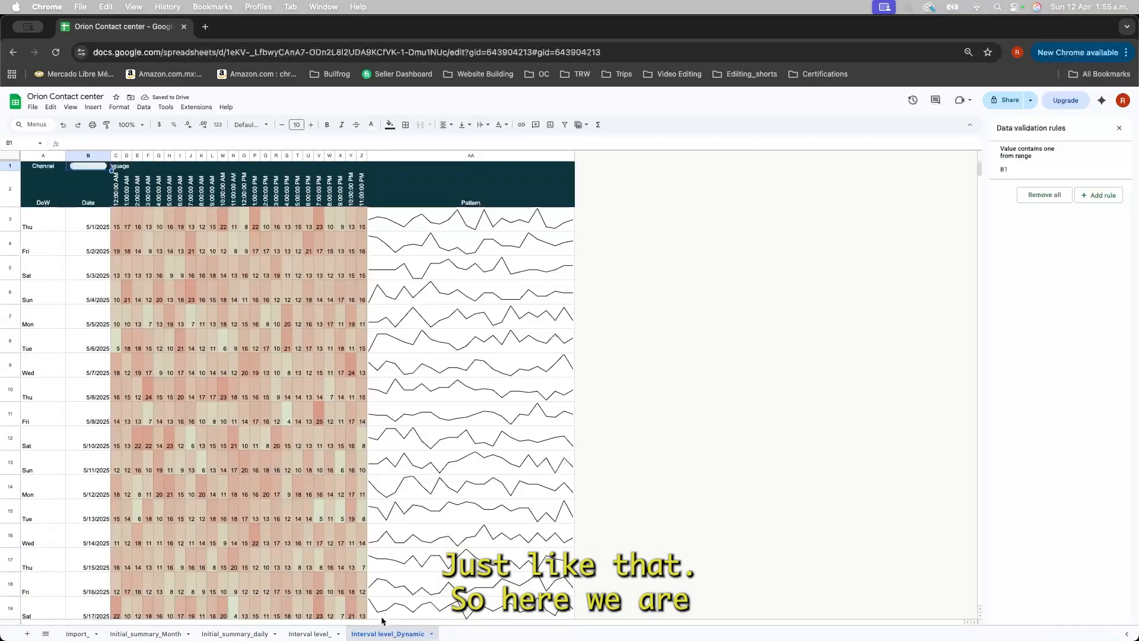
click(352, 496)
key(super+Home)
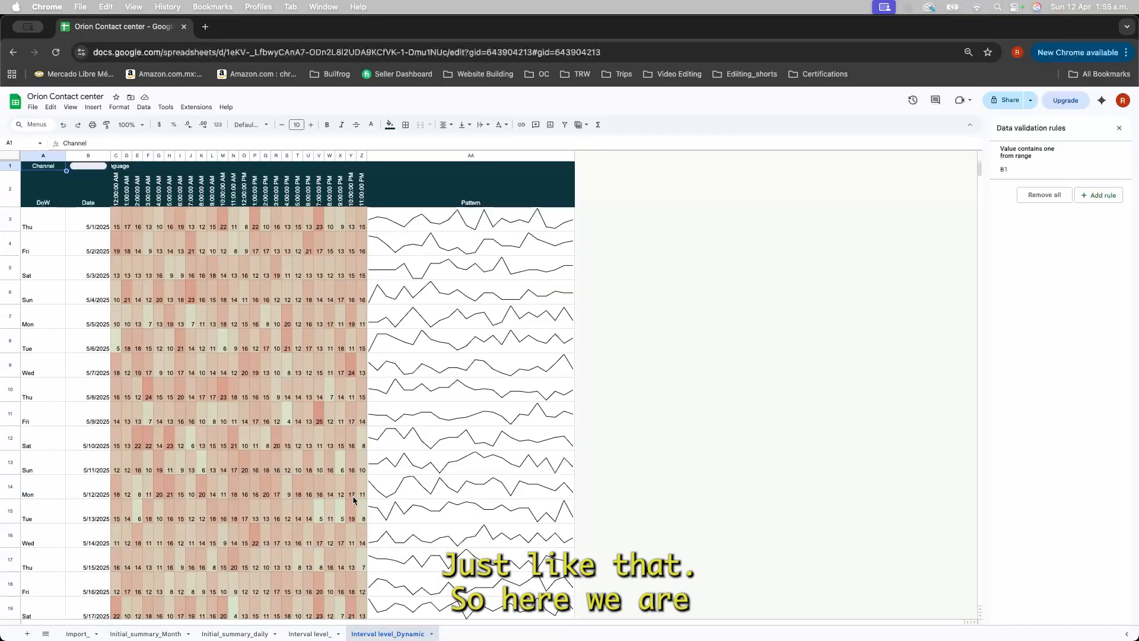
key(Right)
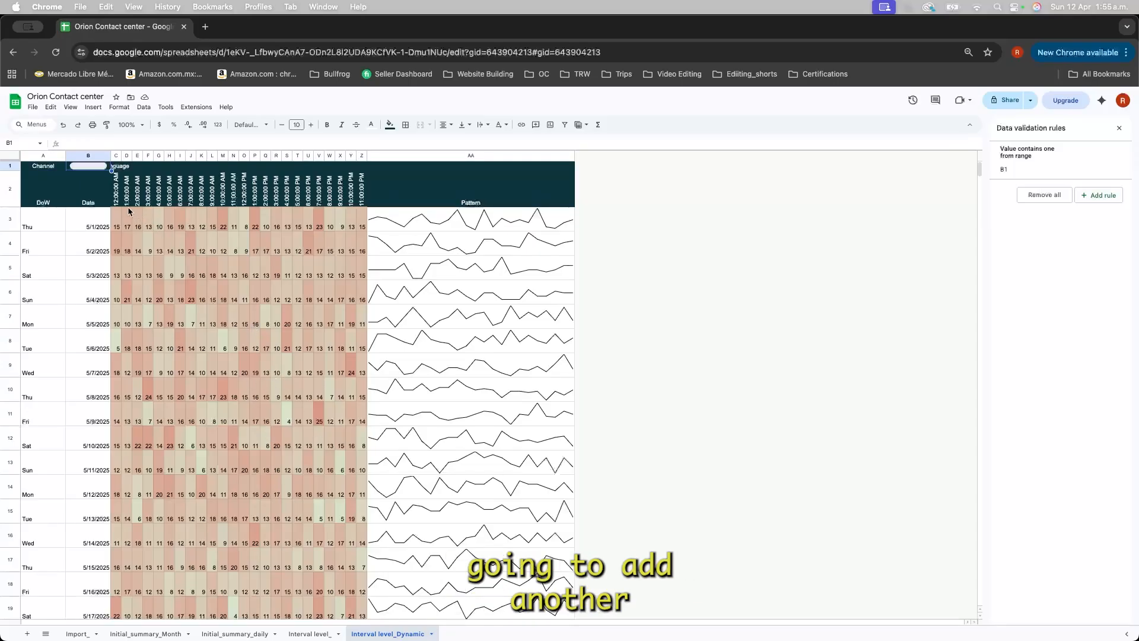
Step: Extend the COUNTIFS formula in C3 with the channel column Import_!$N:$N as an additional absolute criteria range
click(115, 221)
click(232, 143)
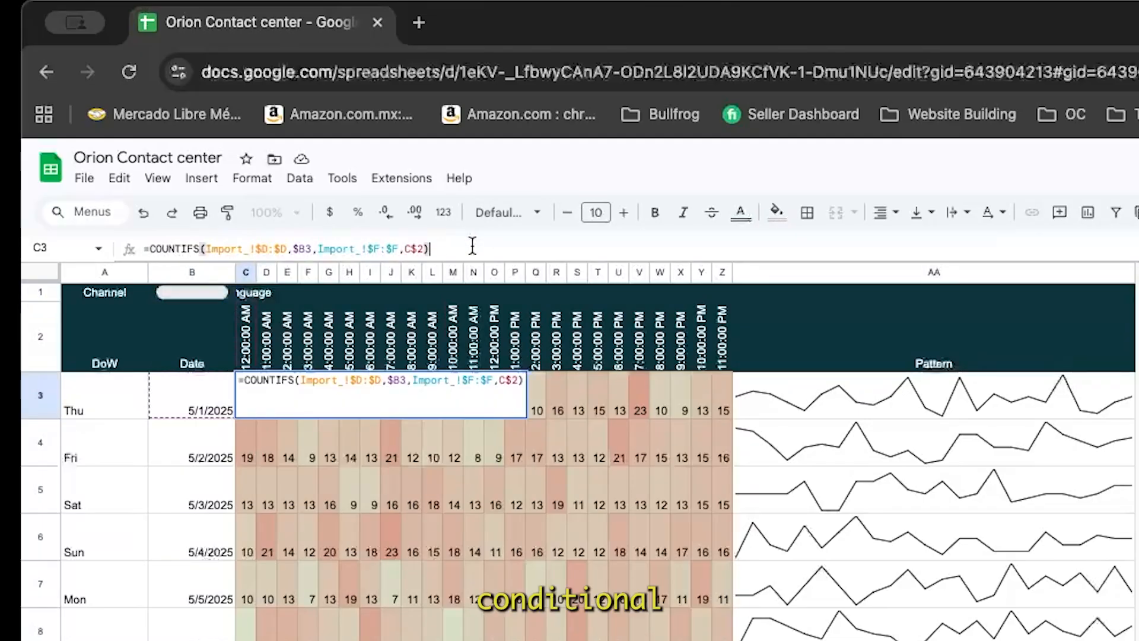
key(BackSpace)
text(,)
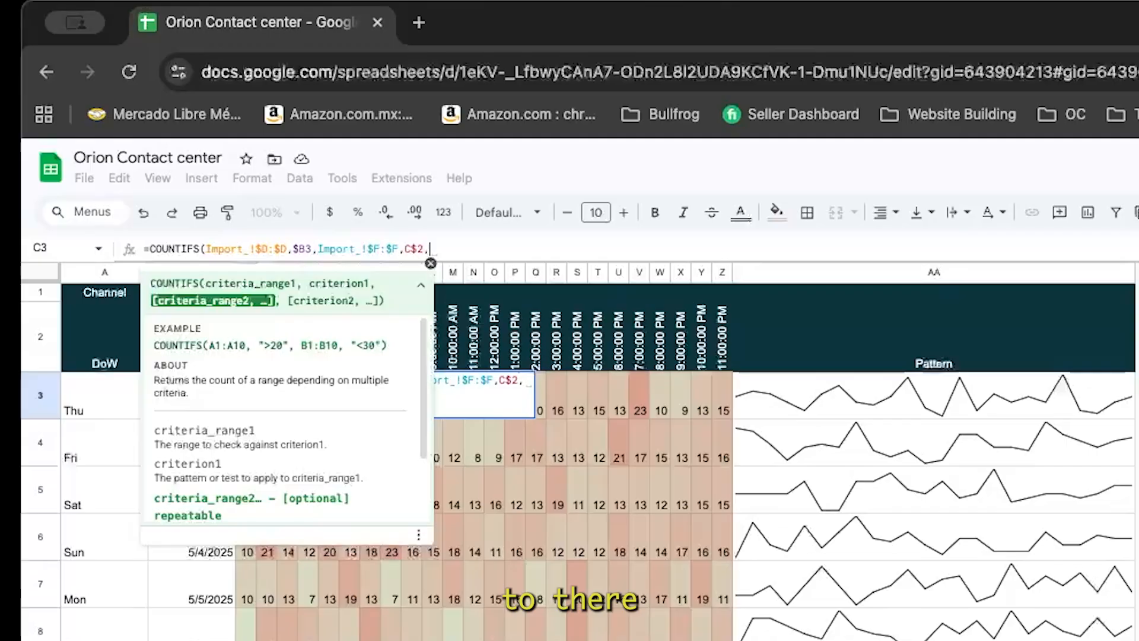
click(353, 640)
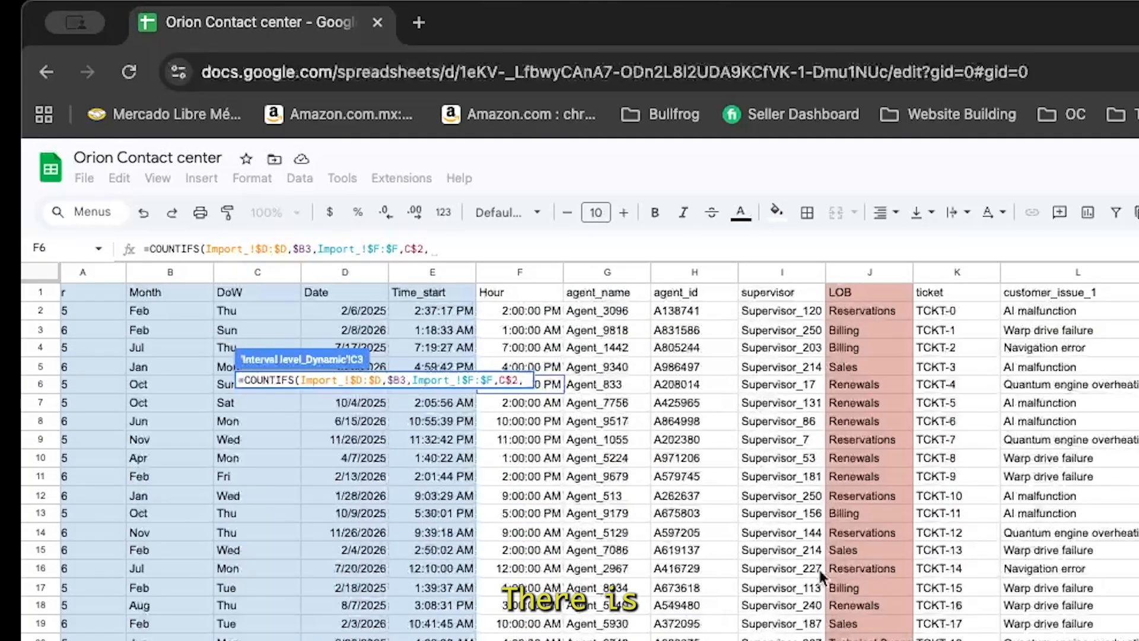
scroll(979, 478, left, 1)
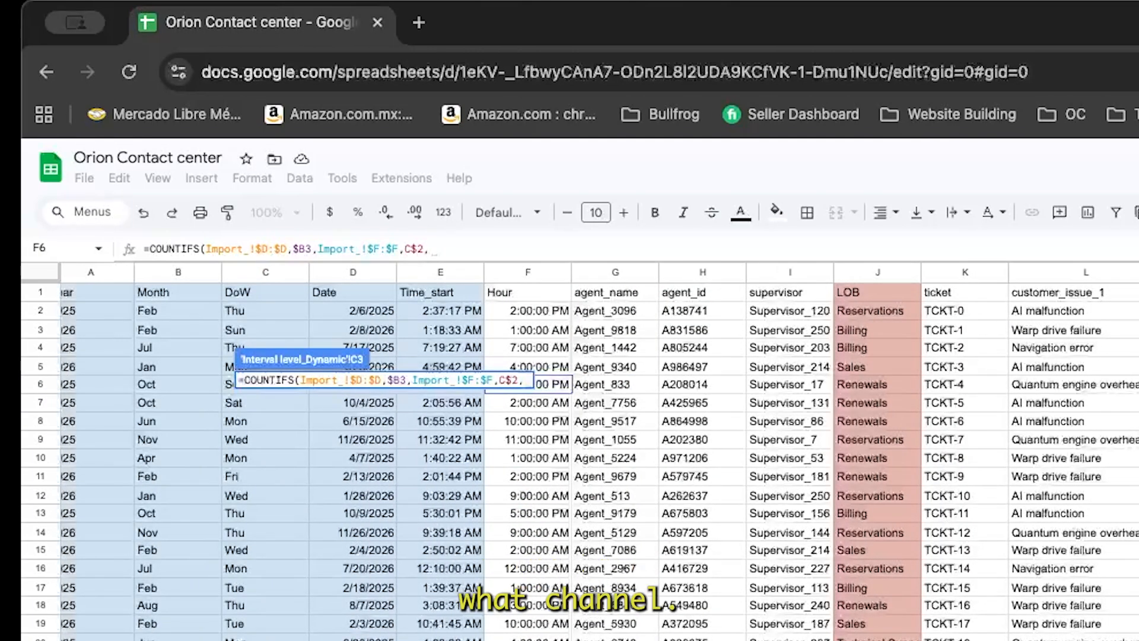
click(1138, 272)
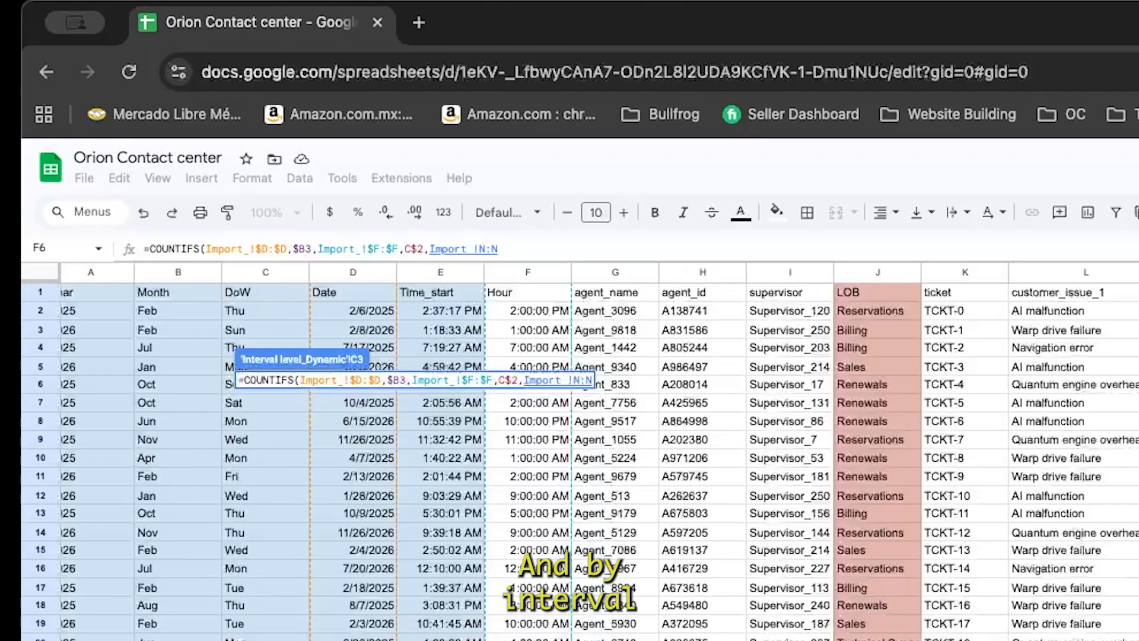
key(F4)
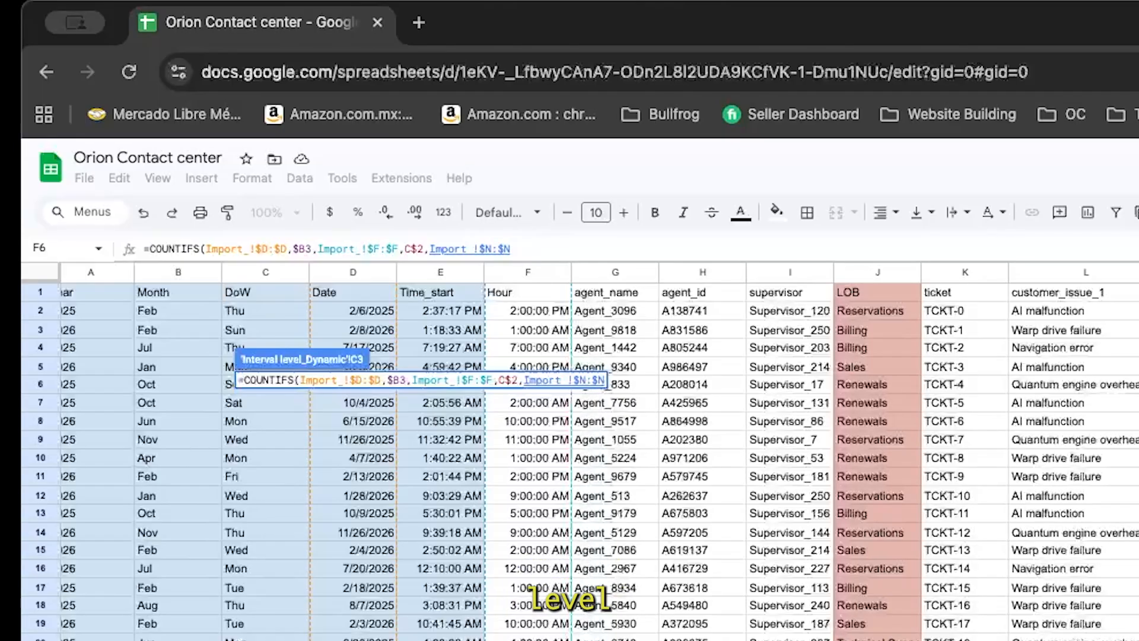
text(,)
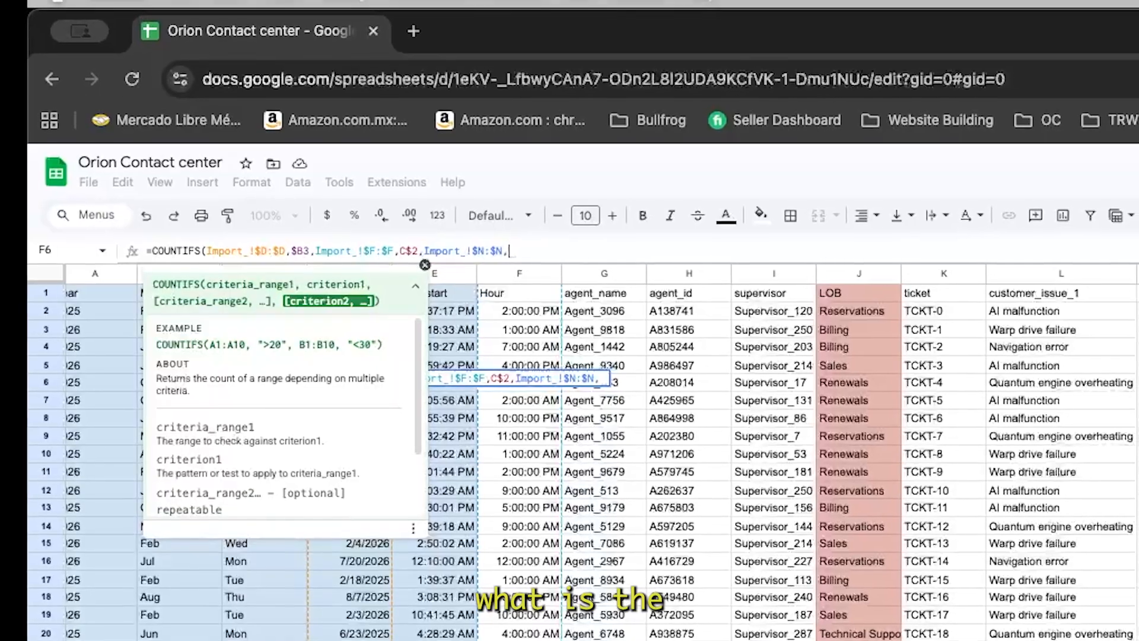
Step: Use the channel dropdown cell on Interval level_Dynamic as the added criterion, fixed as $B$1
click(119, 640)
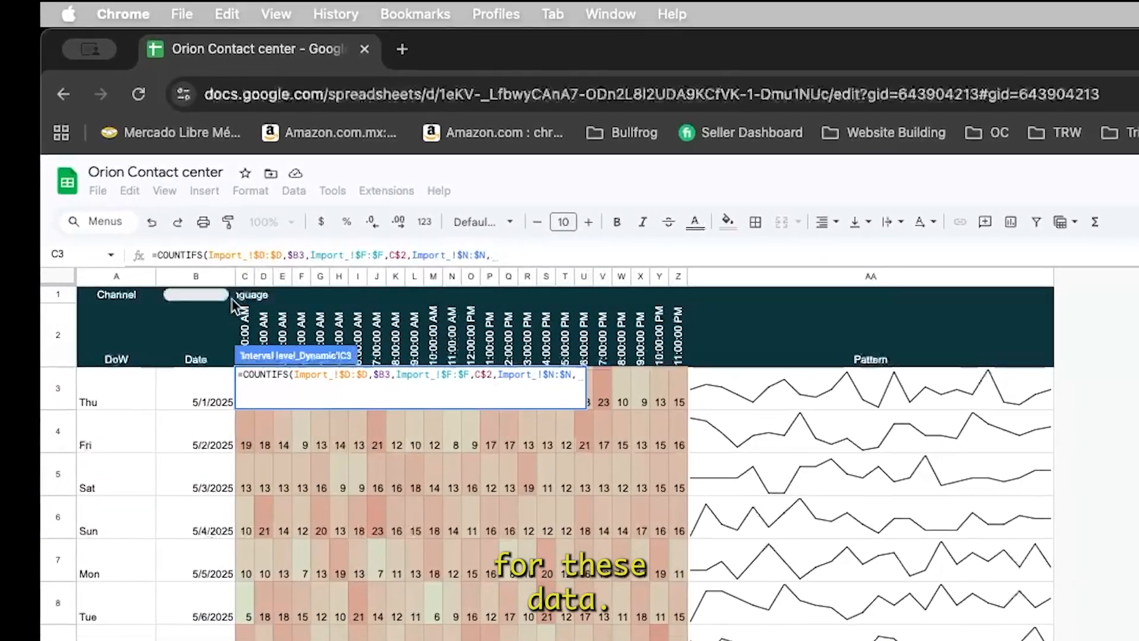
click(232, 295)
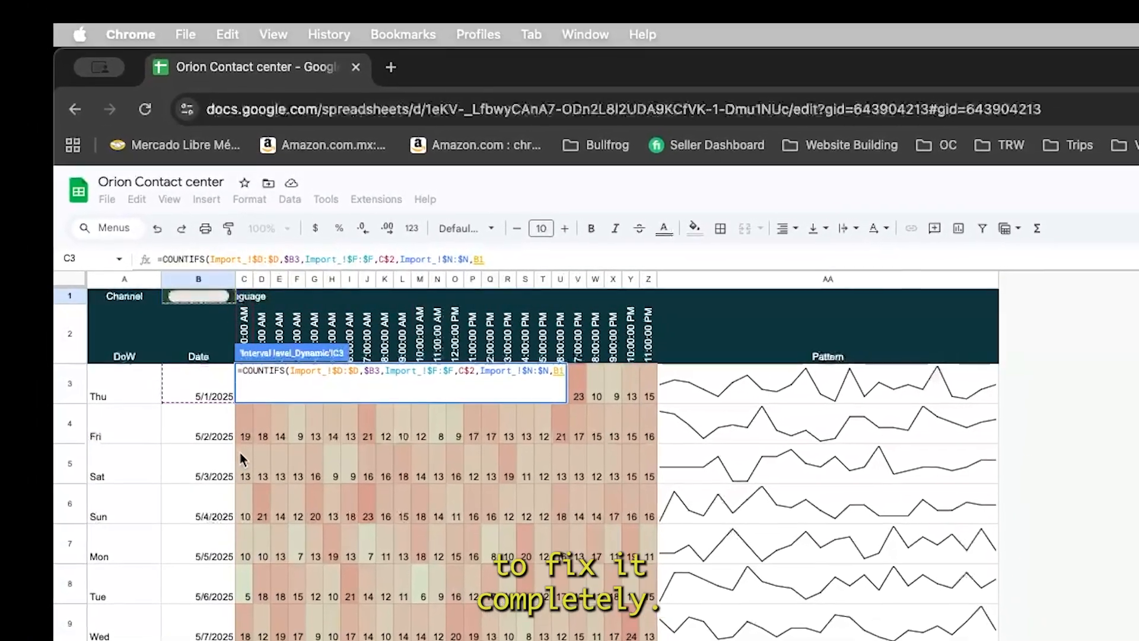
key(F4)
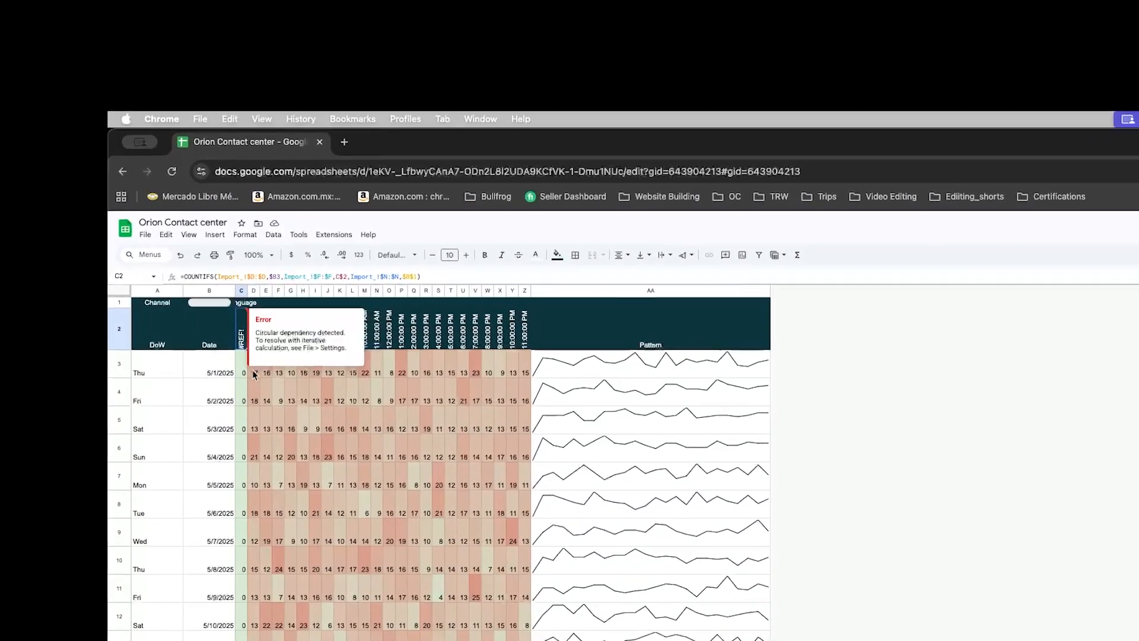
Step: Copy the extended COUNTIFS formula misplaced in C2 and replace the formula in C3 with it
click(243, 356)
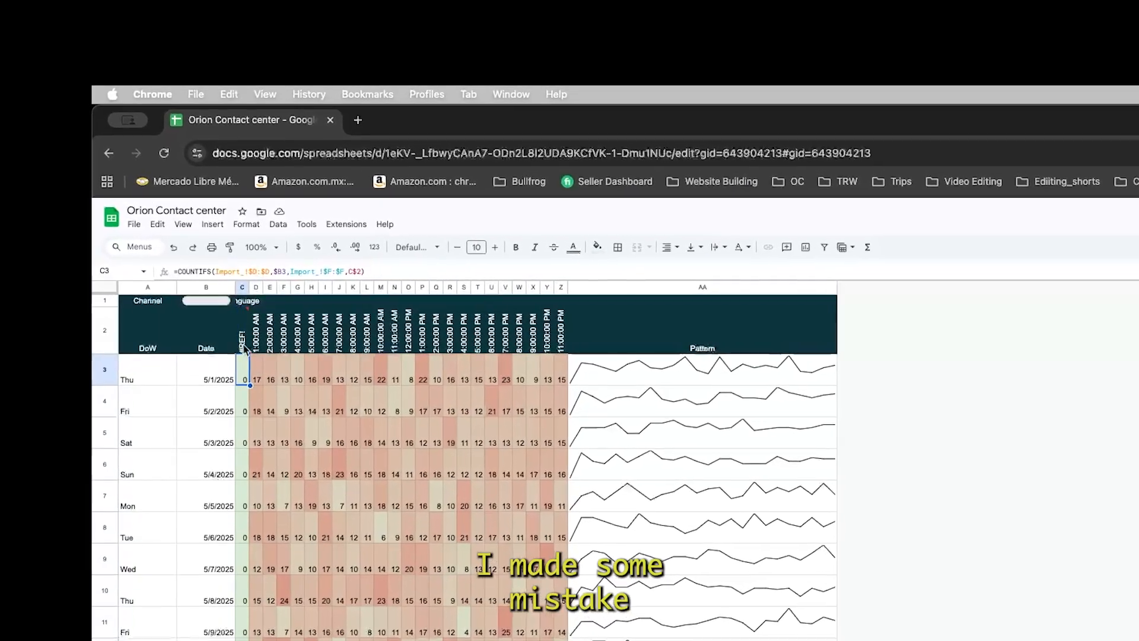
click(245, 348)
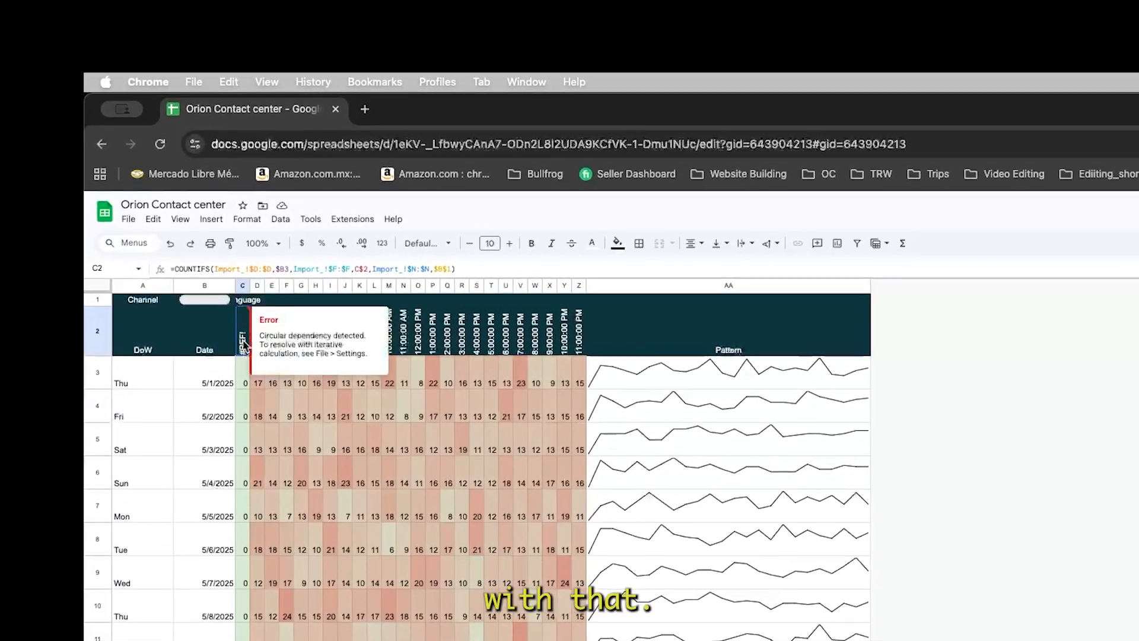
click(495, 267)
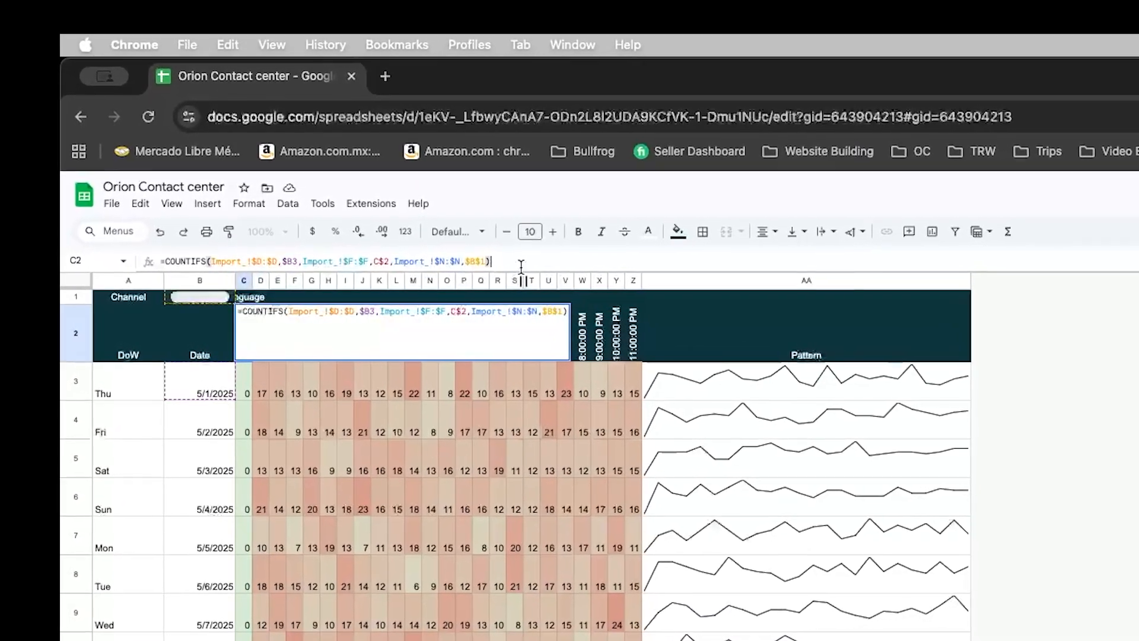
key(Escape)
click(397, 385)
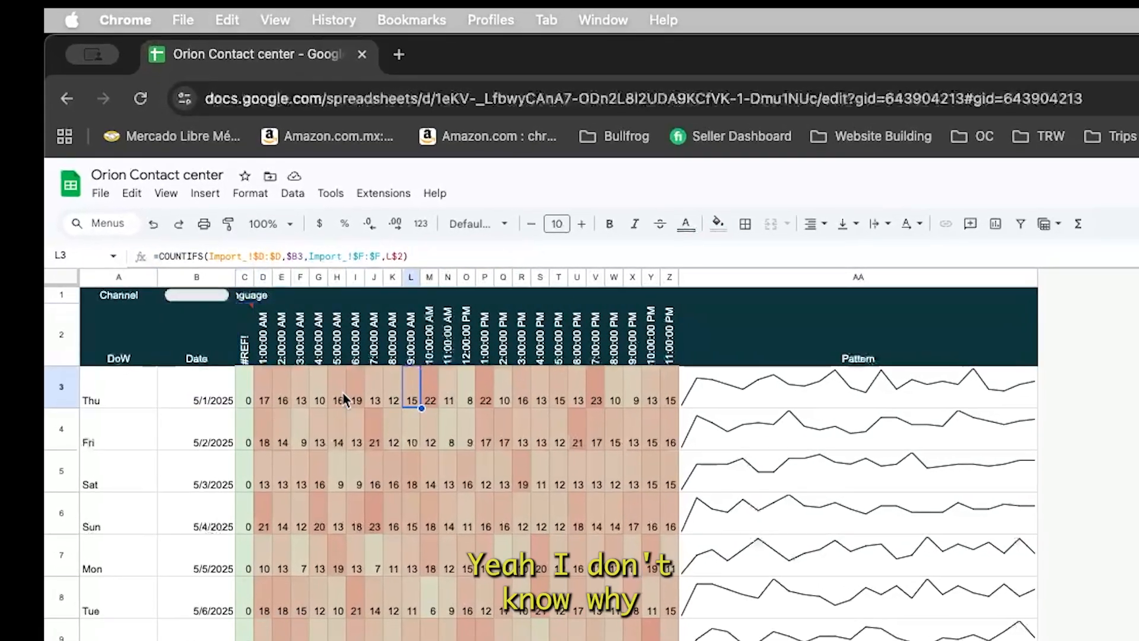
click(245, 389)
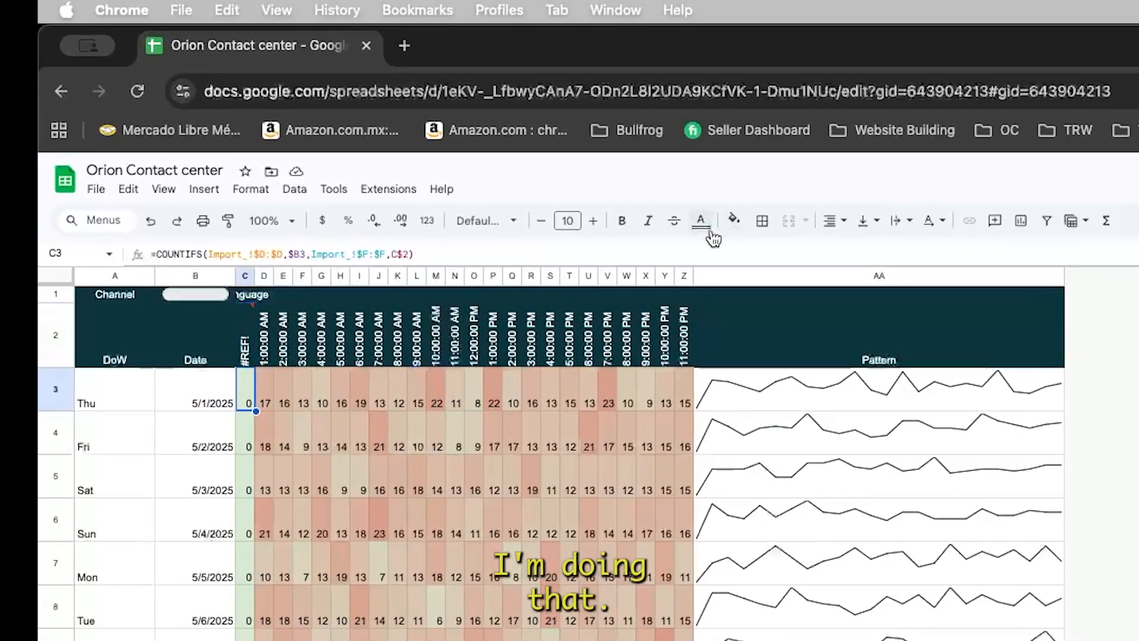
click(562, 256)
key(Return)
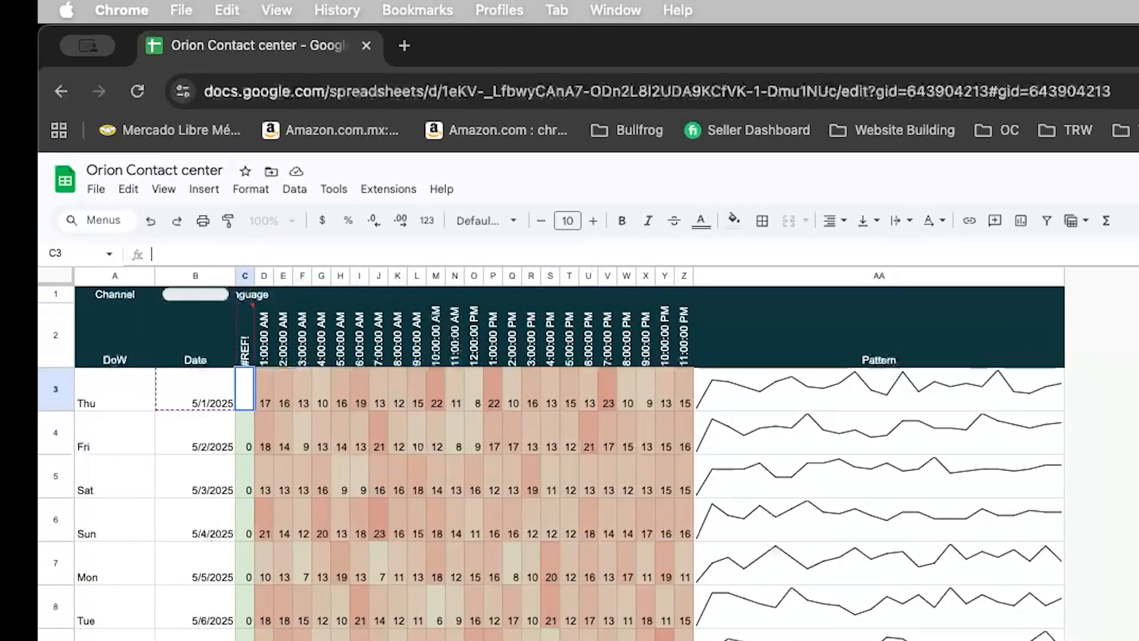
Step: Restore the first hour header in C2 by entering 12:00:00
key(Up)
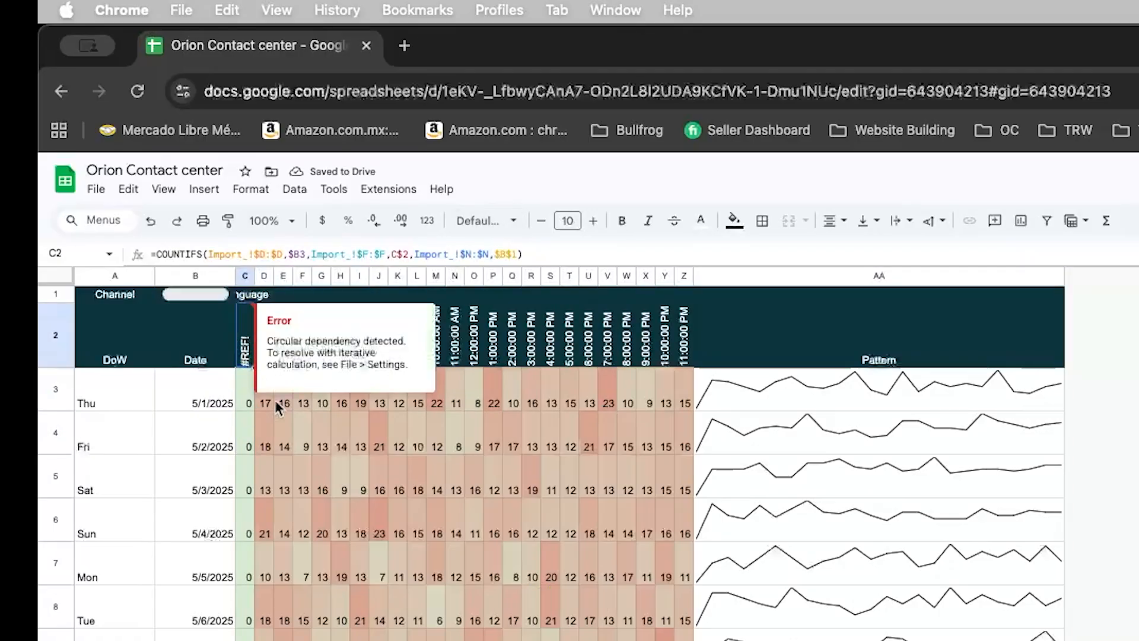
click(243, 347)
text(12:00:00)
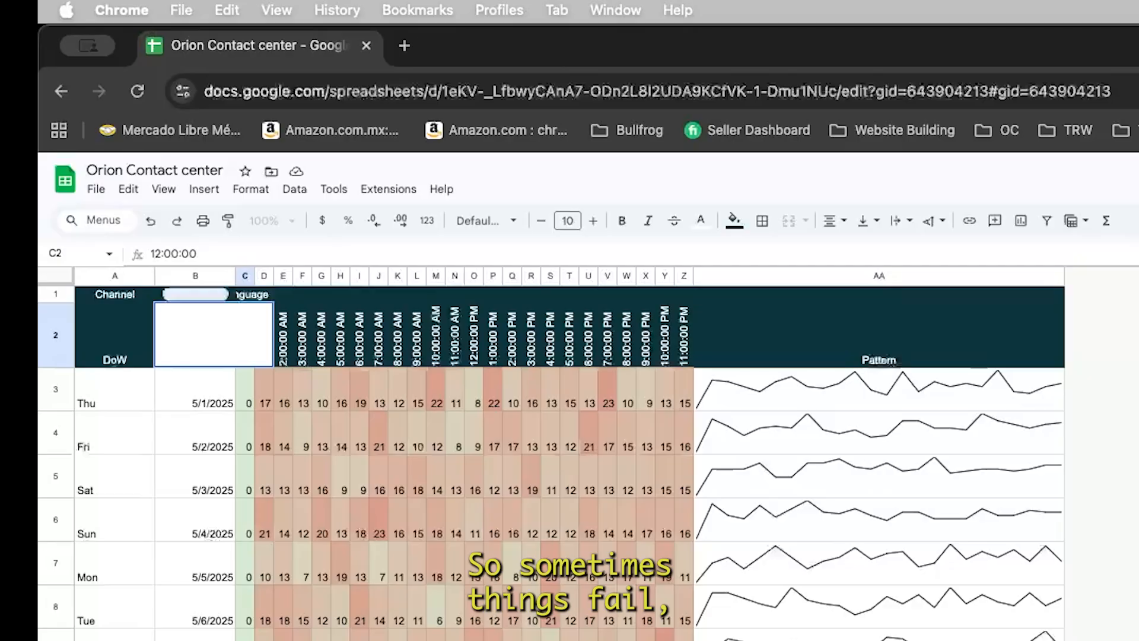
key(Return)
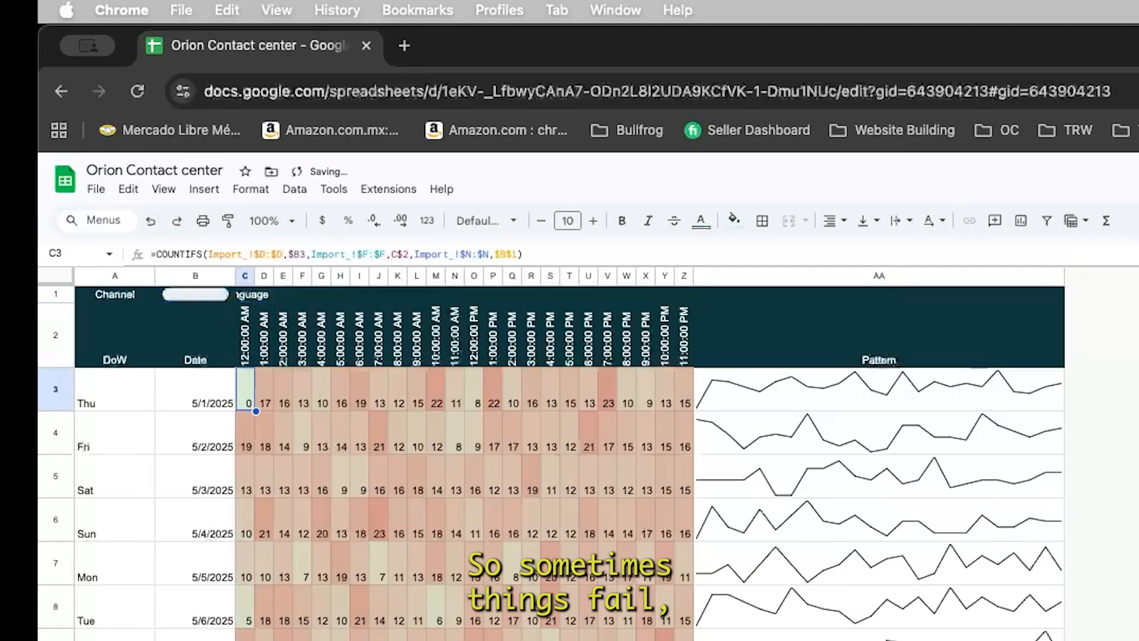
Step: Fill the C3 formula across to Z3 and copy that row's formulas down through C3:Z611
key(Up)
key(Down)
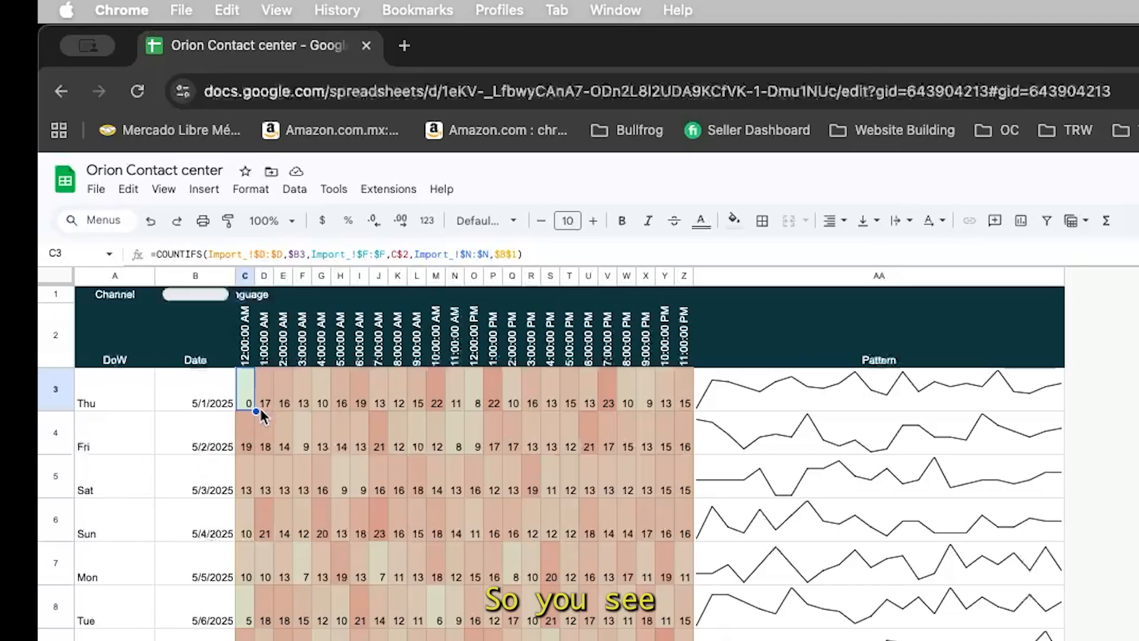
drag(253, 409, 688, 413)
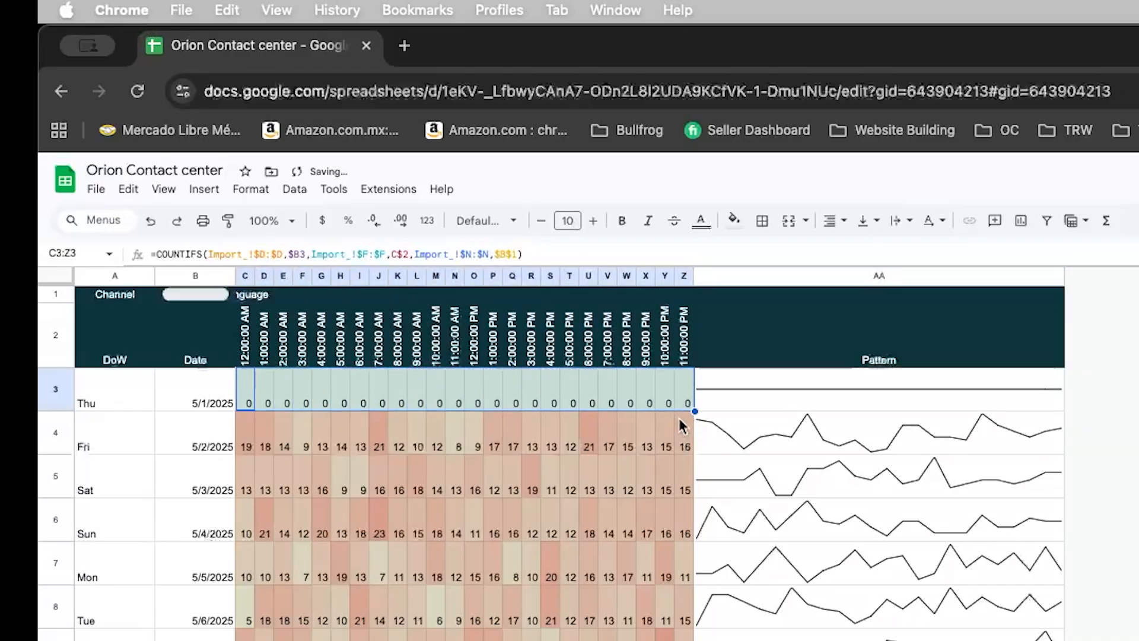
key(super+c)
key(super+shift+Down)
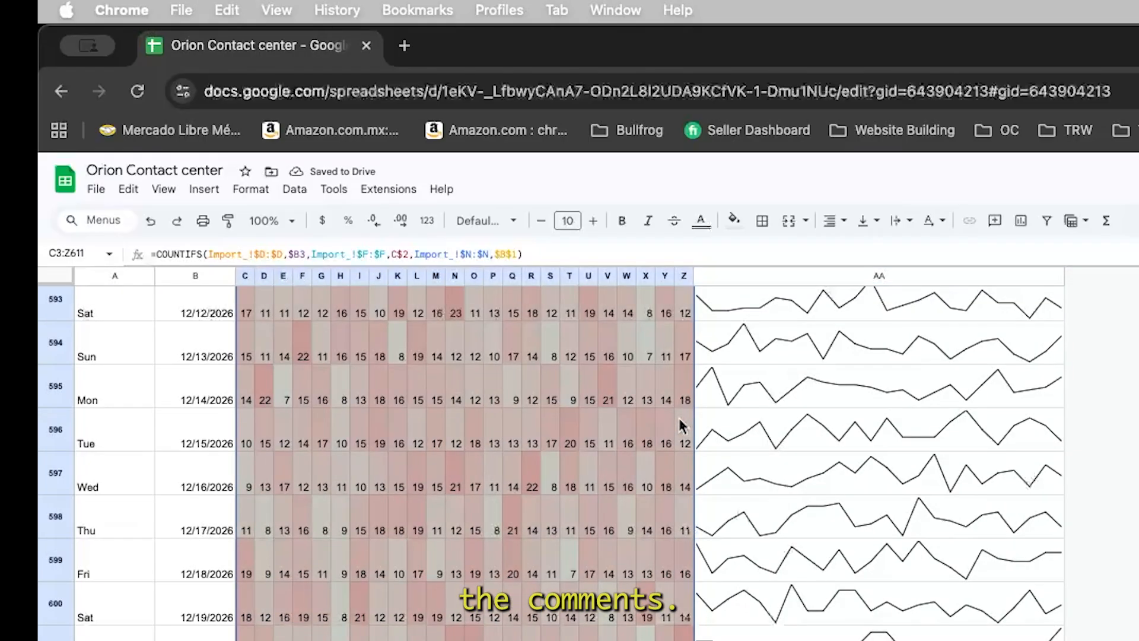
key(super+v)
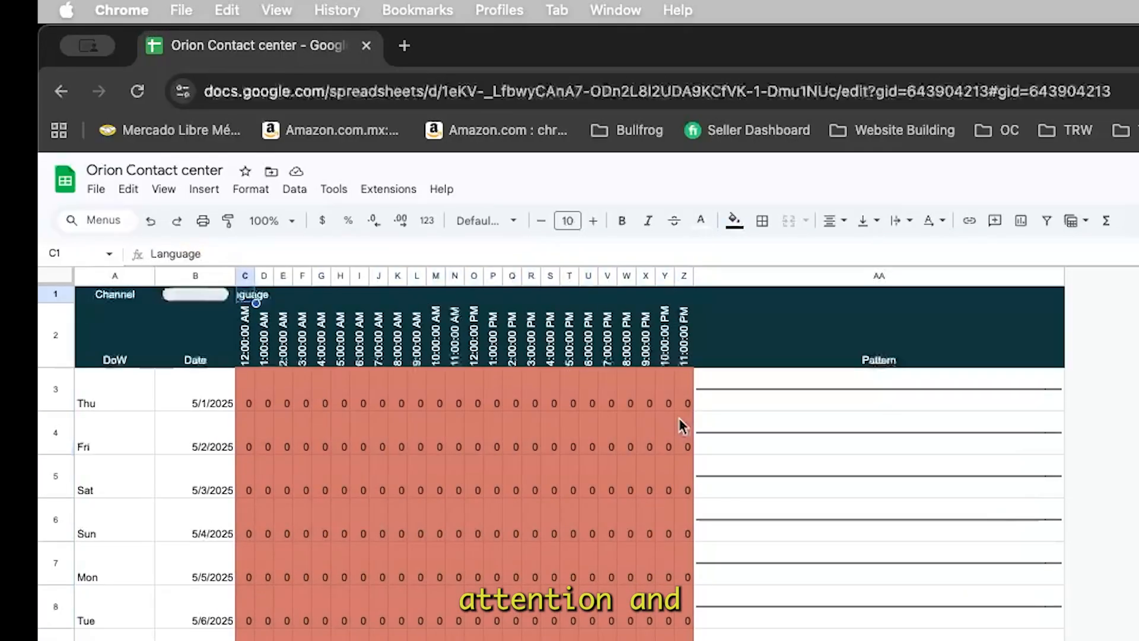
Step: Set the channel filter in B1 to Chat_Facebook and review the daily interval volumes and their patterns
key(super+Up)
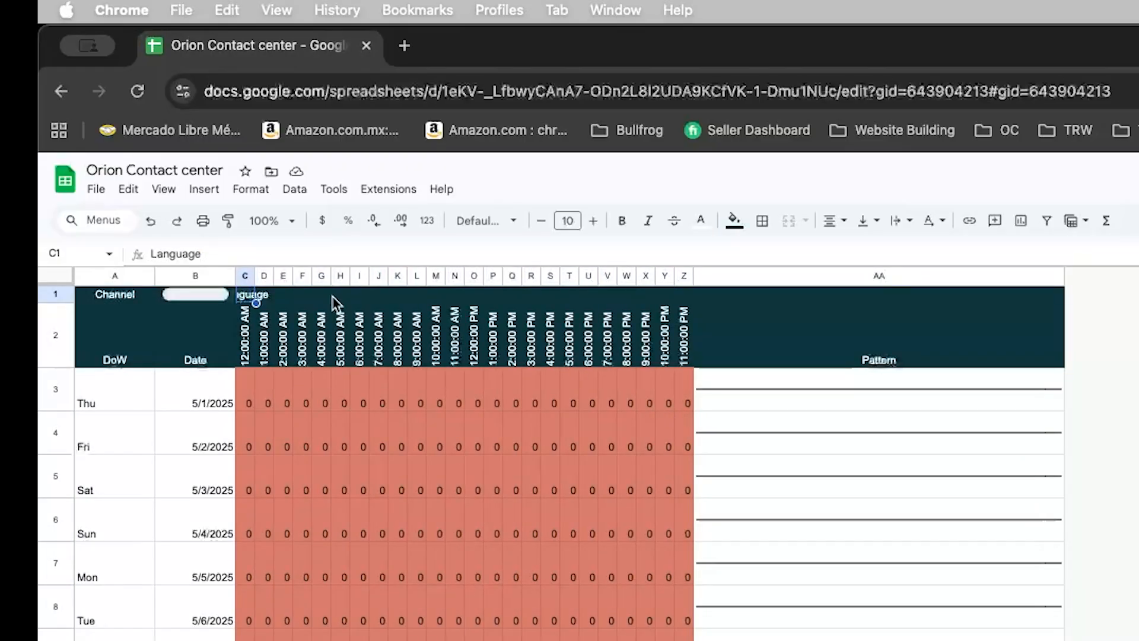
click(222, 293)
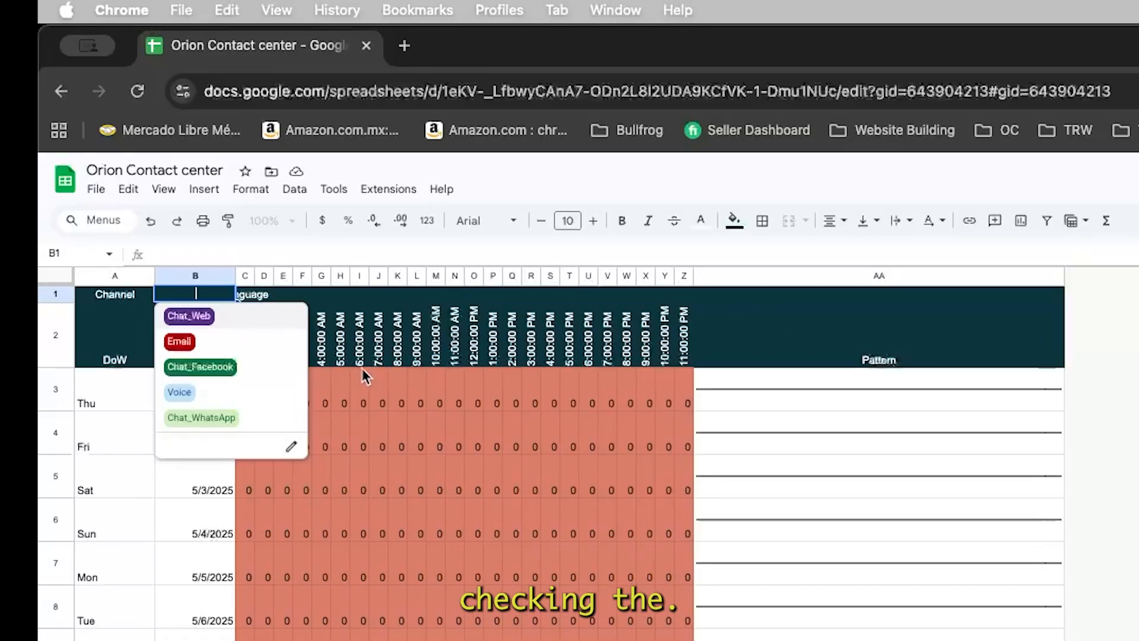
click(215, 371)
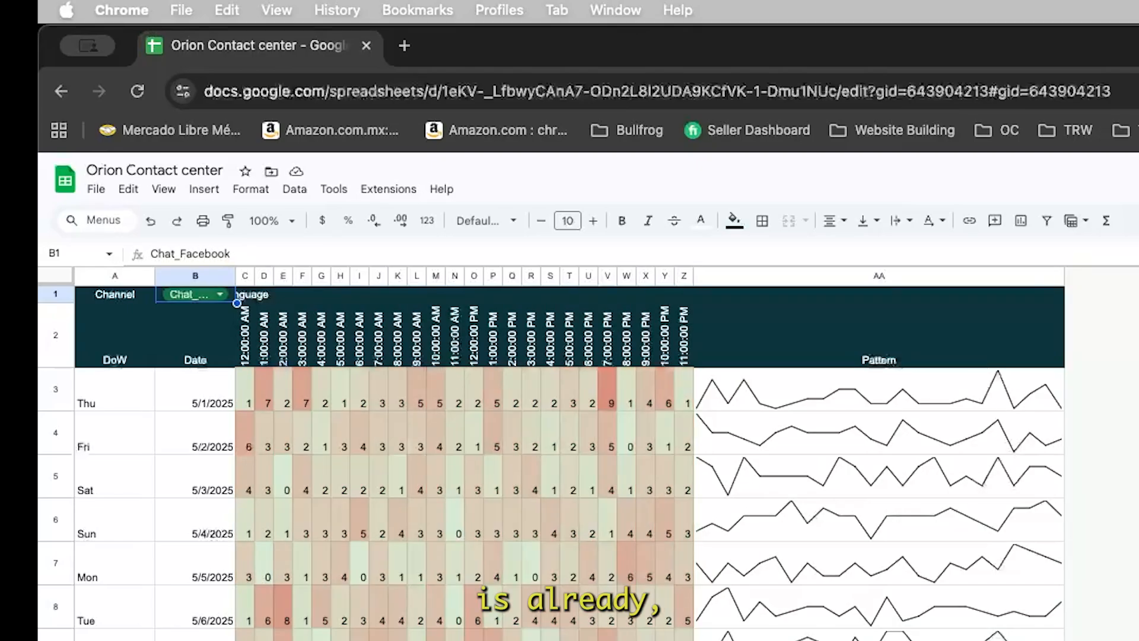
scroll(810, 591, down, 5)
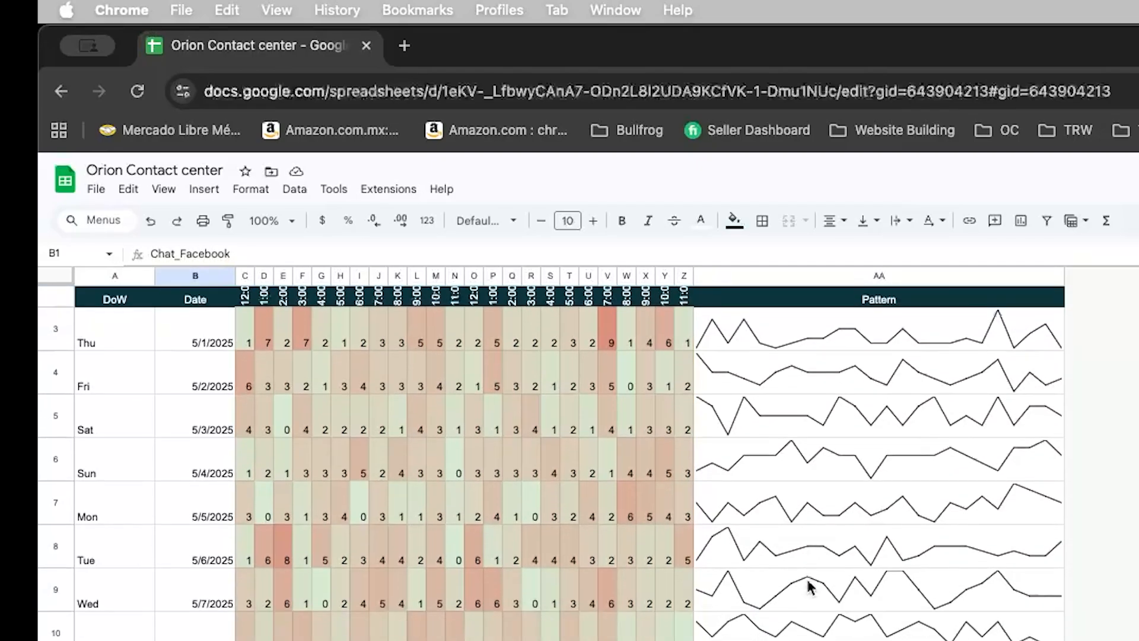
scroll(810, 587, down, 20)
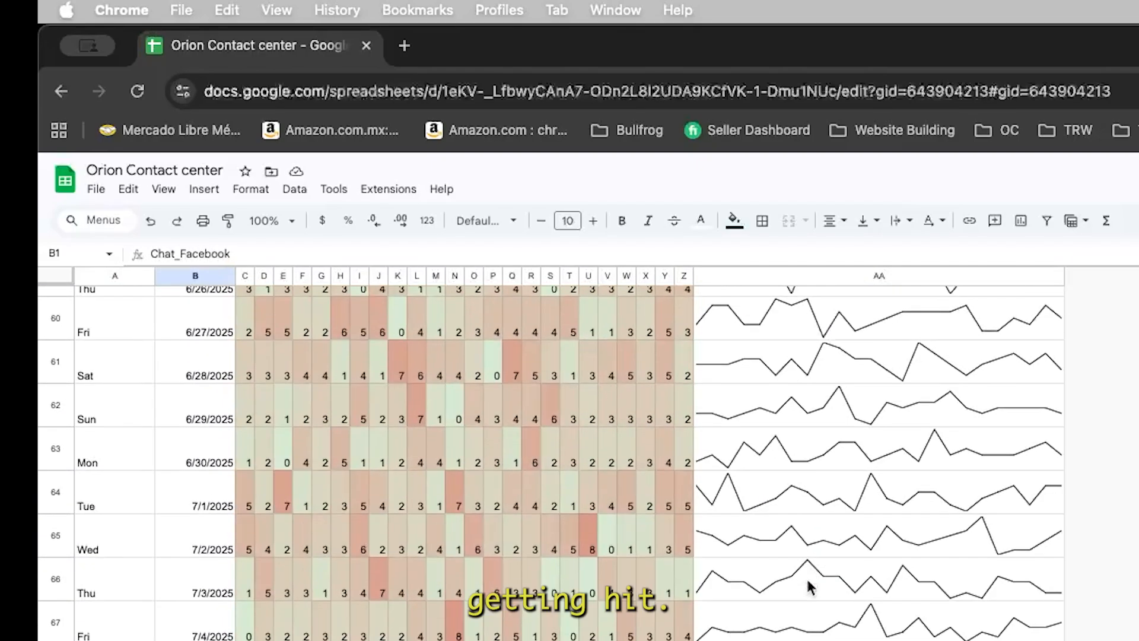
scroll(810, 587, down, 5)
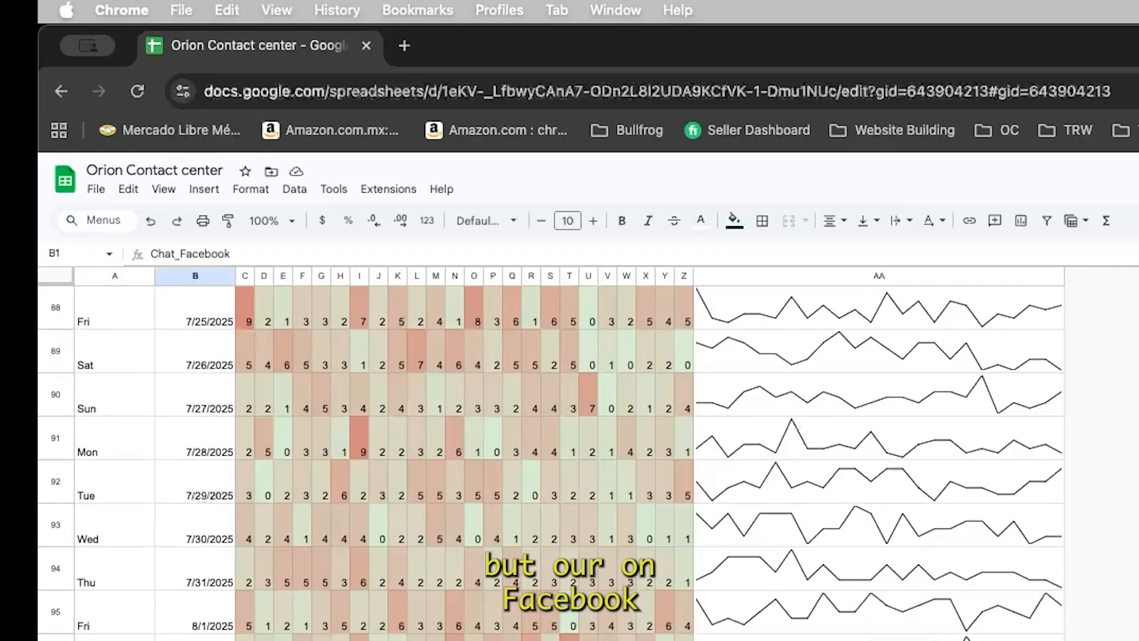
scroll(460, 618, down, 1)
scroll(551, 463, down, 15)
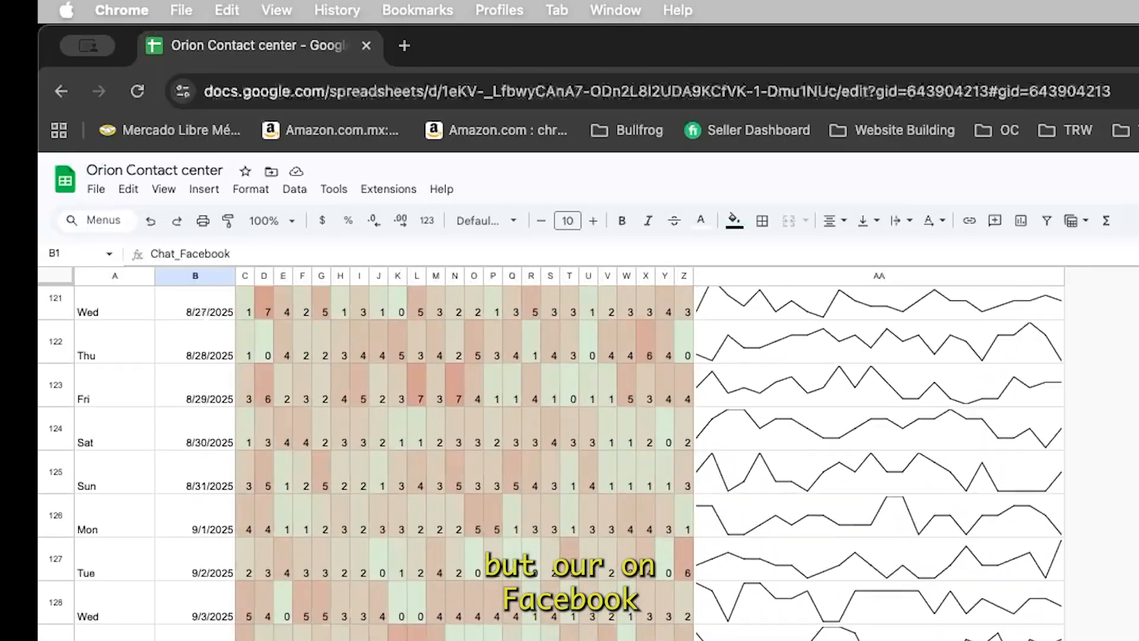
scroll(354, 372, up, 20)
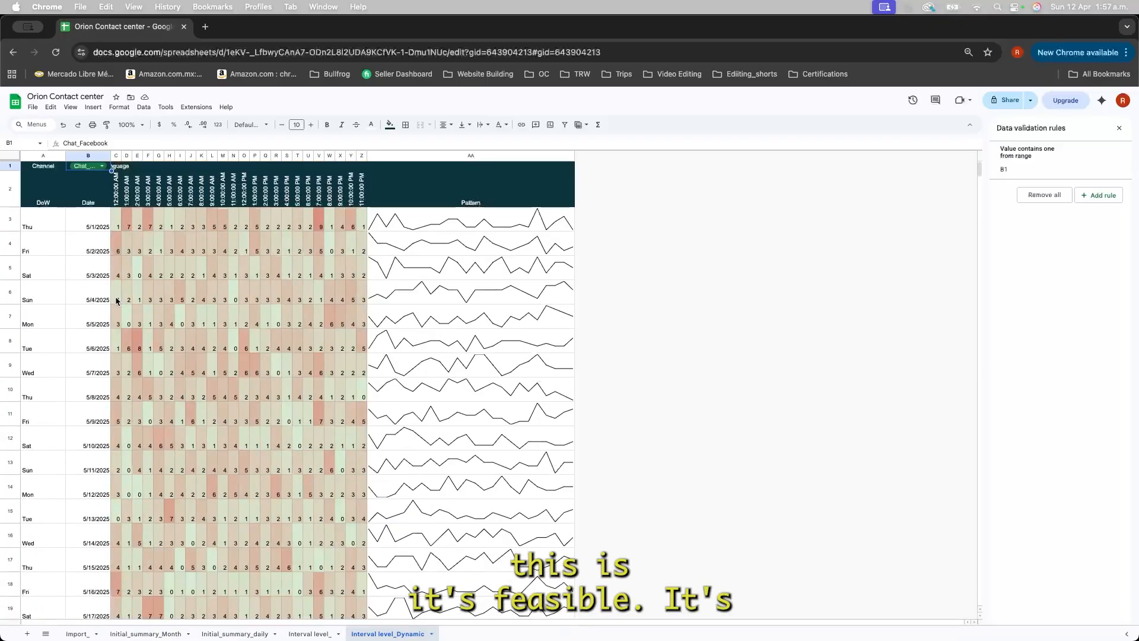
Step: Fit column B's width to the channel name and switch the channel filter in B1 to Chat_Web
double_click(111, 154)
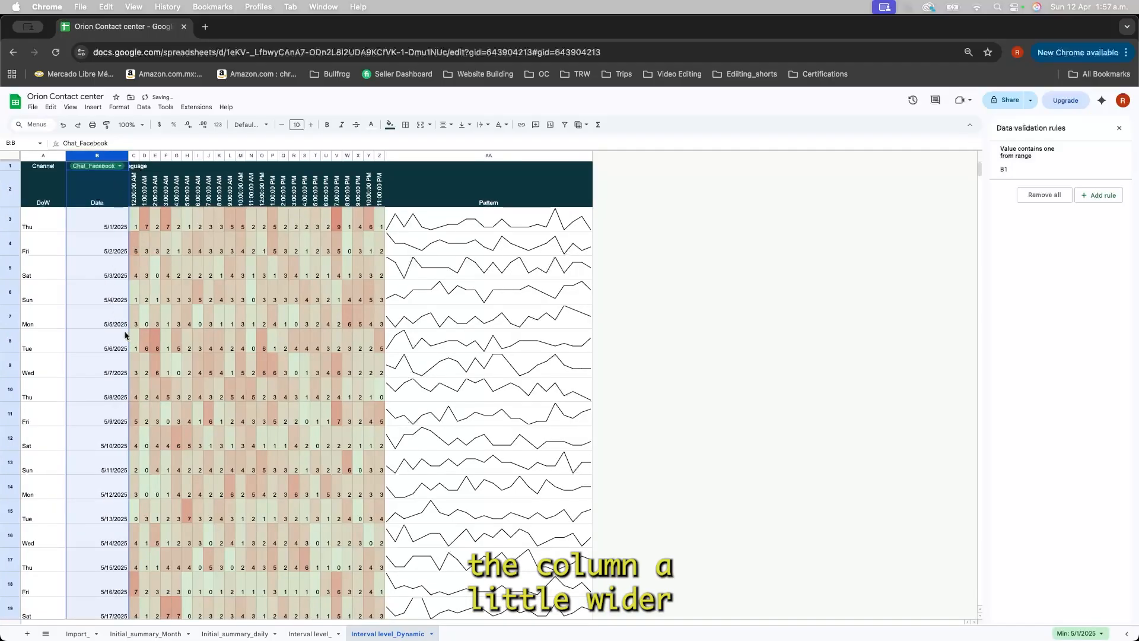
click(117, 167)
click(85, 178)
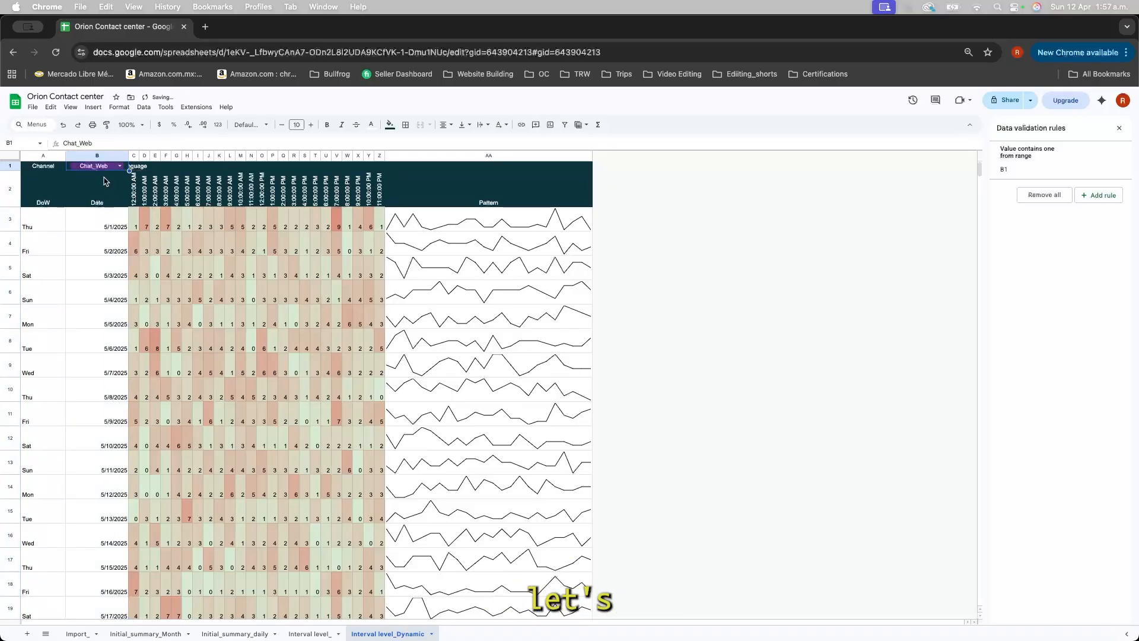
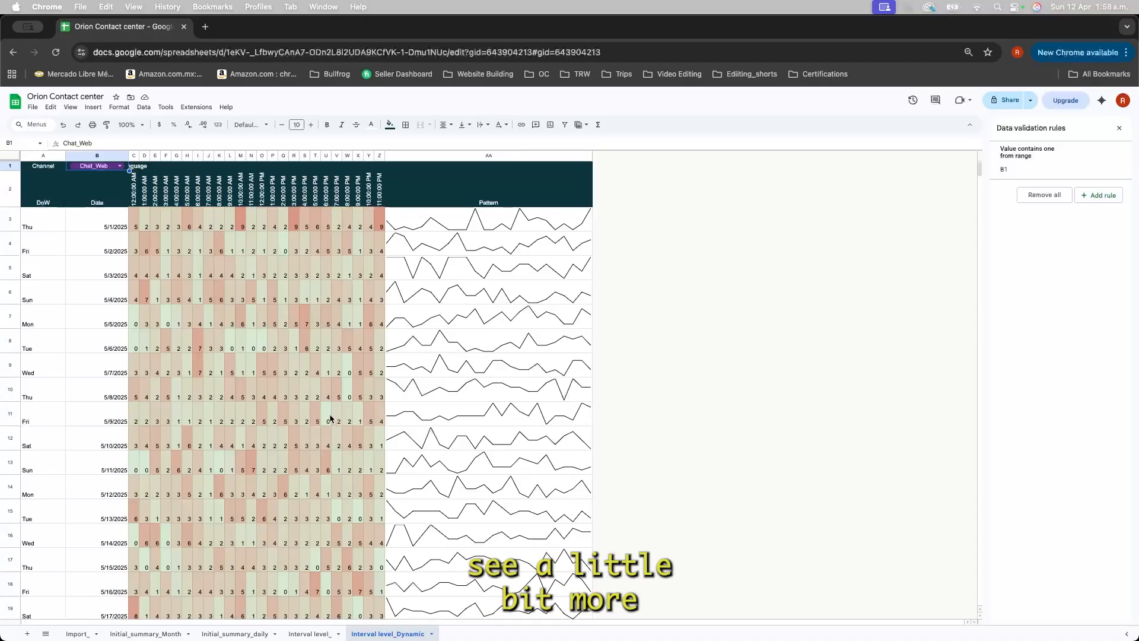
scroll(297, 372, down, 15)
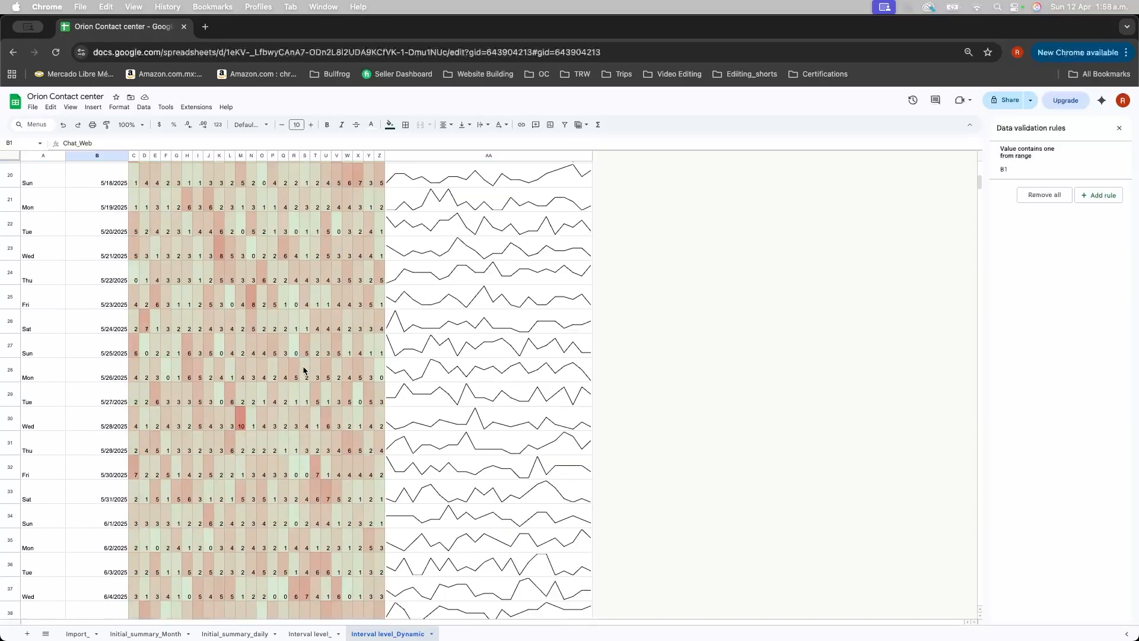
scroll(303, 371, down, 4)
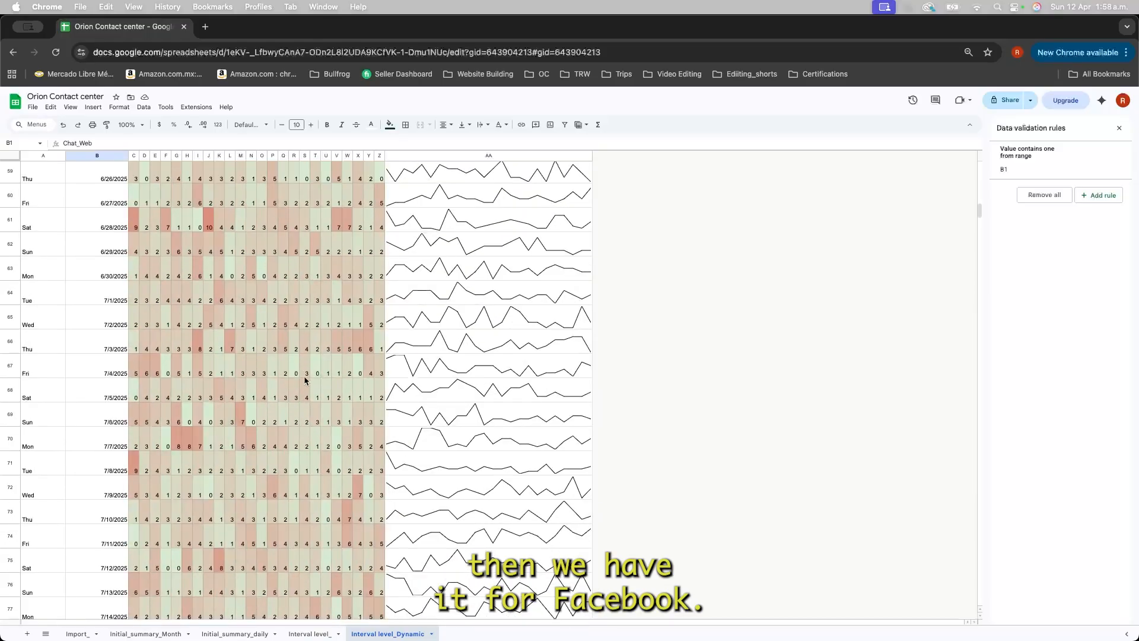
scroll(306, 380, up, 19)
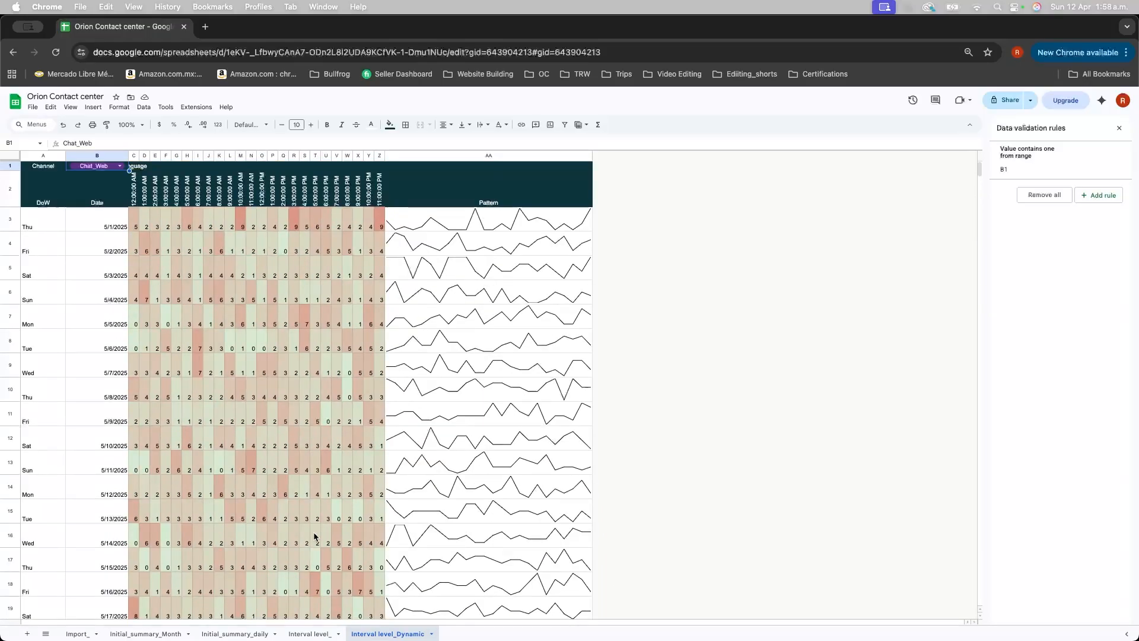
Step: Switch the channel filter in B1 to Voice and look over its hourly volumes
click(92, 169)
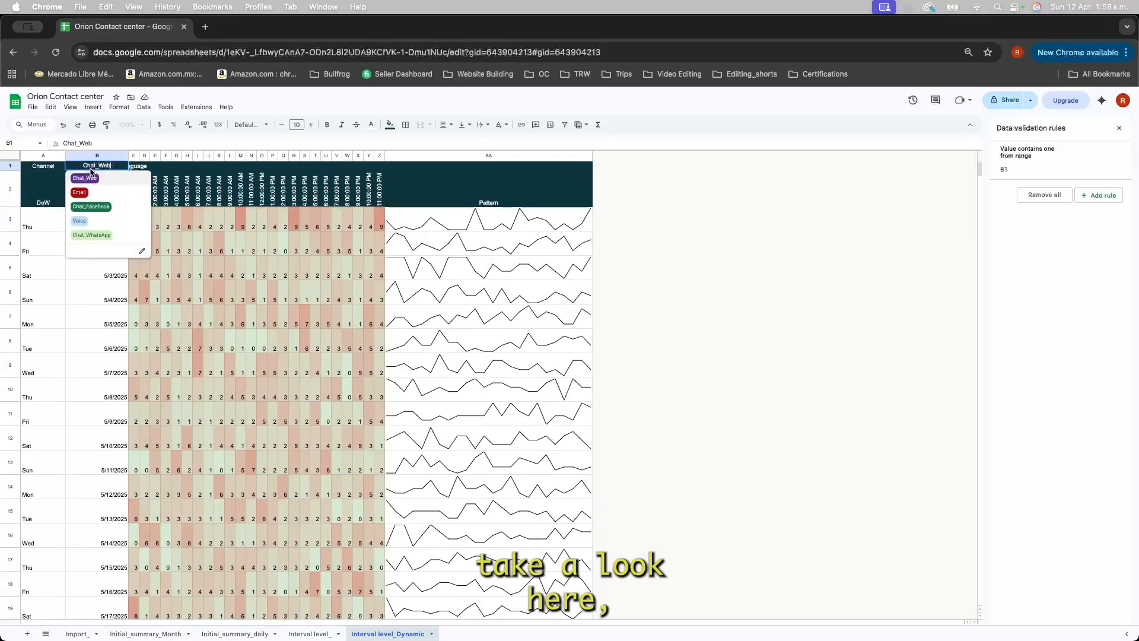
click(95, 221)
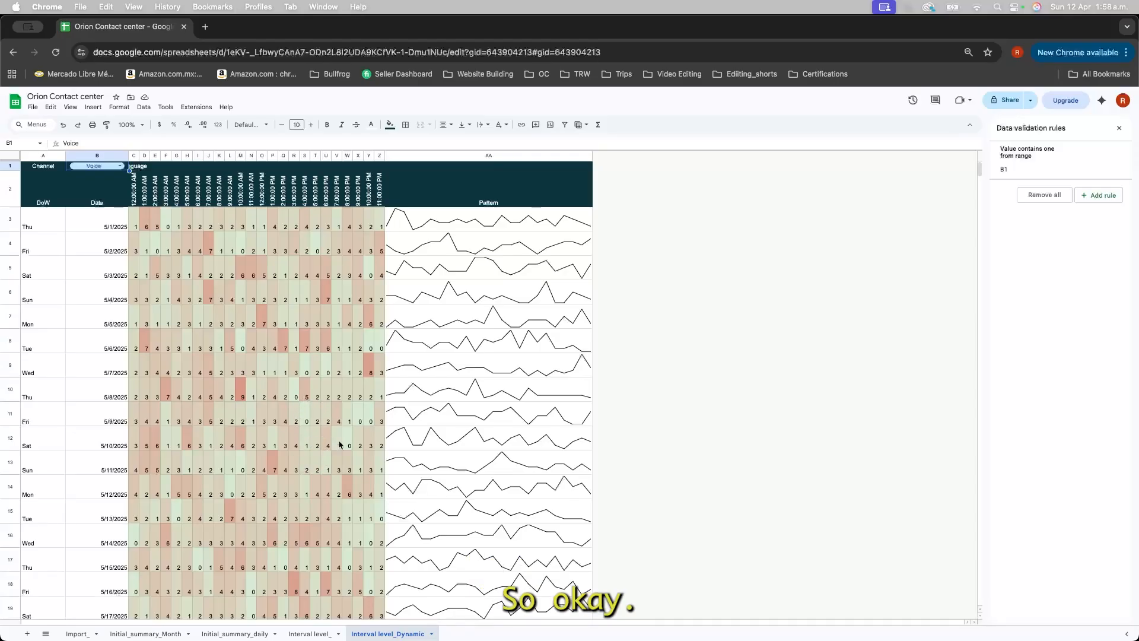
scroll(320, 373, down, 14)
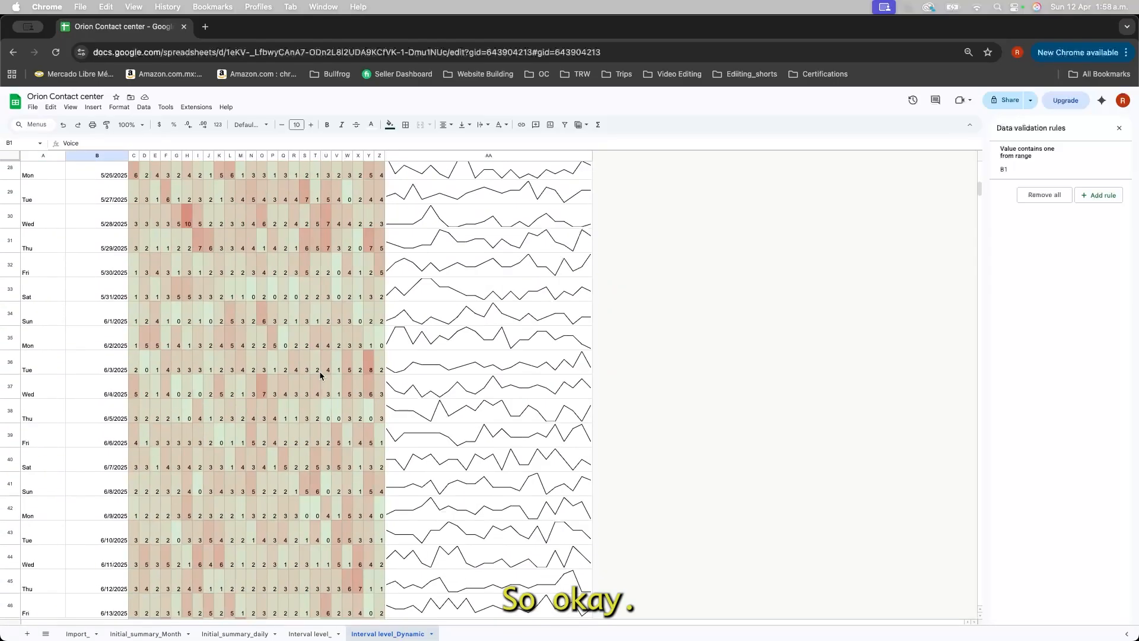
scroll(321, 374, up, 15)
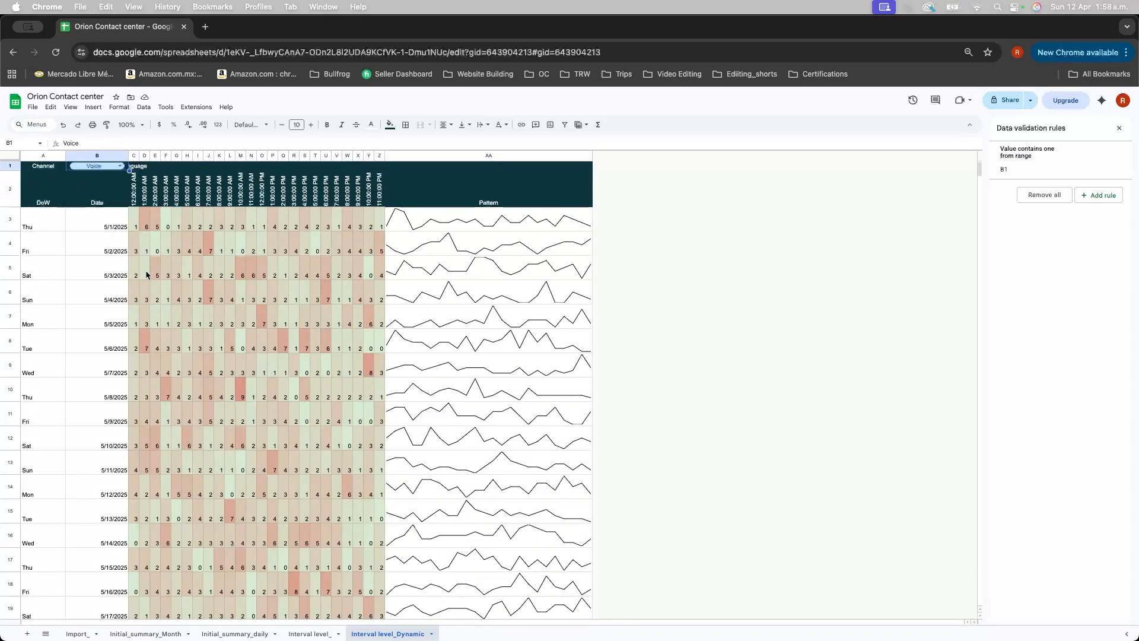
Step: Switch the channel filter in B1 to Chat_WhatsApp and examine the sparkline patterns across the dates
click(120, 165)
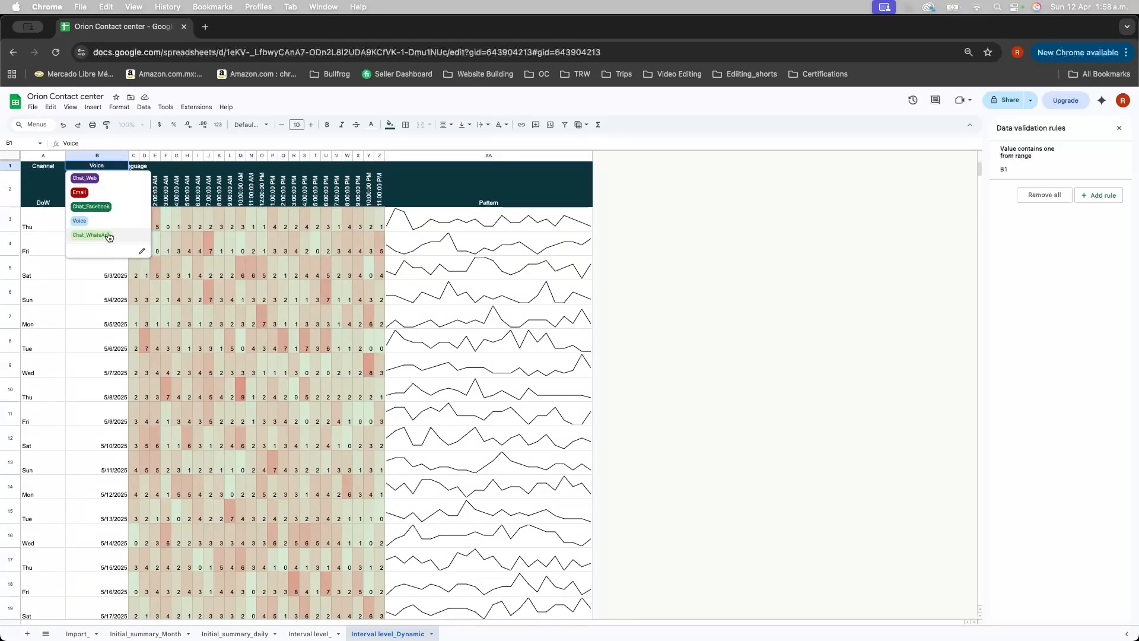
click(109, 235)
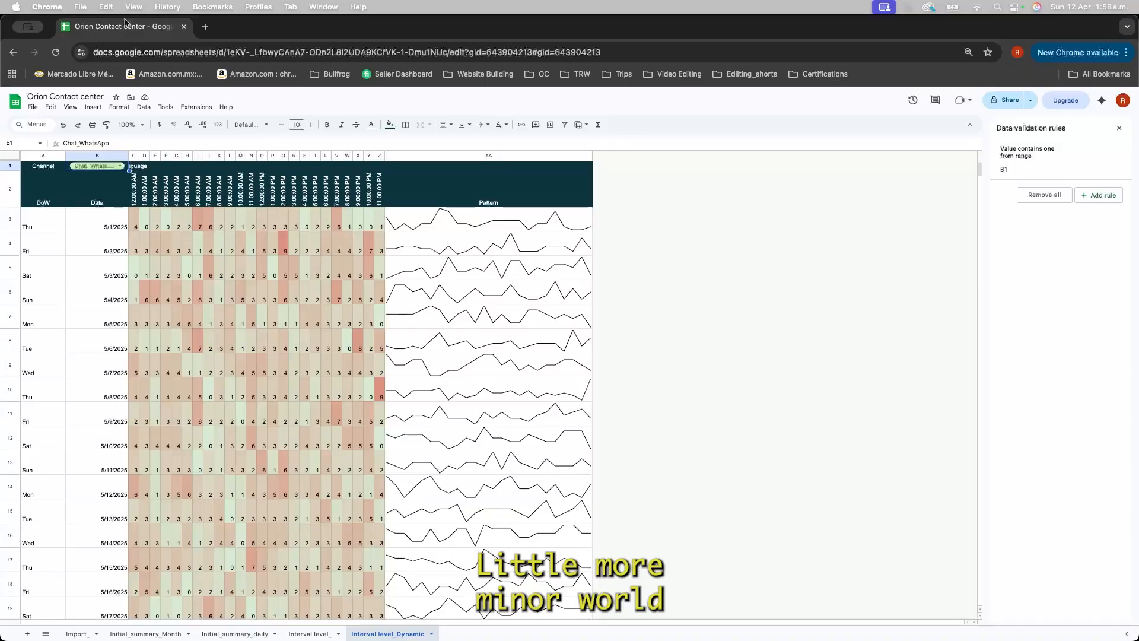
click(114, 167)
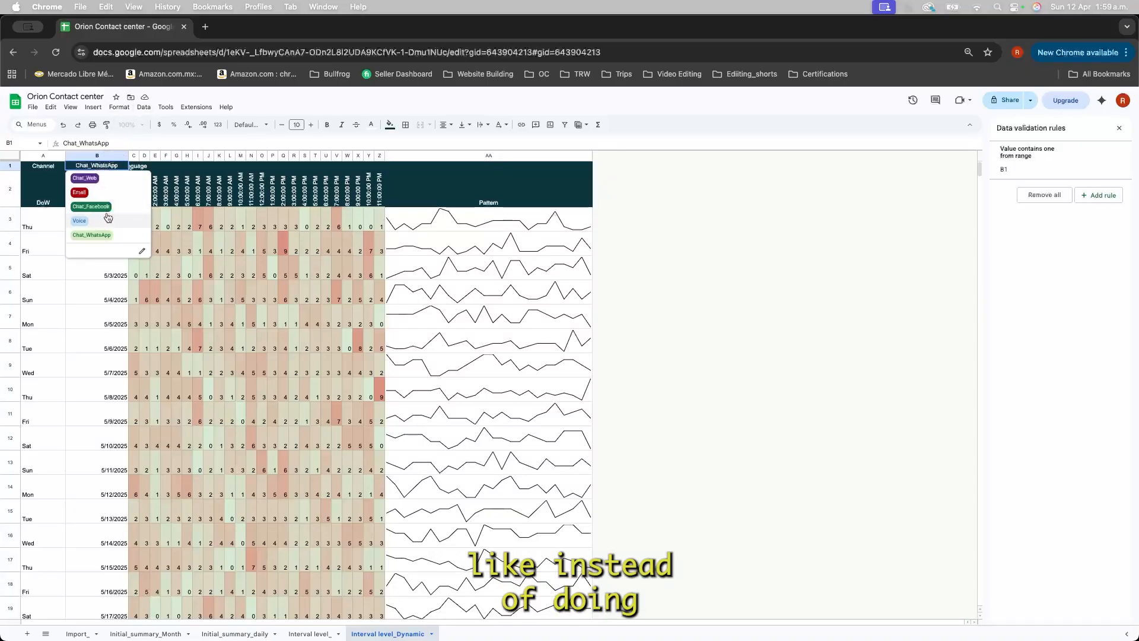
click(430, 418)
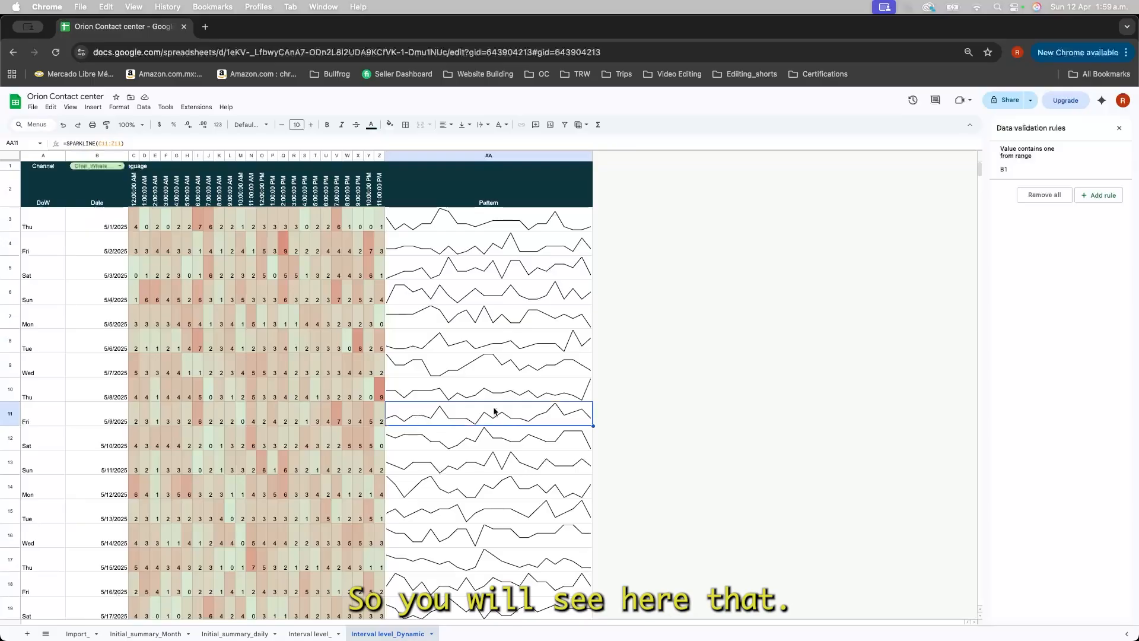
click(547, 374)
scroll(448, 419, down, 10)
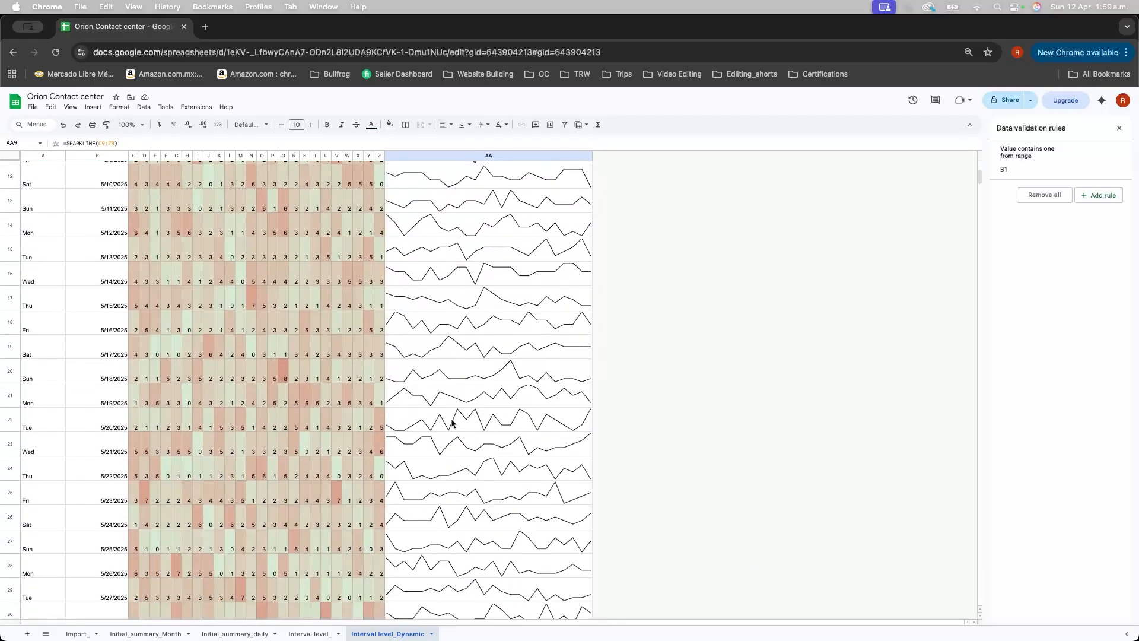
scroll(452, 423, down, 5)
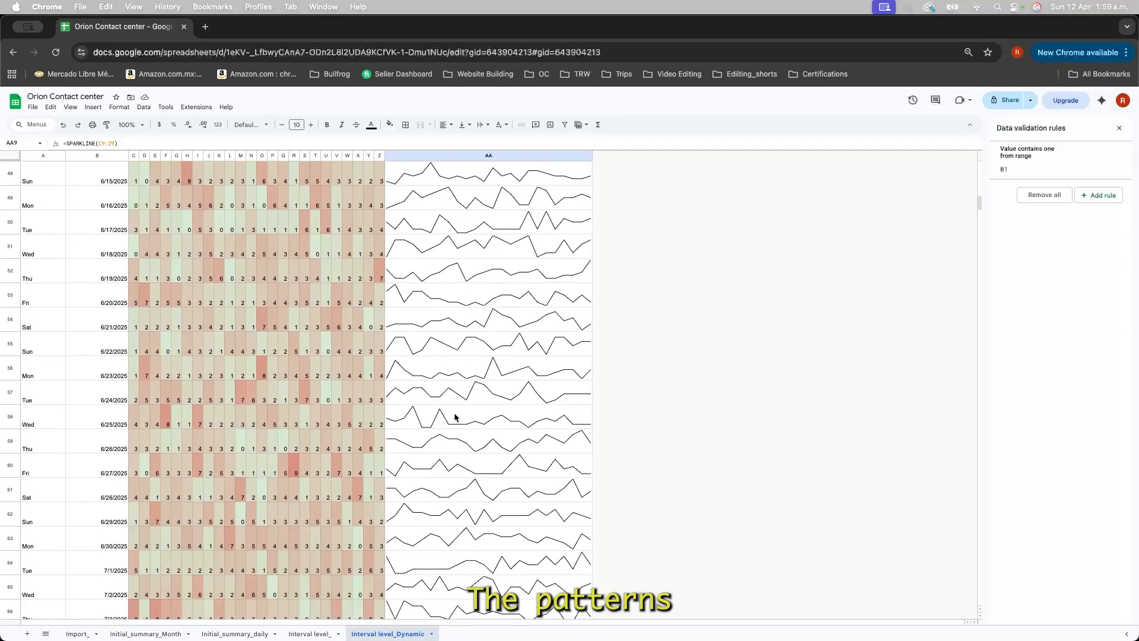
scroll(455, 417, up, 15)
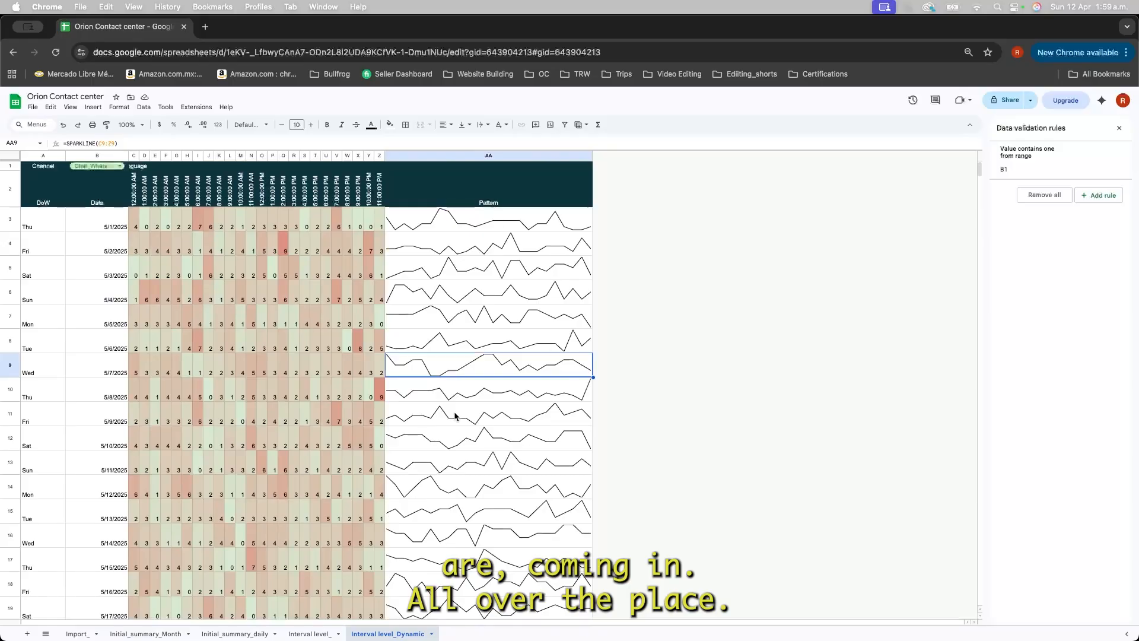
Step: Examine the unfiltered hourly volumes and patterns on the Interval level_ sheet for comparison
click(321, 633)
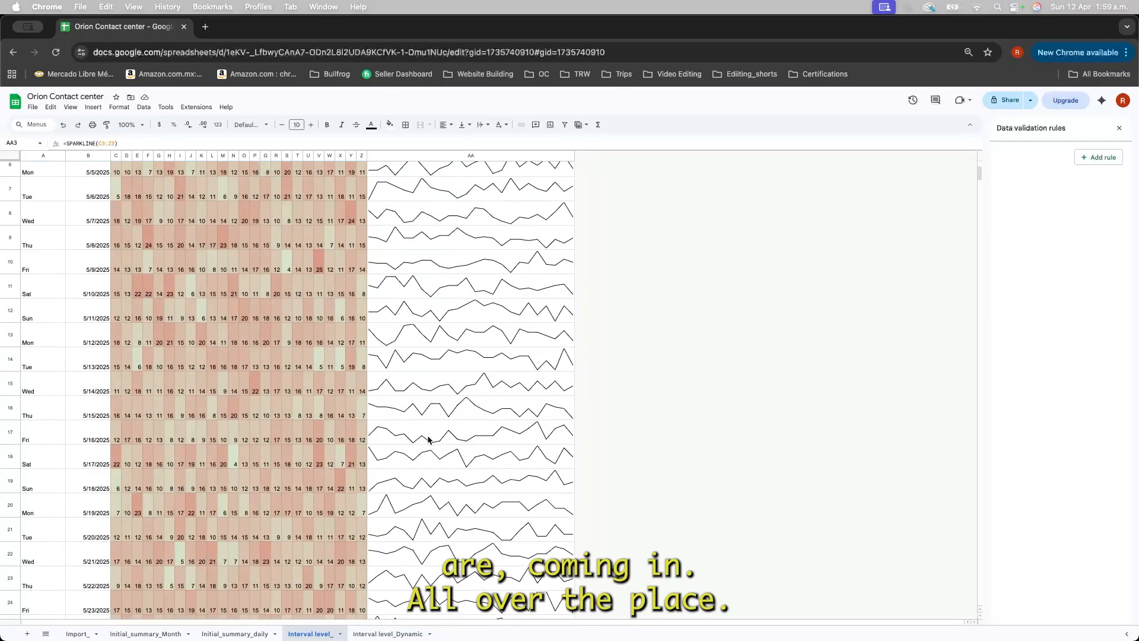
scroll(429, 439, down, 2)
scroll(428, 439, up, 3)
scroll(429, 440, down, 3)
scroll(429, 439, up, 2)
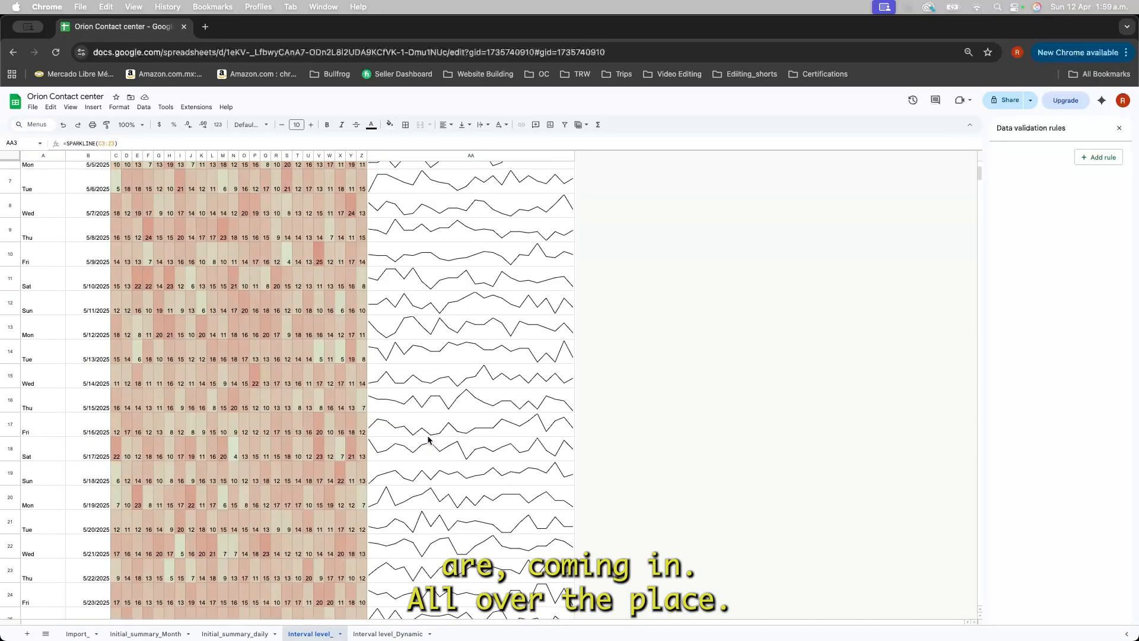
scroll(429, 439, up, 5)
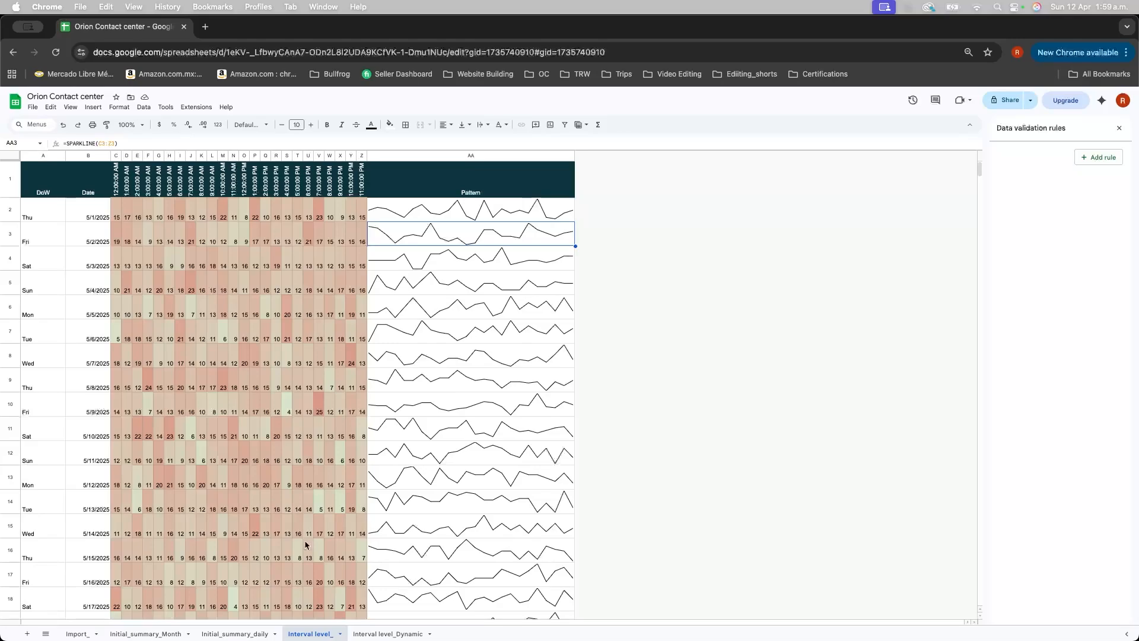
Step: Re-enter the label Language in C1 of Interval level_Dynamic and widen columns C and D
click(388, 634)
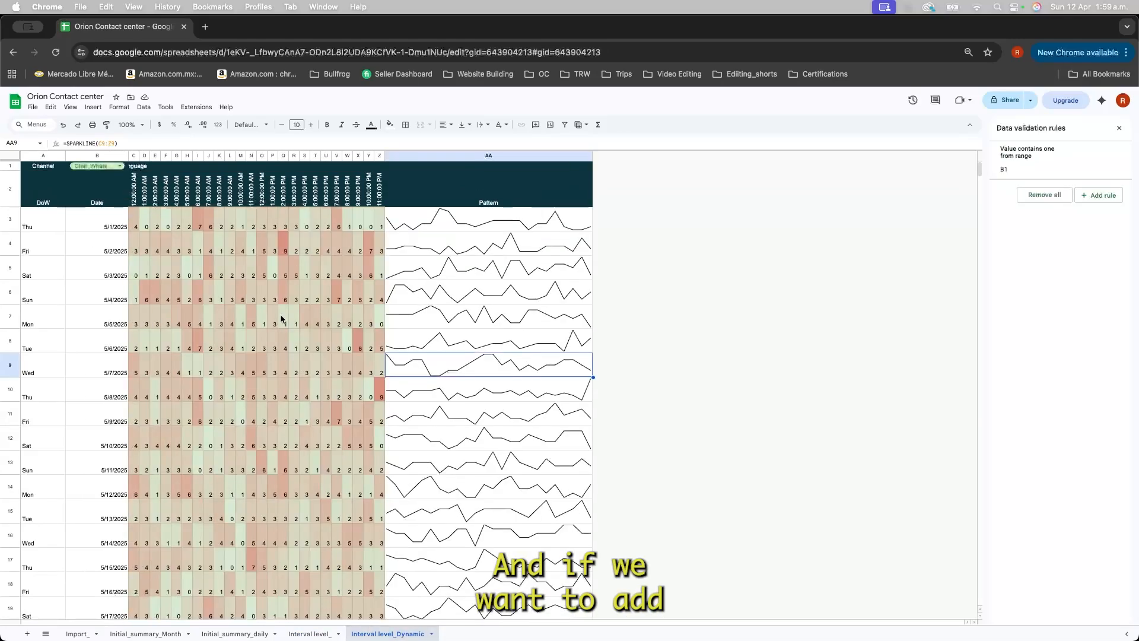
click(143, 169)
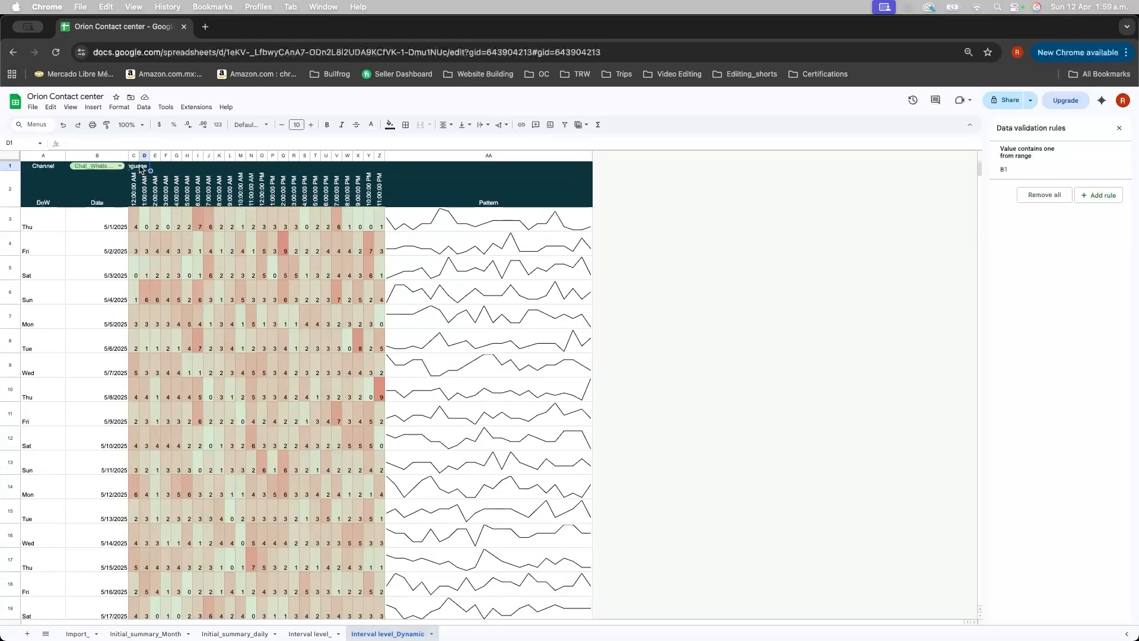
click(139, 168)
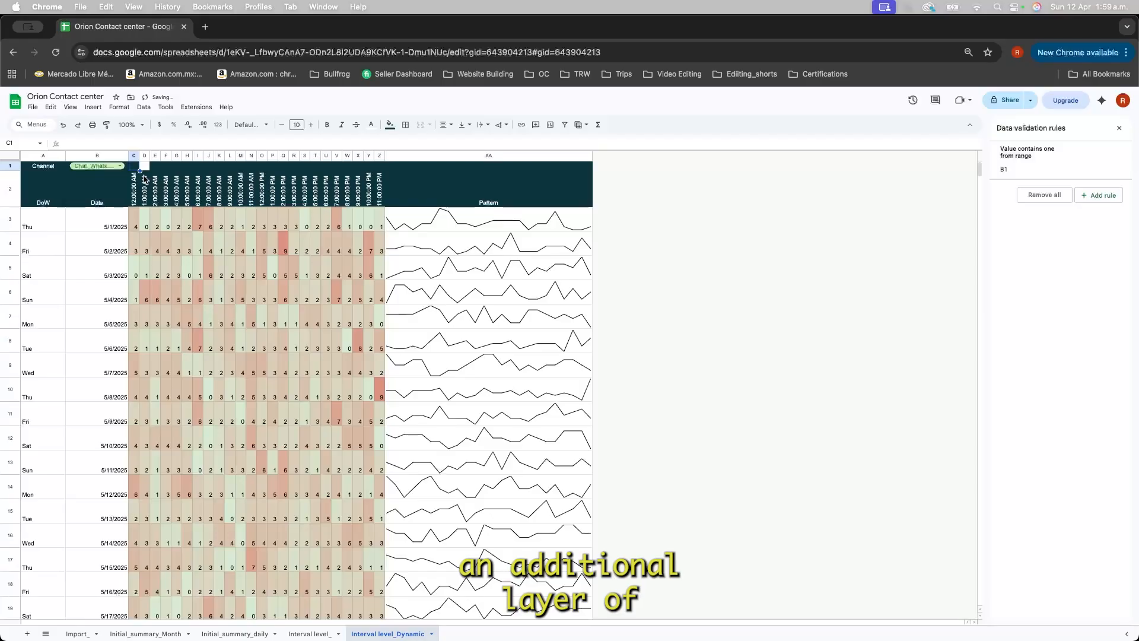
text(Language)
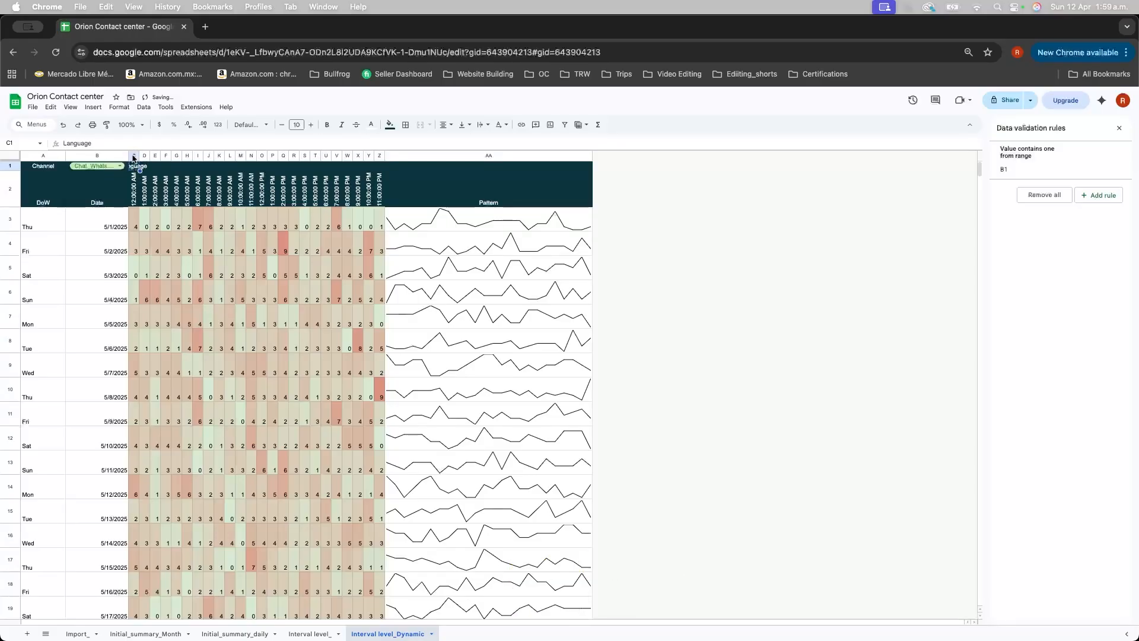
double_click(134, 156)
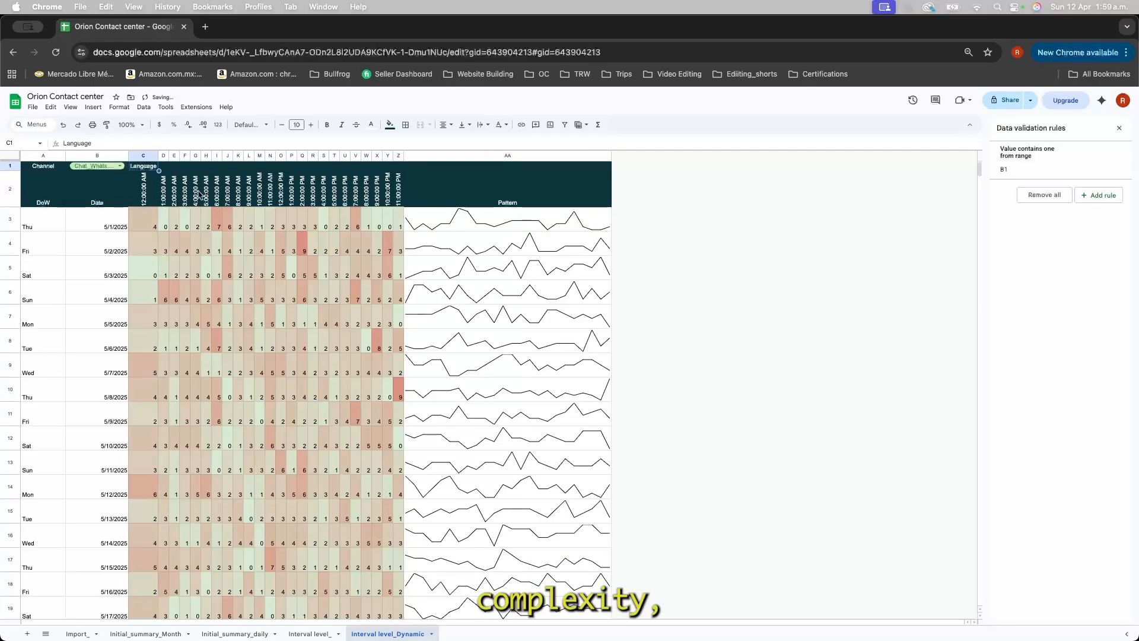
click(165, 166)
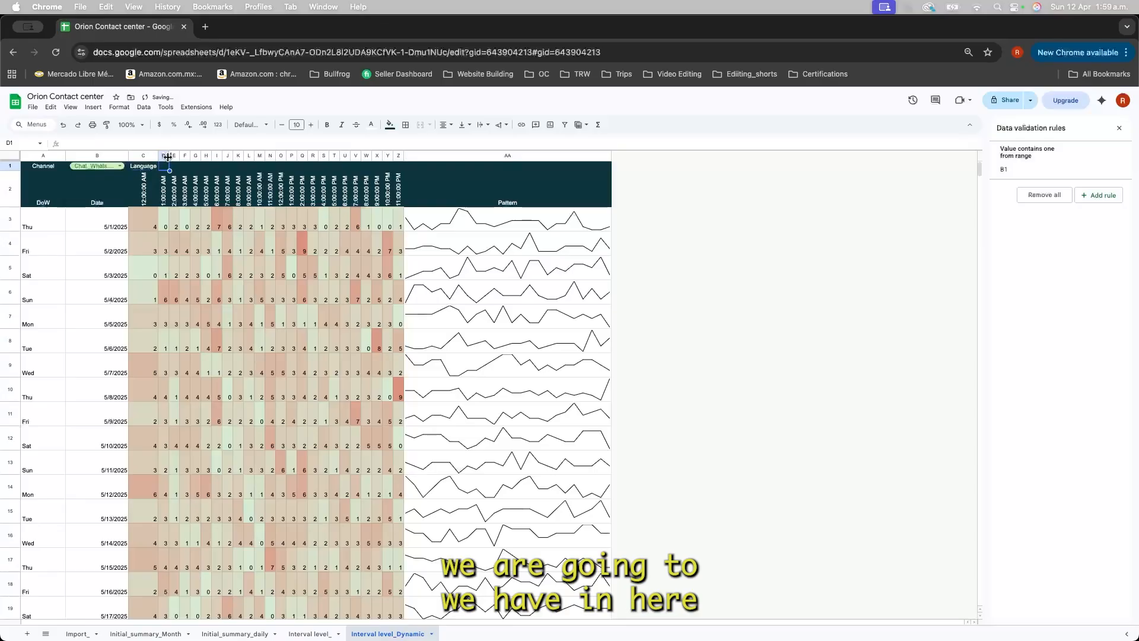
drag(168, 156, 237, 157)
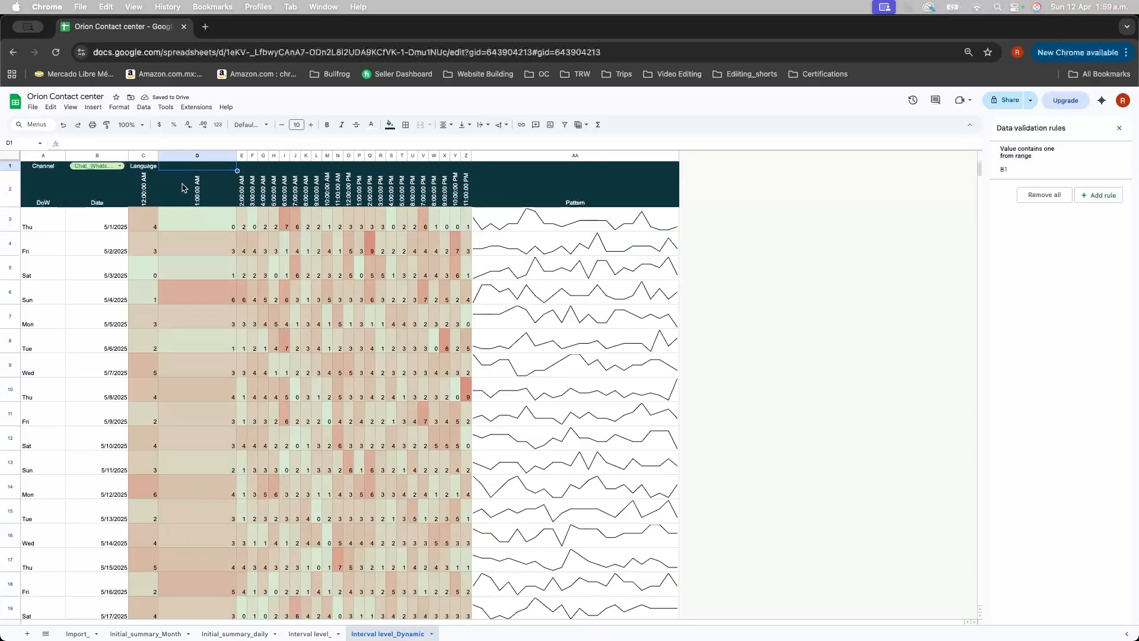
Step: Add a filter to the language column on the Import_ sheet
click(77, 634)
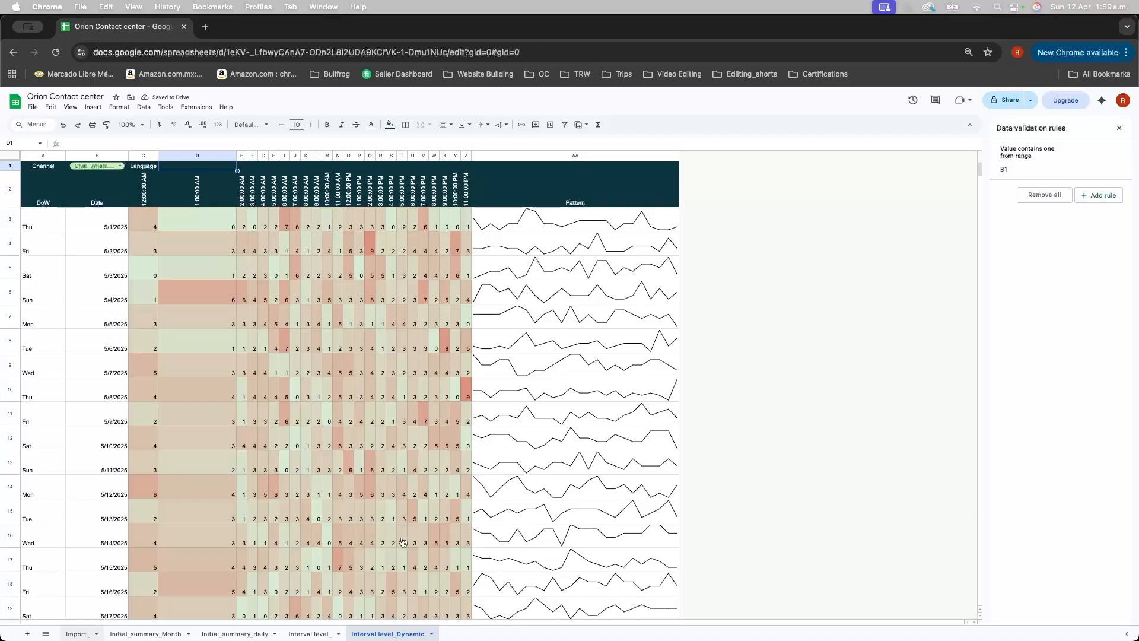
scroll(487, 451, right, 10)
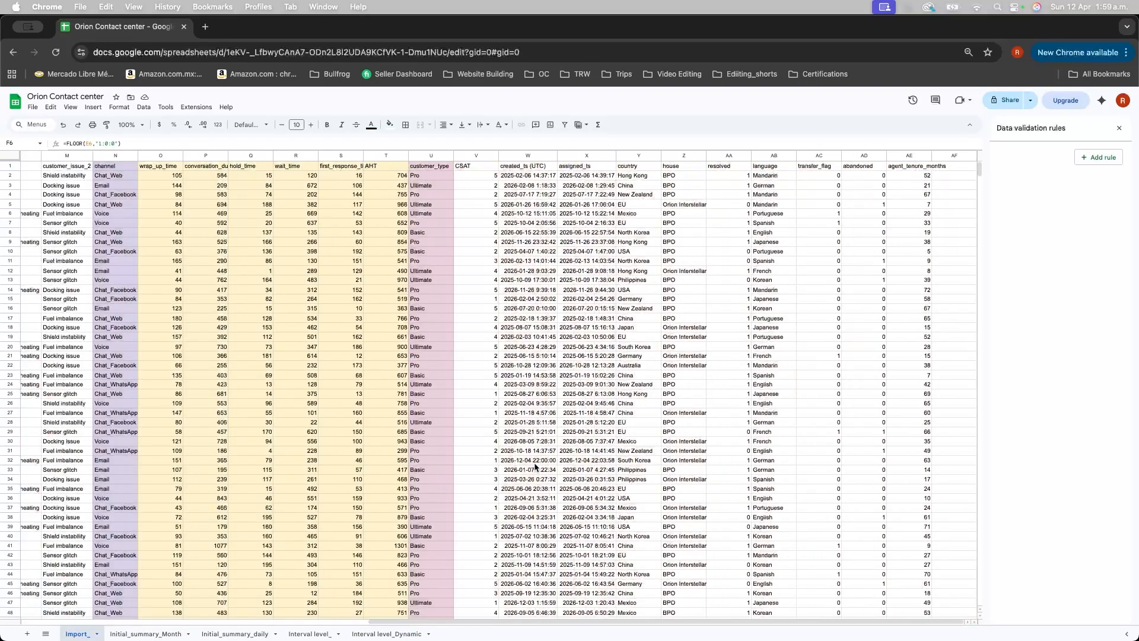
click(168, 635)
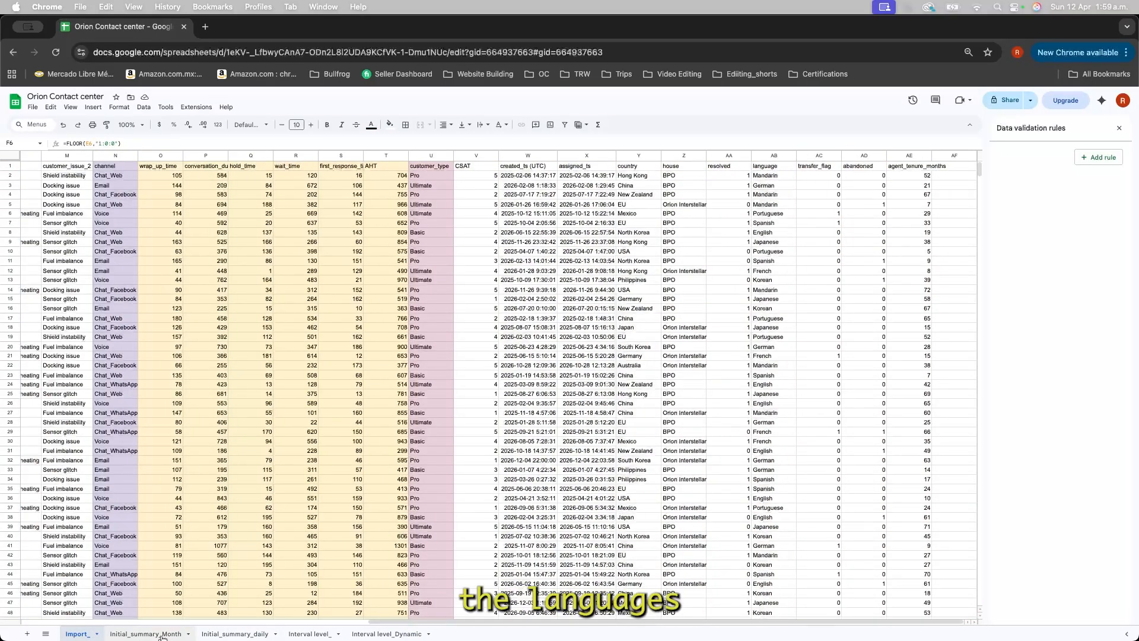
click(85, 633)
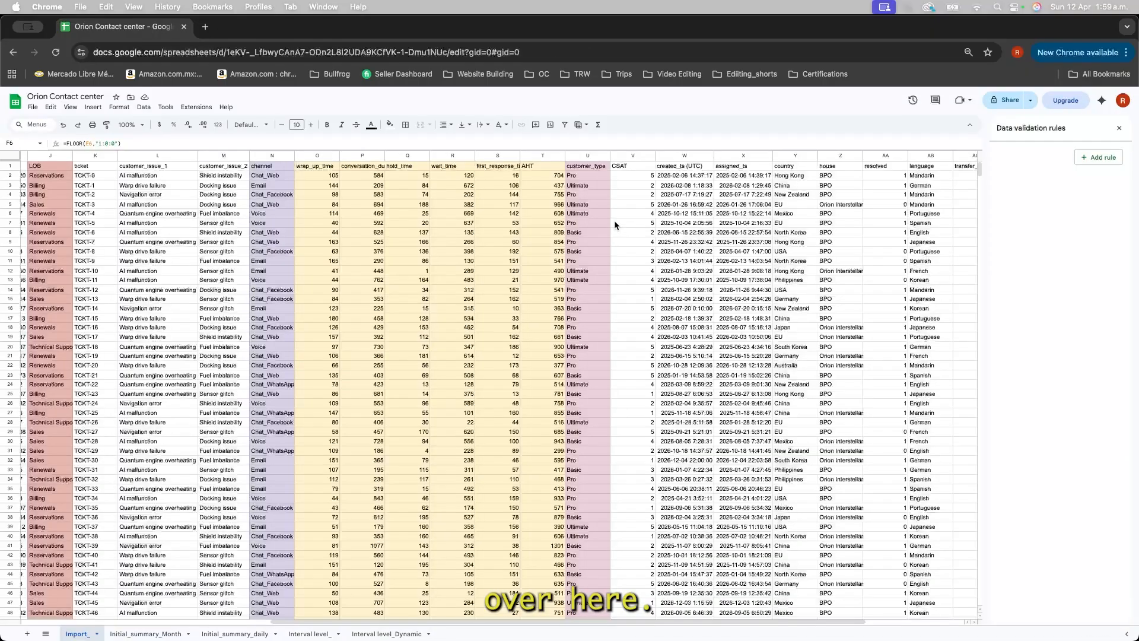
click(929, 157)
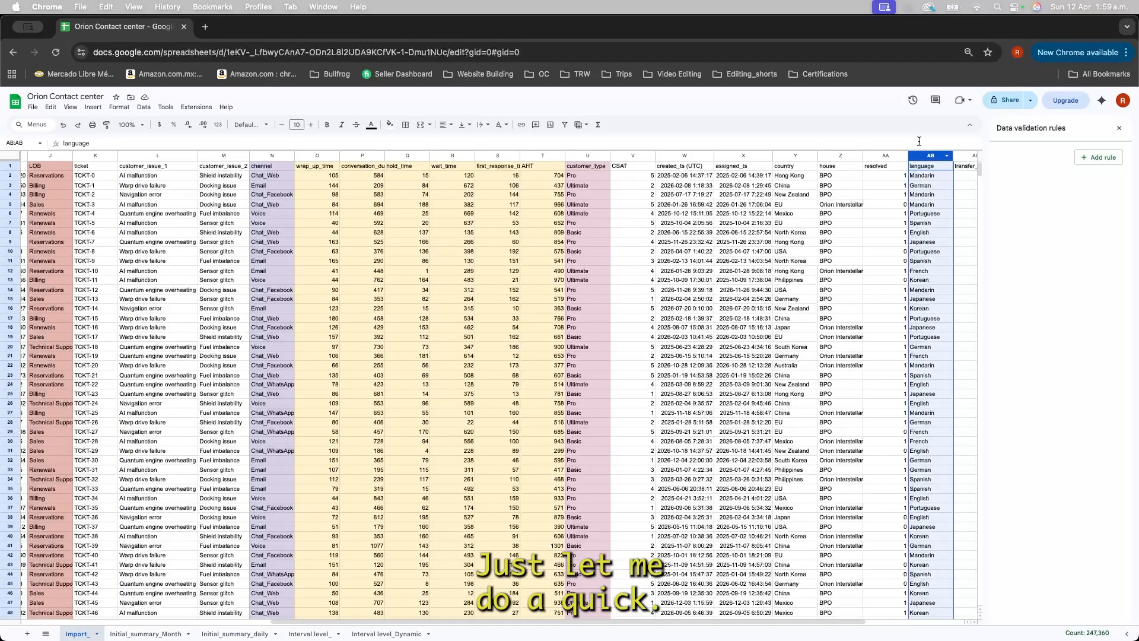
click(565, 124)
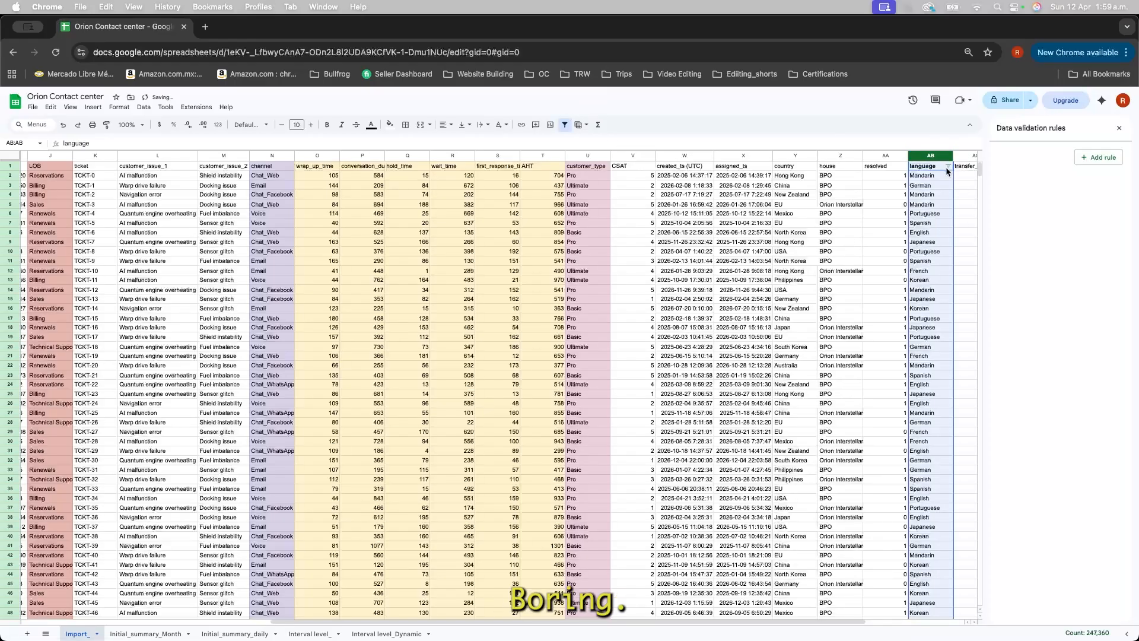
Step: Review the list of distinct language values in the filter, leaving the data unfiltered
click(948, 168)
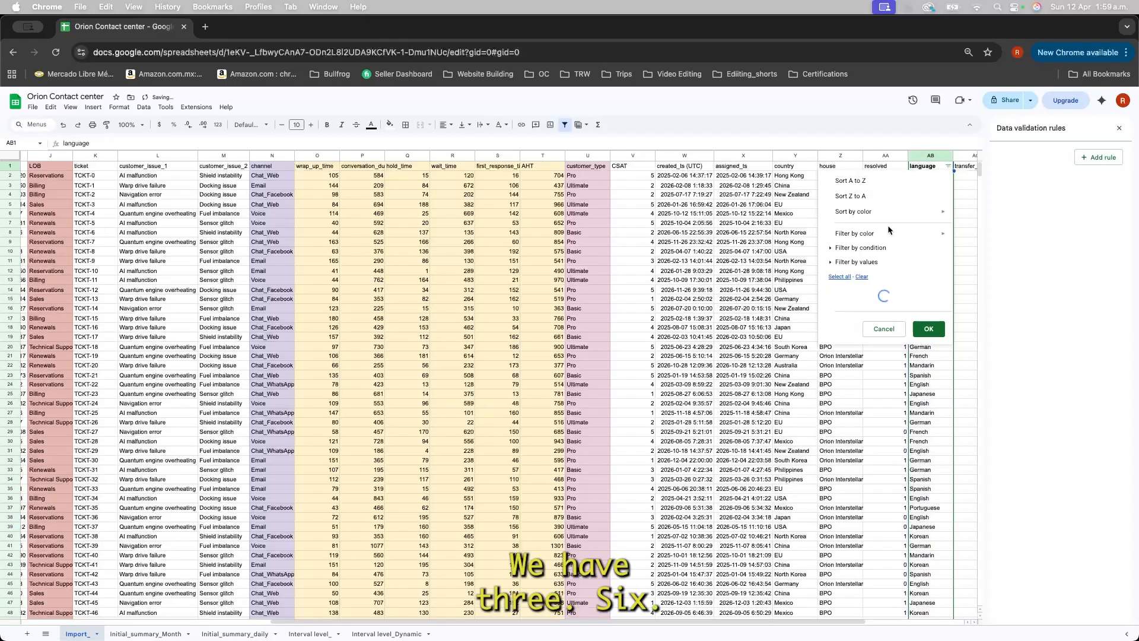
scroll(899, 326, down, 1)
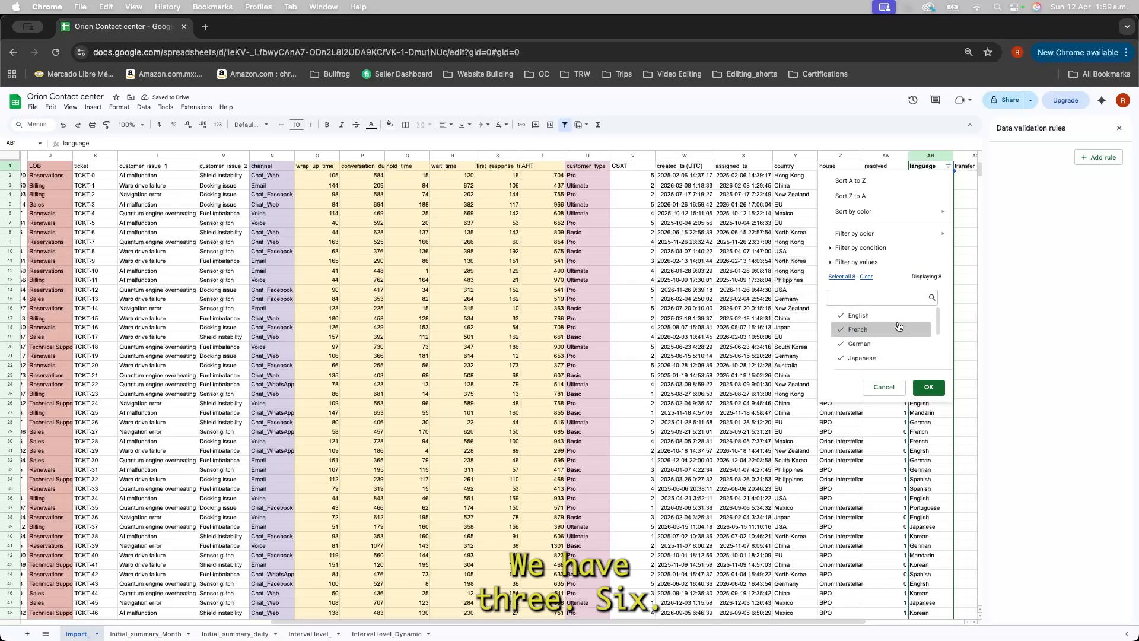
scroll(897, 335, down, 3)
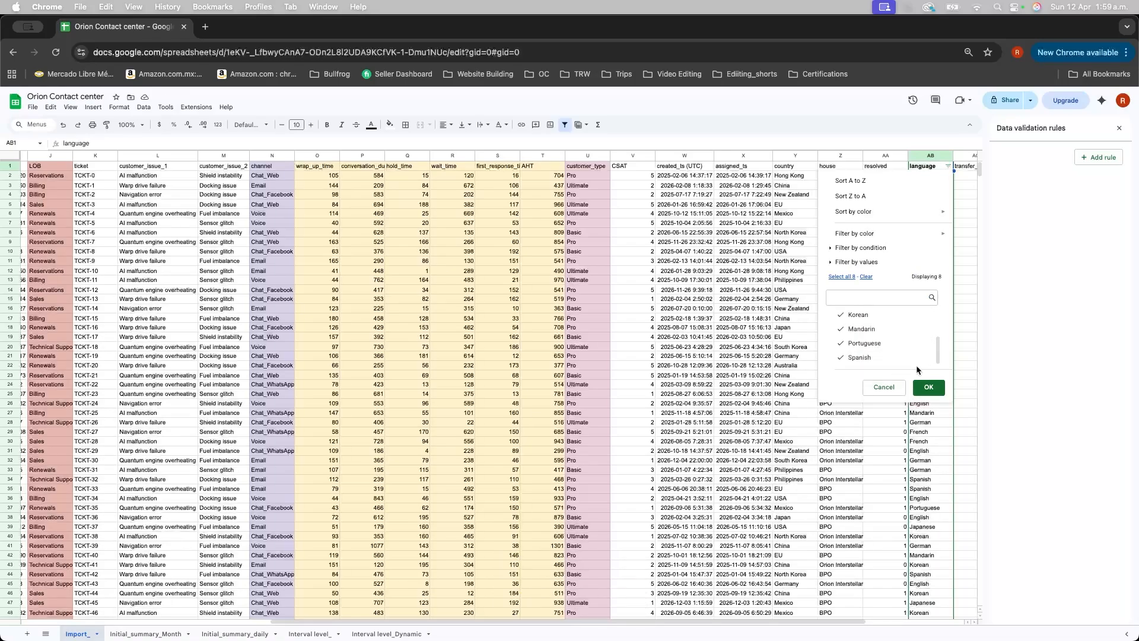
scroll(903, 315, up, 4)
scroll(903, 315, down, 4)
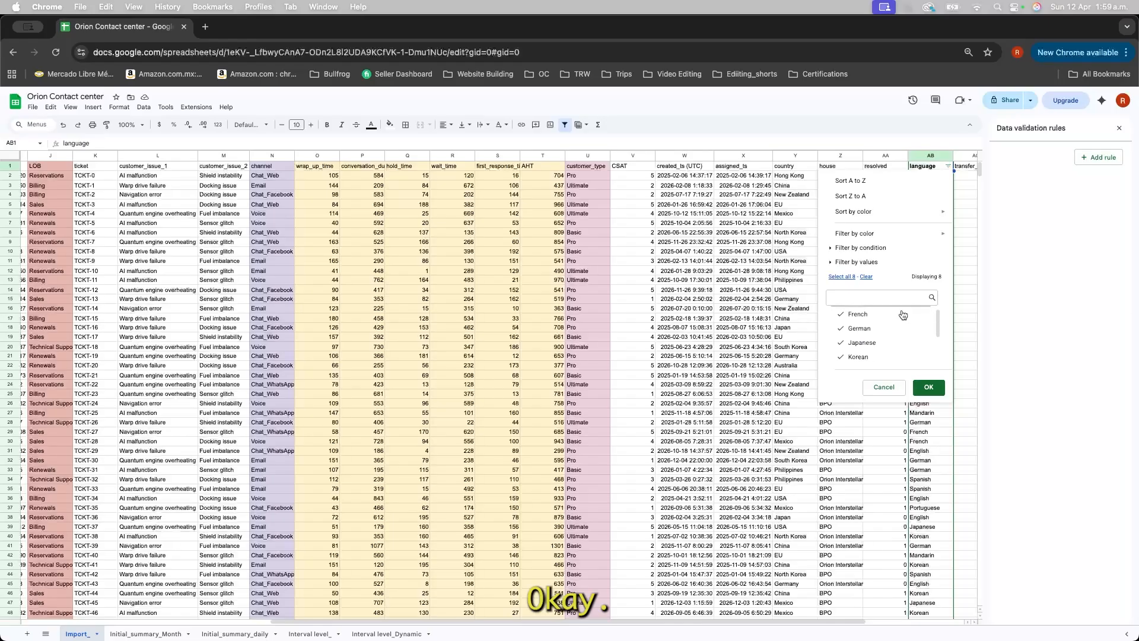
click(899, 388)
Step: Apply filters across the whole Import_ data table and review the distinct customer_type values
scroll(399, 451, right, 5)
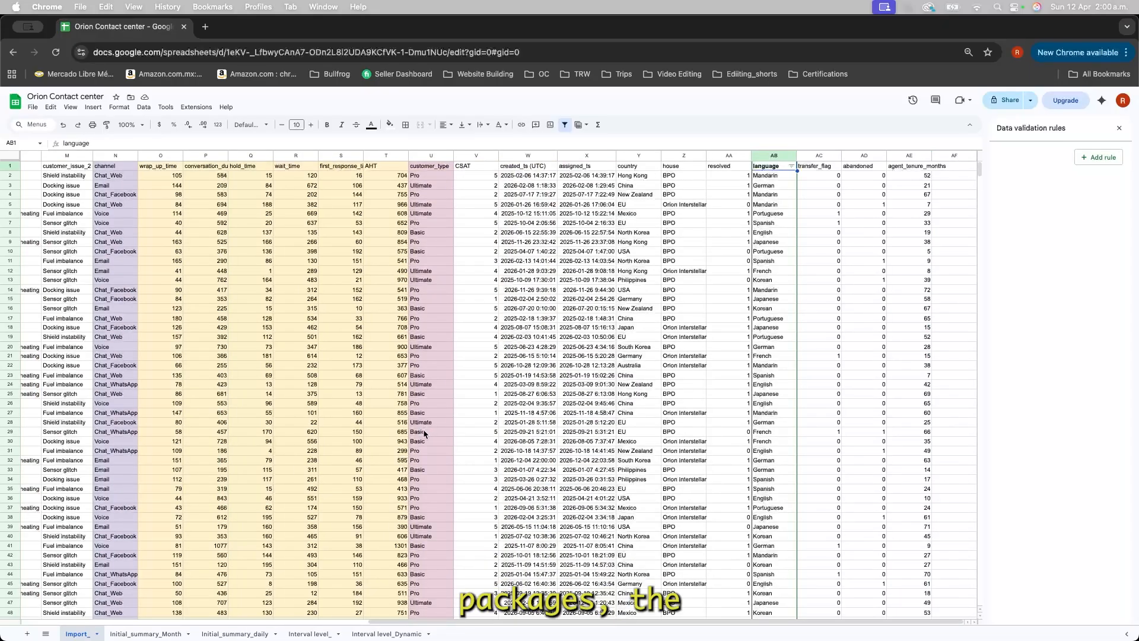
click(440, 188)
click(432, 167)
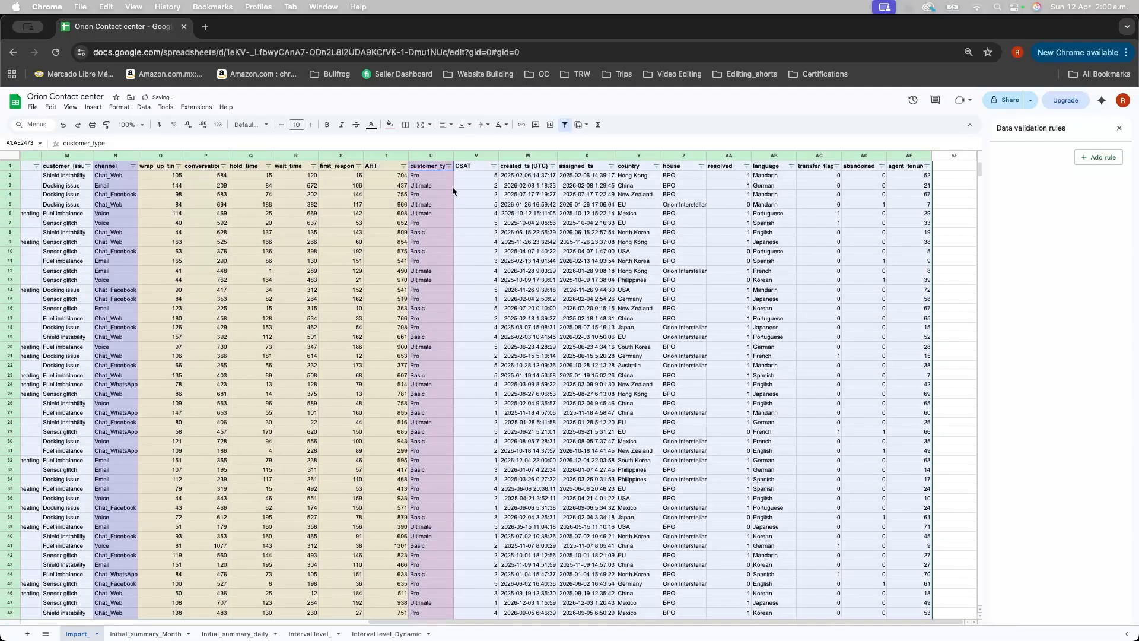
click(449, 166)
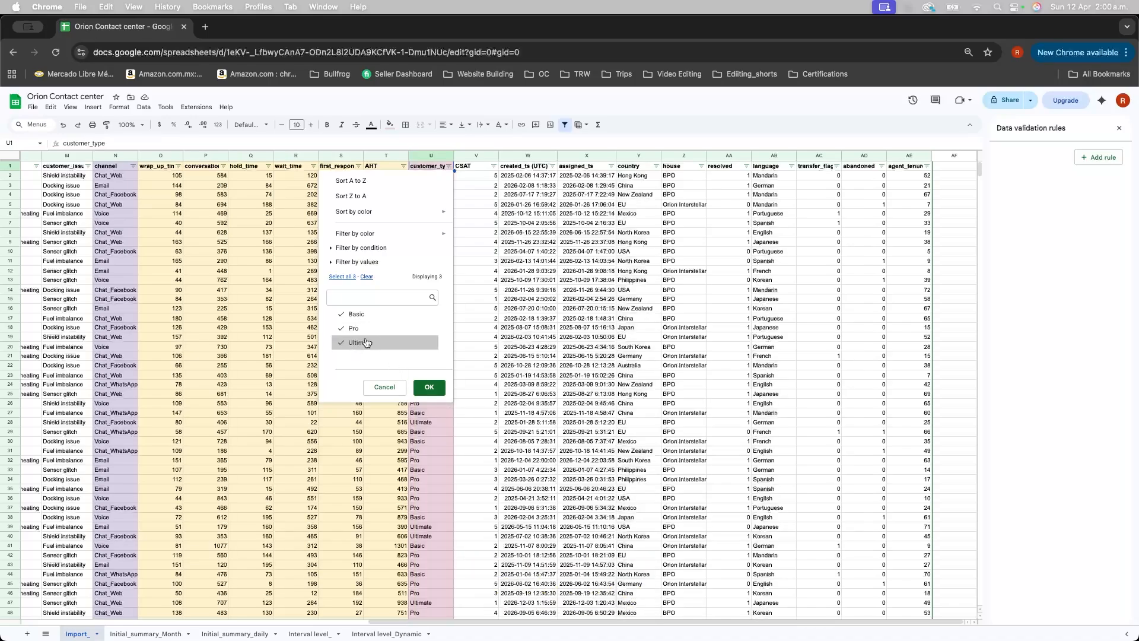
click(418, 489)
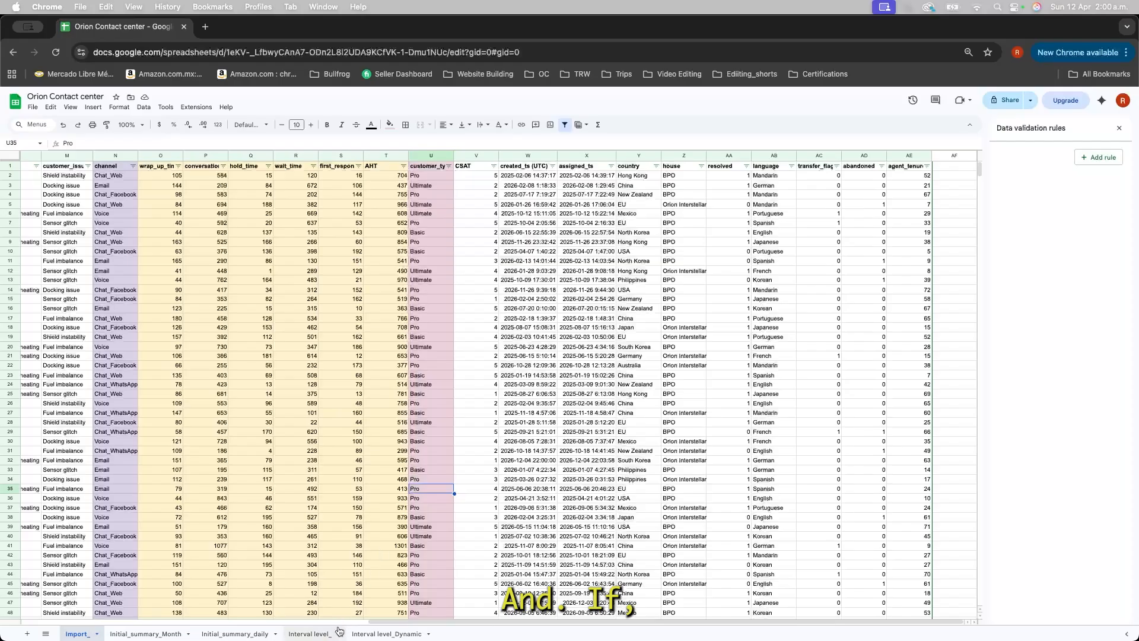
Step: Narrow column D on the Interval level_Dynamic sheet and look over the hourly volumes
click(384, 633)
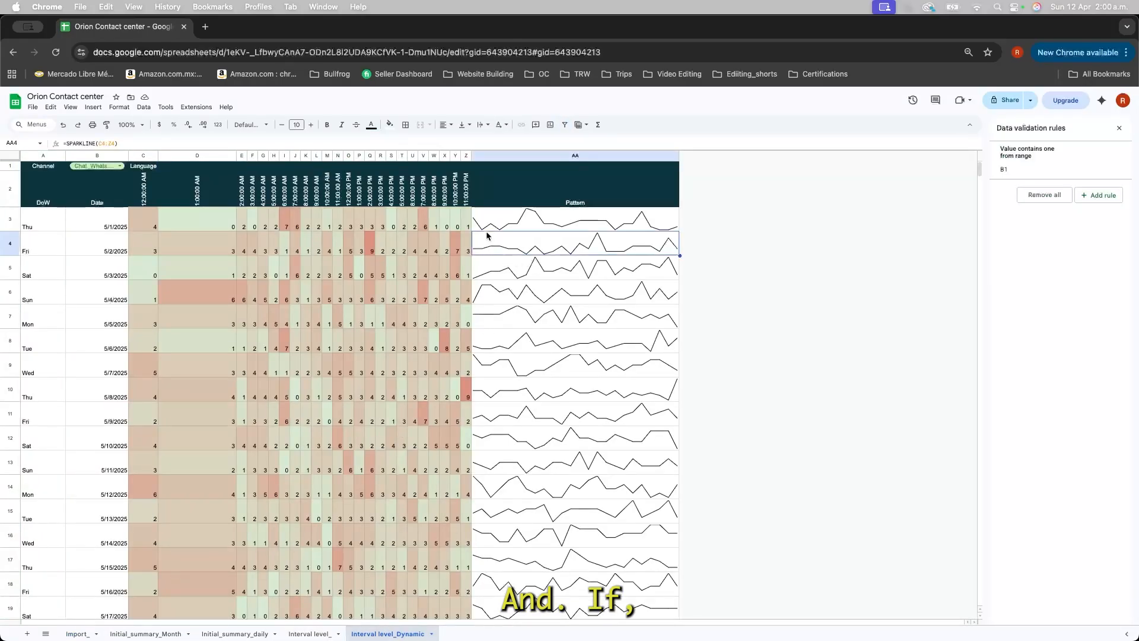
click(215, 210)
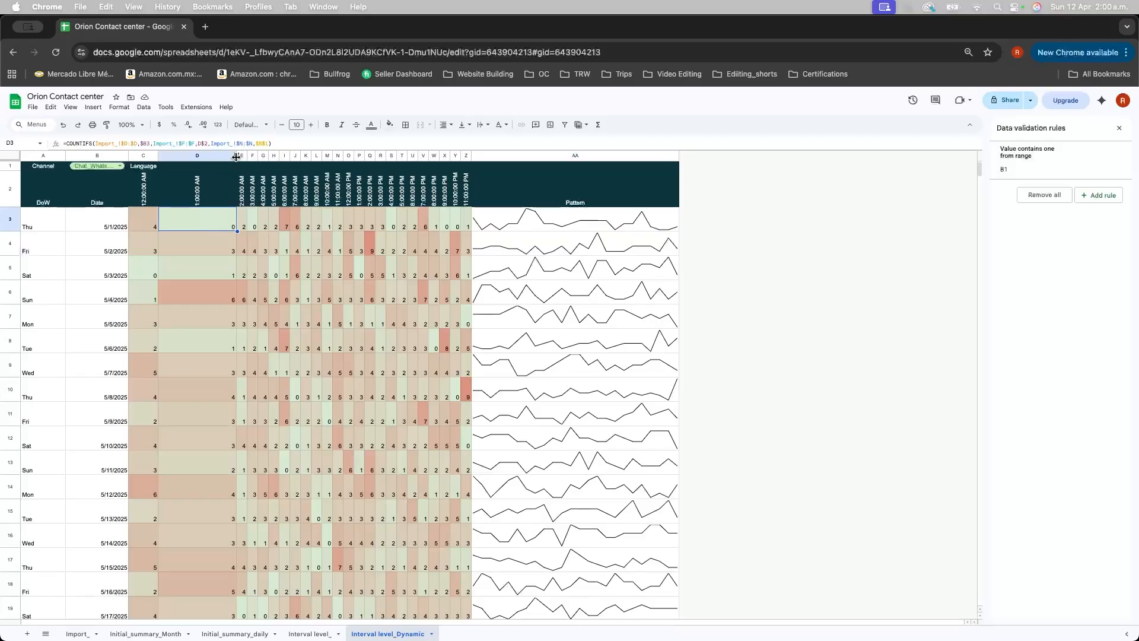
drag(236, 155, 201, 155)
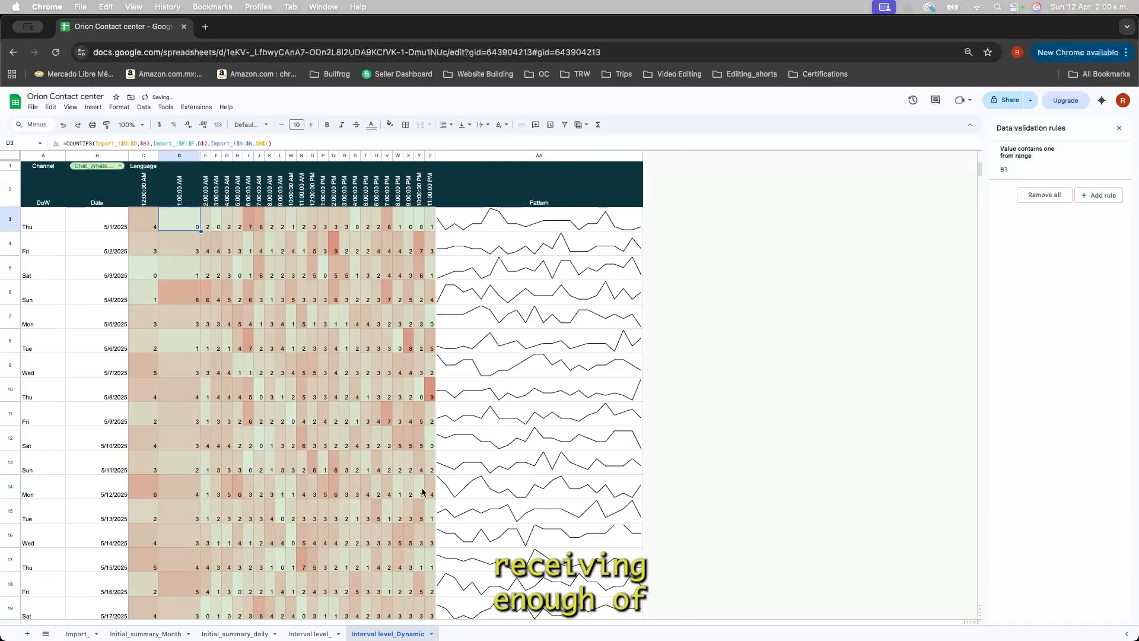
scroll(326, 318, down, 5)
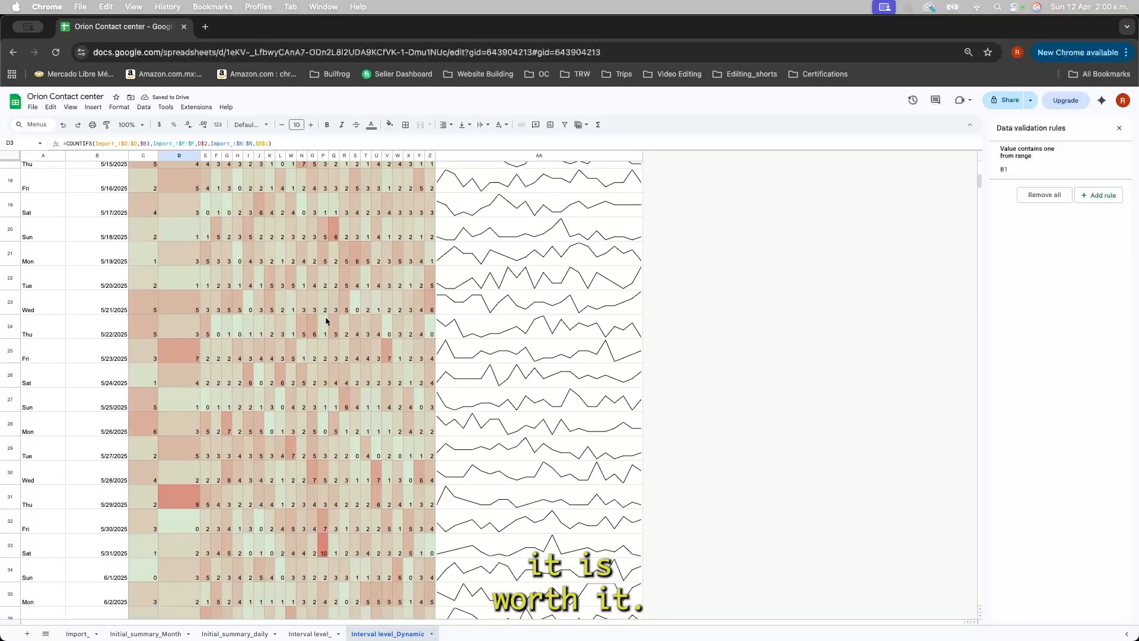
scroll(326, 321, up, 6)
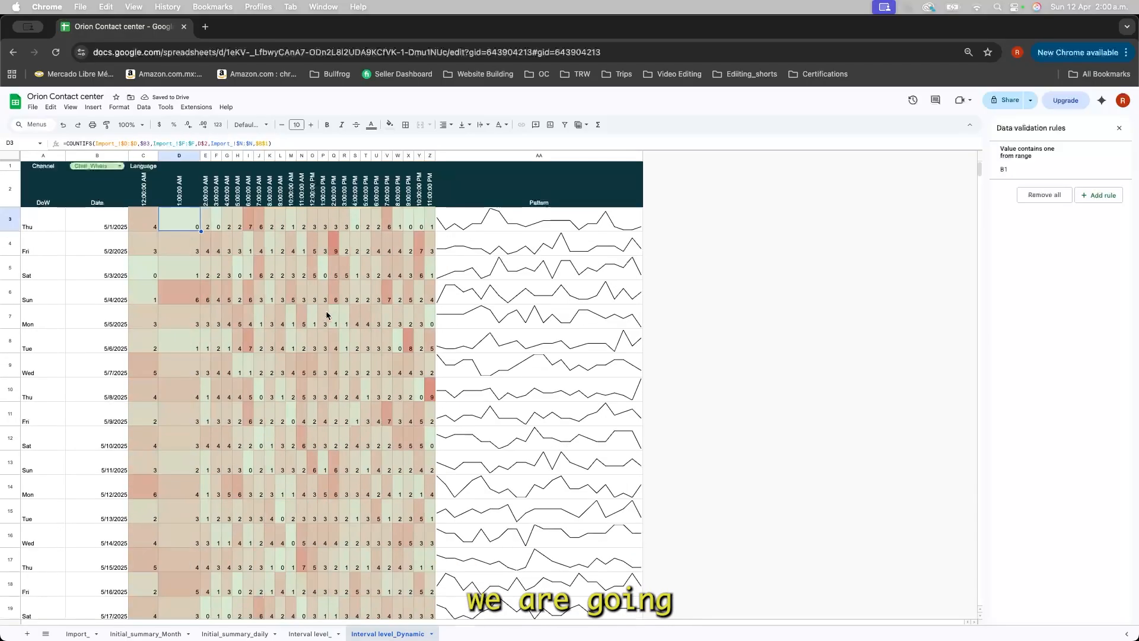
Step: Replace the label in C1 with Customer
click(147, 173)
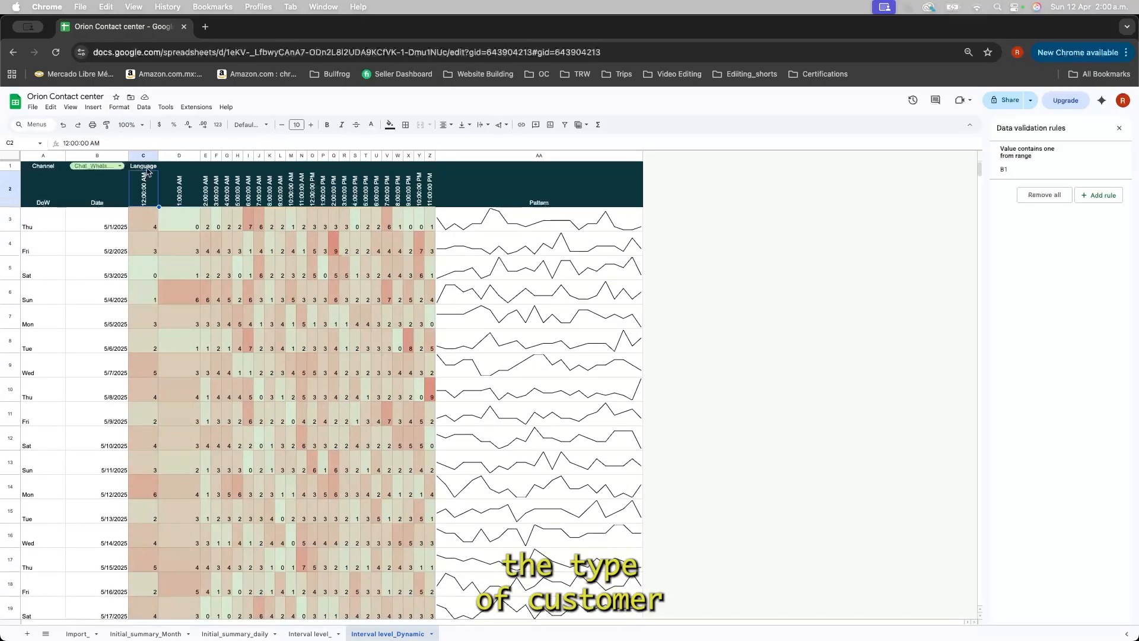
click(147, 167)
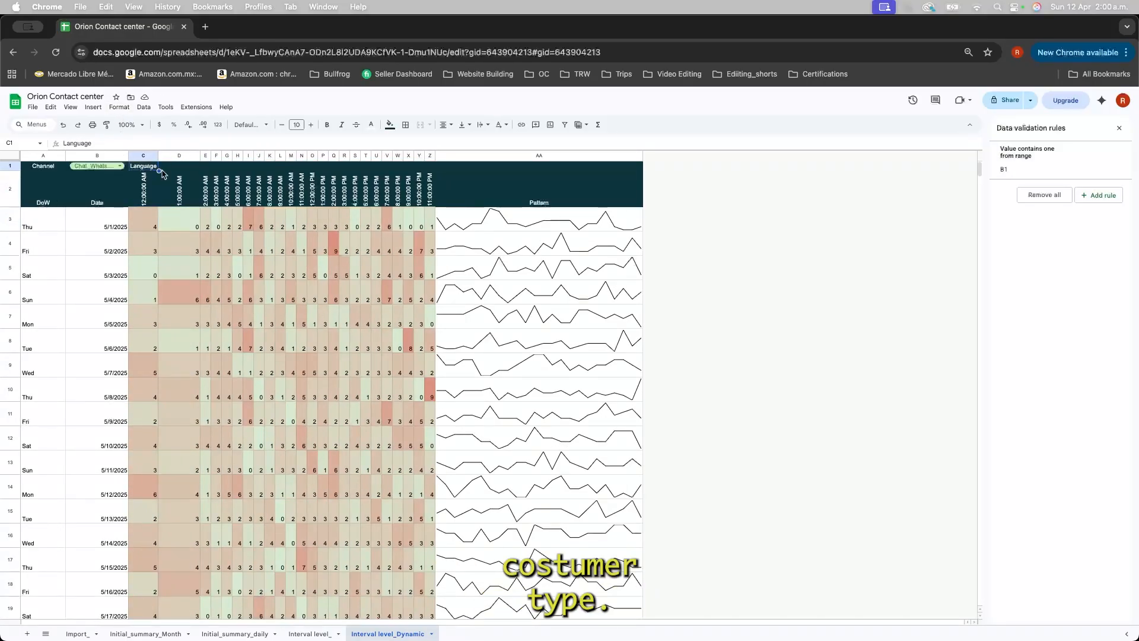
text(C)
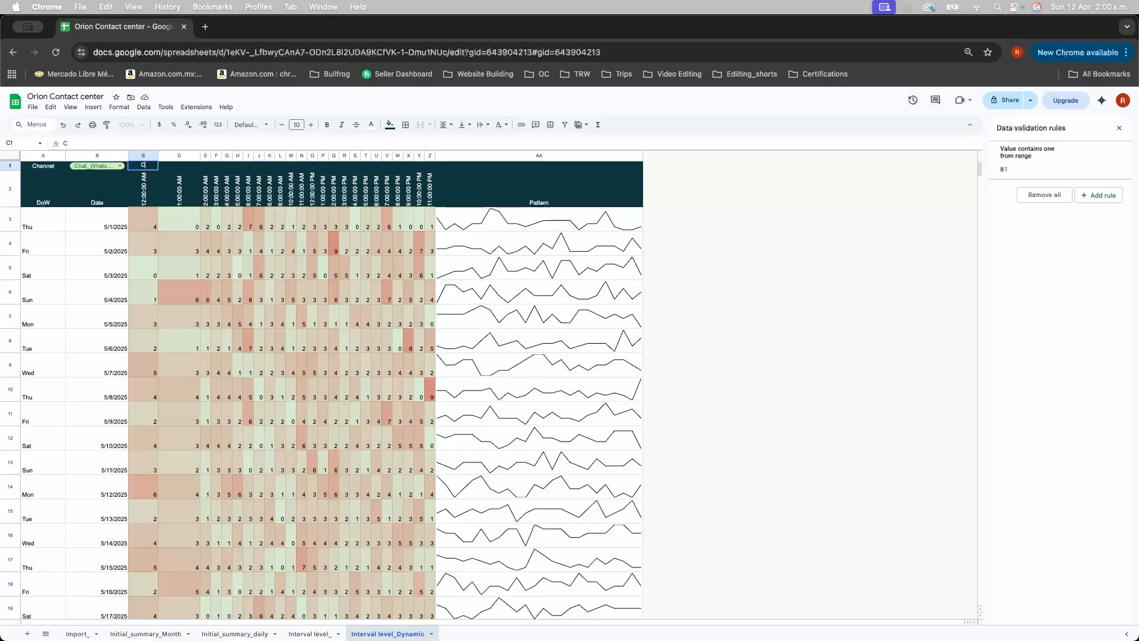
text(ustomer)
key(Return)
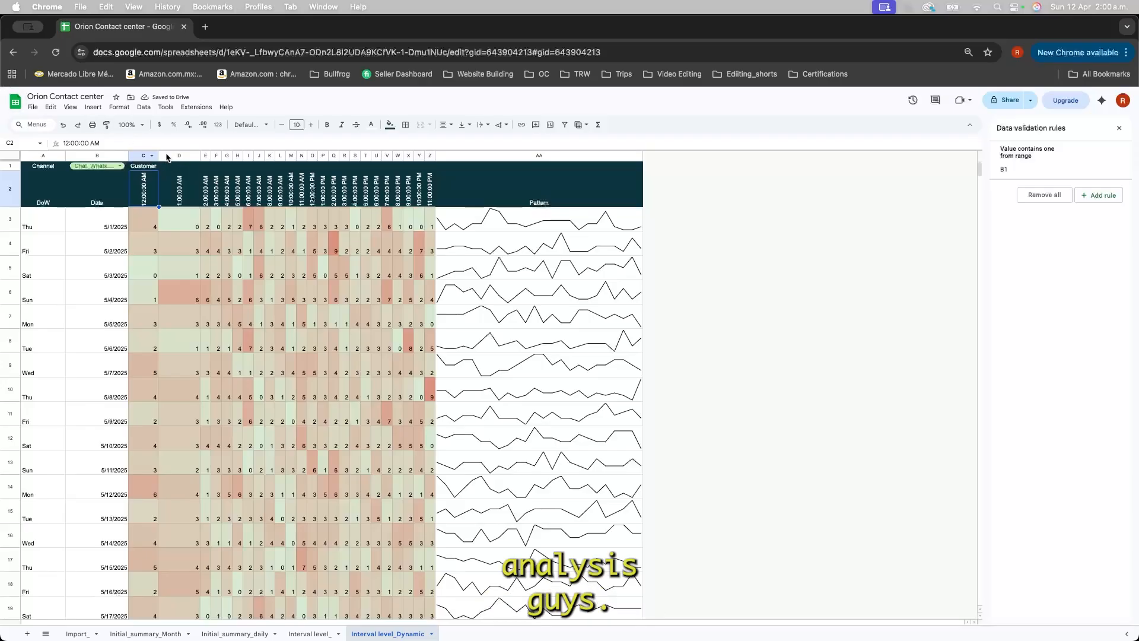
Step: Look over the Chat_WhatsApp hourly volumes and sparkline patterns across the May and June dates
click(179, 169)
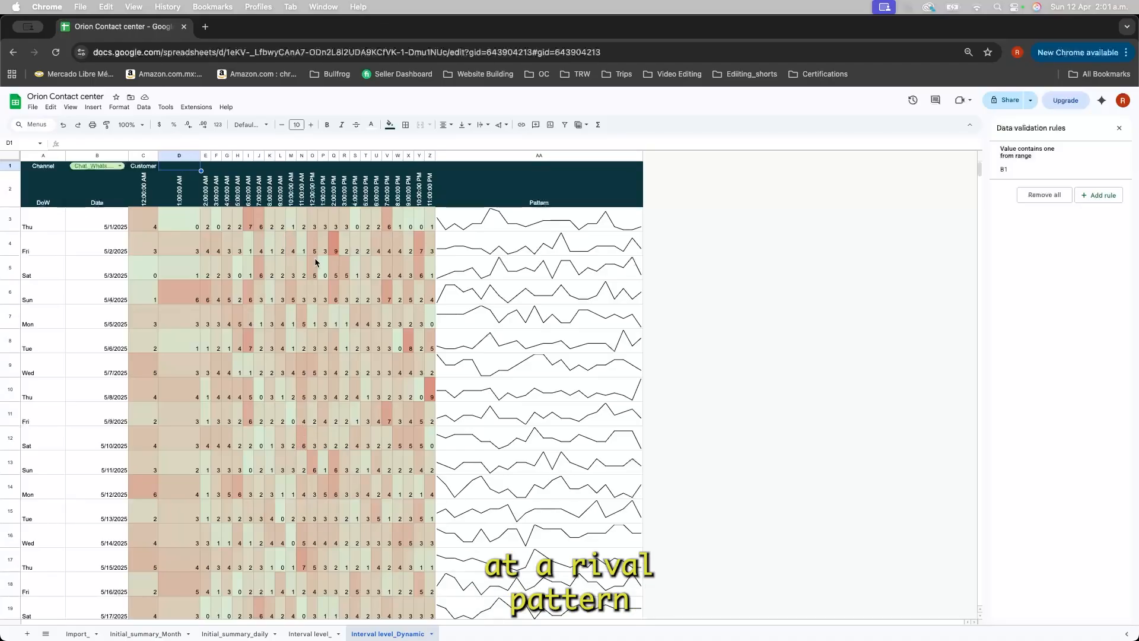
scroll(265, 431, down, 1)
scroll(265, 431, up, 1)
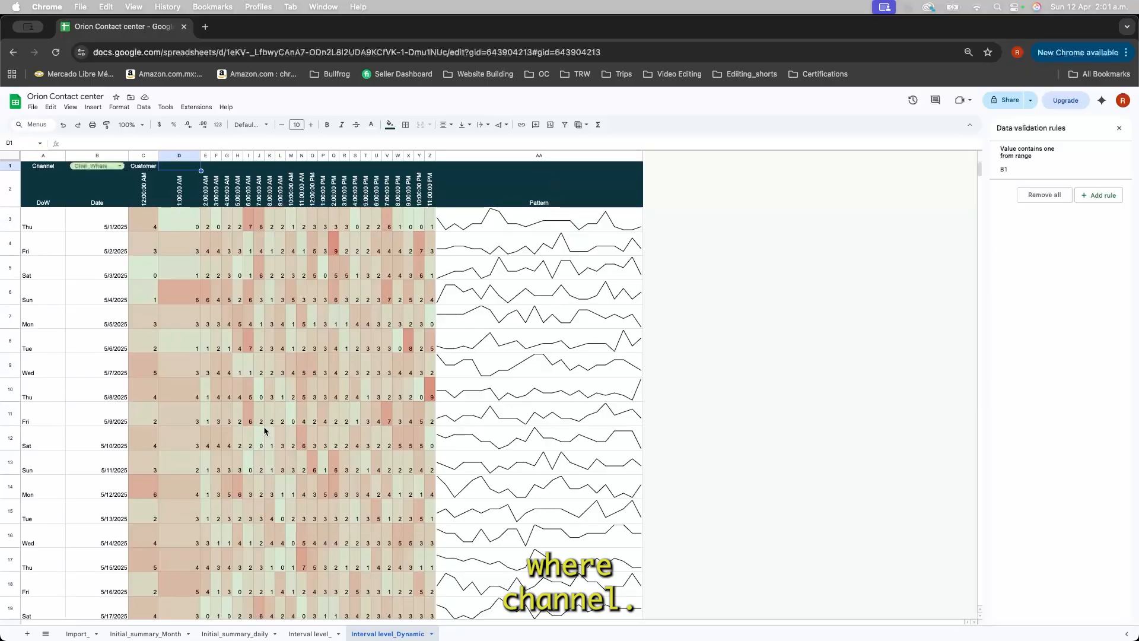
scroll(321, 470, down, 1)
scroll(320, 471, up, 1)
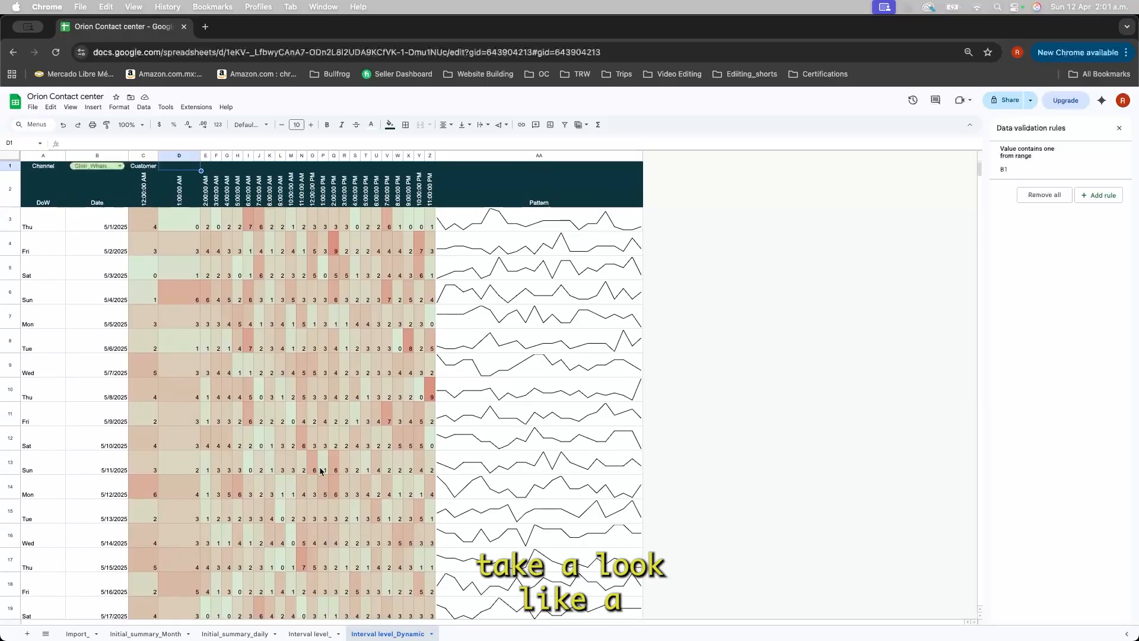
scroll(98, 353, down, 10)
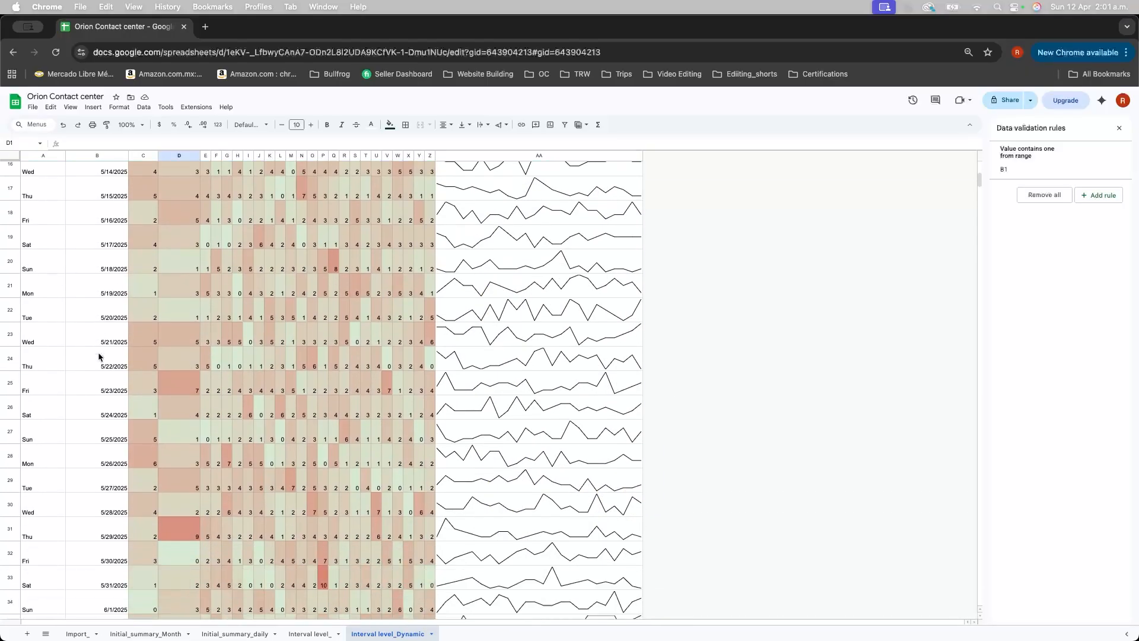
scroll(100, 356, down, 4)
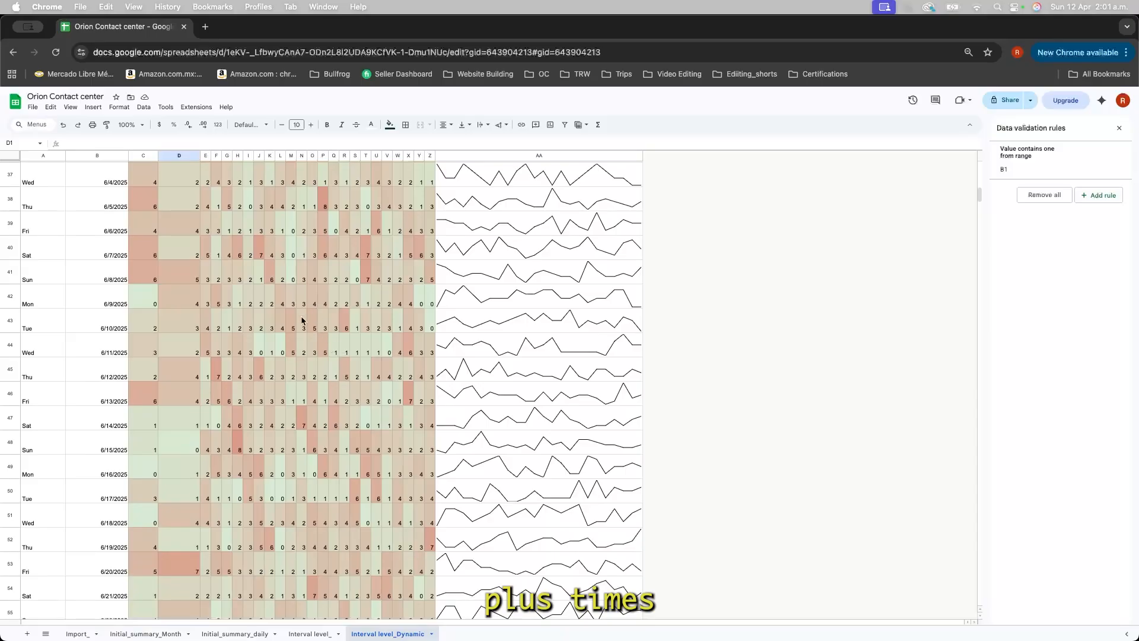
scroll(301, 320, up, 15)
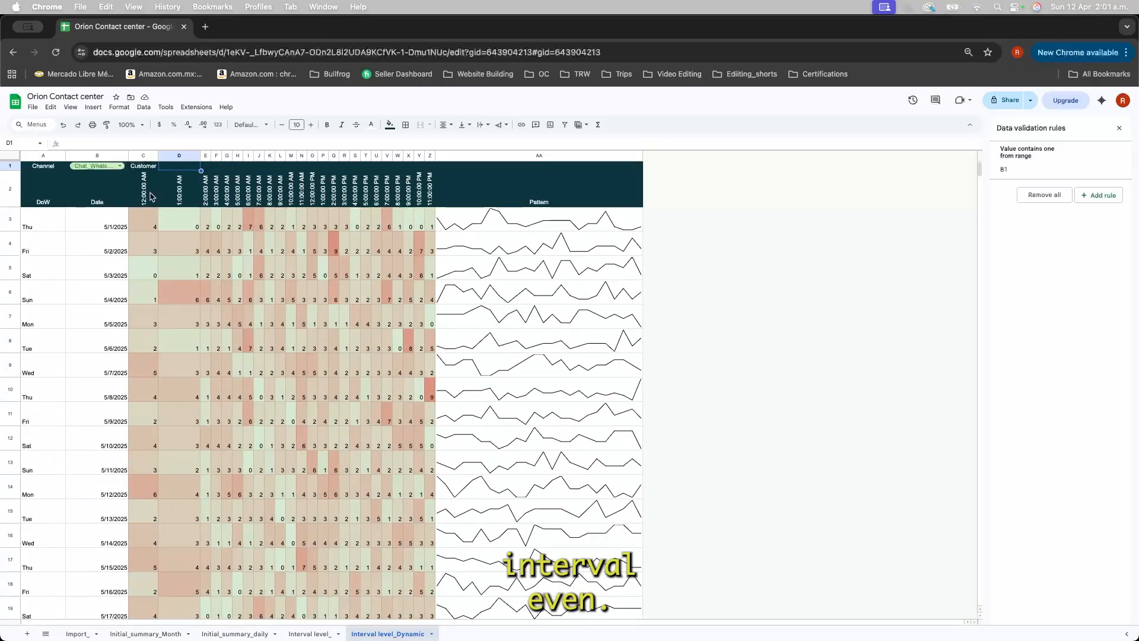
Step: Examine the hour headers, the Customer label and the 5/1/2025 row against the following dates' hourly volumes
drag(151, 196, 432, 197)
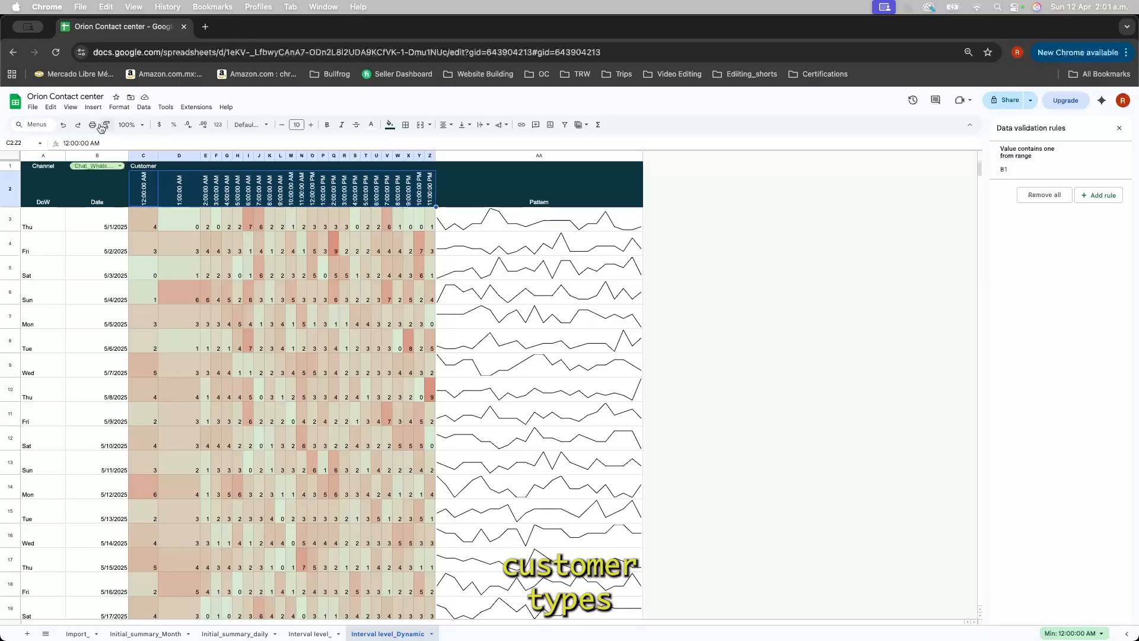
click(151, 168)
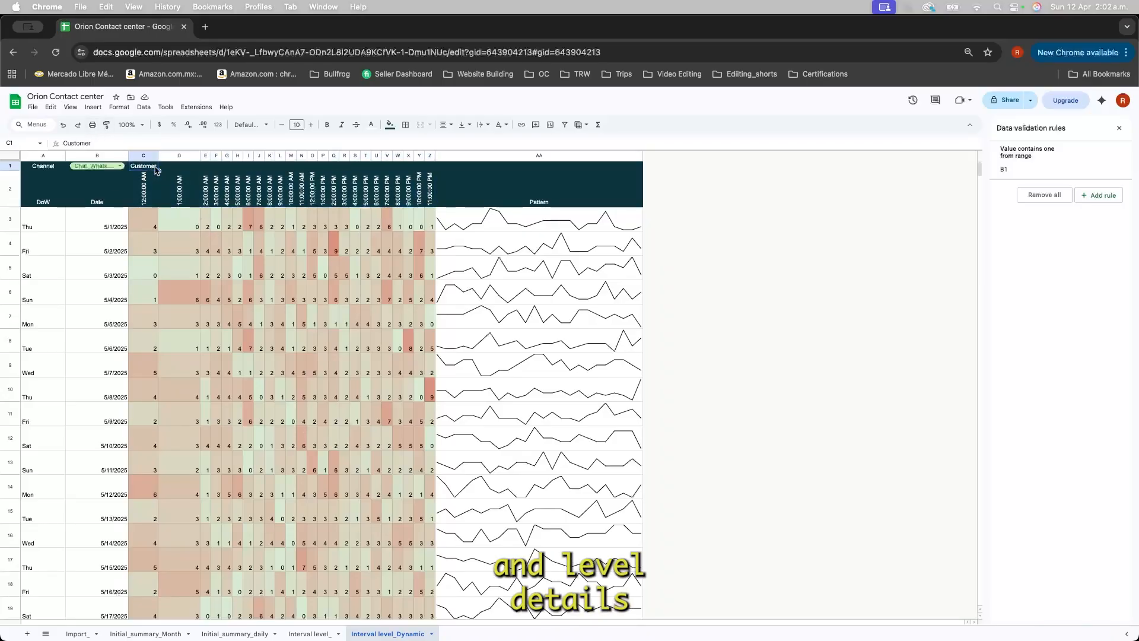
click(206, 168)
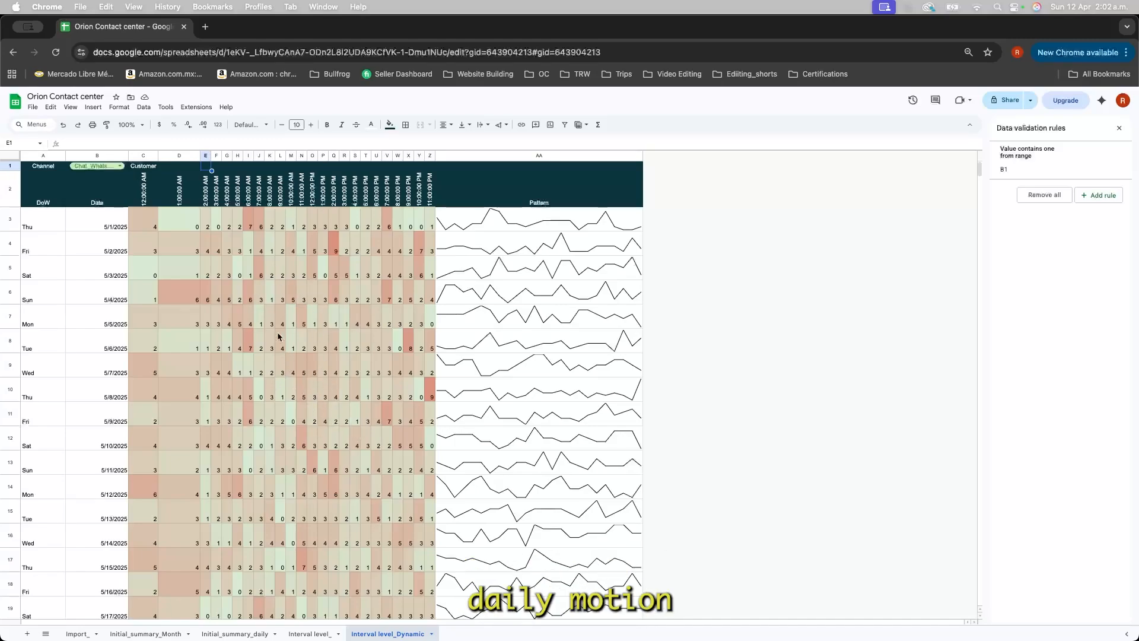
drag(38, 226, 417, 225)
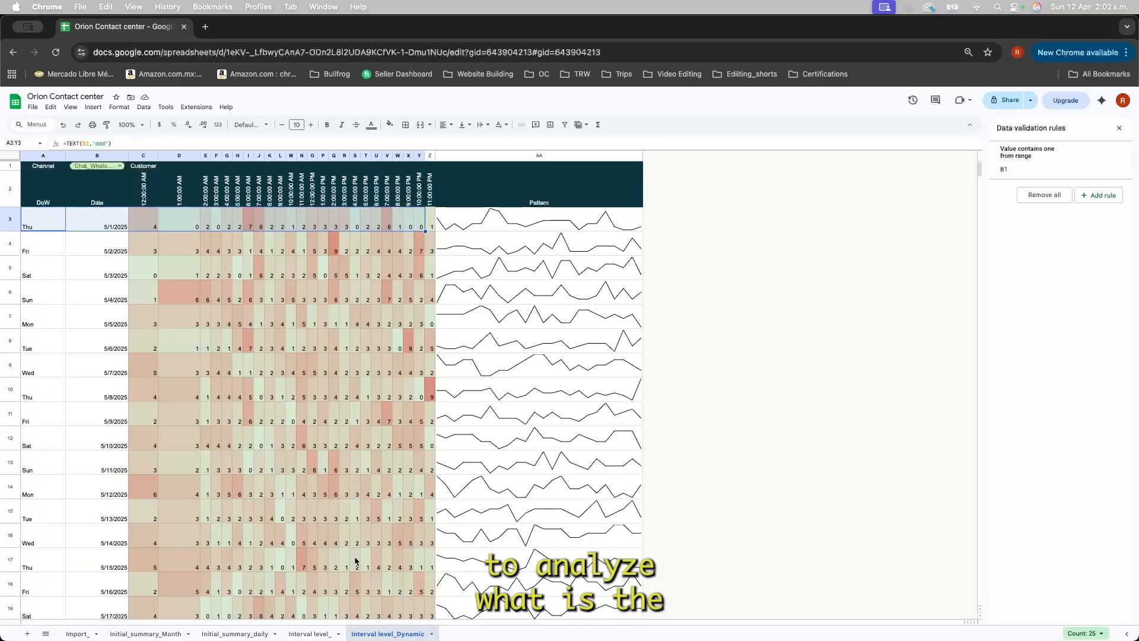
scroll(344, 533, down, 5)
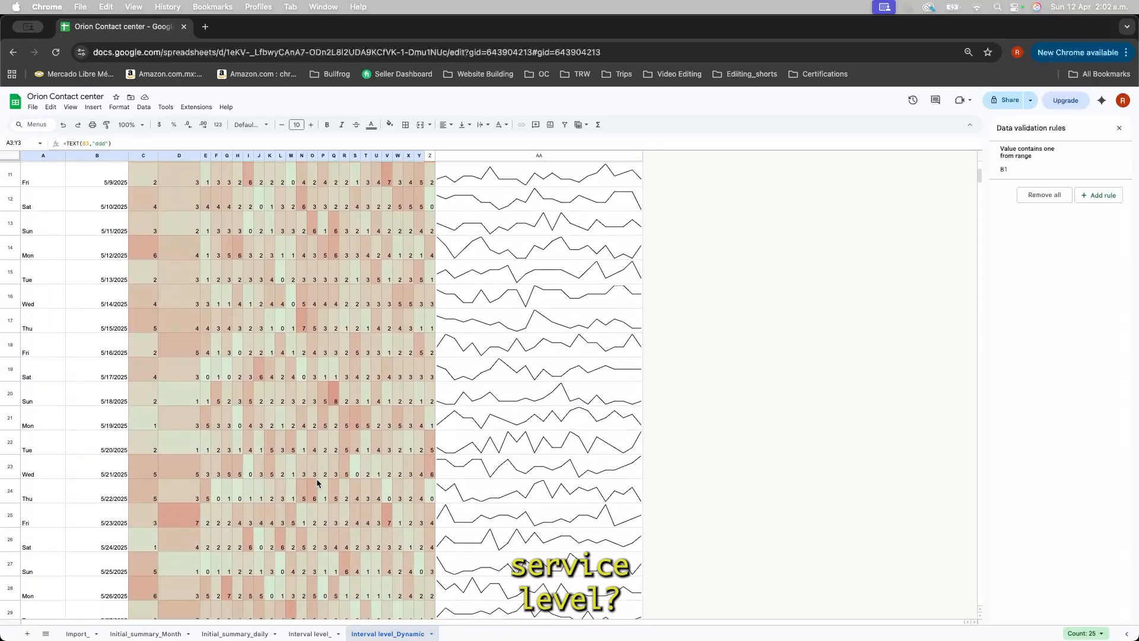
scroll(317, 482, up, 5)
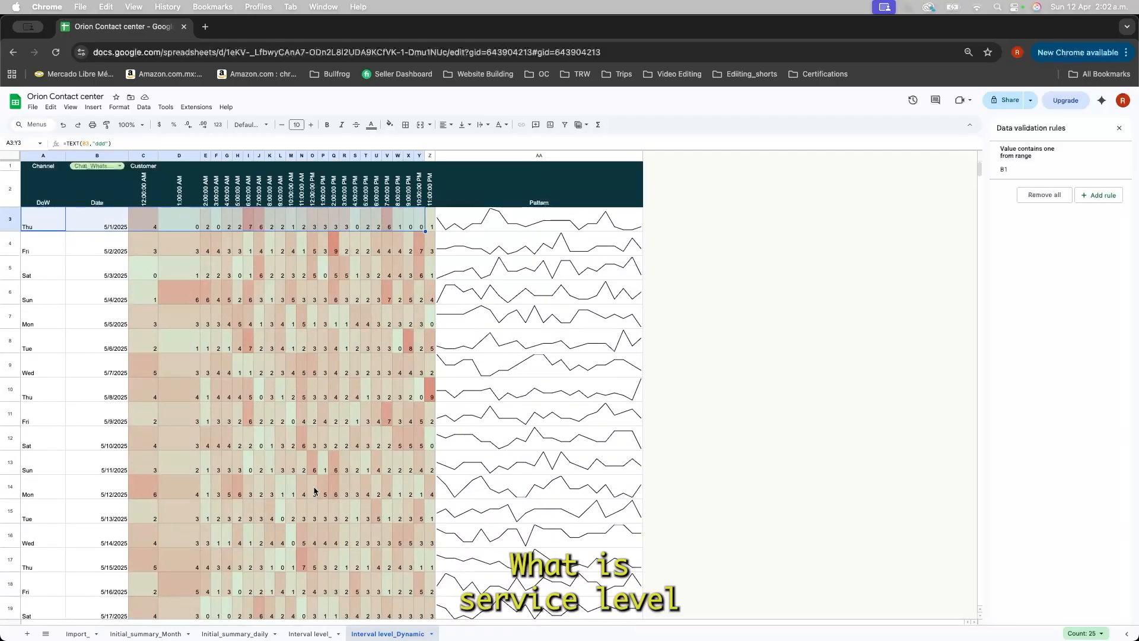
Step: Examine the wrap-up, conversation, hold, wait and first response time columns on the Import_ sheet
click(78, 633)
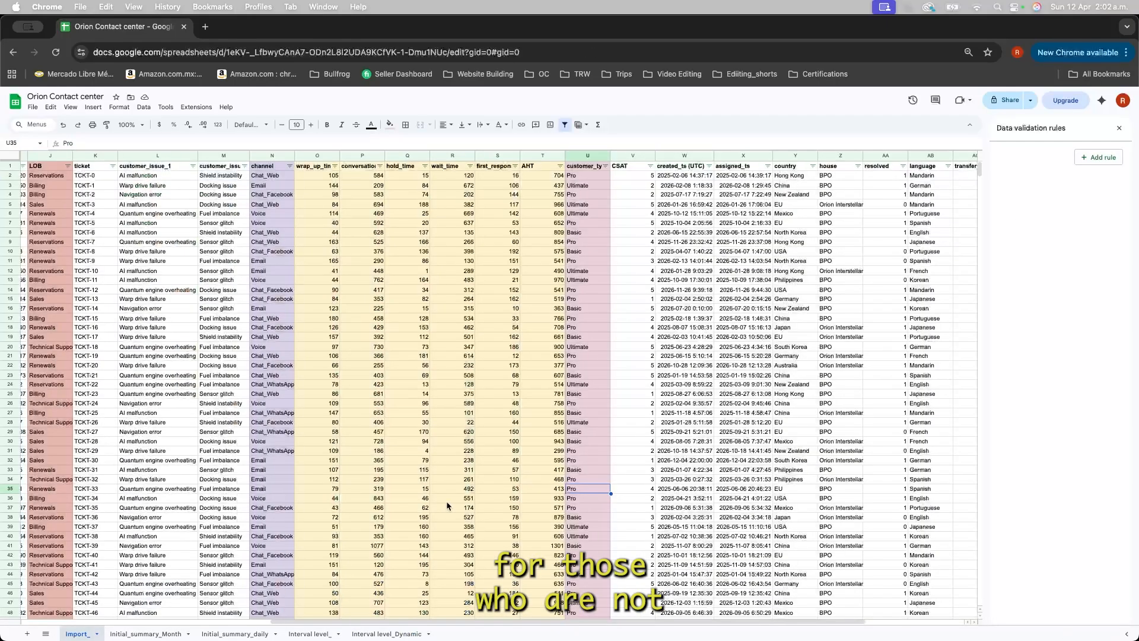
scroll(537, 279, right, 3)
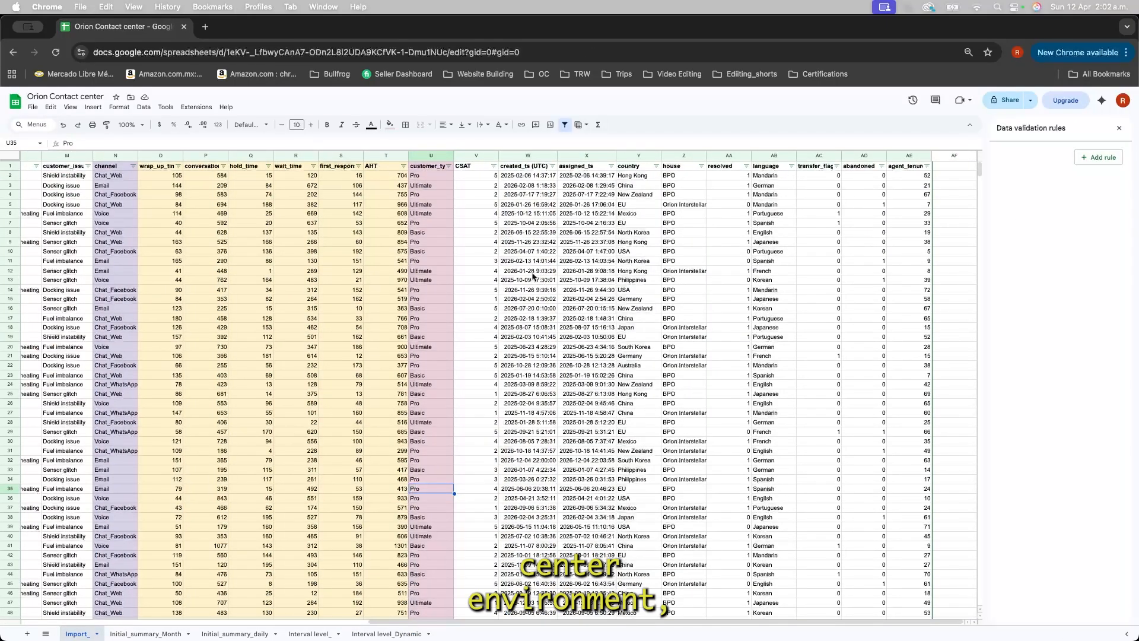
scroll(534, 276, left, 1)
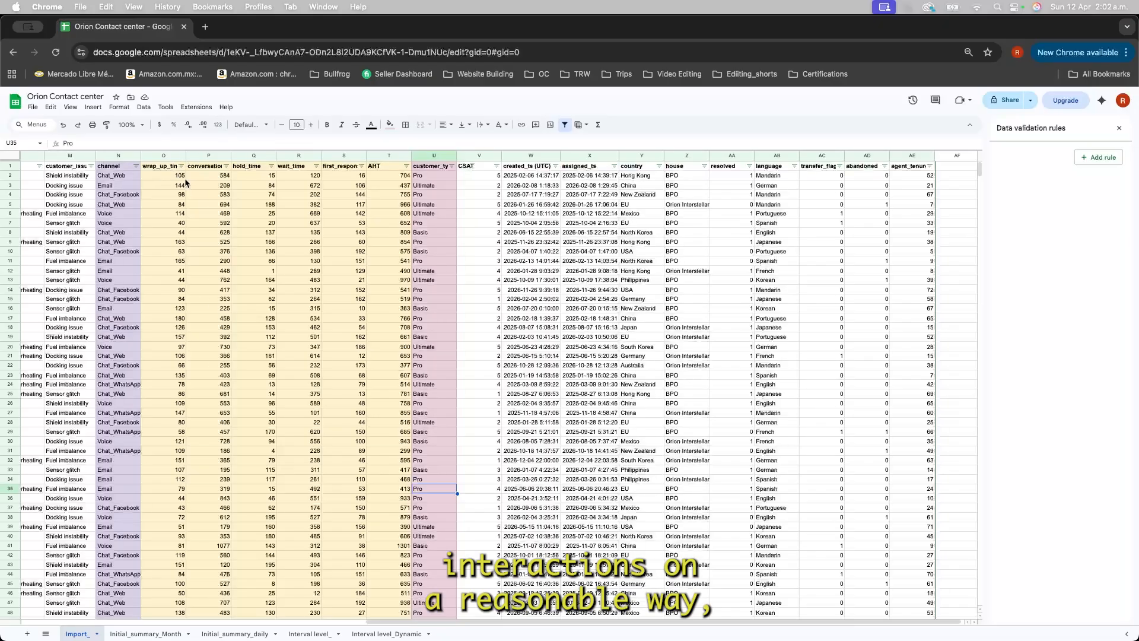
click(261, 185)
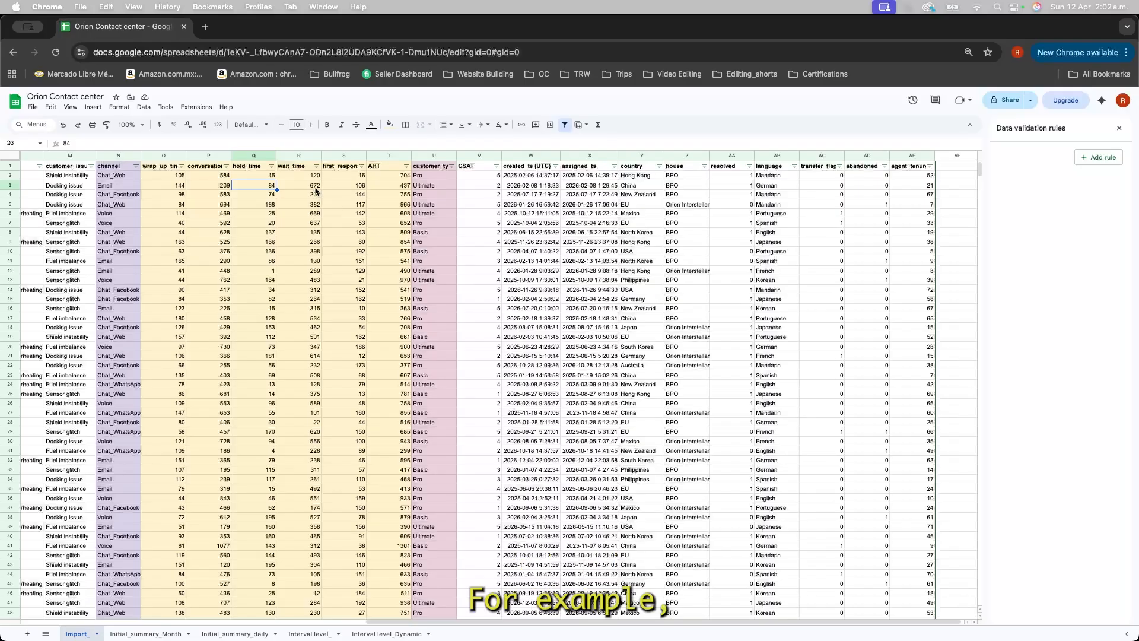
click(359, 177)
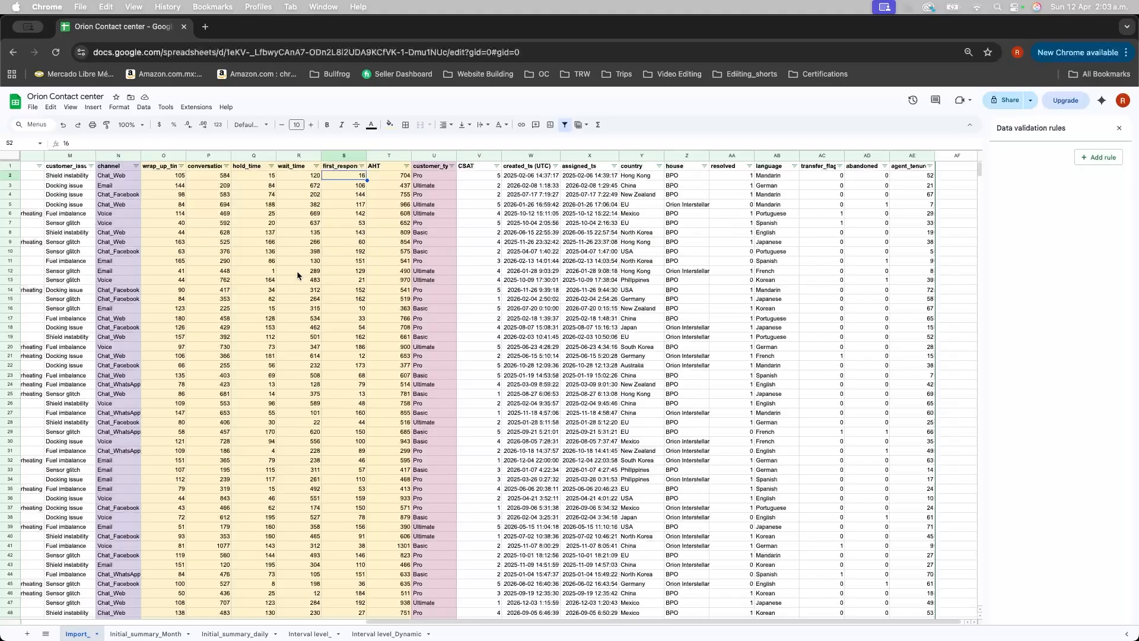
scroll(306, 291, left, 3)
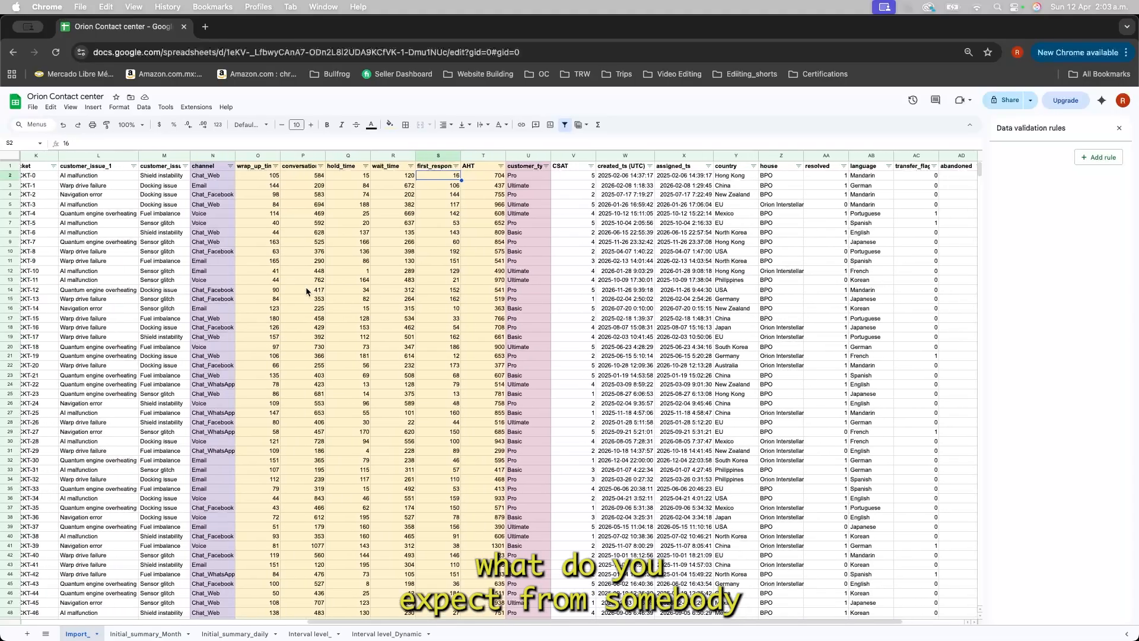
scroll(307, 291, left, 2)
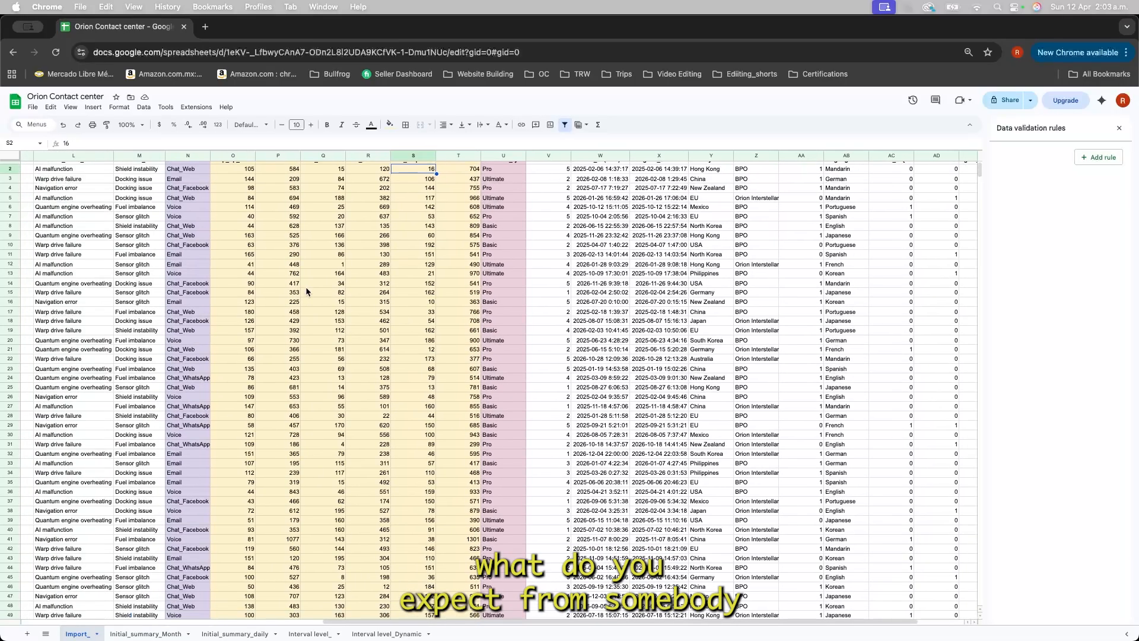
scroll(306, 291, left, 3)
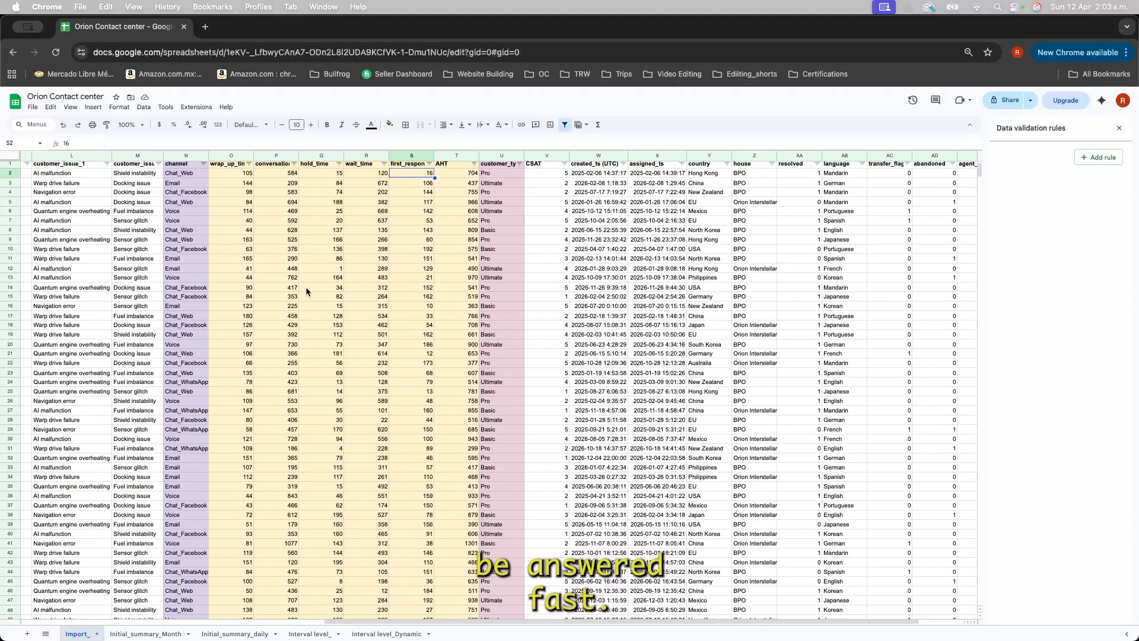
scroll(307, 291, left, 1)
scroll(306, 290, left, 2)
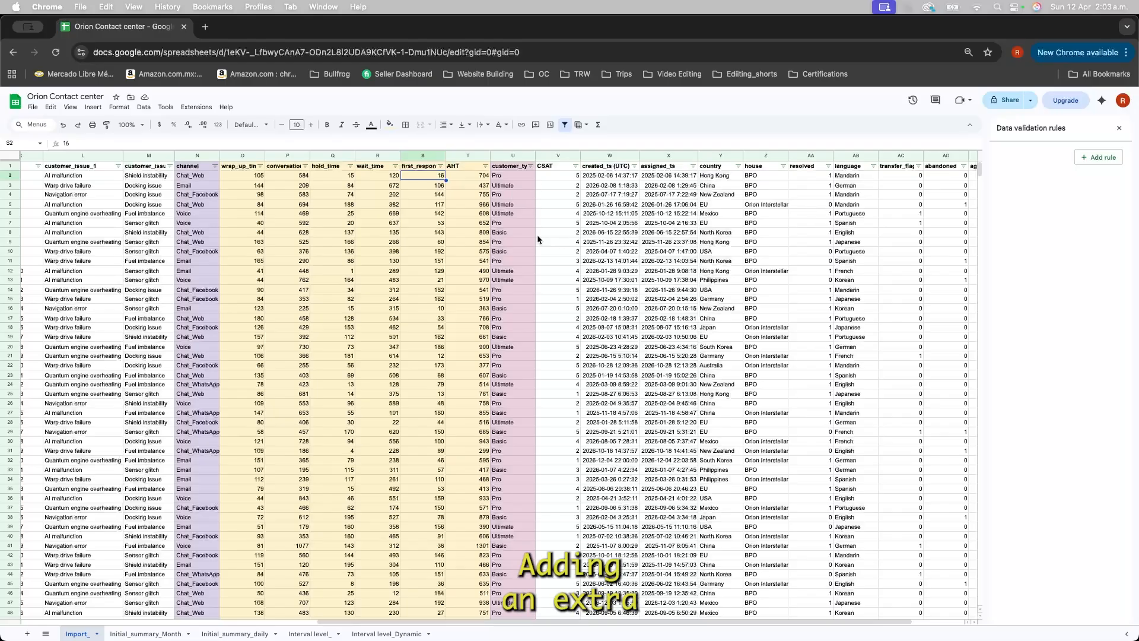
Step: Add an SLA column header in AF1 of the Import_ sheet, after the agent tenure column
scroll(510, 227, right, 3)
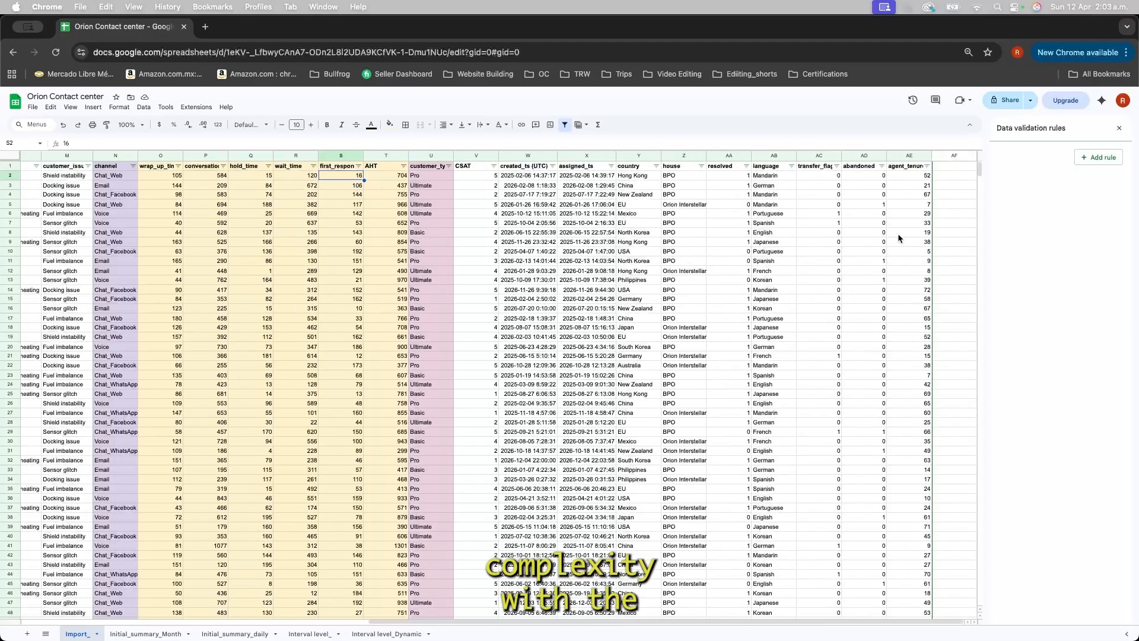
click(960, 174)
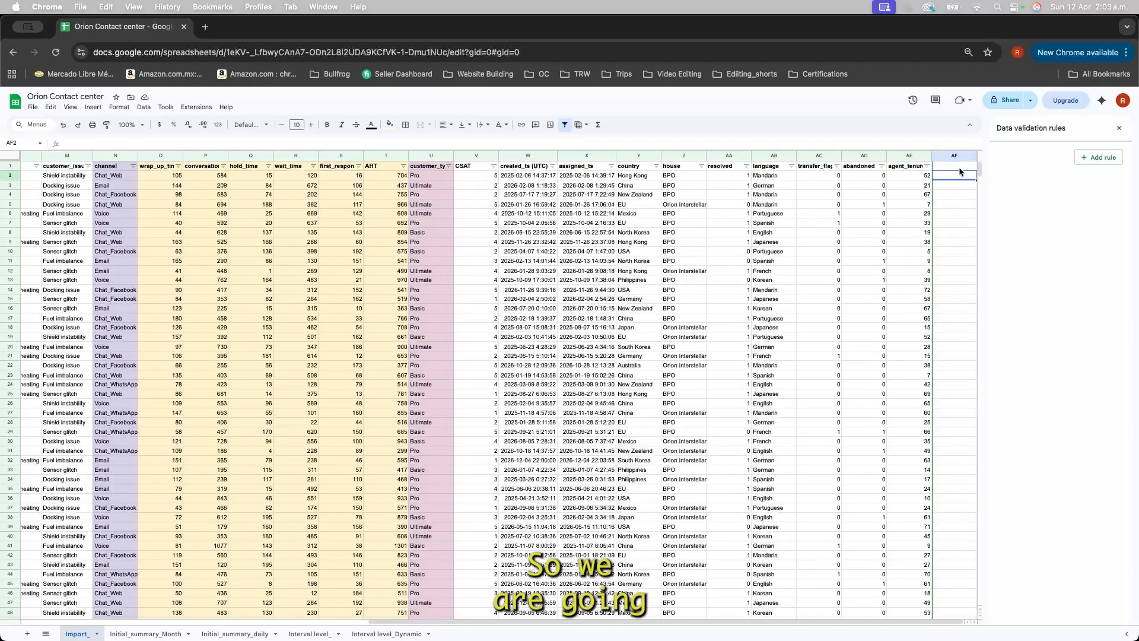
click(950, 167)
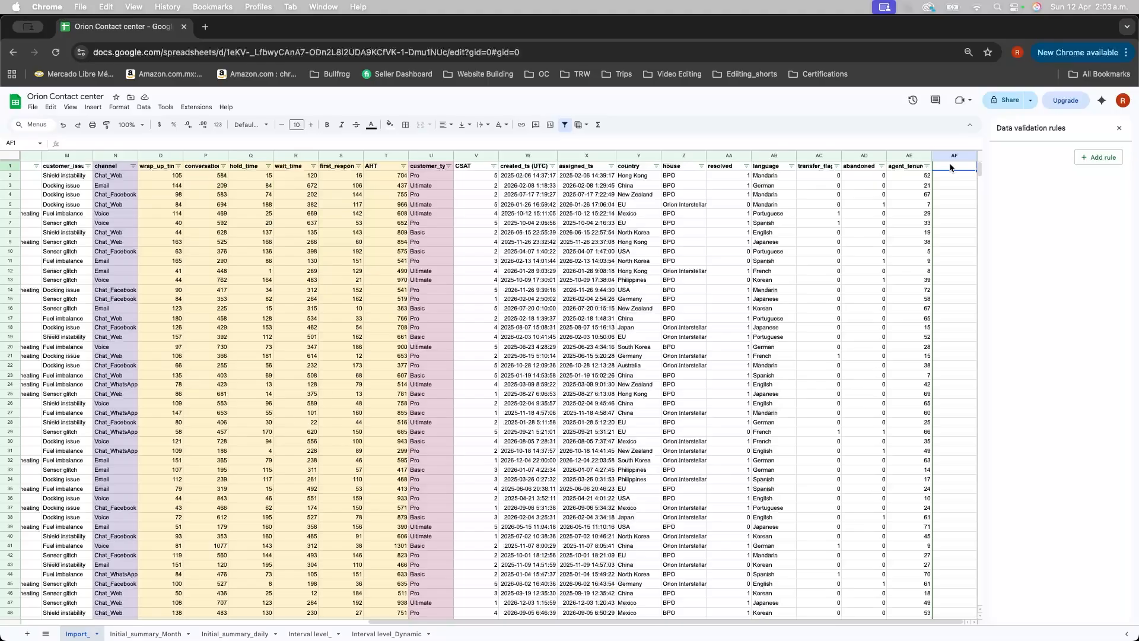
text(SLA)
key(Return)
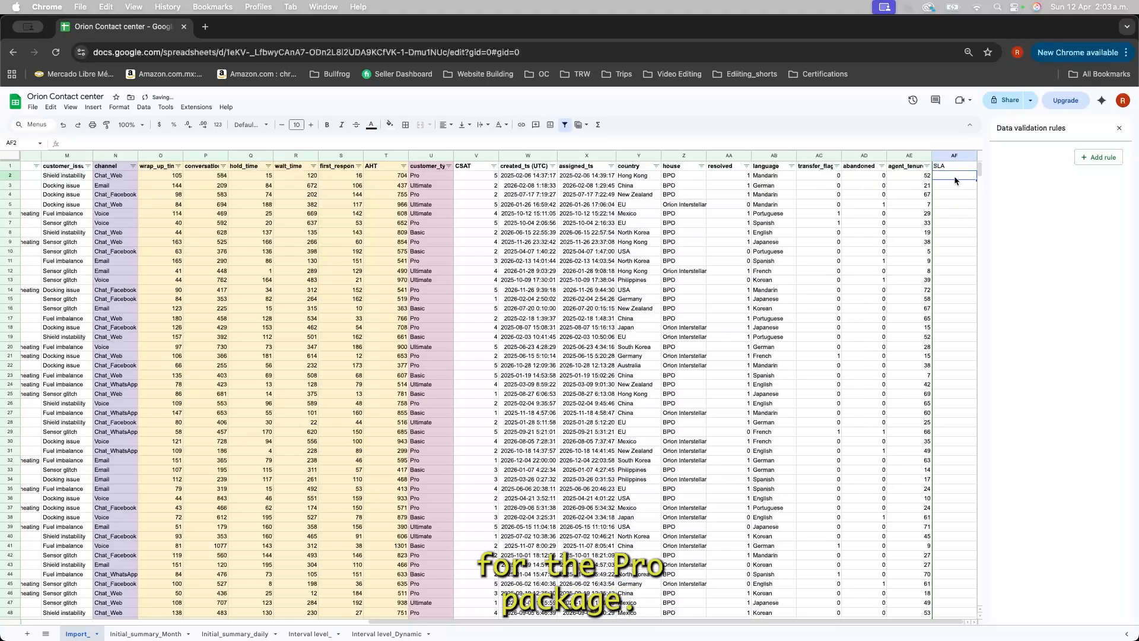
Step: Compare the Pro, Ultimate and Basic customer types with their CSAT scores in columns U and V
click(425, 177)
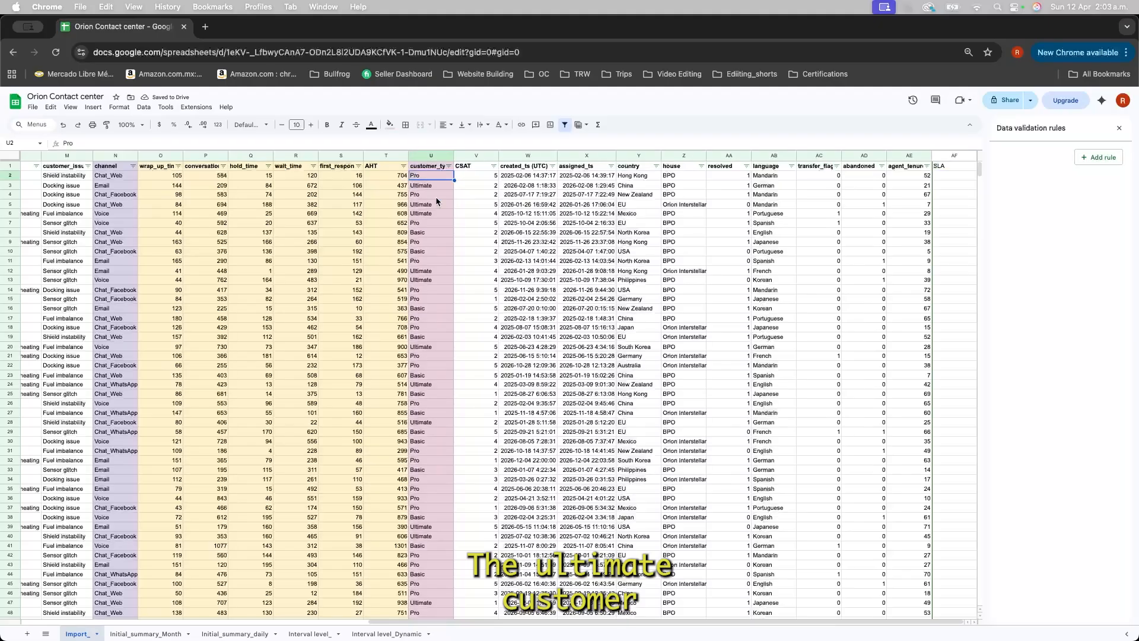
click(439, 183)
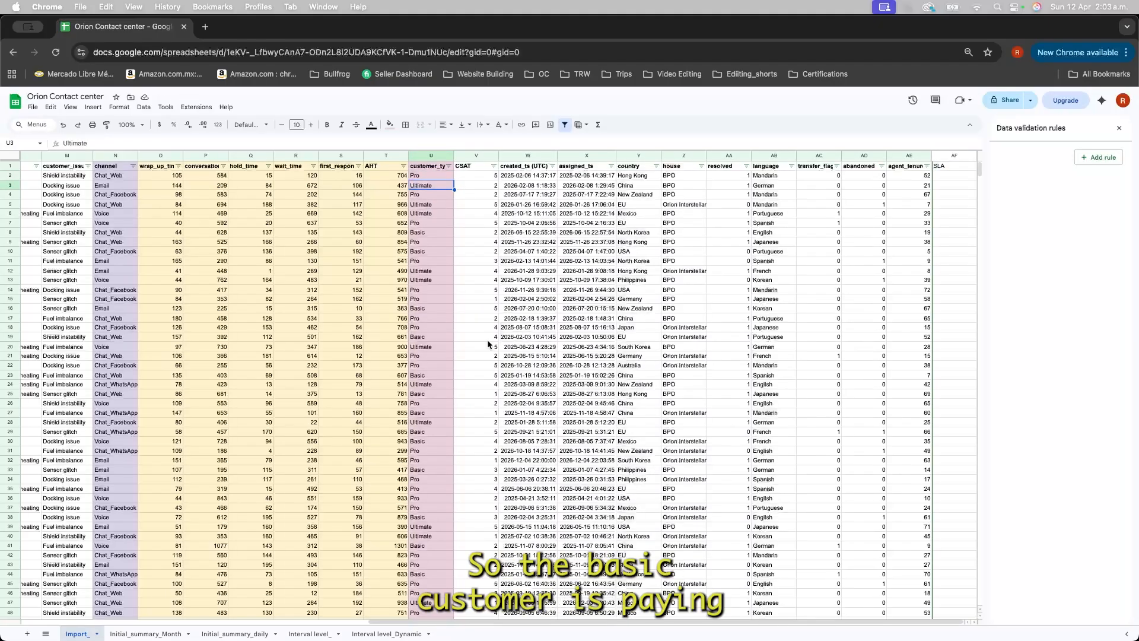
click(432, 232)
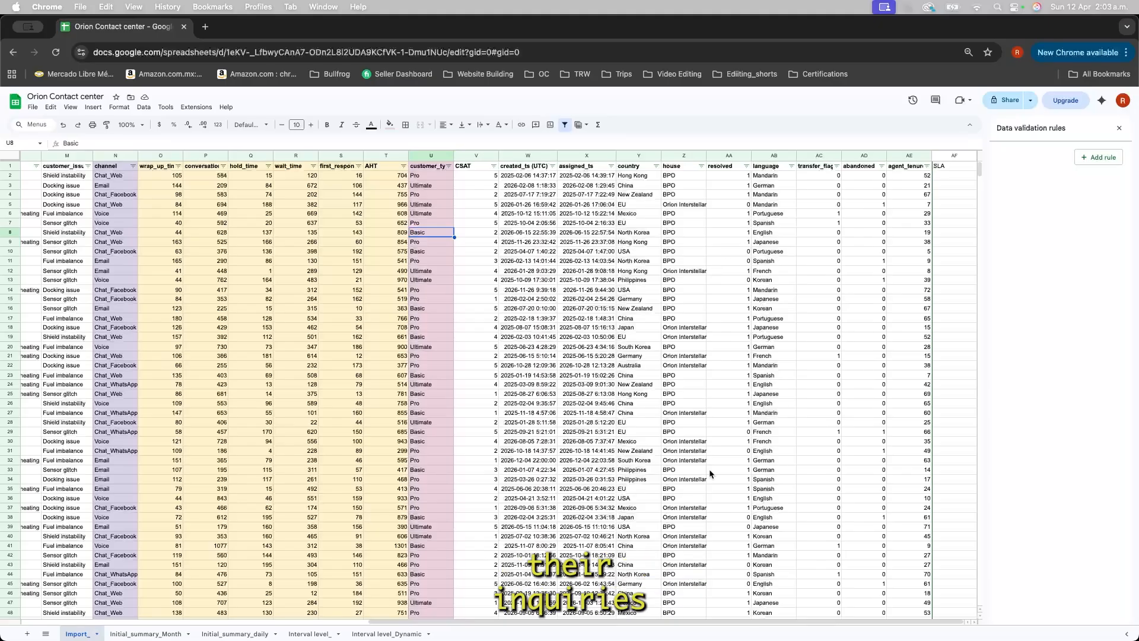
click(471, 234)
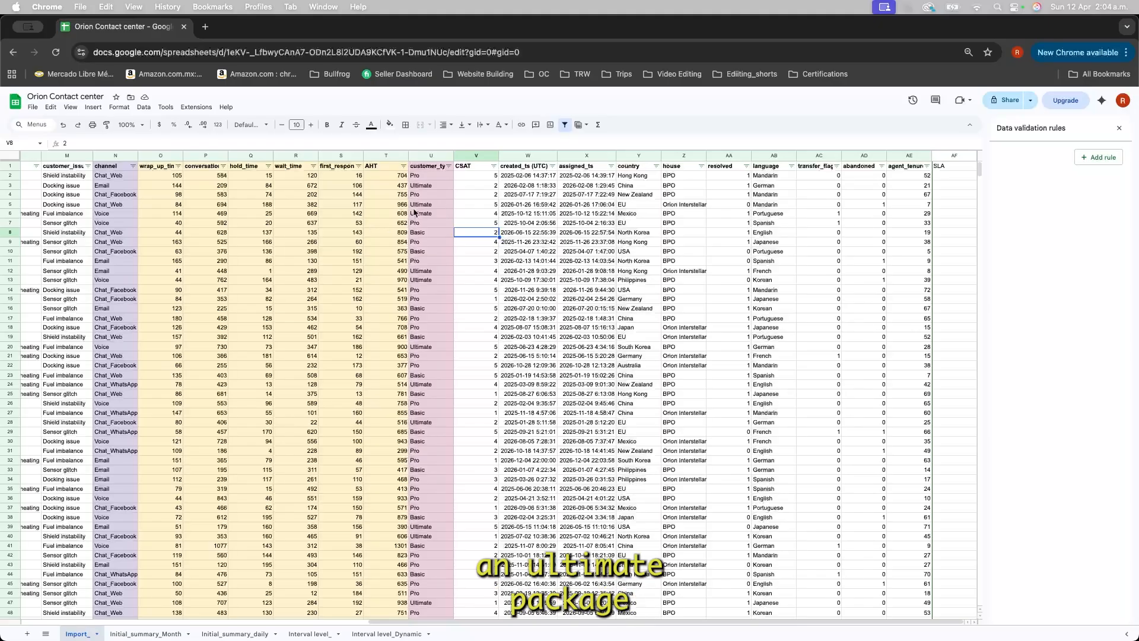
click(433, 212)
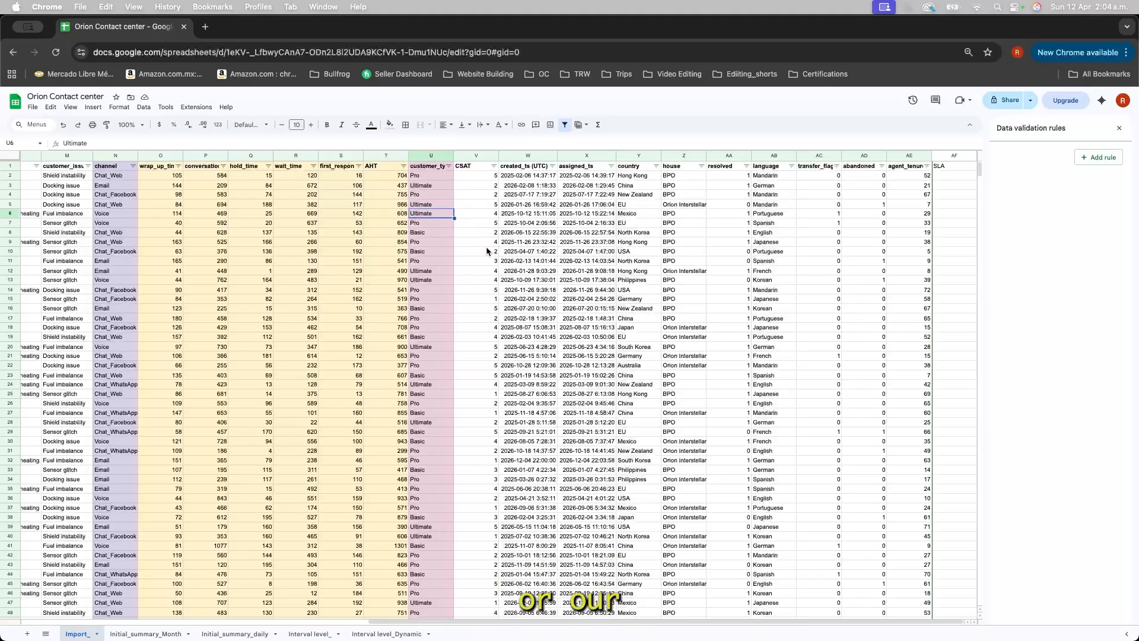
click(438, 203)
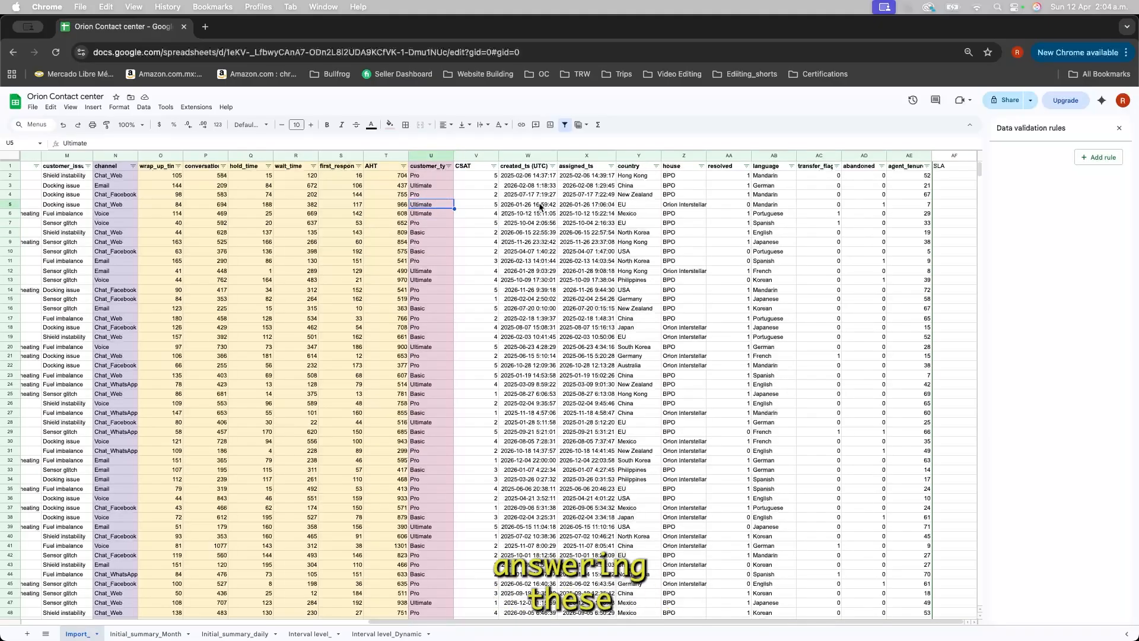
click(471, 206)
click(432, 205)
click(482, 204)
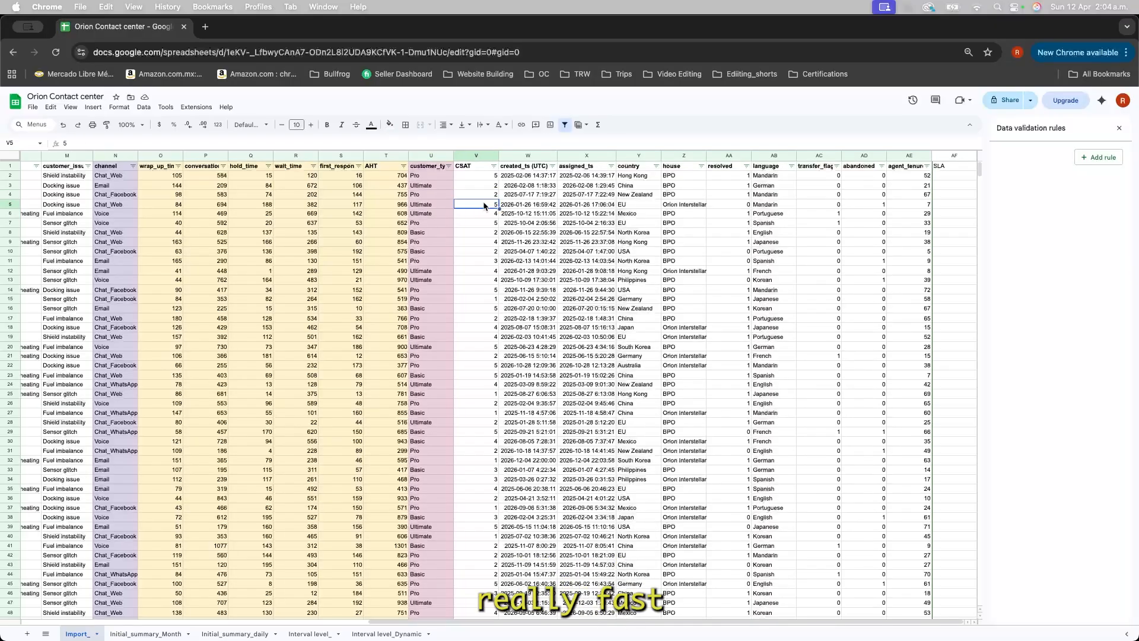
click(445, 204)
drag(465, 204, 421, 208)
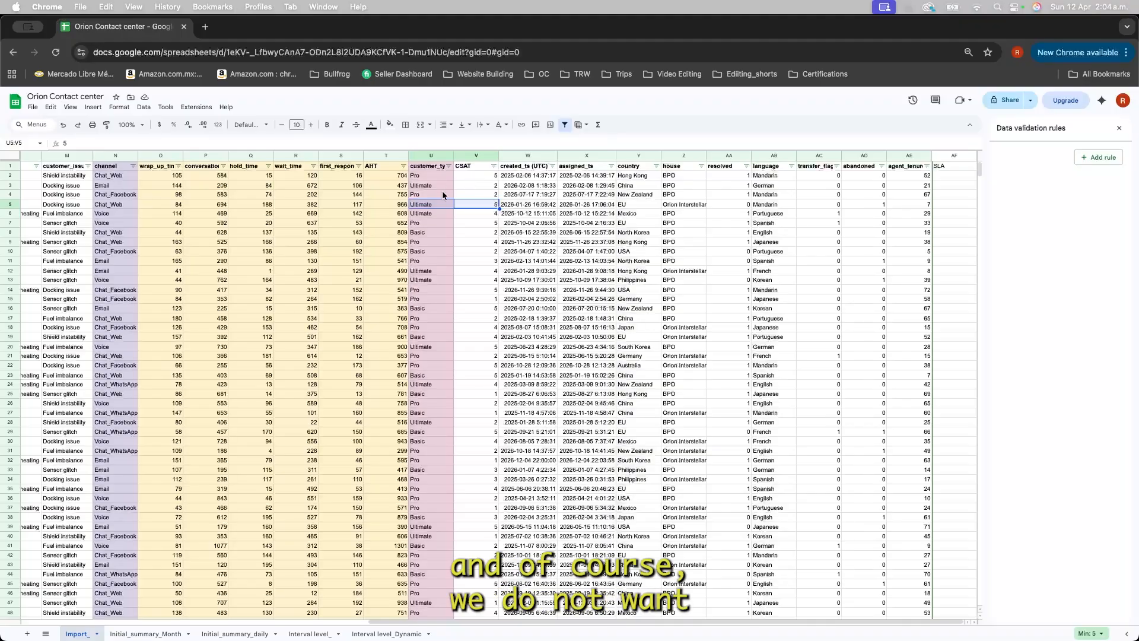
drag(438, 205, 479, 230)
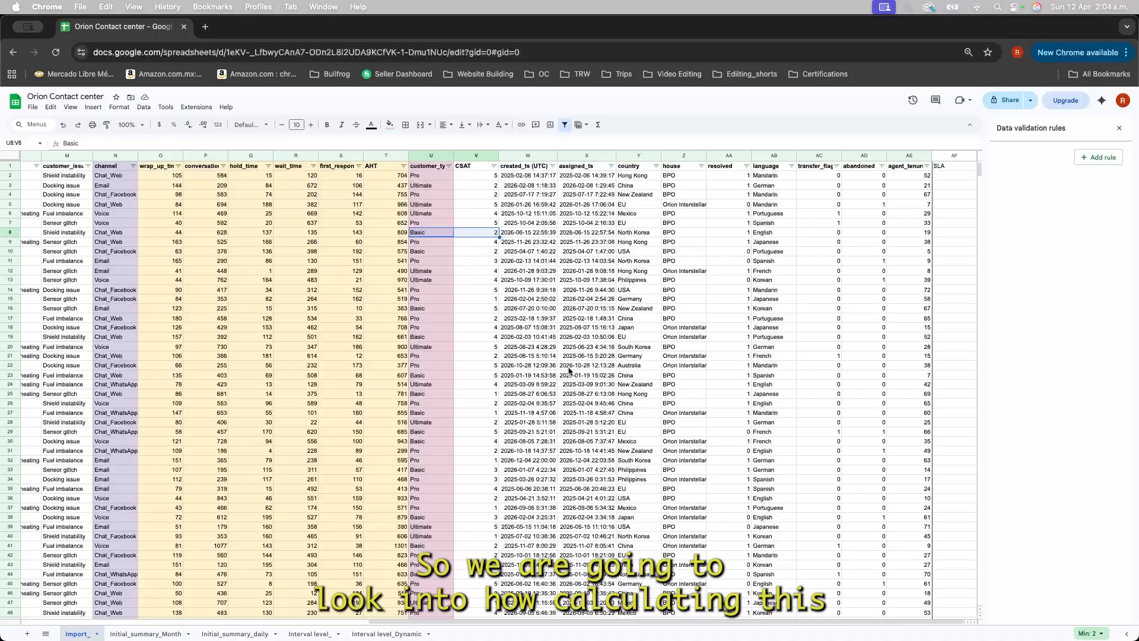
Step: Make the SLA header in AF1 bold and select the first data cell of that column, AF2
click(950, 176)
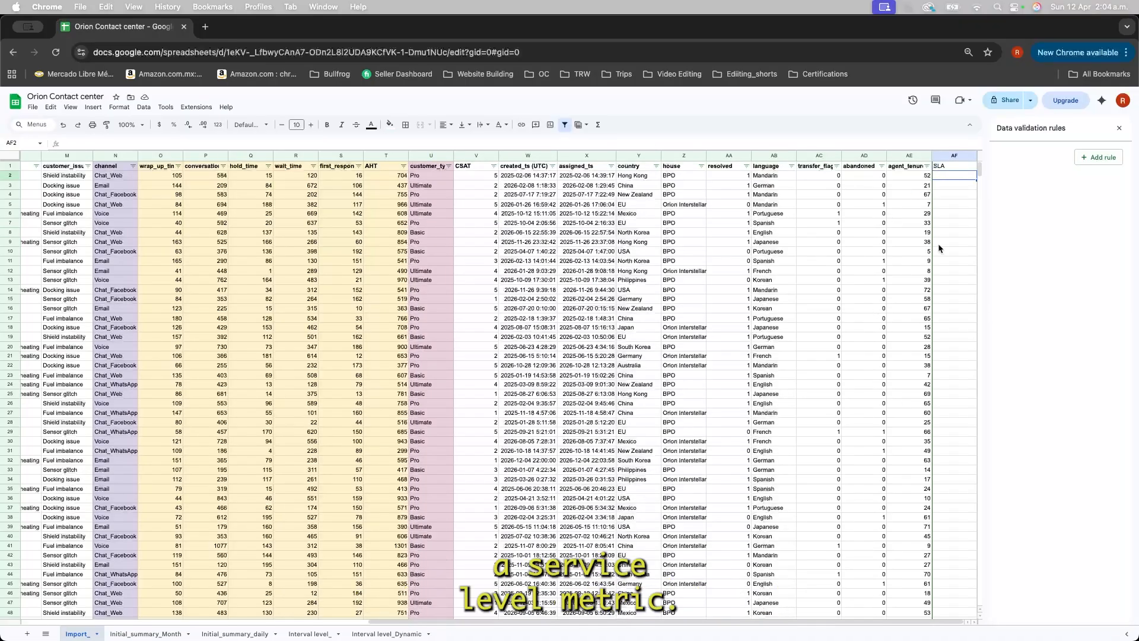
click(953, 167)
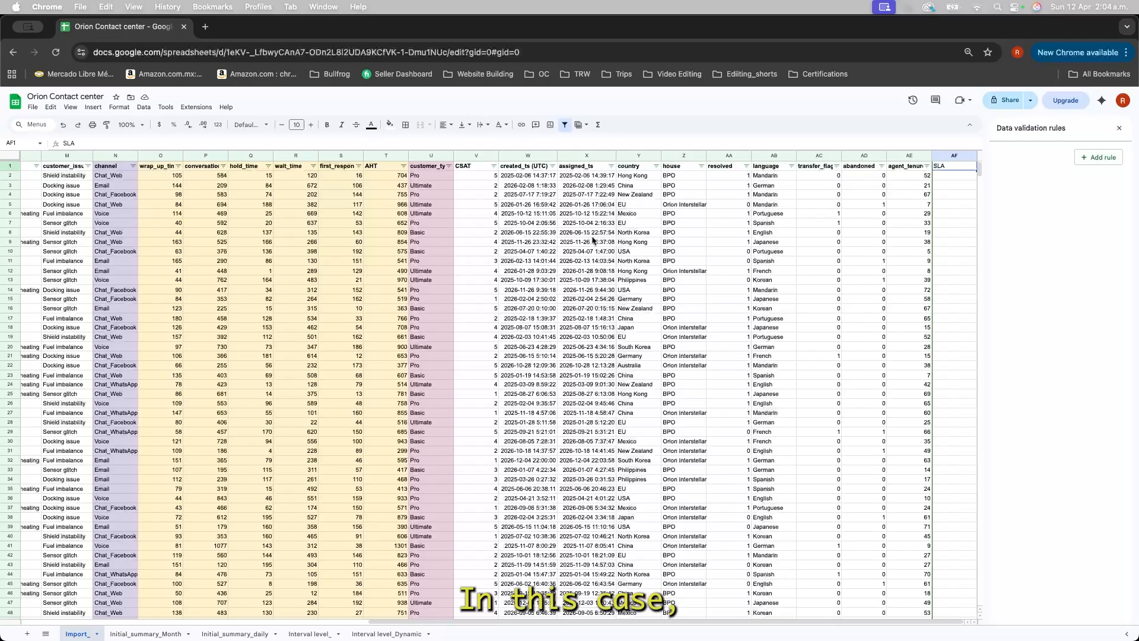
click(563, 308)
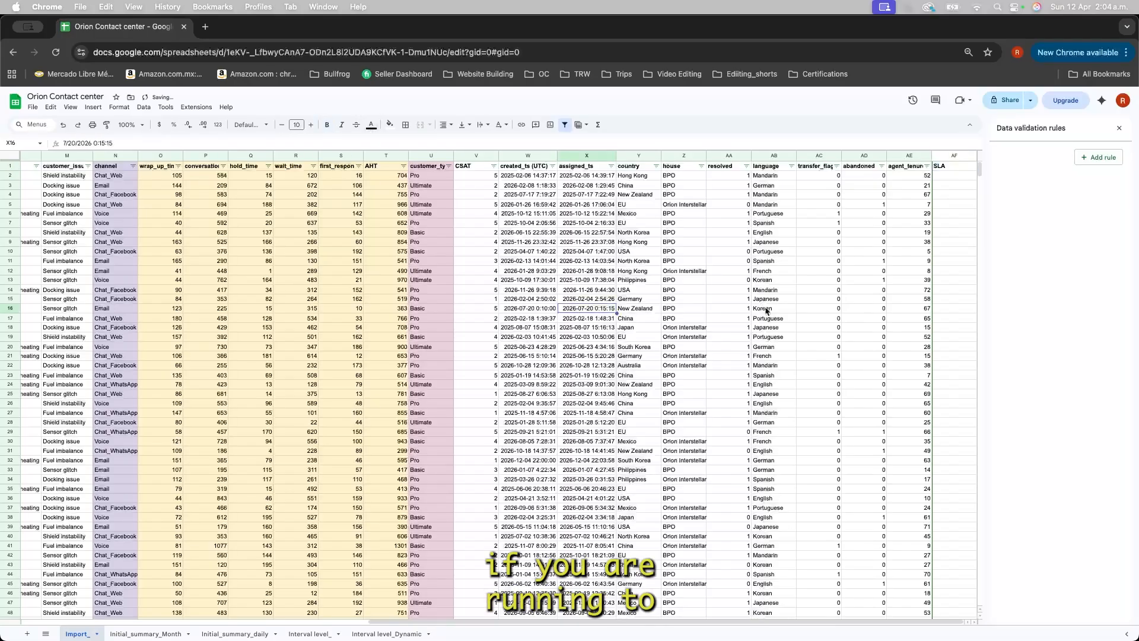
click(782, 196)
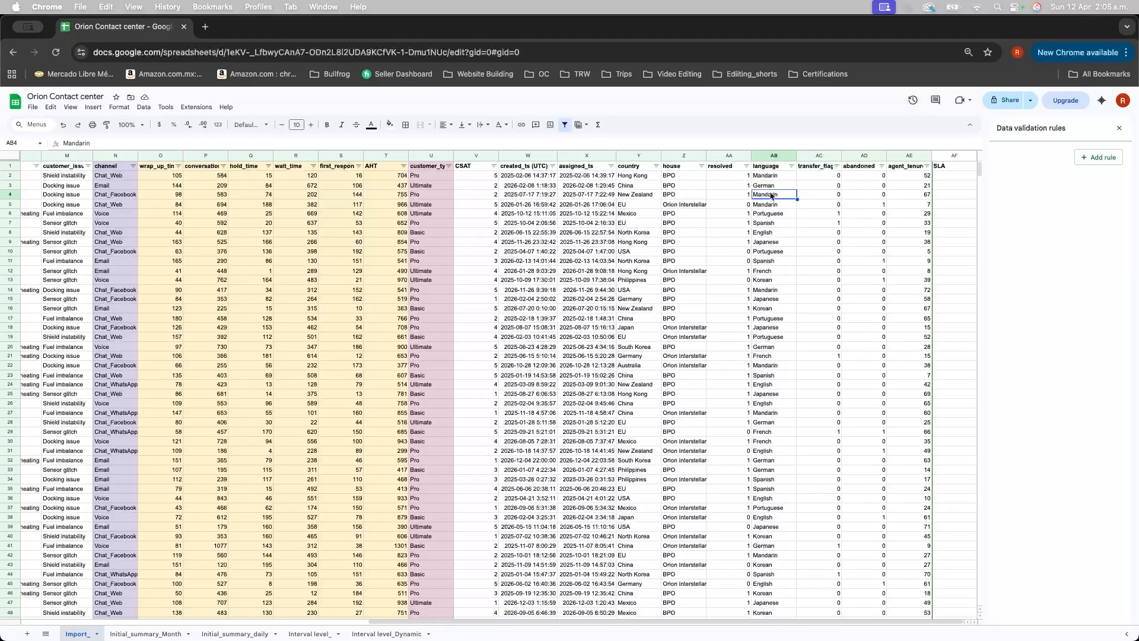
click(949, 197)
click(960, 176)
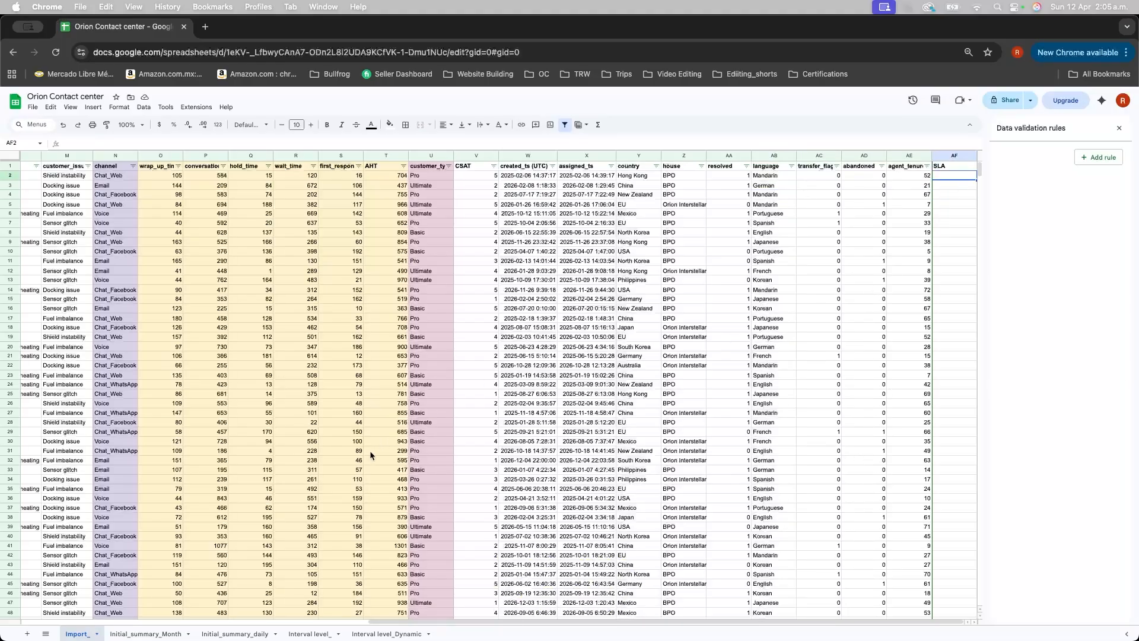
Step: Look over the May hourly volumes on the Interval level_Dynamic sheet and check the 5/1/2025 COUNTIFS and sparkline formulas
click(385, 633)
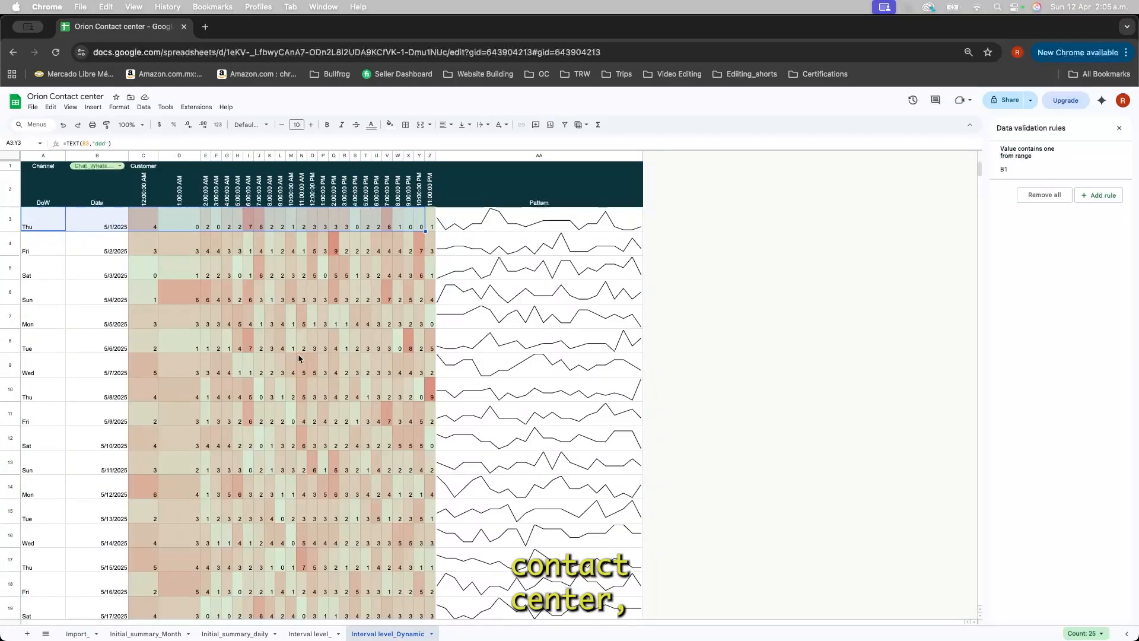
scroll(351, 244, down, 5)
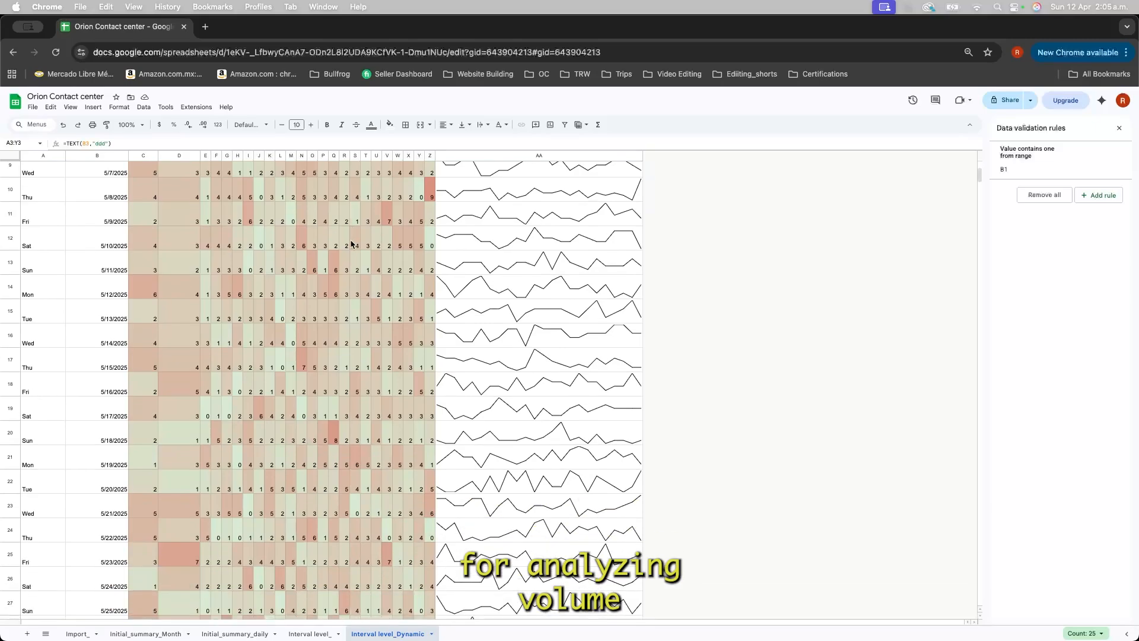
scroll(351, 244, up, 5)
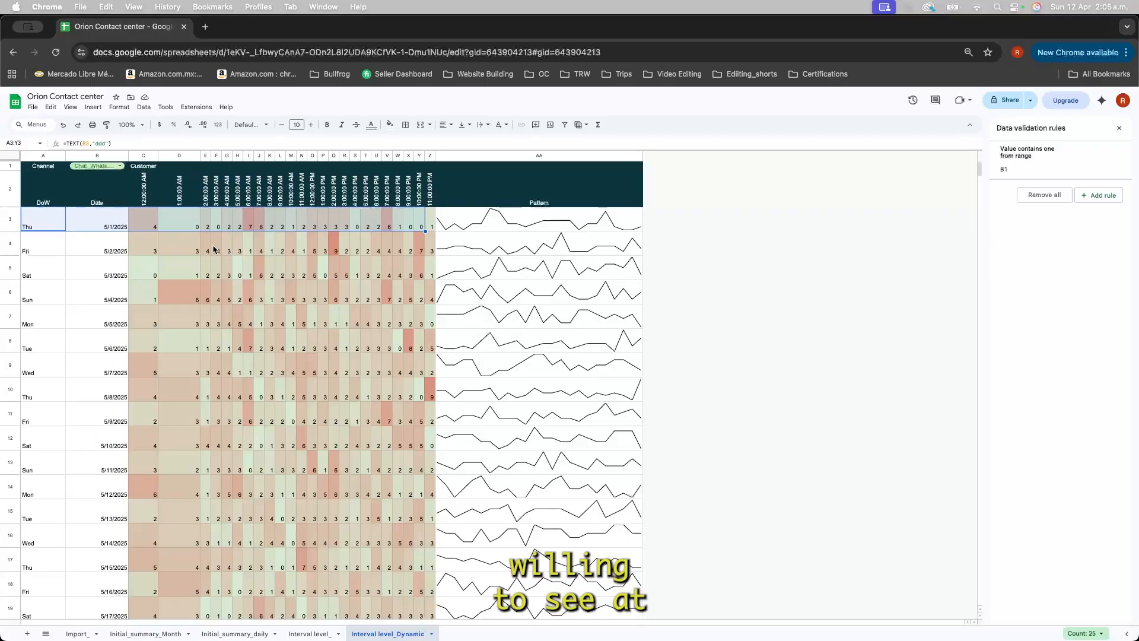
click(440, 229)
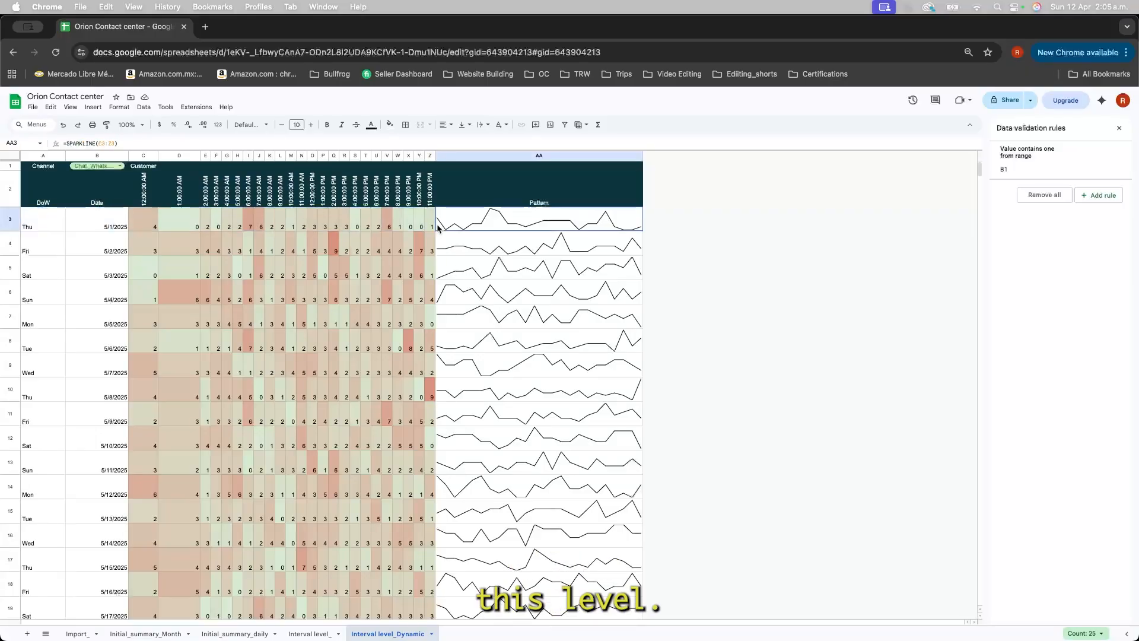
click(428, 232)
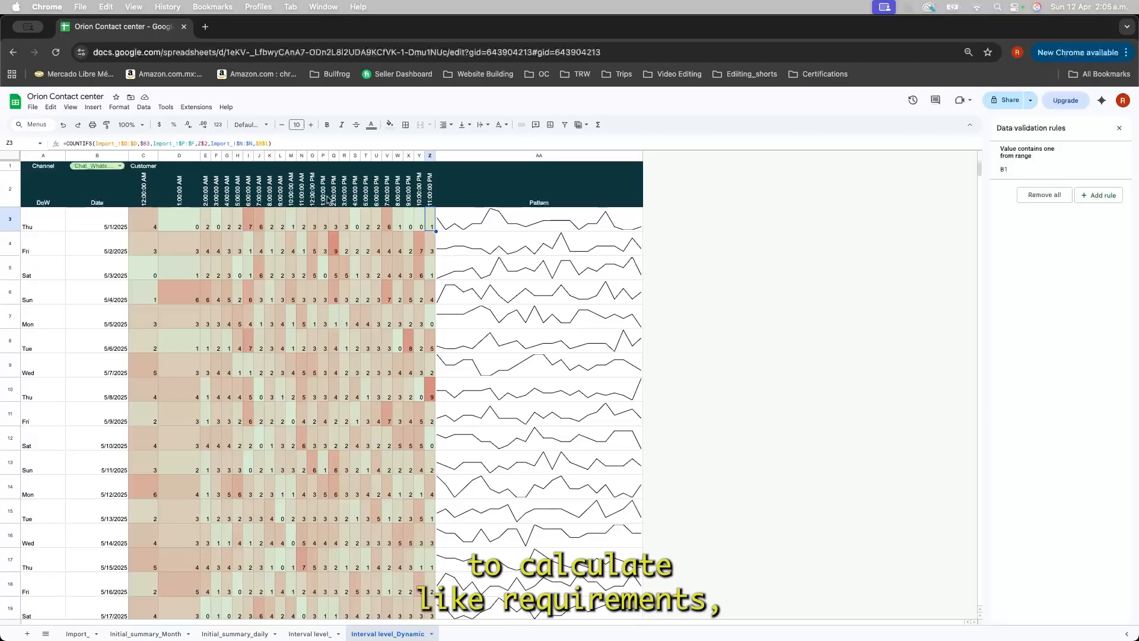
click(440, 226)
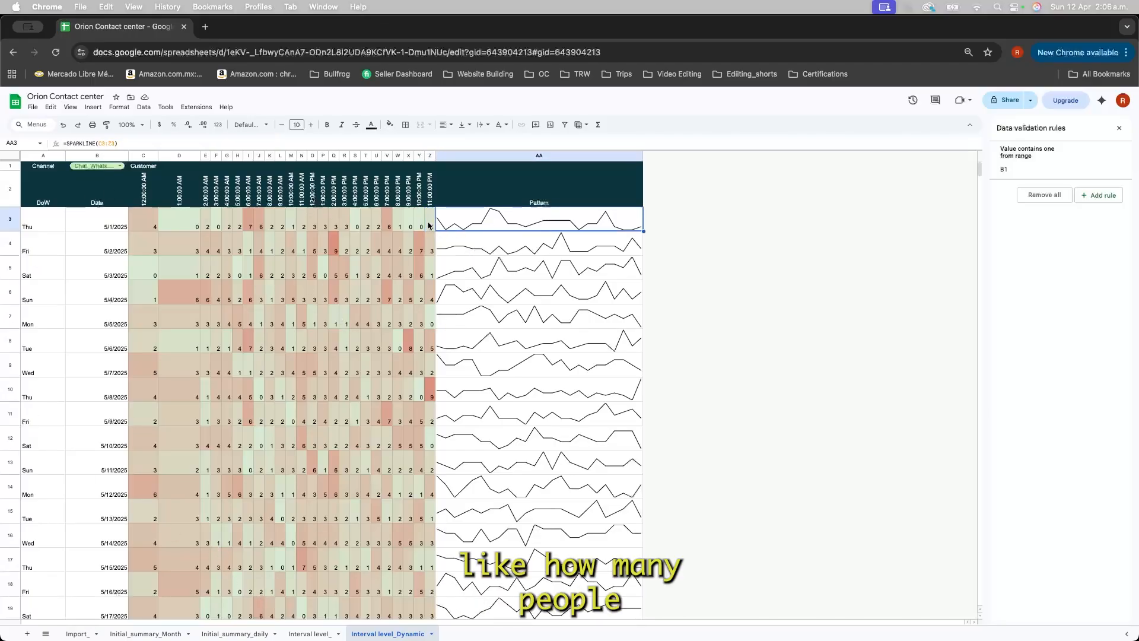
Step: Examine the date rows from 5/1/2025 to 5/11/2025, including the 11:00 PM volumes and the block for 5/4 to 5/6
click(118, 227)
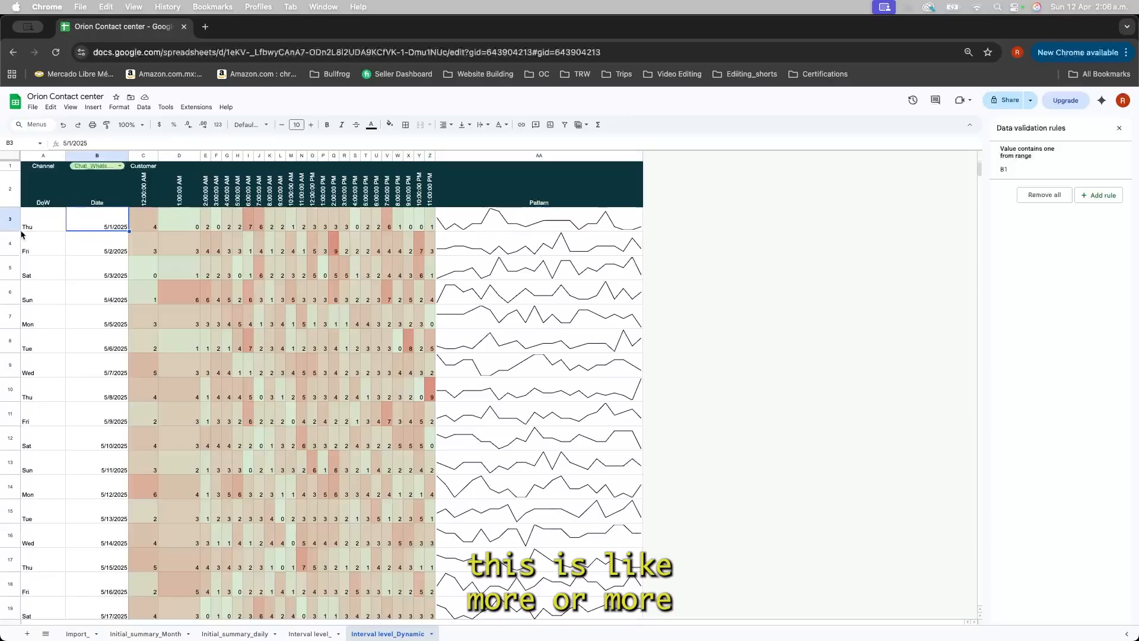
mouse_move(15, 226)
mouse_down()
mouse_move(30, 324)
mouse_move(34, 299)
mouse_up()
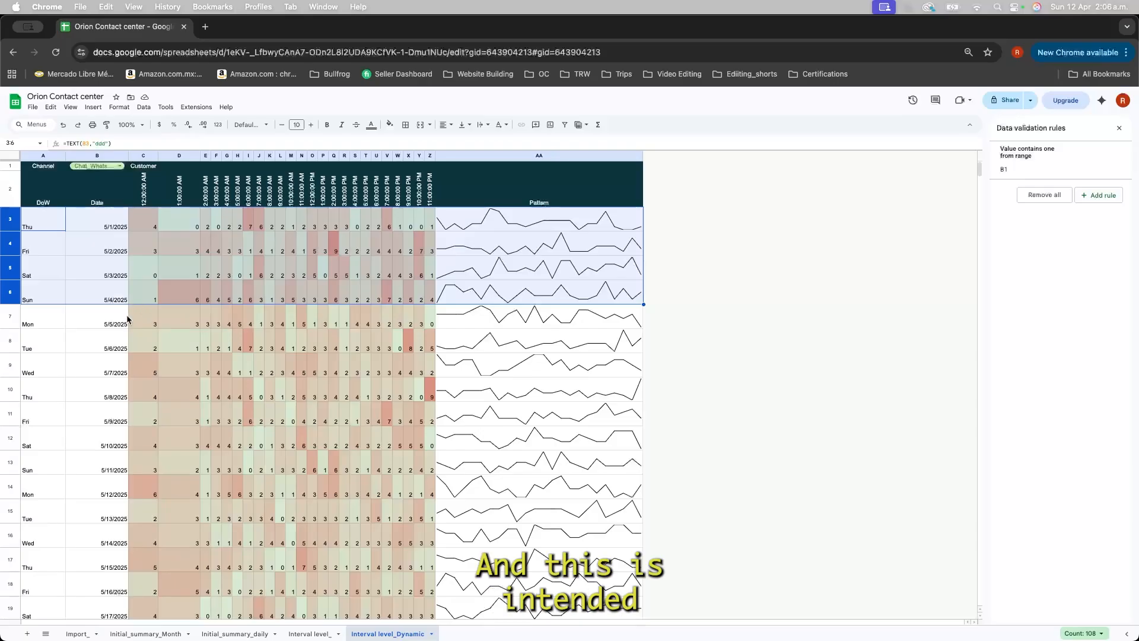
click(434, 421)
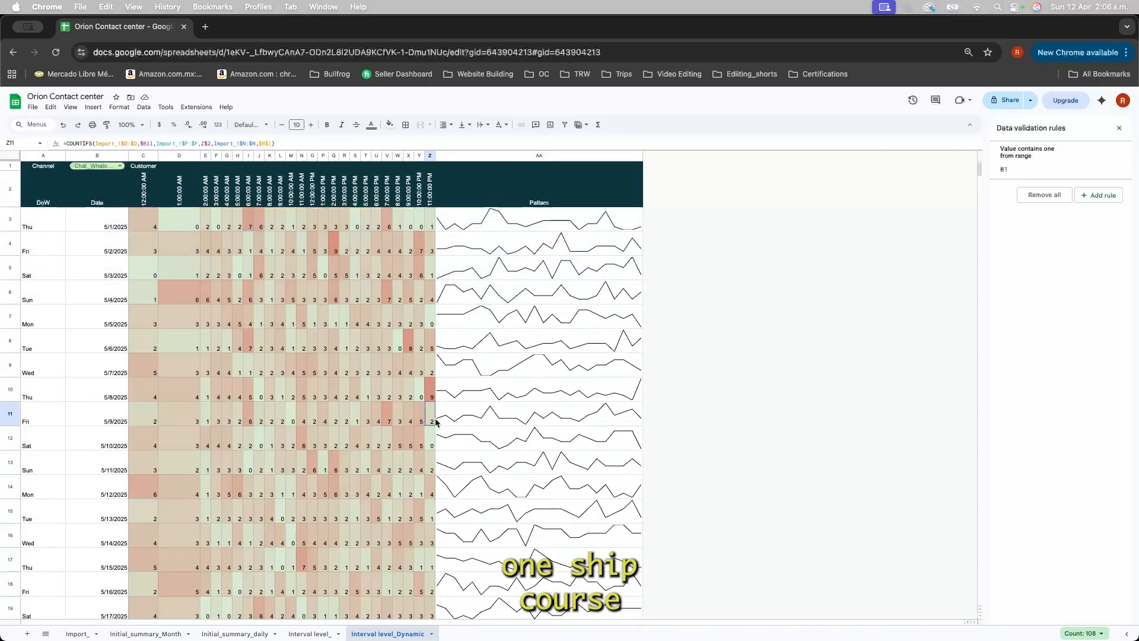
click(431, 397)
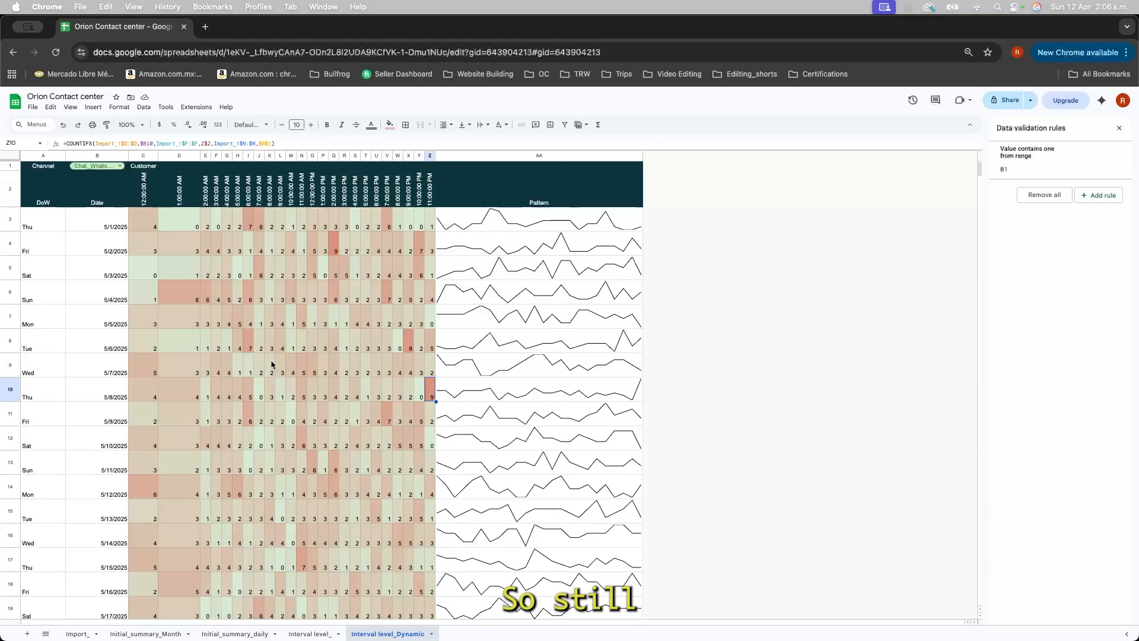
click(407, 371)
drag(429, 349, 162, 290)
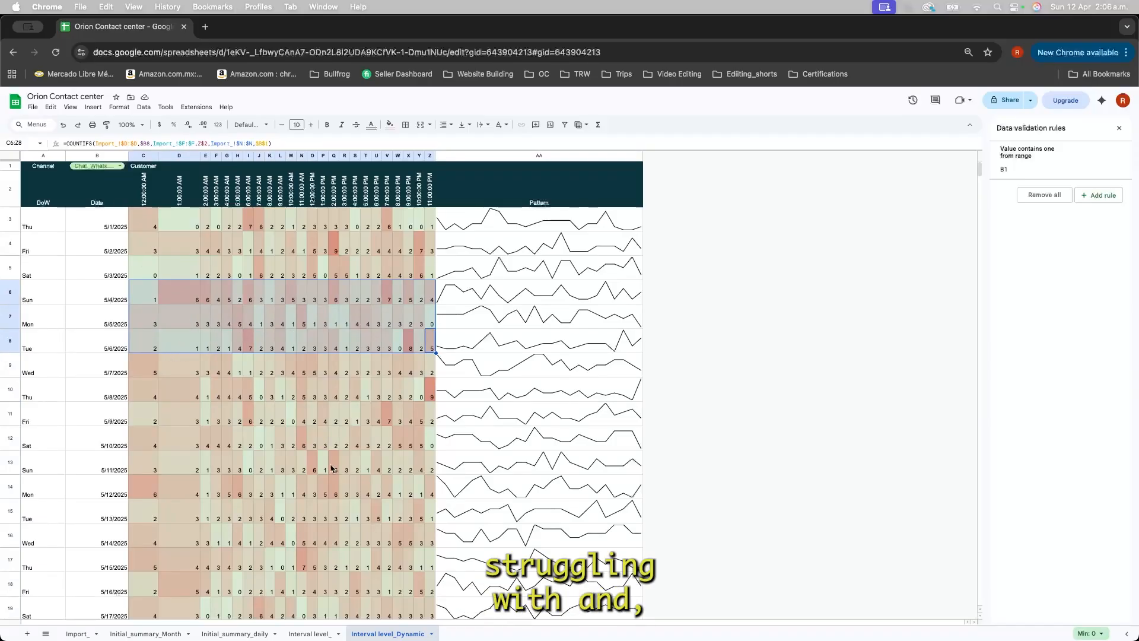
click(388, 463)
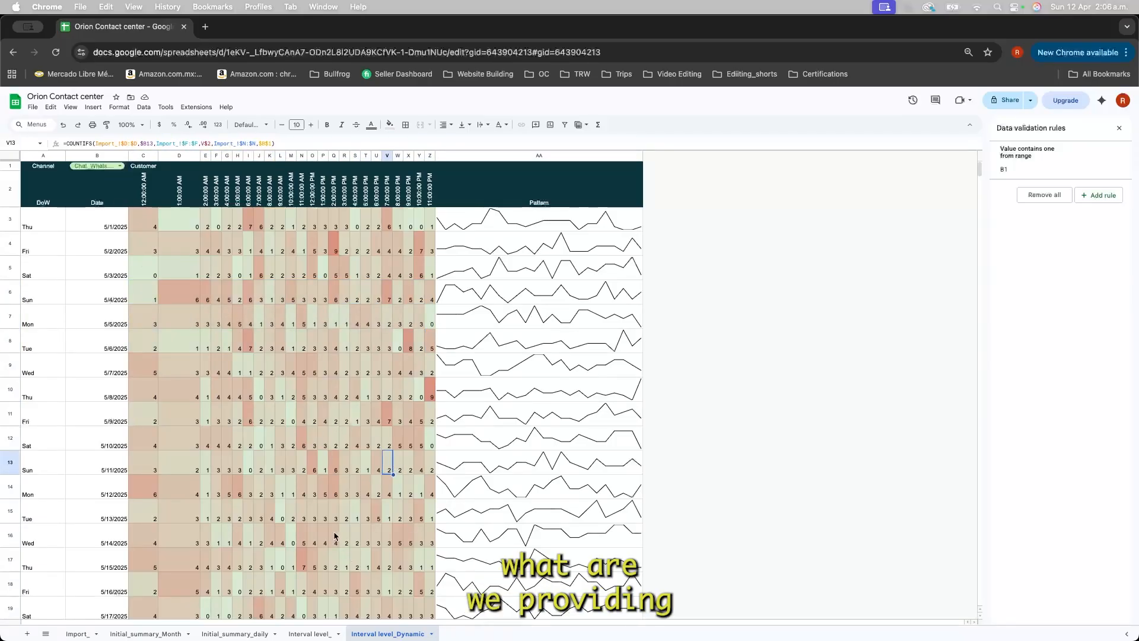